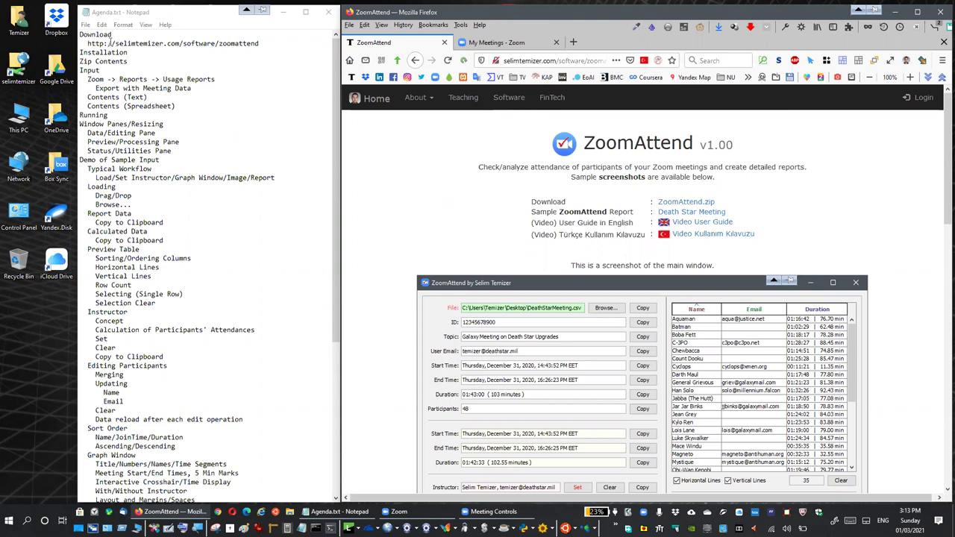
# Step: Highlight the download address in the agenda, and download ZoomAttend.zip from the web page to the Desktop folder
pyautogui.moveTo(85, 44); pyautogui.dragTo(259, 43)
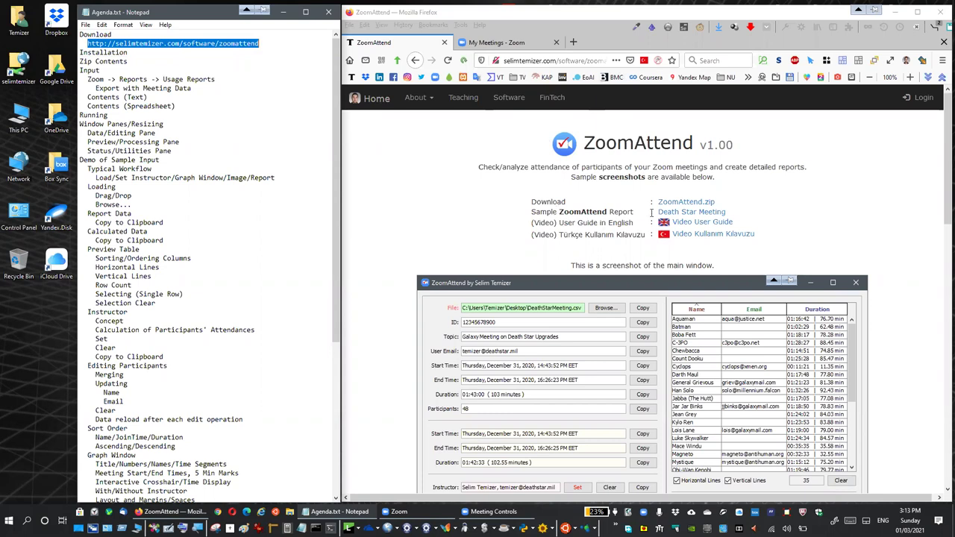
pyautogui.click(687, 206)
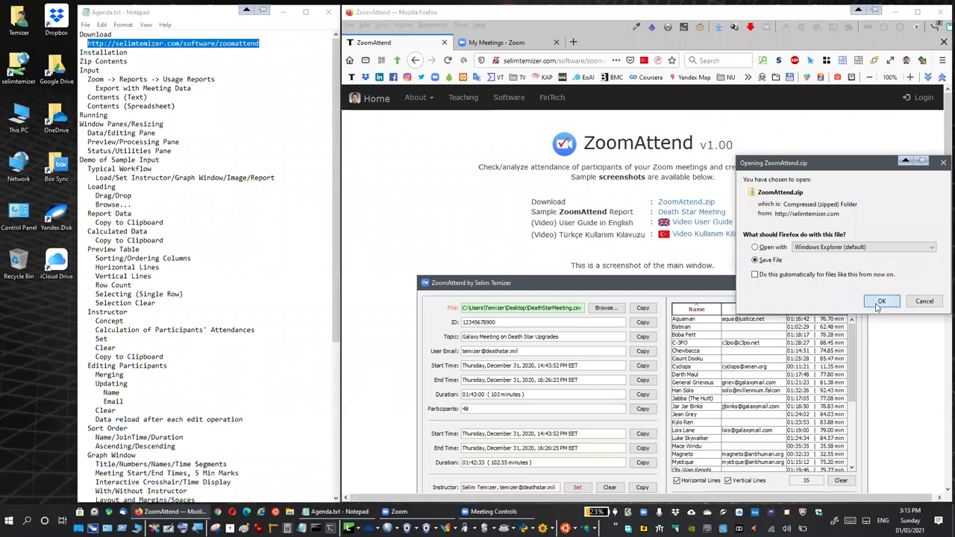
pyautogui.click(879, 301)
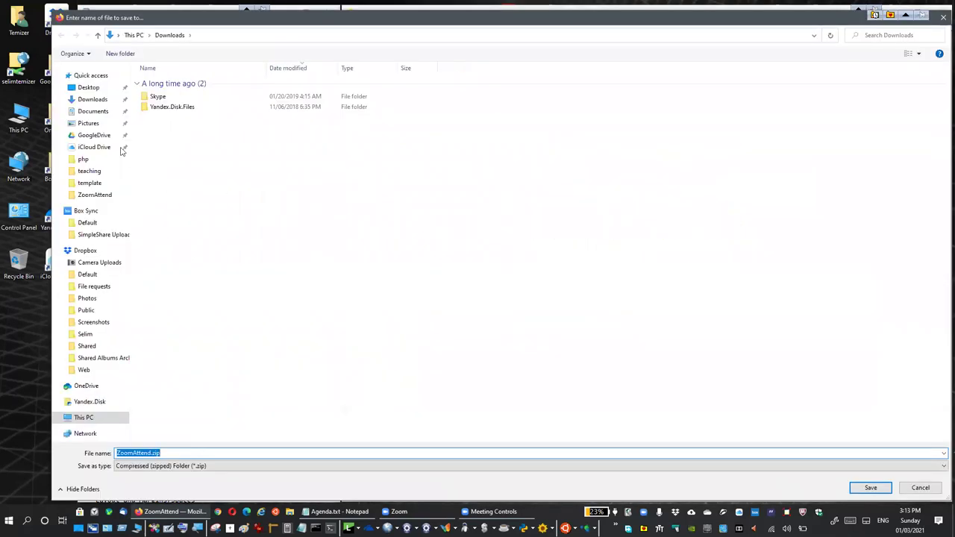
pyautogui.click(88, 87)
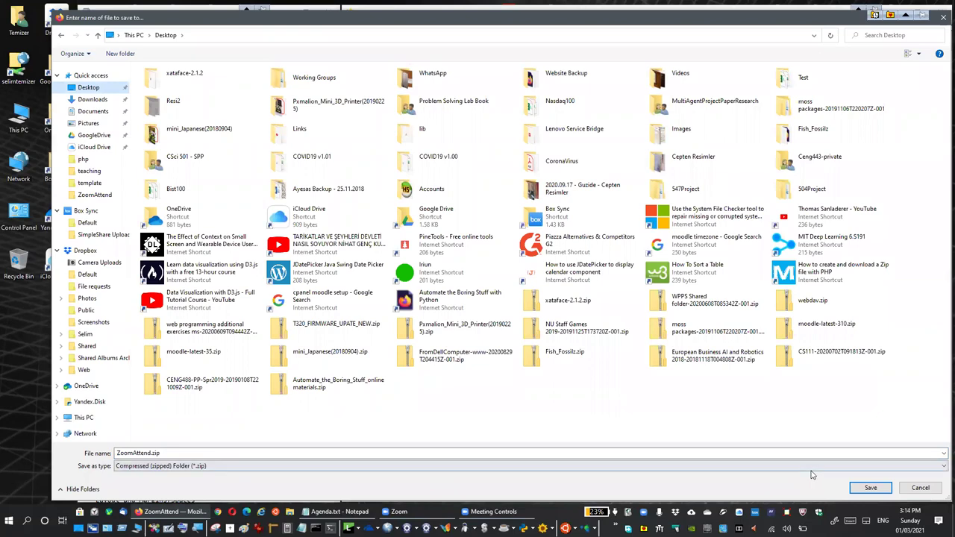
pyautogui.moveTo(795, 14); pyautogui.dragTo(783, 41)
pyautogui.click(864, 419)
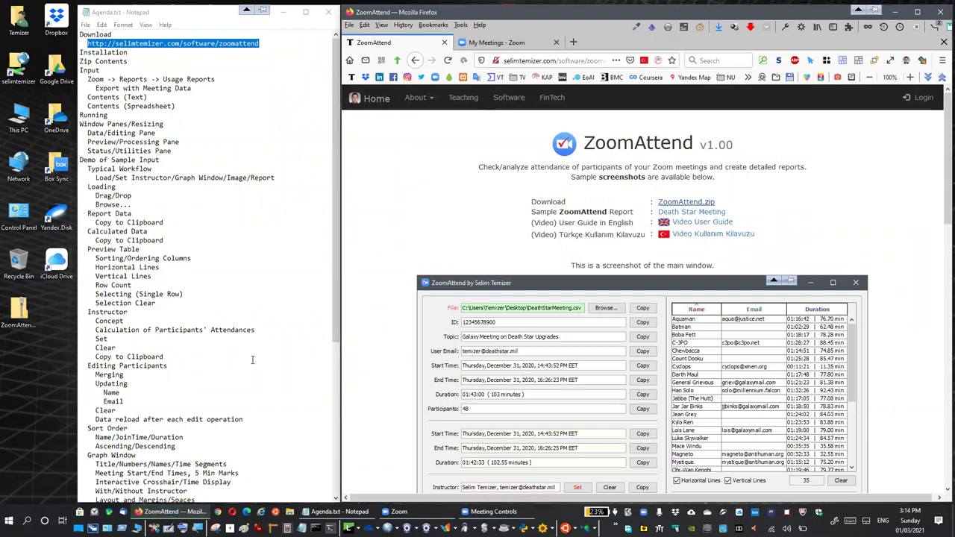
# Step: Extract the ZoomAttend folder from ZoomAttend.zip onto the desktop and close the archive window
pyautogui.doubleClick(18, 314)
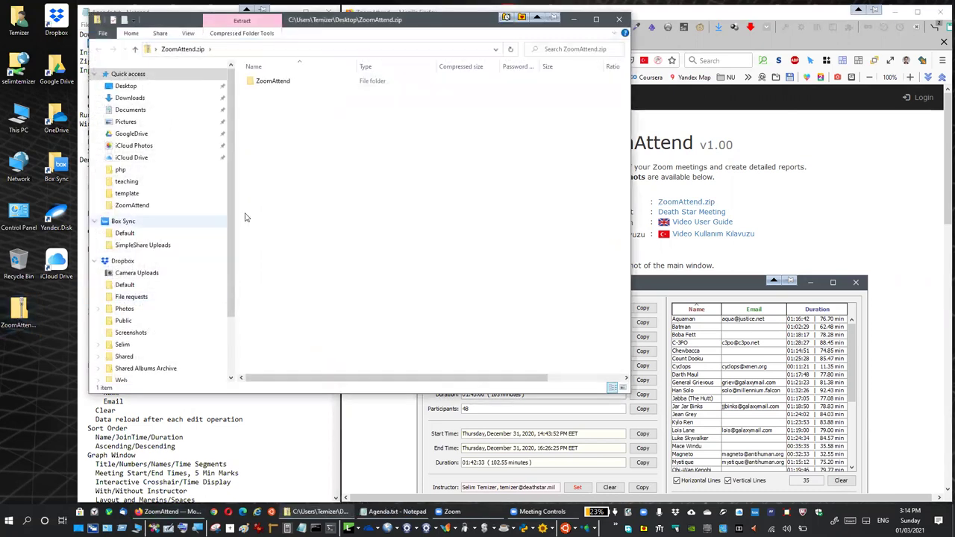
pyautogui.moveTo(275, 82); pyautogui.dragTo(30, 403)
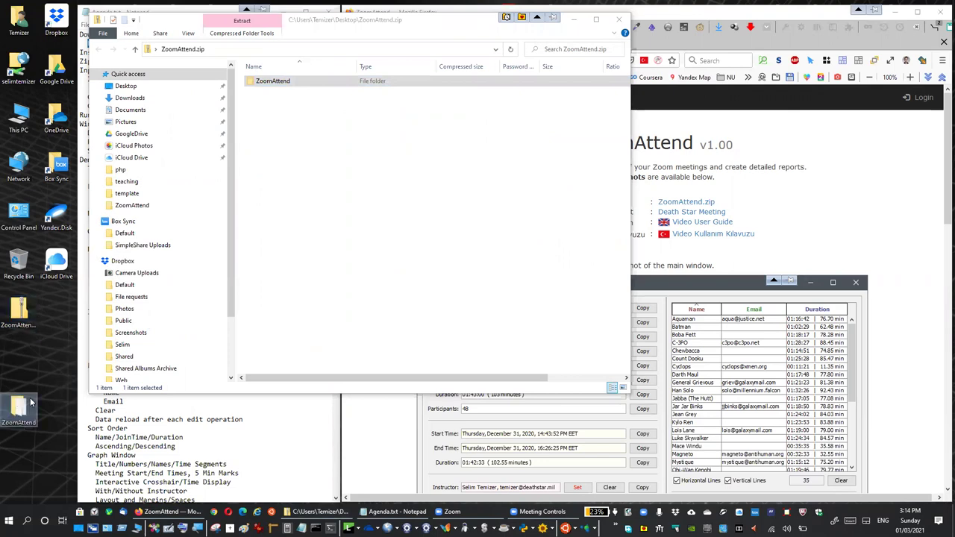
pyautogui.click(618, 19)
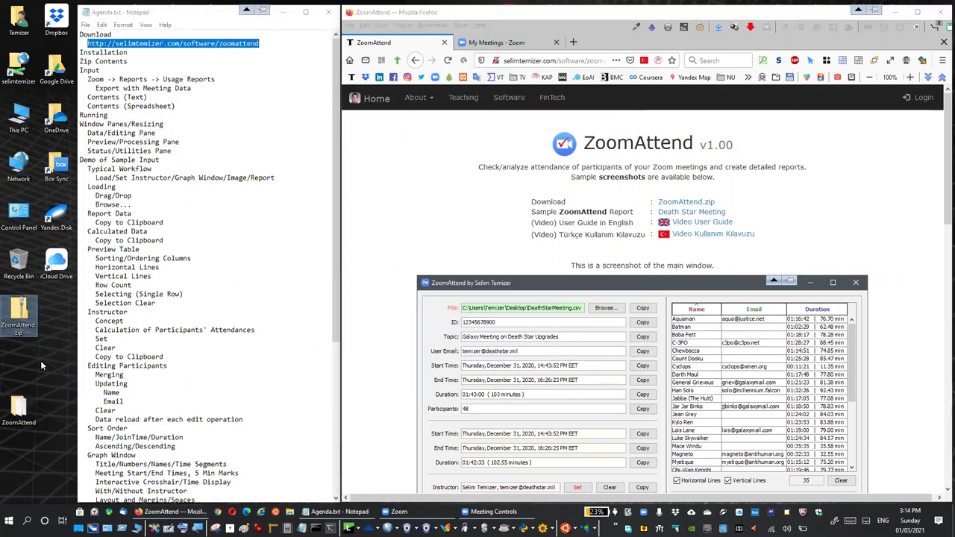
# Step: Permanently delete ZoomAttend.zip from the desktop and move the extracted ZoomAttend folder into its place below the Recycle Bin
pyautogui.hotkey('shift', 'Delete')
pyautogui.press('Return')
pyautogui.moveTo(25, 400); pyautogui.dragTo(22, 308)
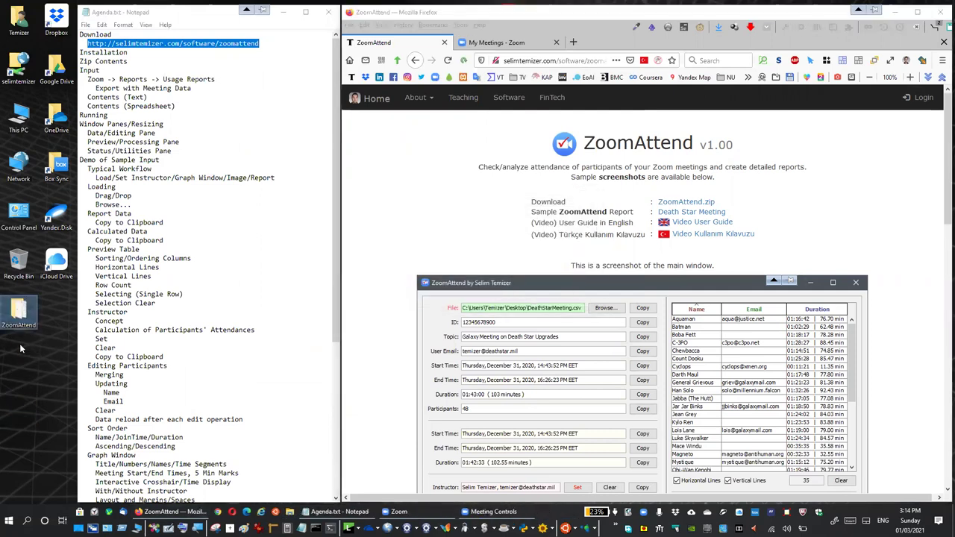
# Step: Open the extracted ZoomAttend folder in a window moved clear of the desktop icons, and select ZoomAttend.jar
pyautogui.doubleClick(17, 321)
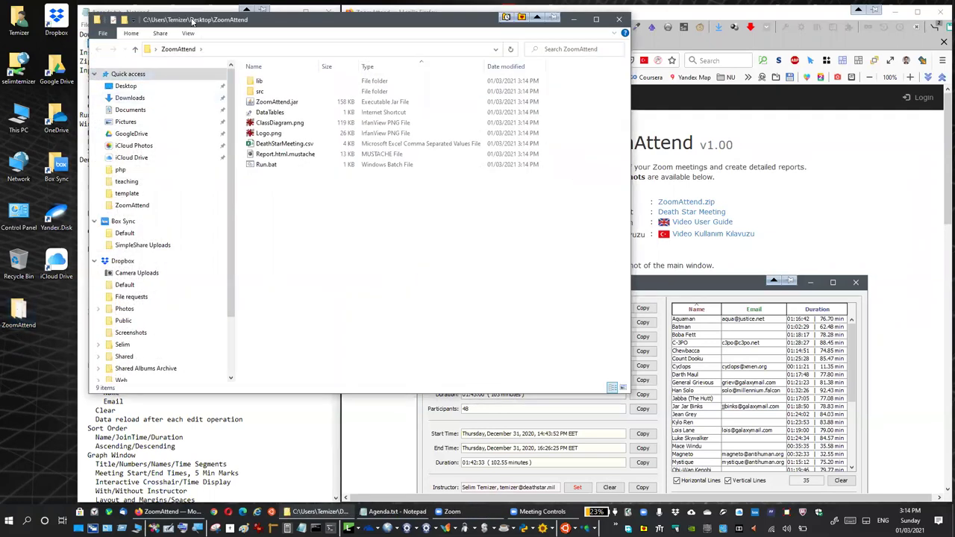
pyautogui.moveTo(195, 32); pyautogui.dragTo(270, 117)
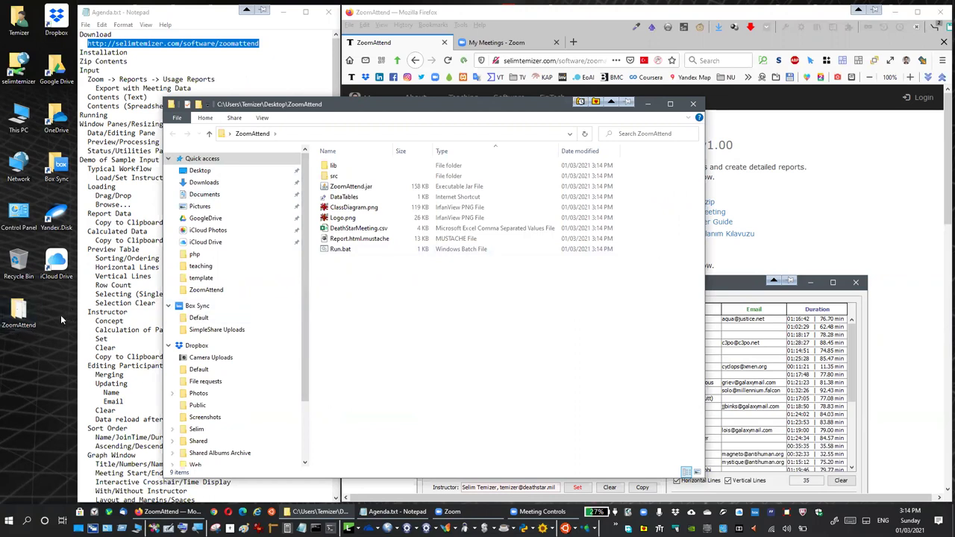
pyautogui.click(21, 319)
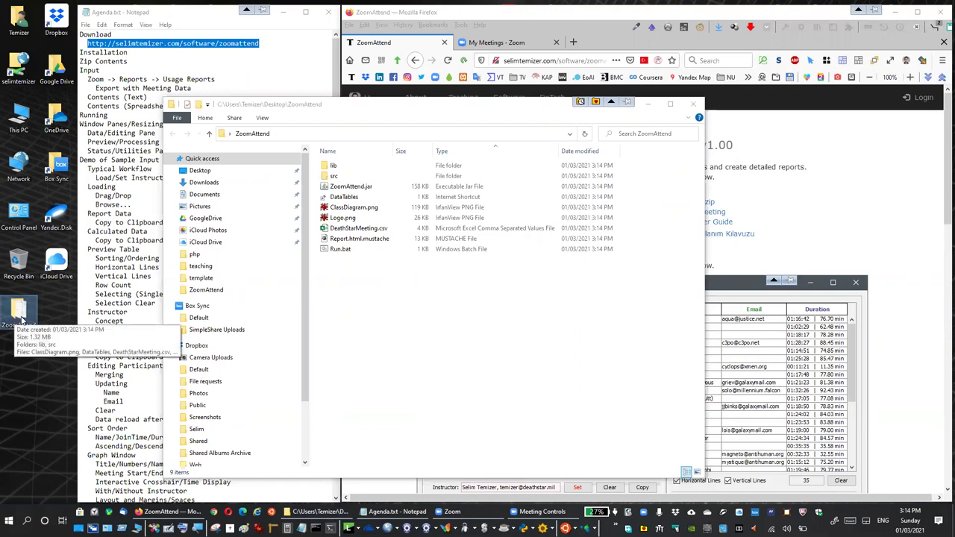
pyautogui.click(348, 328)
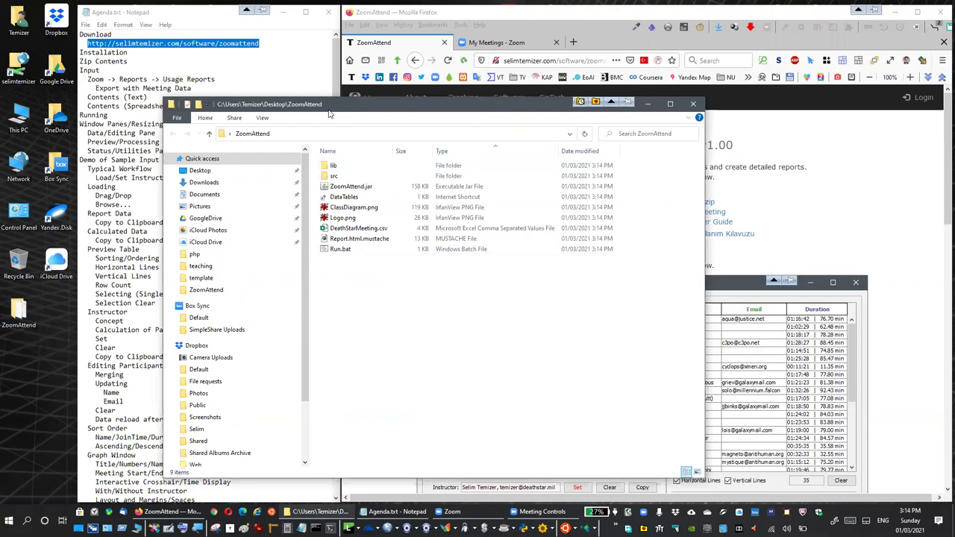
pyautogui.moveTo(336, 111); pyautogui.dragTo(296, 113)
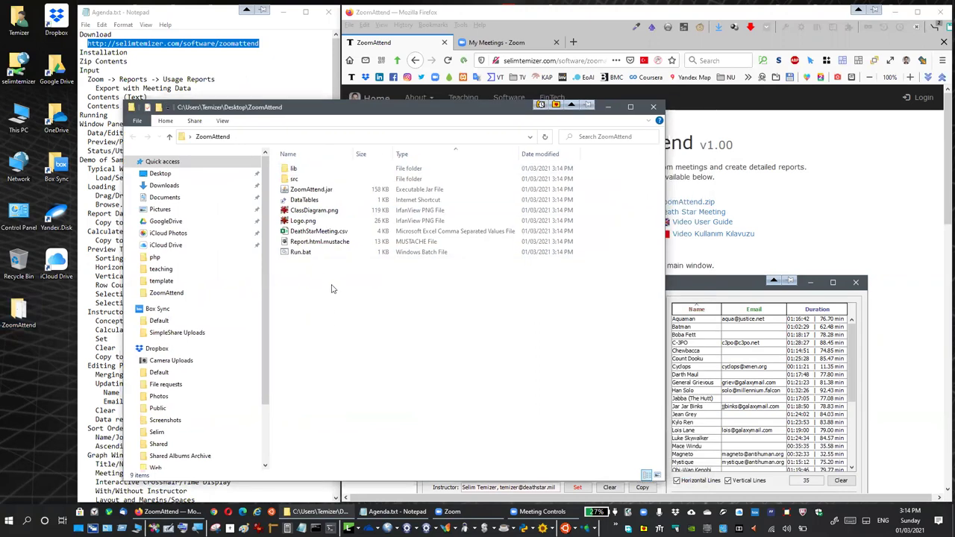
pyautogui.click(315, 193)
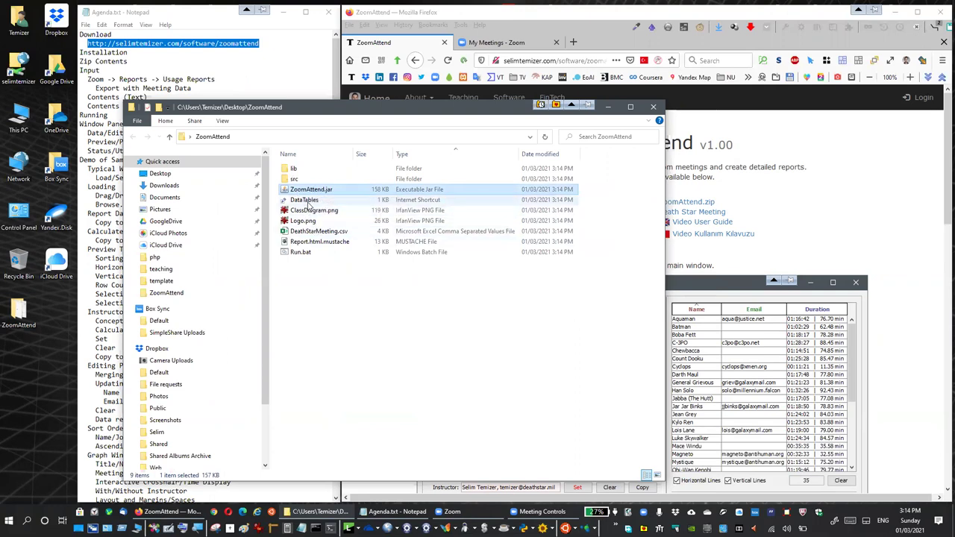
# Step: Open the DataTables internet shortcut, look over the plug-in's home page and sample table, and return to the ZoomAttend folder
pyautogui.doubleClick(306, 200)
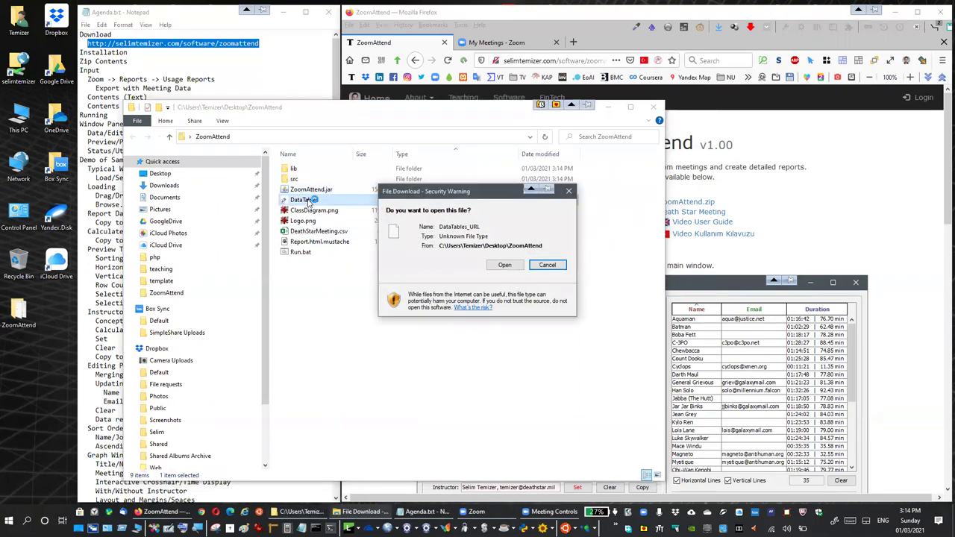
pyautogui.click(505, 266)
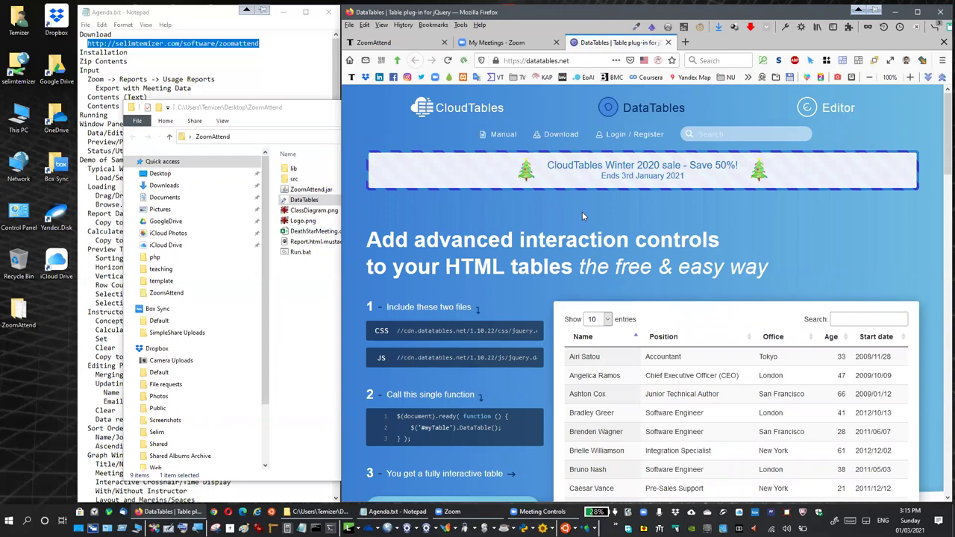
pyautogui.scroll(-1, 590, 223)
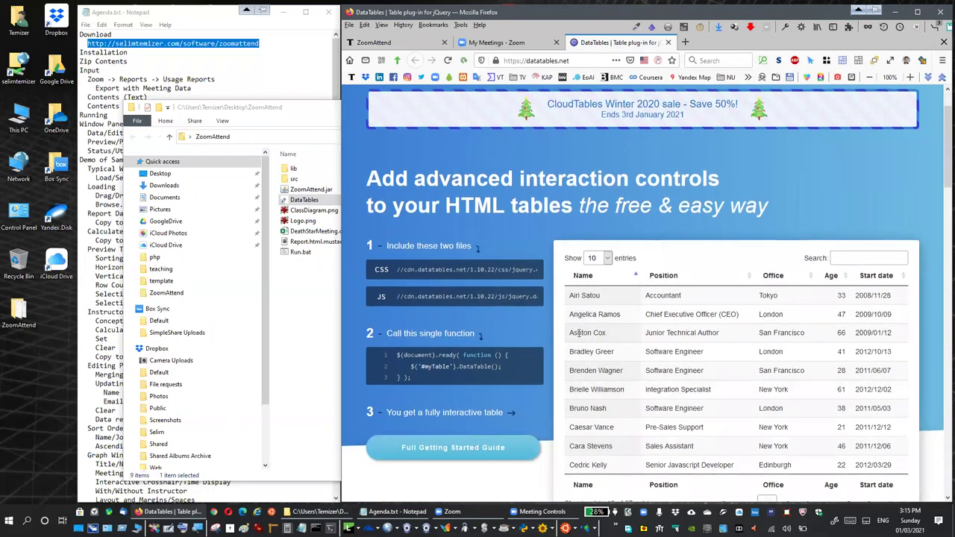
pyautogui.scroll(-2, 578, 332)
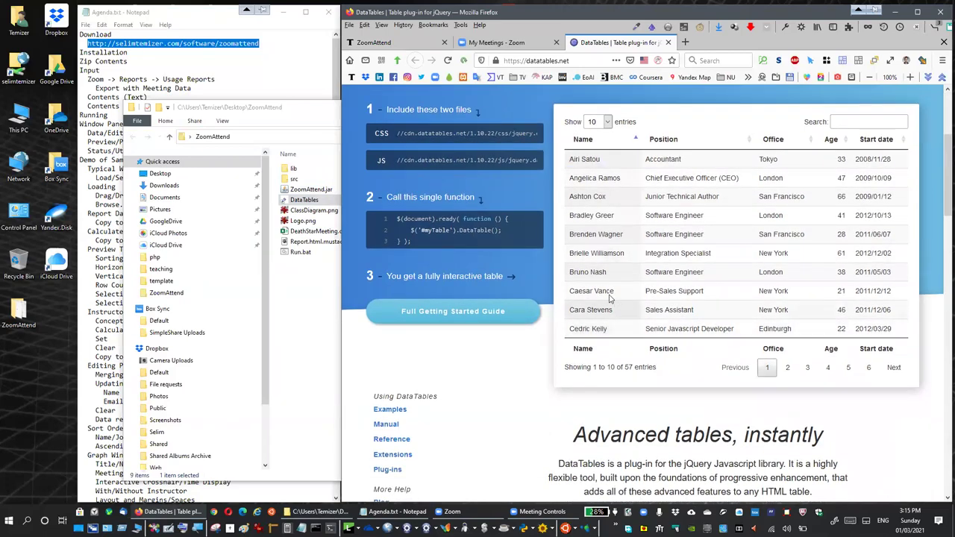
pyautogui.scroll(3, 609, 299)
pyautogui.scroll(-2, 616, 291)
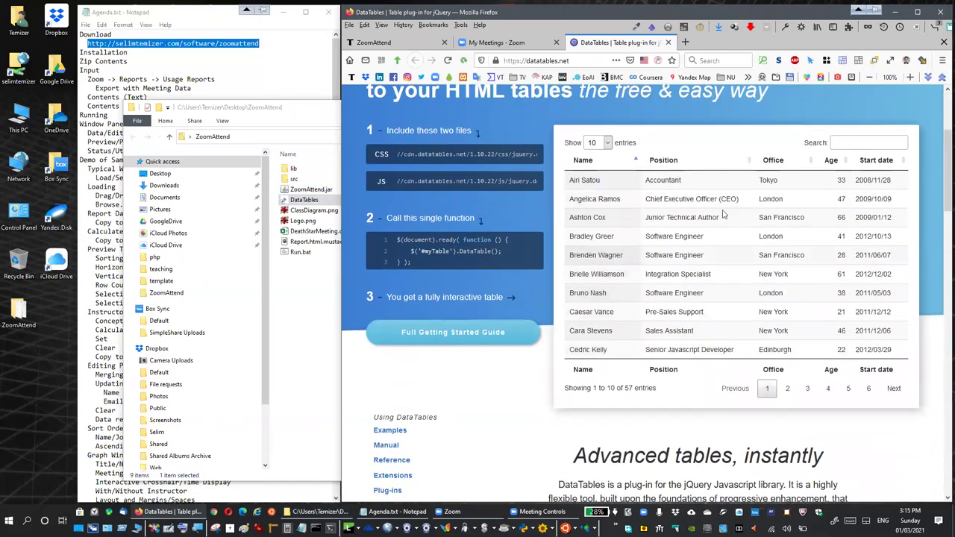
pyautogui.click(669, 42)
pyautogui.click(305, 298)
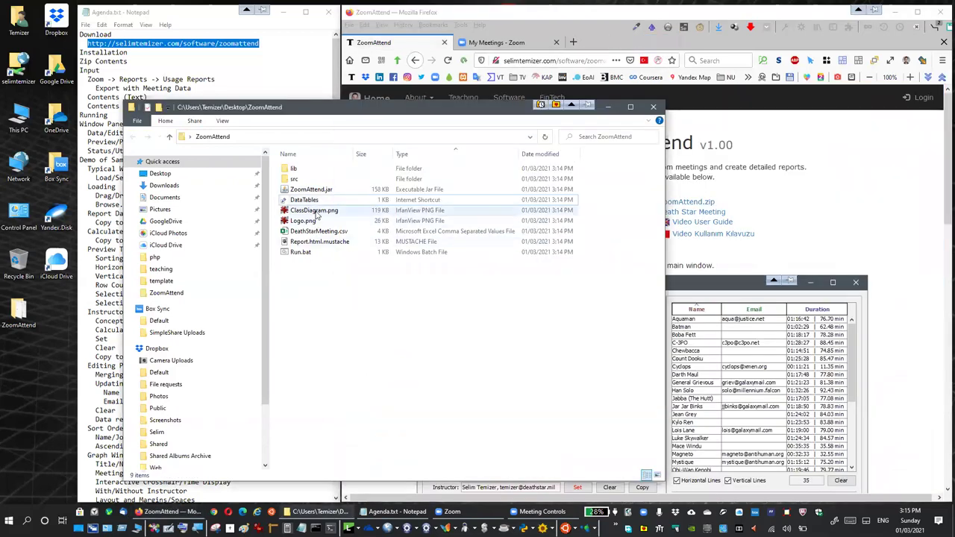
# Step: View the ClassDiagram.png image and the contents of the src folder, and return to the ZoomAttend folder
pyautogui.doubleClick(317, 212)
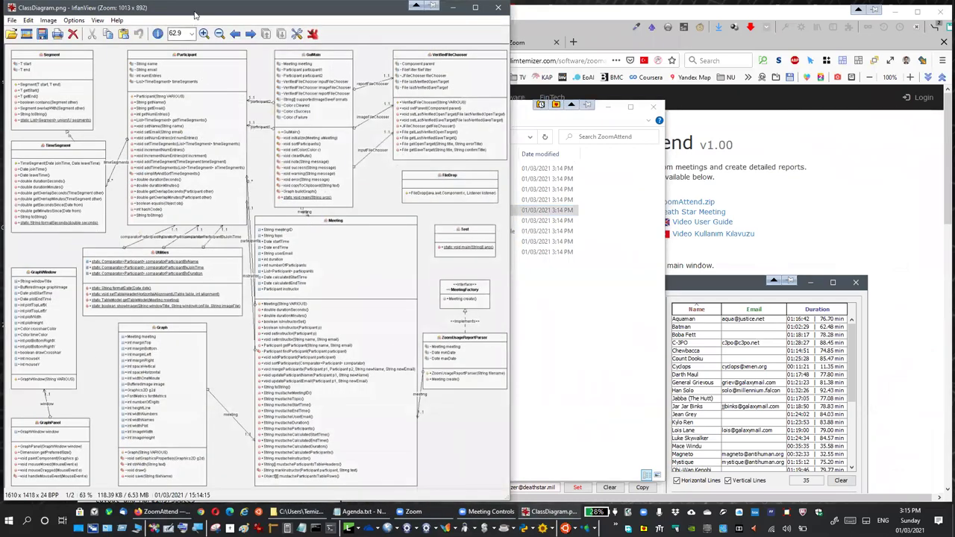
pyautogui.press('Escape')
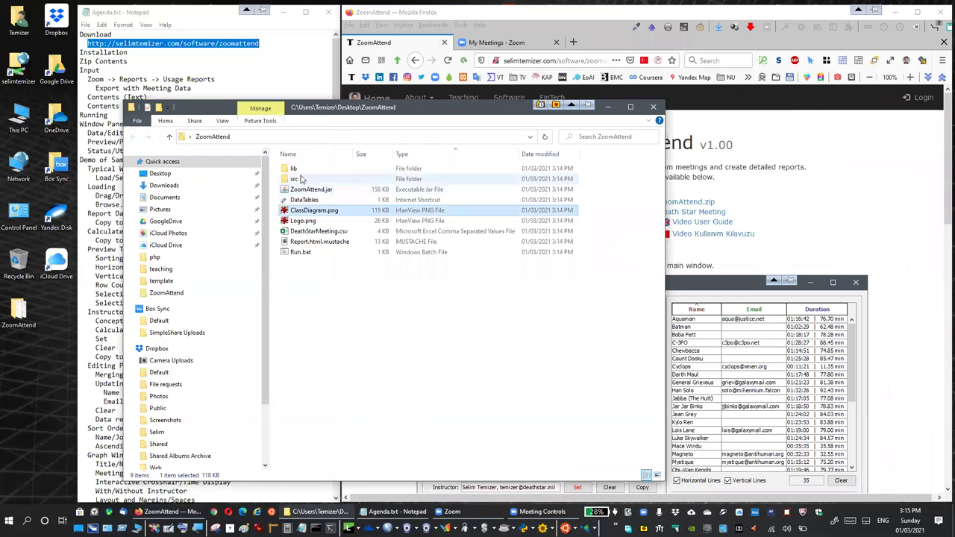
pyautogui.doubleClick(295, 180)
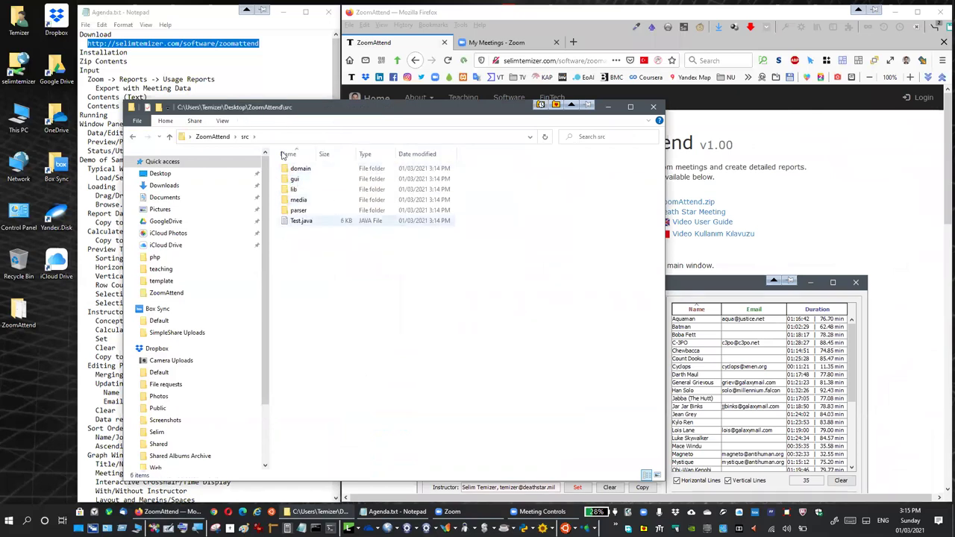
pyautogui.click(212, 137)
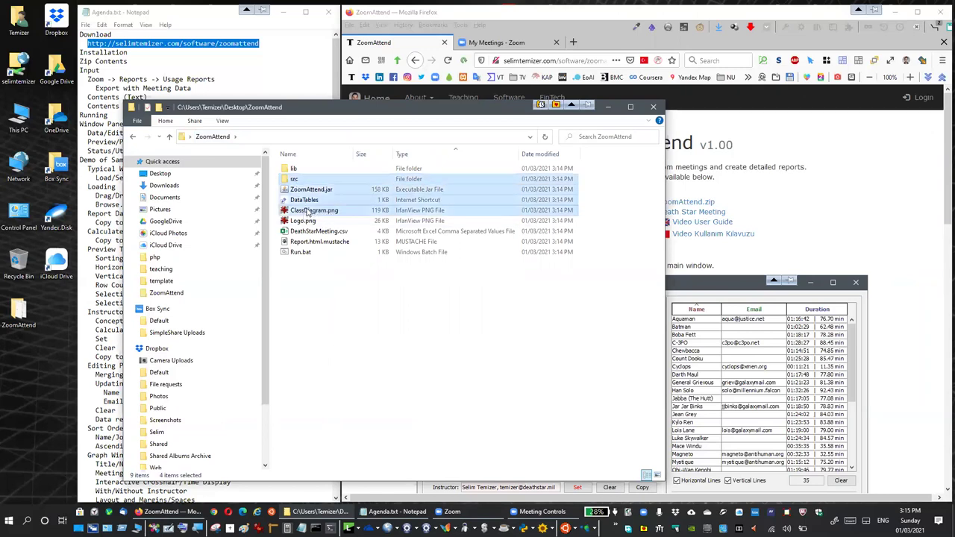
# Step: Permanently delete the src folder and ClassDiagram.png from the ZoomAttend folder
pyautogui.click(295, 179)
pyautogui.keyDown('ctrl'); pyautogui.click(313, 210); pyautogui.keyUp('ctrl')
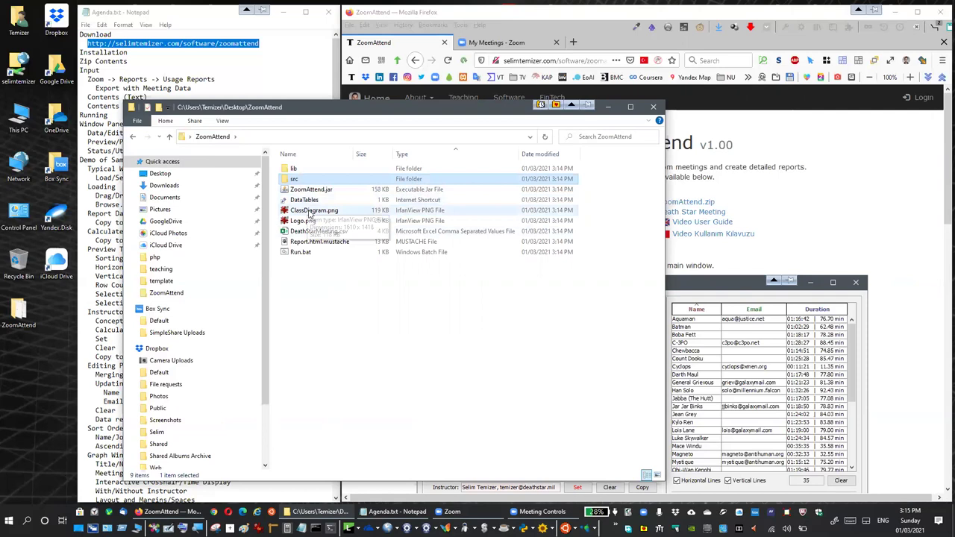
pyautogui.hotkey('shift', 'Delete')
pyautogui.press('Return')
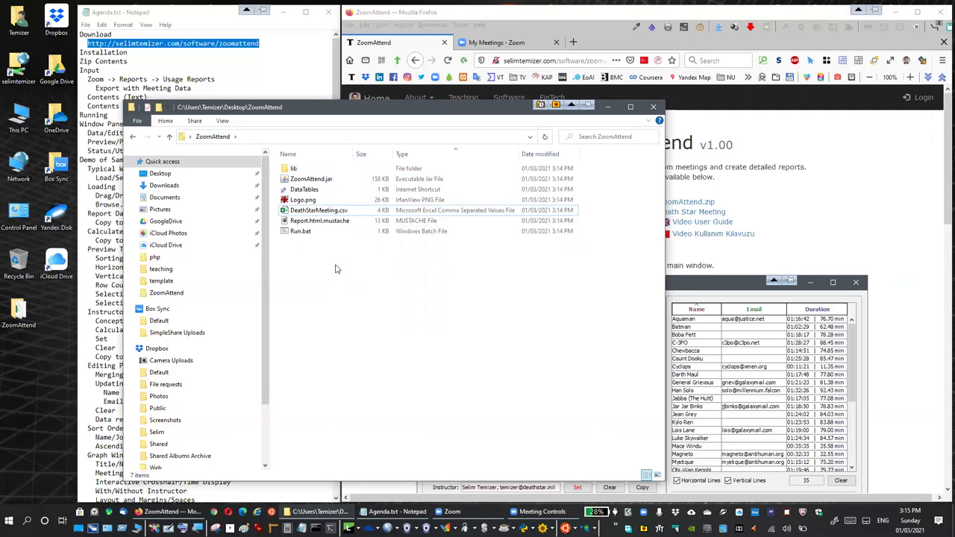
# Step: View the Logo.png image from the ZoomAttend folder and close it
pyautogui.doubleClick(304, 200)
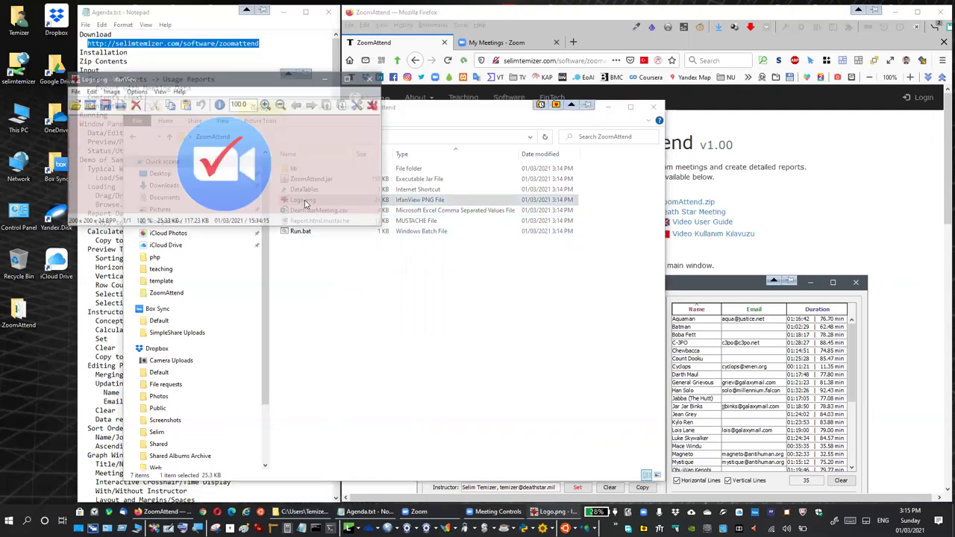
pyautogui.click(373, 78)
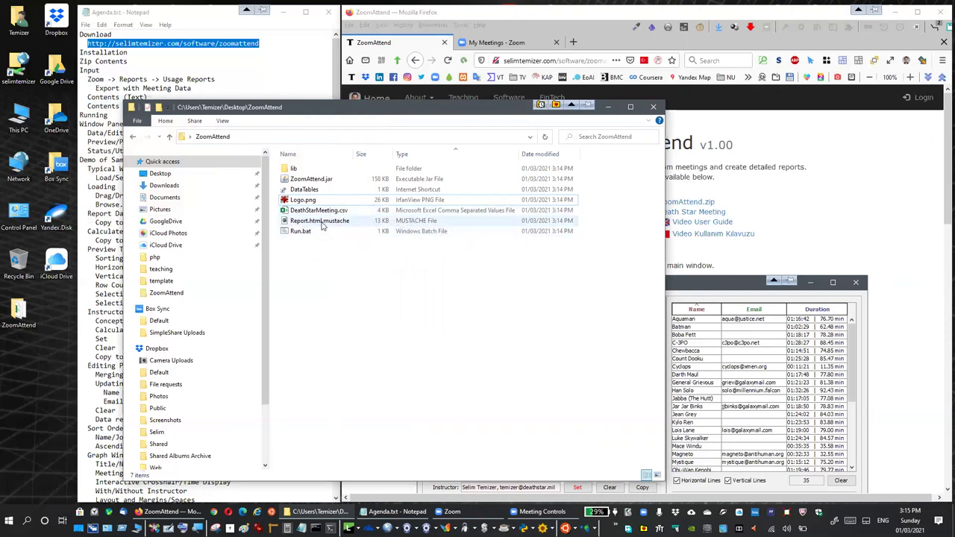
# Step: Look through the code of the Report.html.mustache template, close it, and select Run.bat in the folder
pyautogui.doubleClick(322, 222)
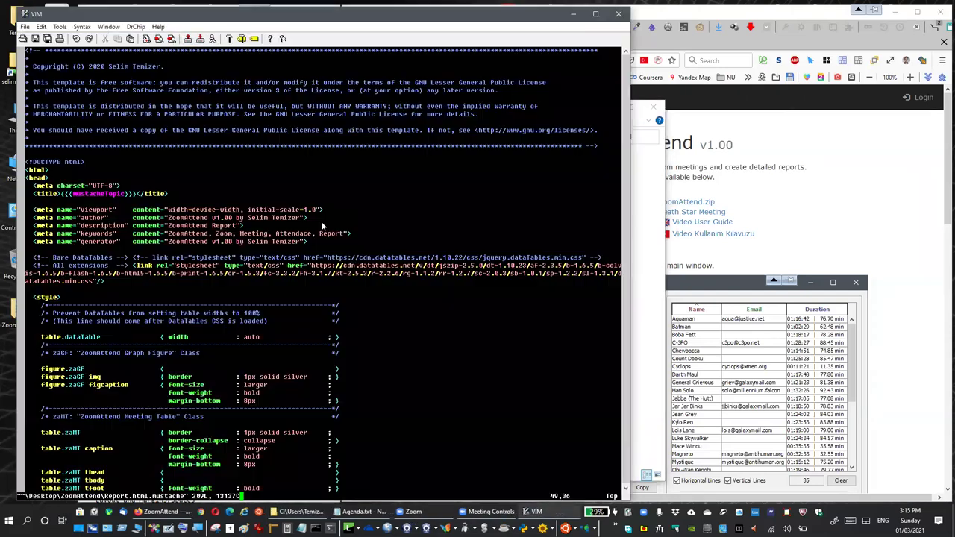
pyautogui.scroll(-18, 208, 291)
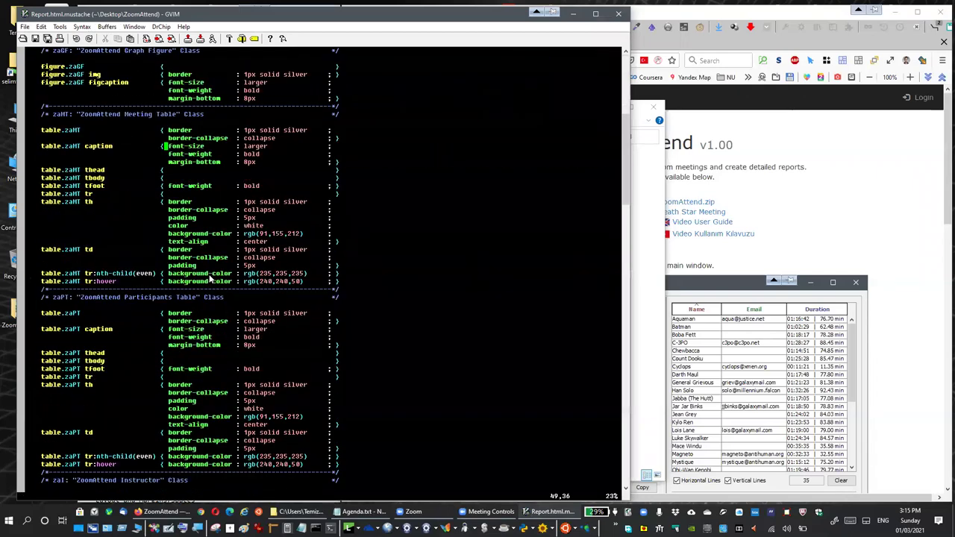
pyautogui.scroll(-20, 210, 278)
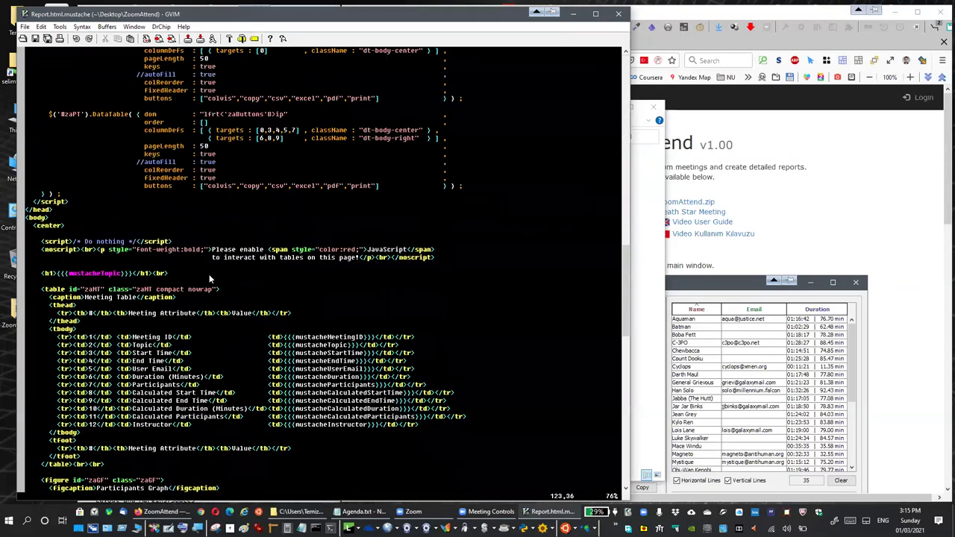
pyautogui.scroll(-5, 209, 274)
pyautogui.scroll(20, 208, 274)
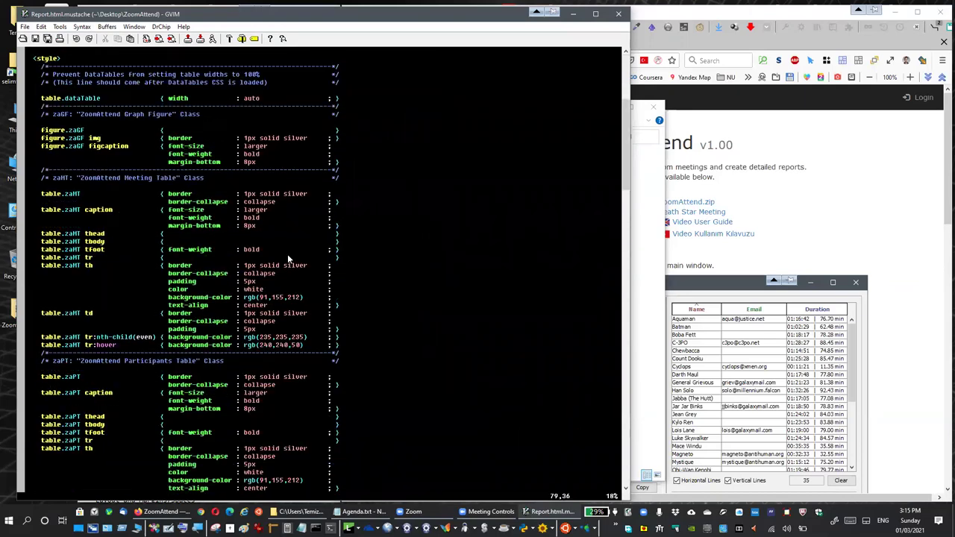
pyautogui.click(618, 13)
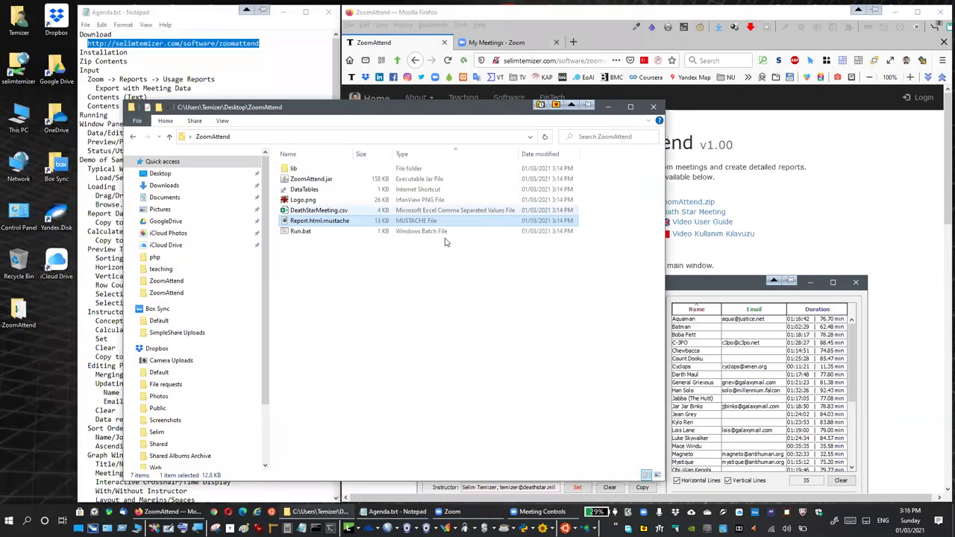
pyautogui.click(302, 233)
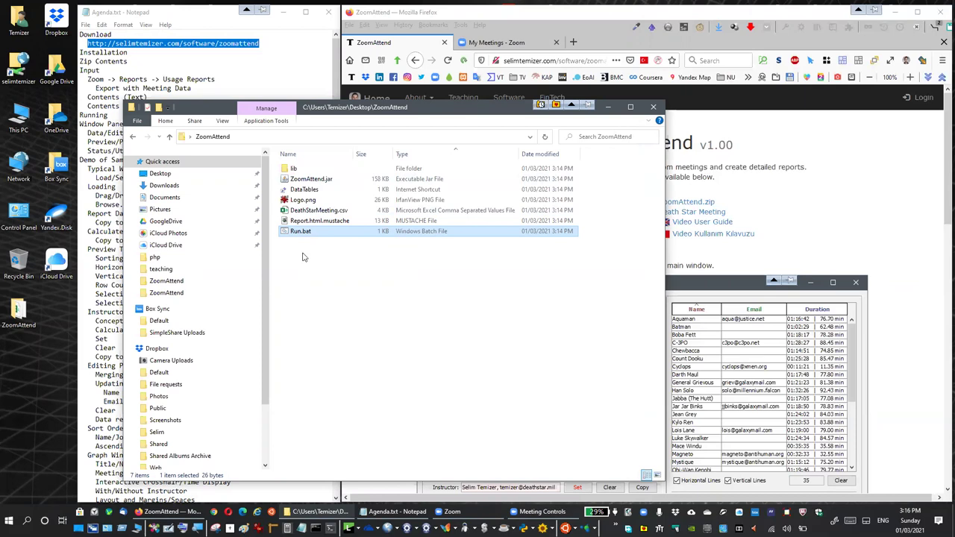
# Step: View the contents of the lib folder, return to the ZoomAttend folder, and minimize its window
pyautogui.doubleClick(294, 169)
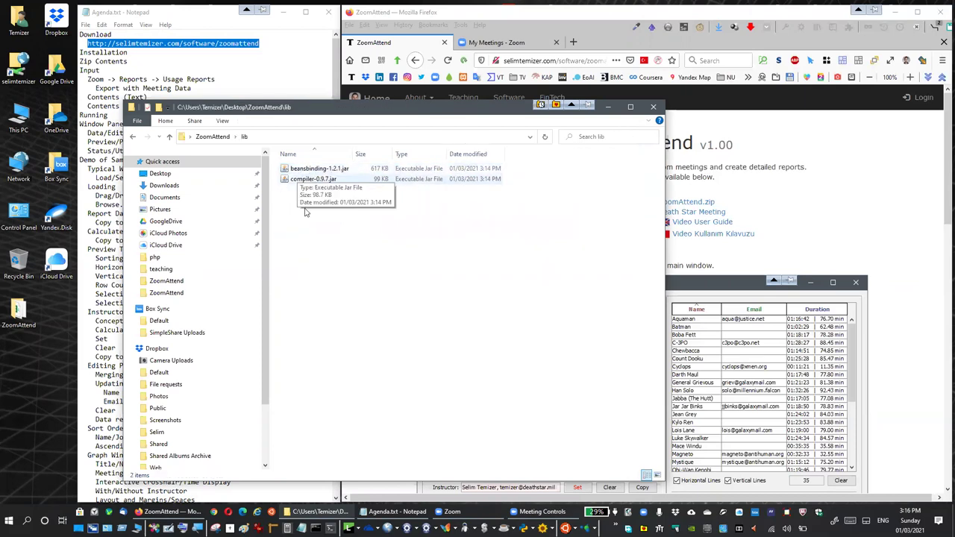
pyautogui.hotkey('alt', 'Left')
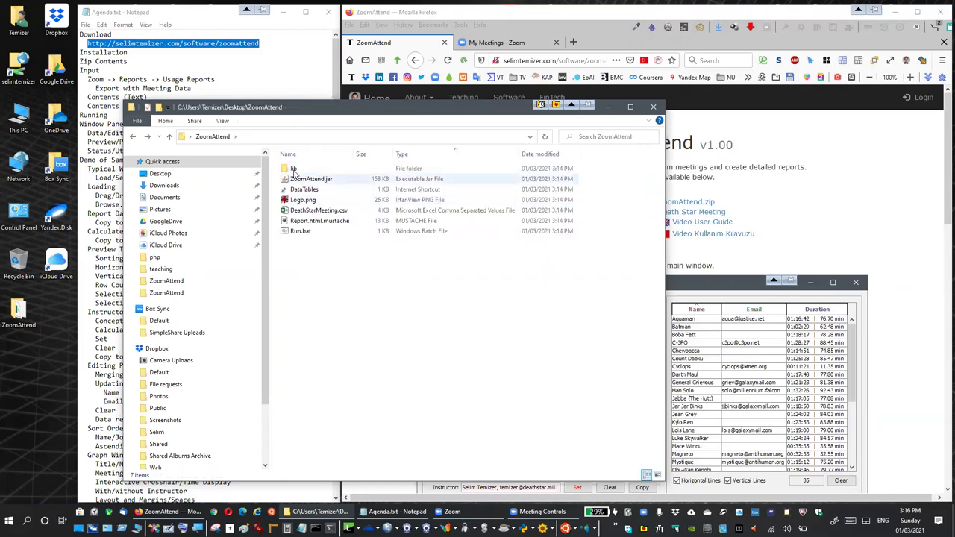
pyautogui.click(323, 182)
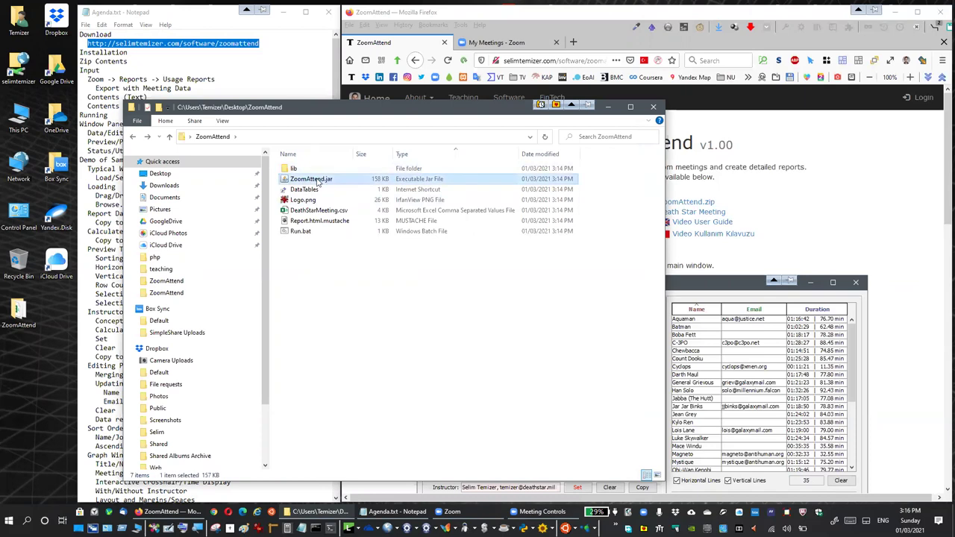
pyautogui.click(318, 222)
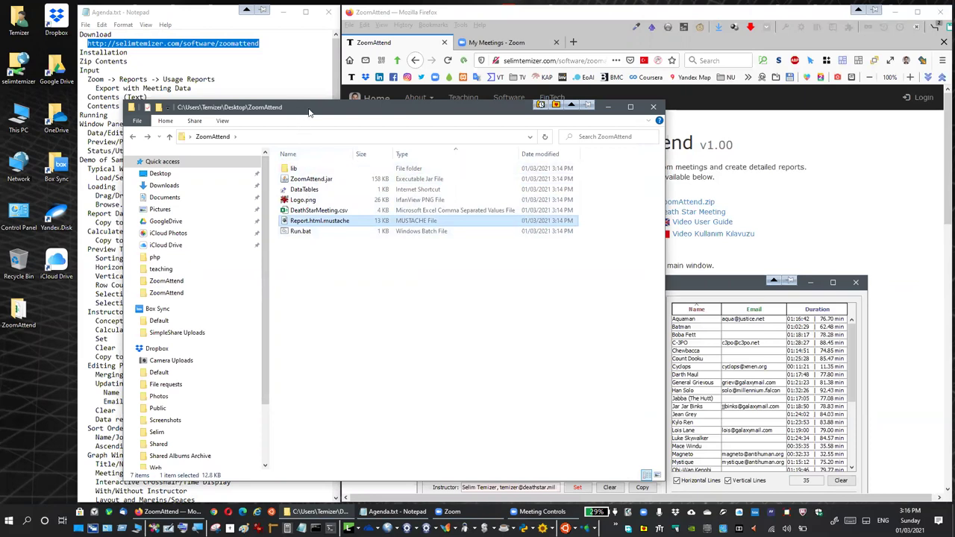
pyautogui.moveTo(310, 112); pyautogui.dragTo(296, 95)
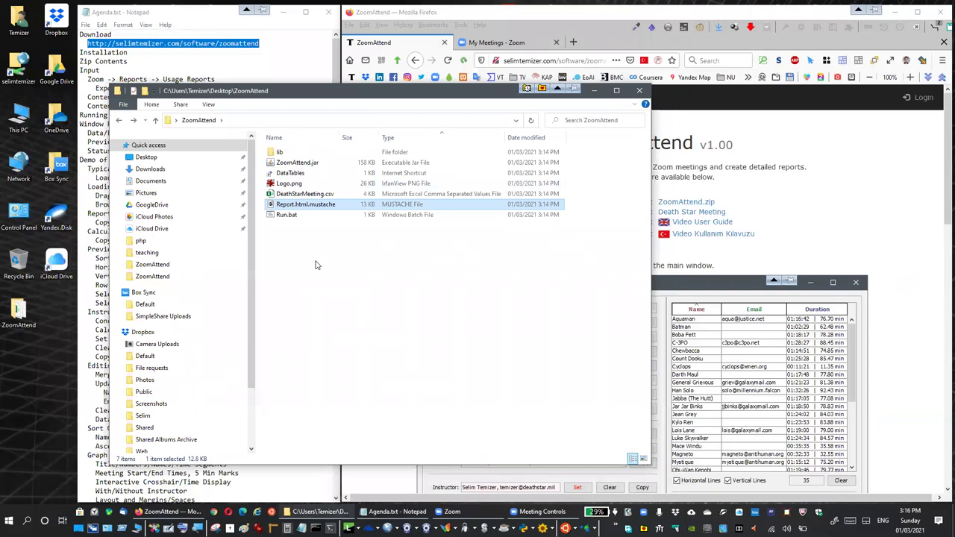
pyautogui.click(593, 92)
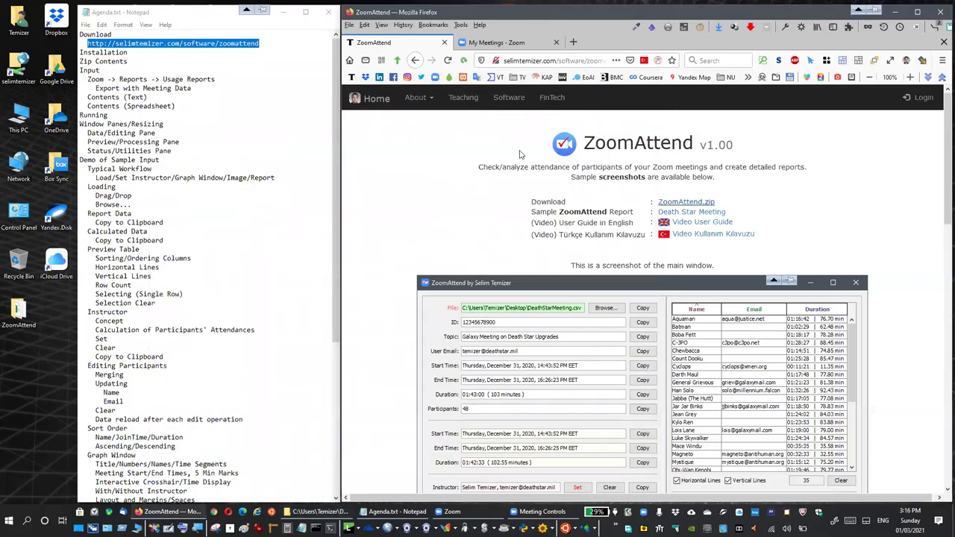
# Step: Switch to the Zoom website and open the Usage report in the account's Reports section
pyautogui.click(494, 43)
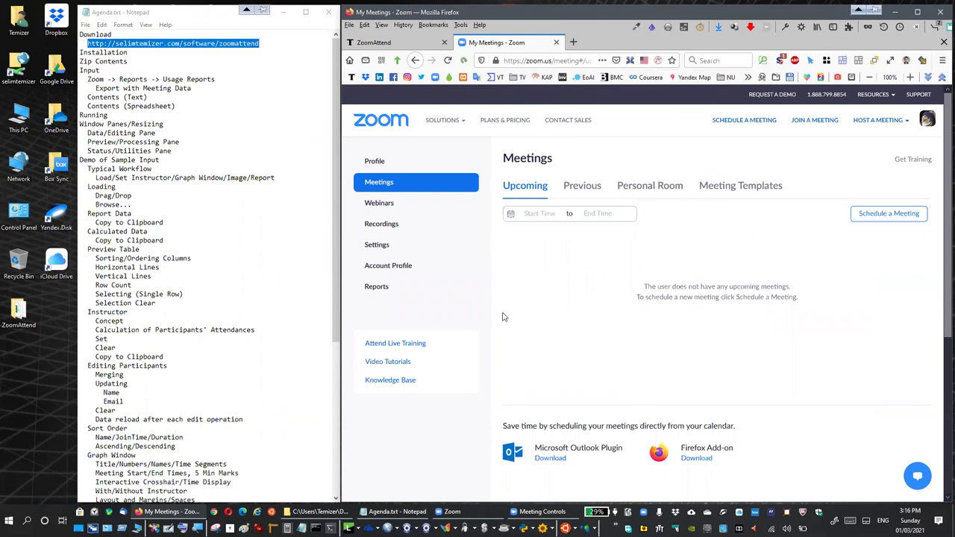
pyautogui.click(379, 289)
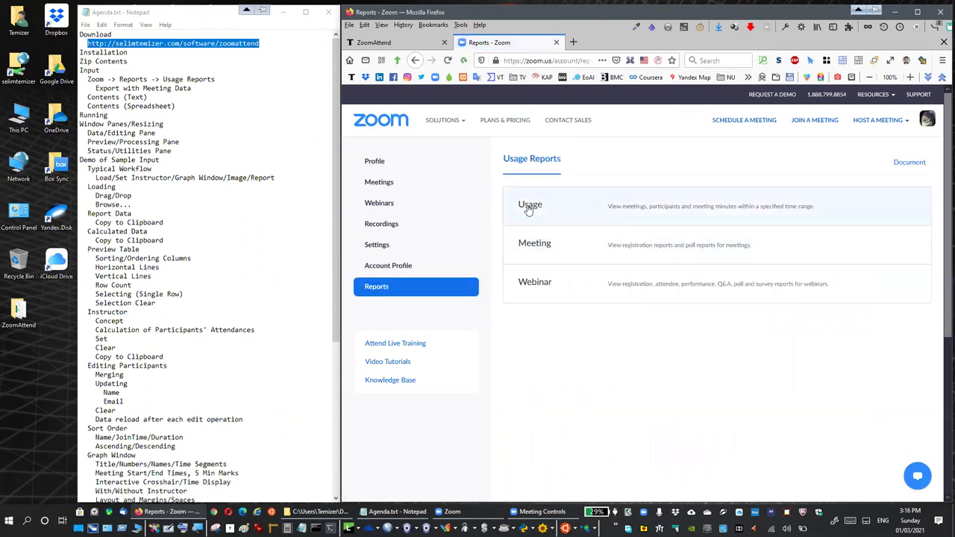
pyautogui.click(530, 207)
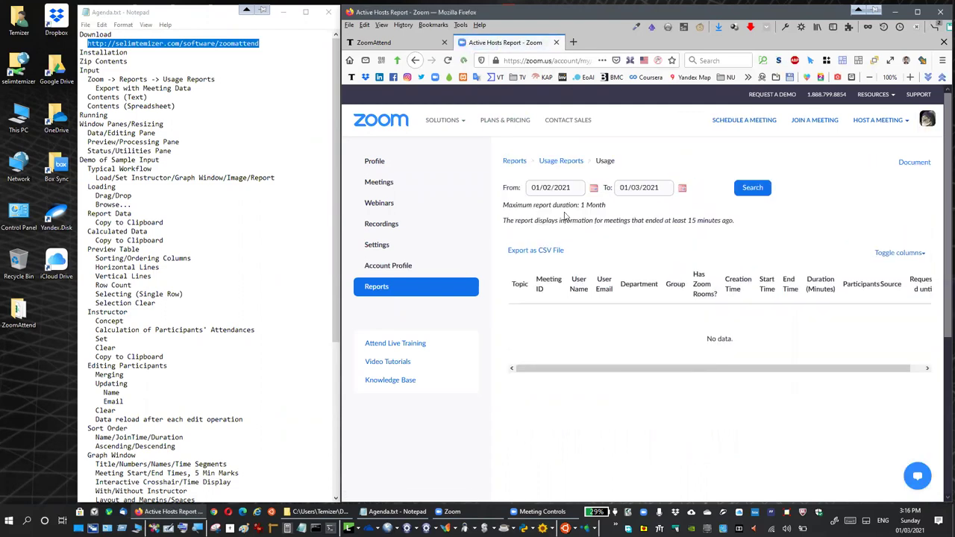
# Step: Set the usage report's start date to 11/01/2020 and search for the meetings in that period
pyautogui.click(593, 189)
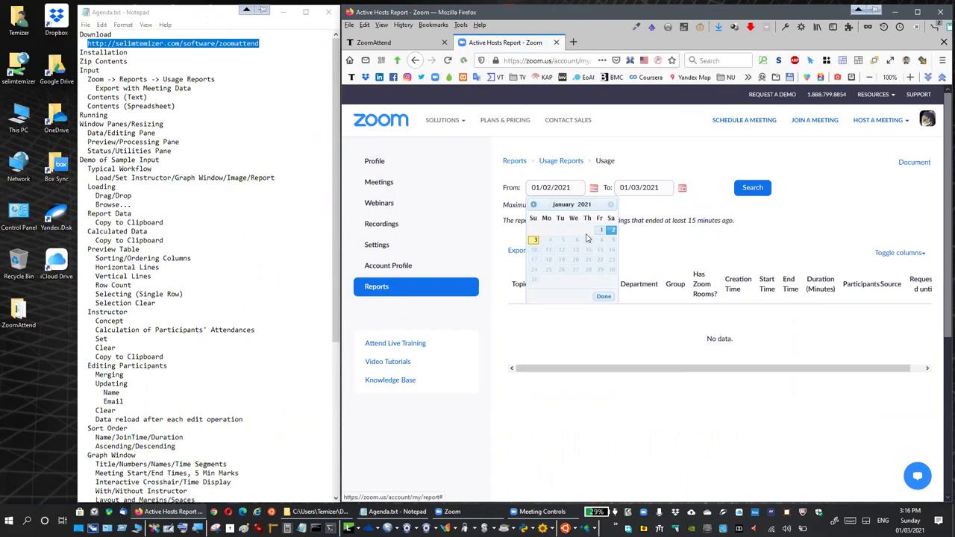
pyautogui.click(533, 206)
pyautogui.click(533, 206)
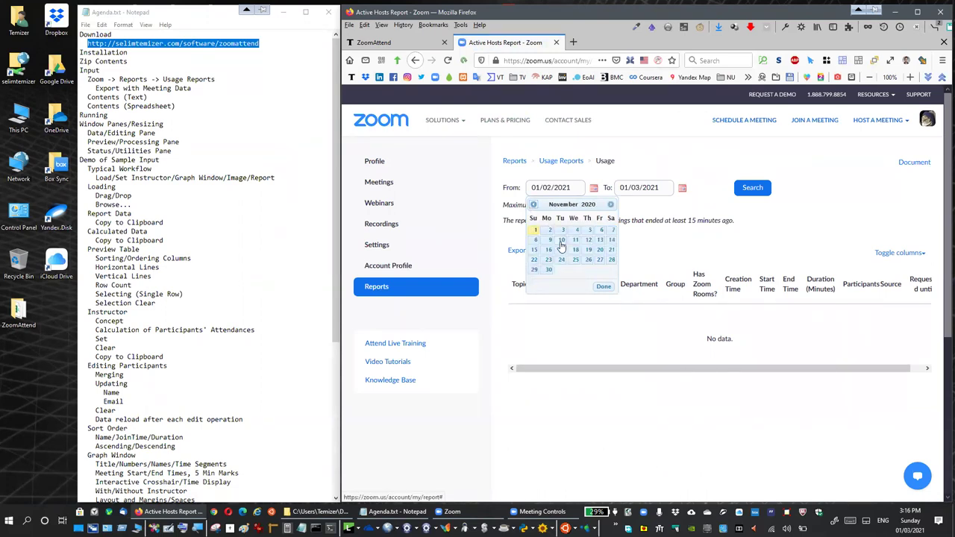
pyautogui.click(535, 230)
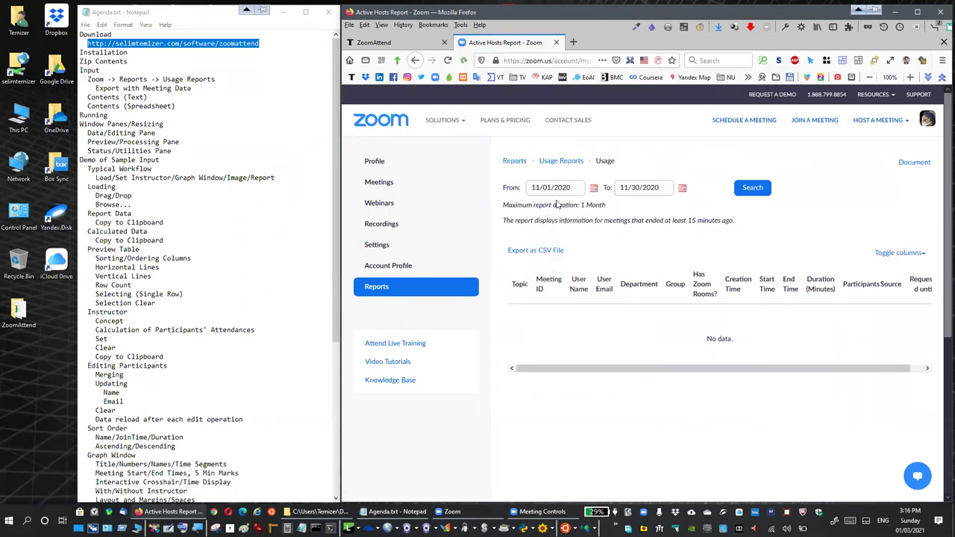
pyautogui.click(754, 188)
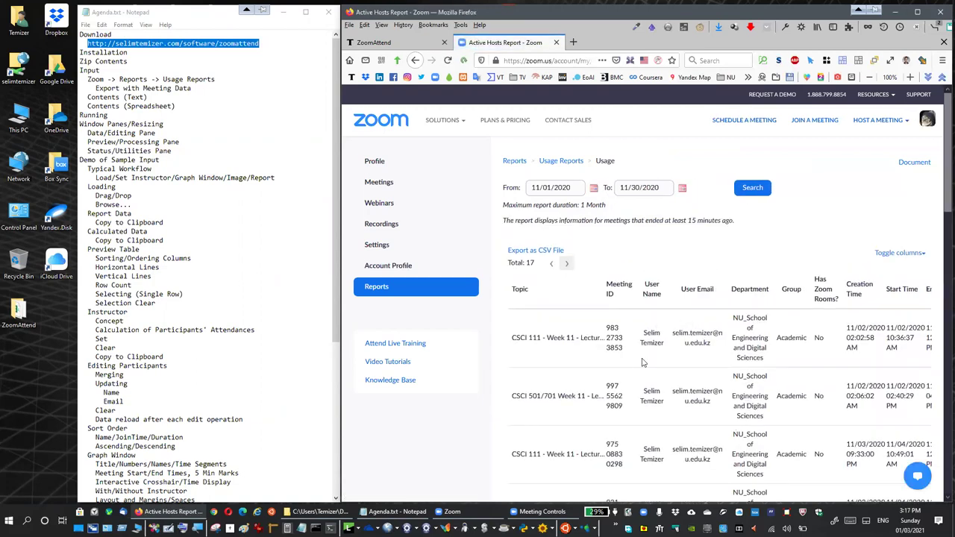
# Step: Look through the listed meetings and open the participant list of the first one, from 11/02/2020
pyautogui.scroll(-2, 644, 357)
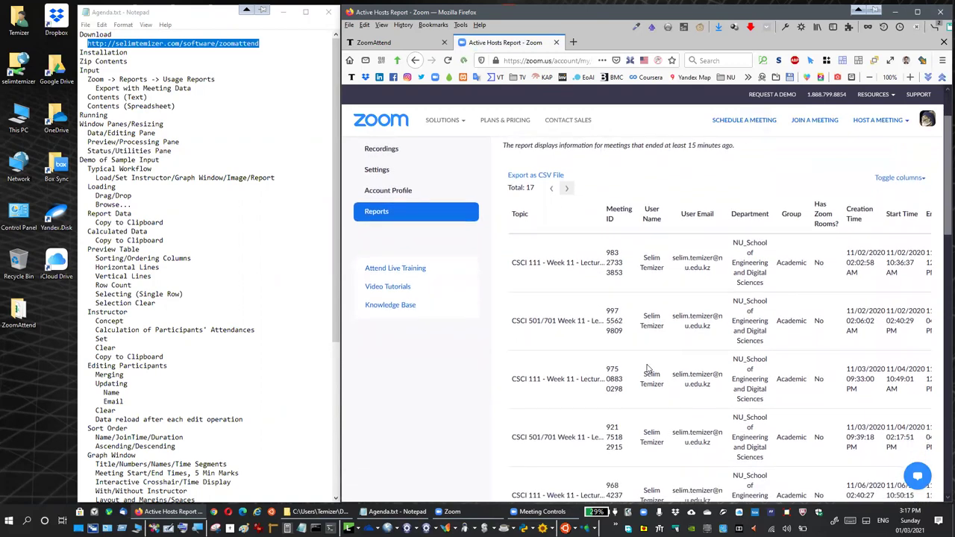
pyautogui.scroll(-10, 648, 368)
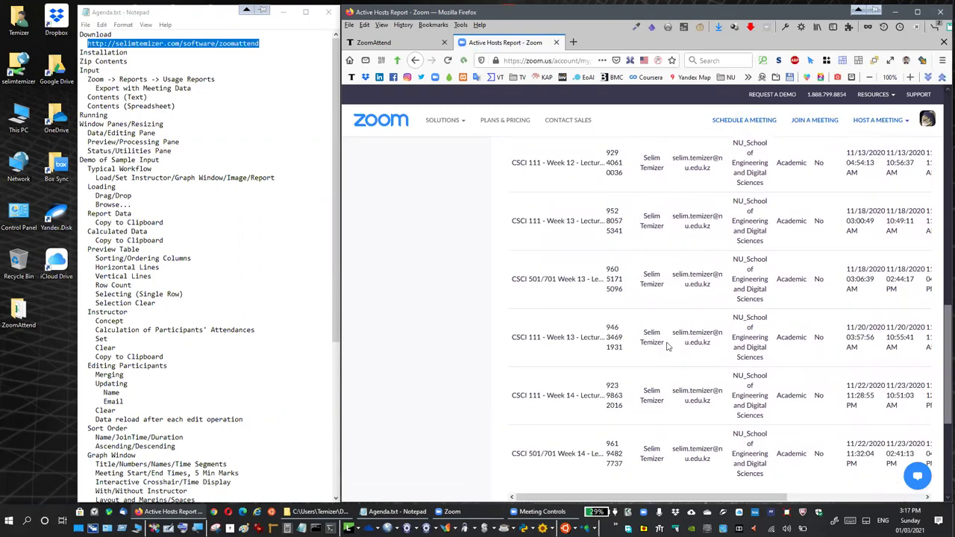
pyautogui.scroll(-3, 668, 345)
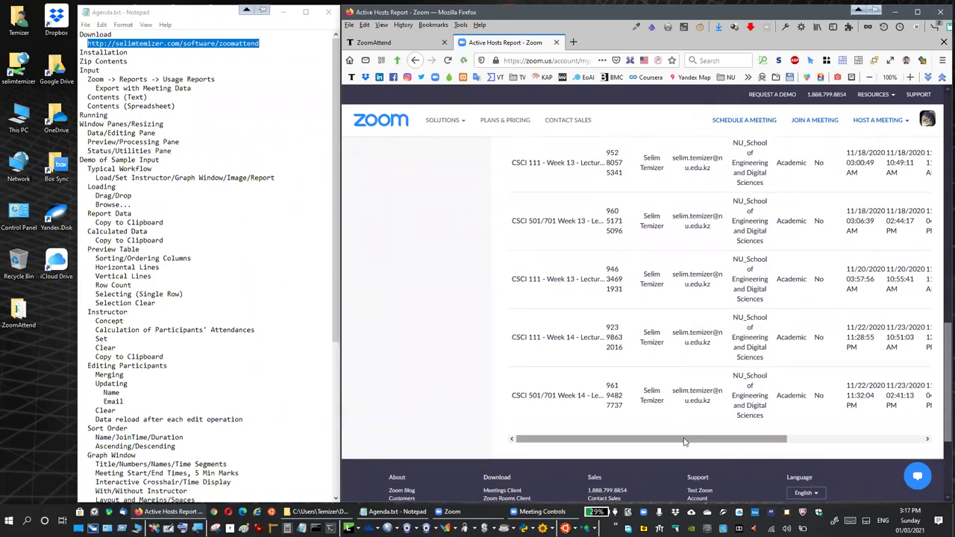
pyautogui.moveTo(685, 441); pyautogui.dragTo(804, 441)
pyautogui.scroll(6, 816, 341)
pyautogui.scroll(3, 816, 341)
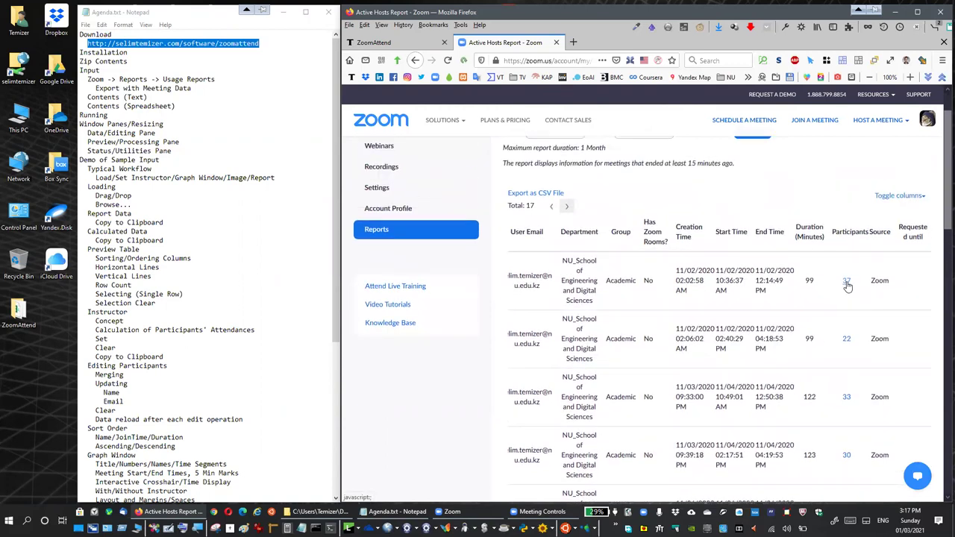
pyautogui.click(846, 281)
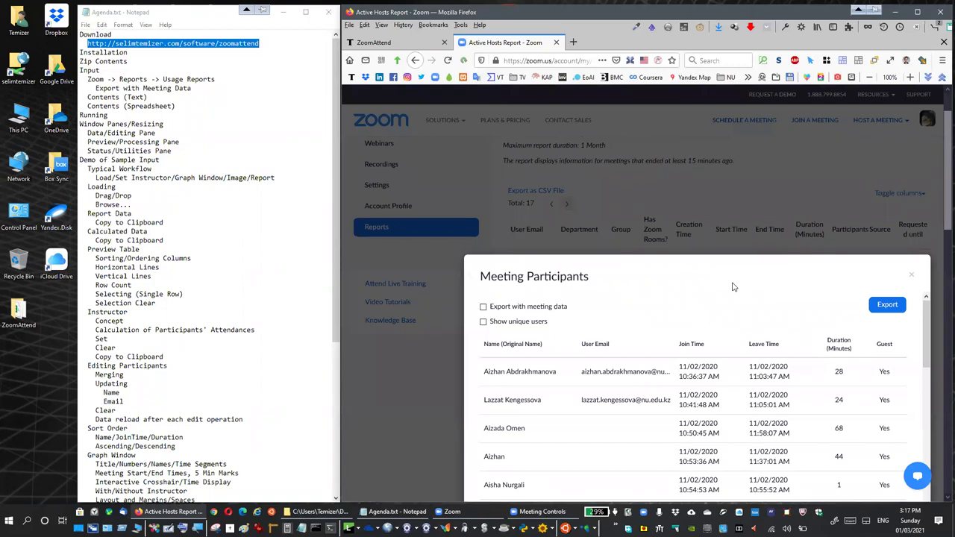
# Step: Export the participants with meeting data to a CSV file on the desktop and close the participant list
pyautogui.click(484, 307)
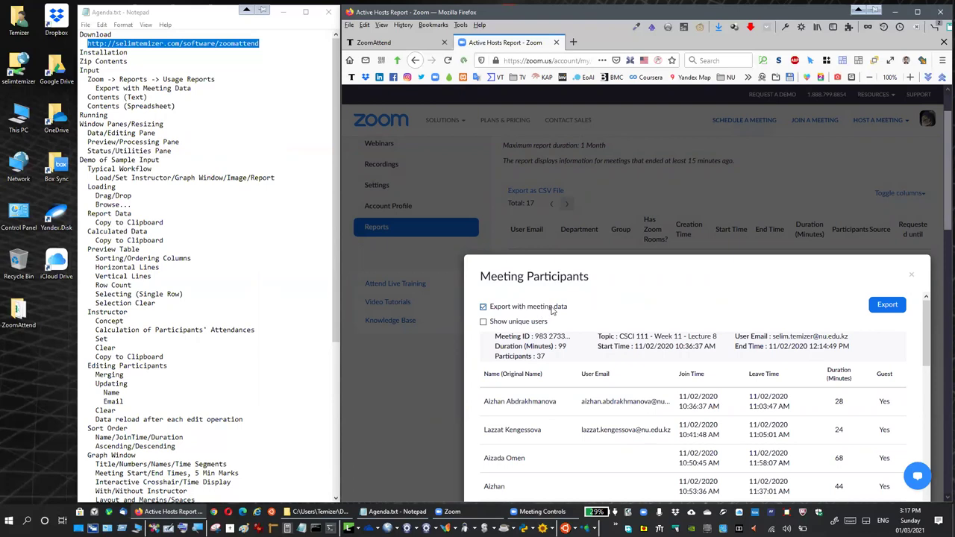
pyautogui.click(886, 306)
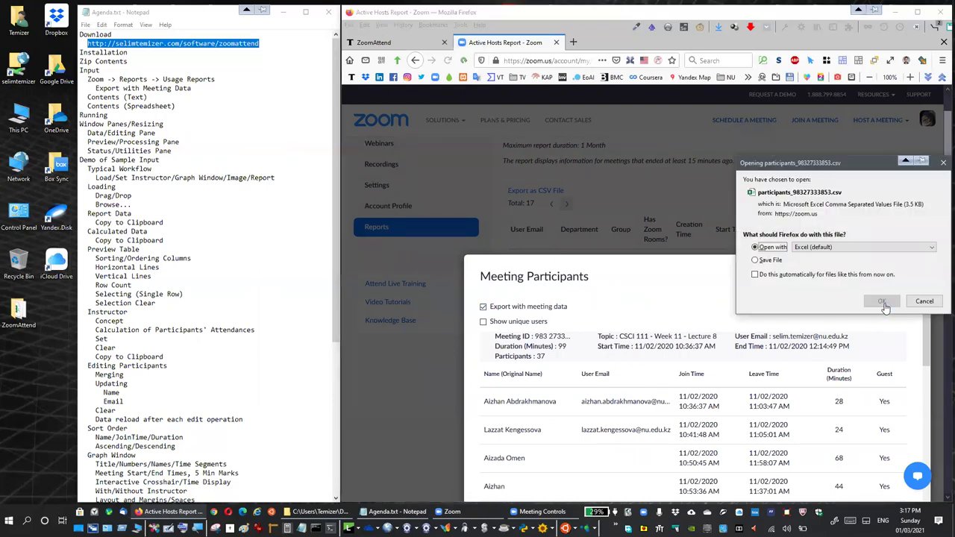
pyautogui.click(774, 261)
pyautogui.click(882, 302)
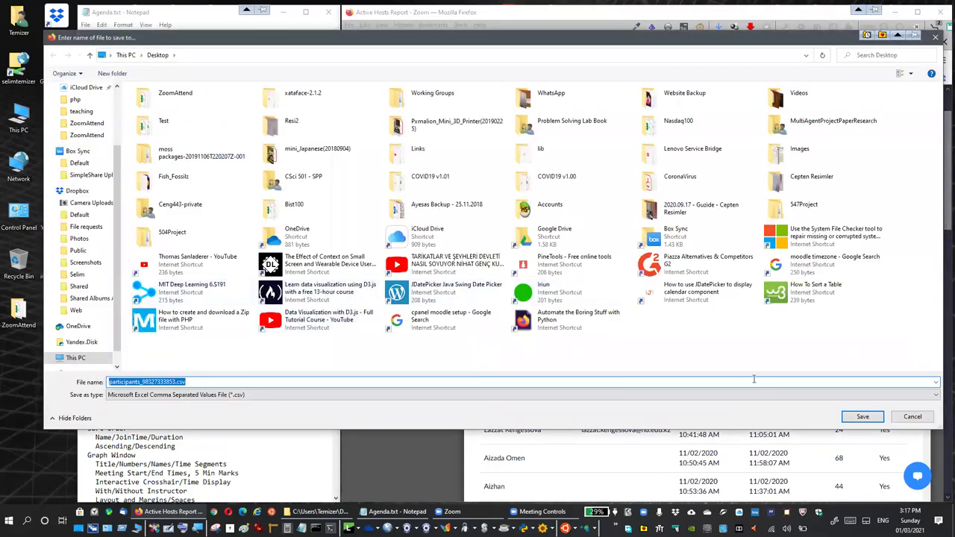
pyautogui.click(850, 416)
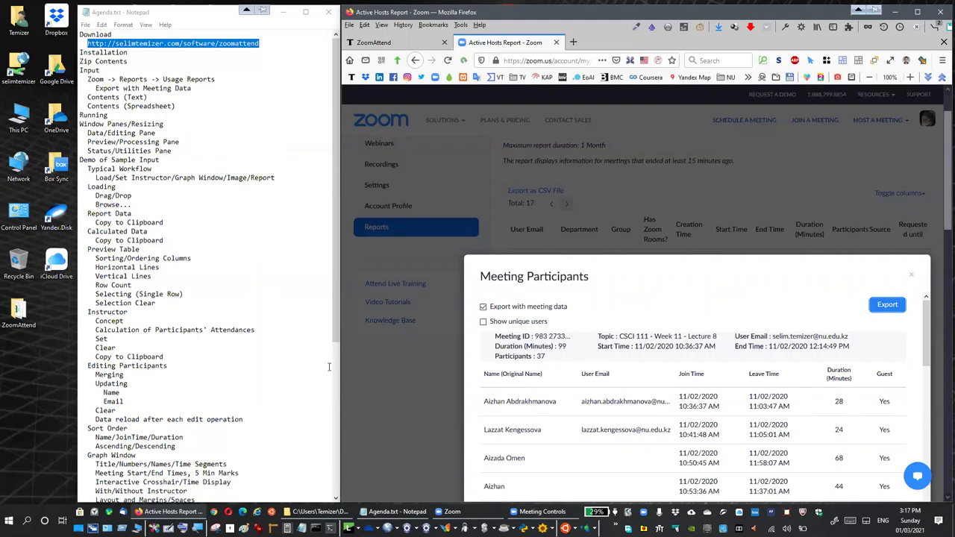
pyautogui.click(911, 274)
pyautogui.click(21, 361)
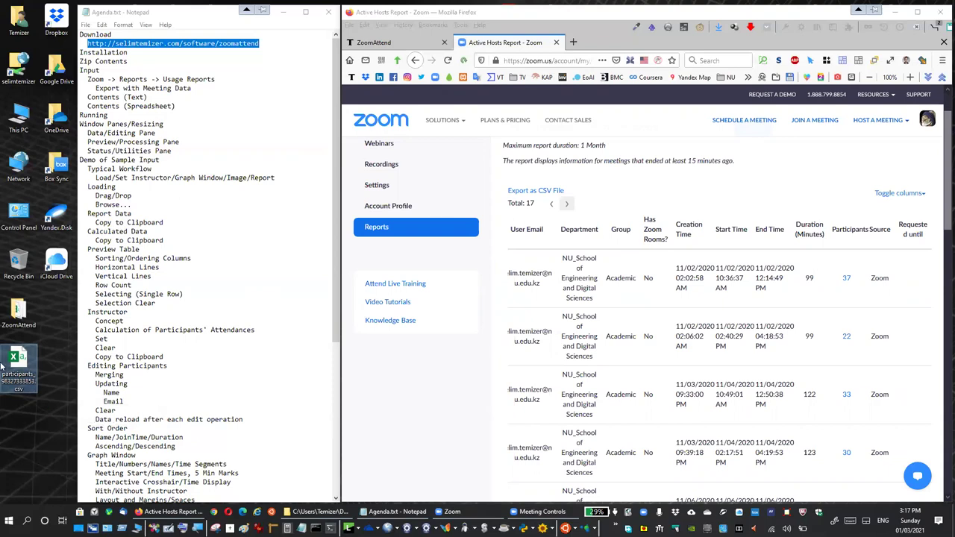
# Step: Reopen the ZoomAttend folder from the desktop and select the DeathStarMeeting.csv file
pyautogui.doubleClick(19, 311)
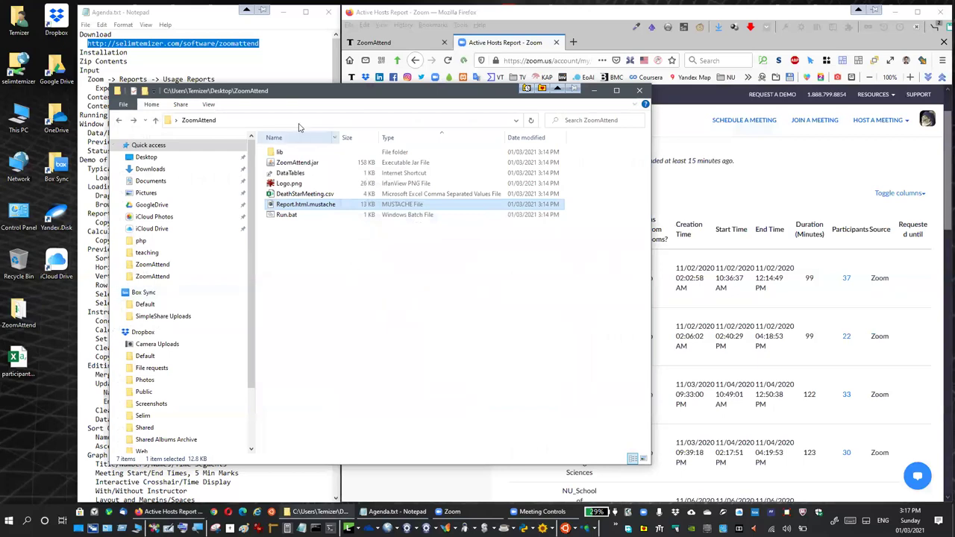
pyautogui.moveTo(308, 108); pyautogui.dragTo(391, 114)
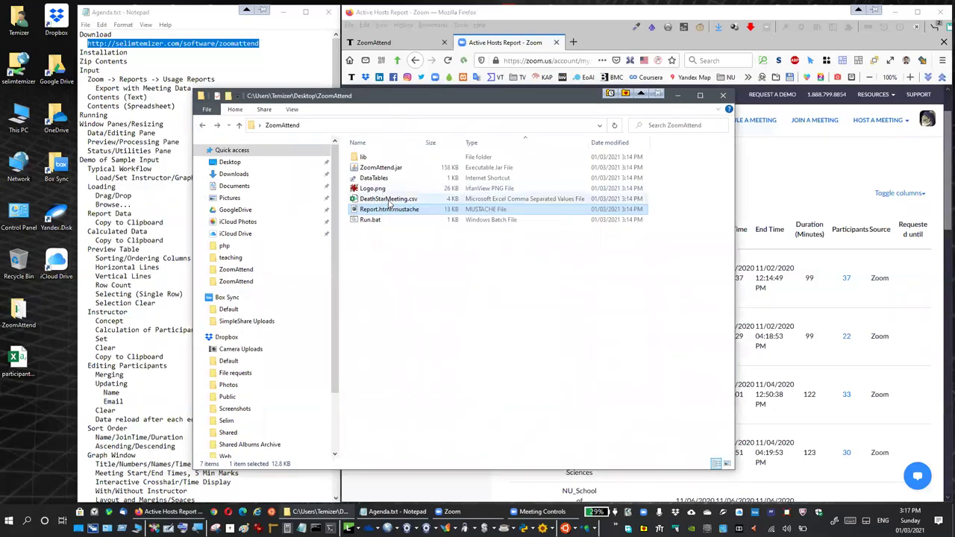
pyautogui.press('Up')
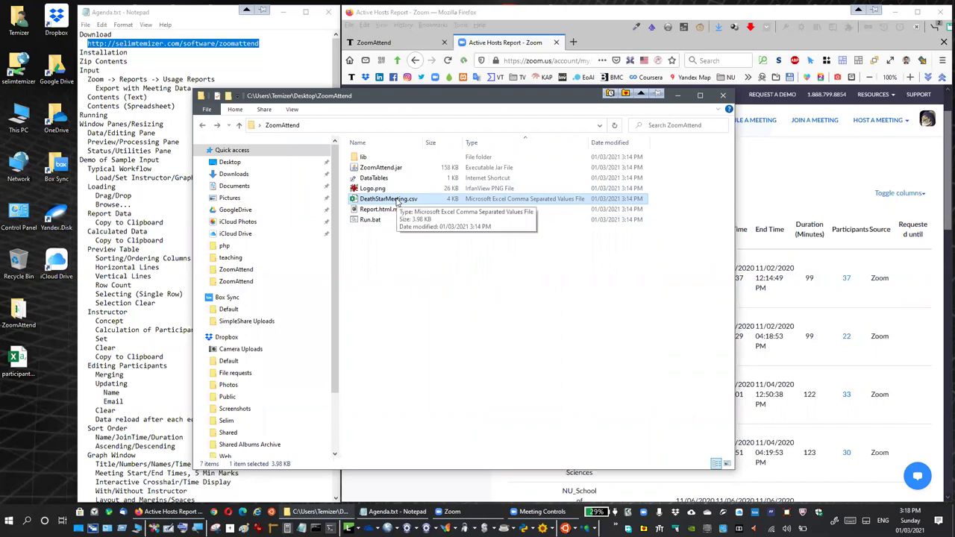
# Step: Permanently delete the exported participants CSV file from the desktop
pyautogui.click(19, 363)
pyautogui.hotkey('shift', 'Delete')
pyautogui.press('Return')
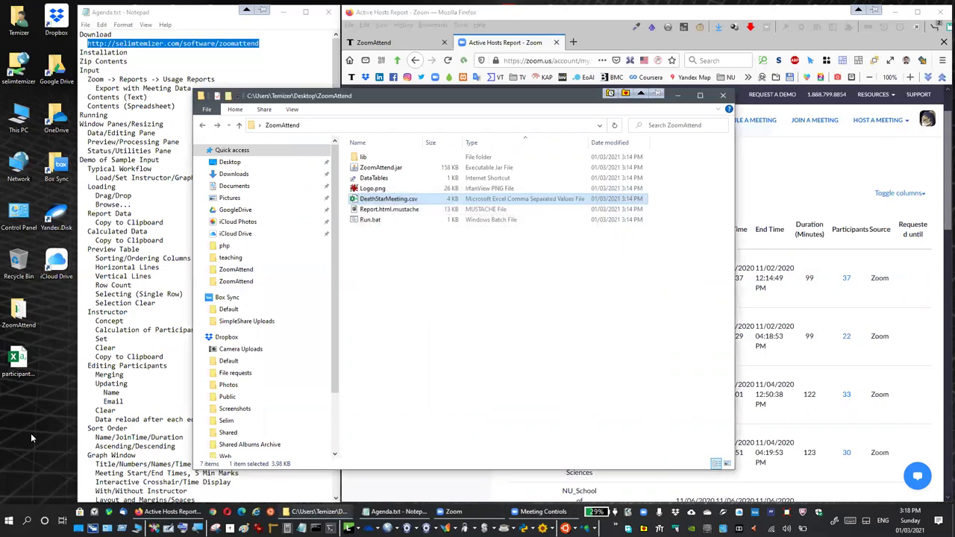
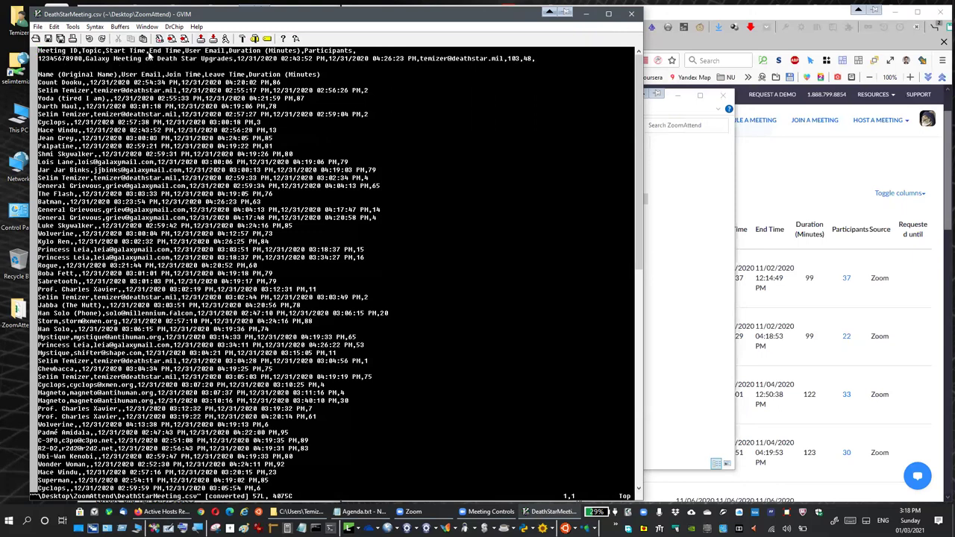
# Step: Read through DeathStarMeeting.csv as plain text in GVIM, examining the meeting data and repeated participant entries, and close it
pyautogui.hotkey('shift', 'g')
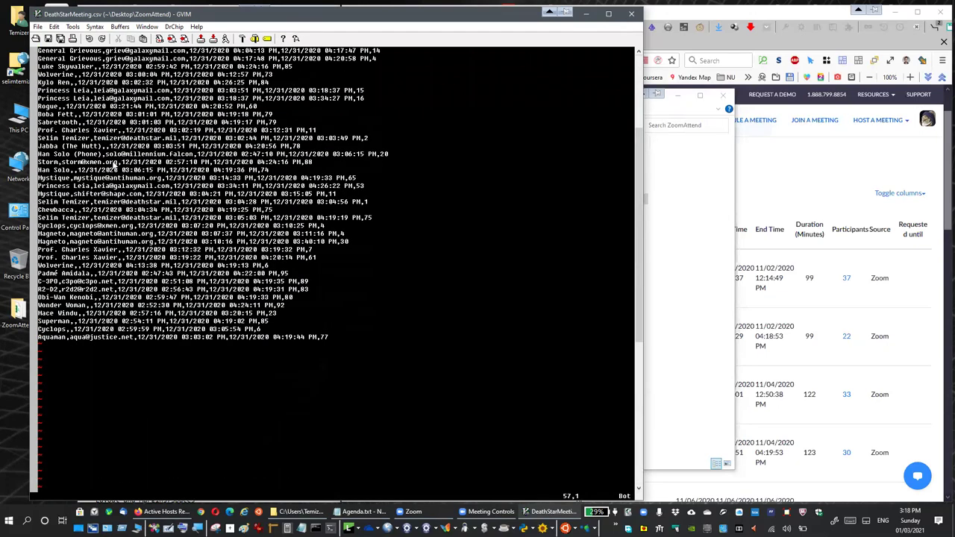
pyautogui.scroll(7, 114, 164)
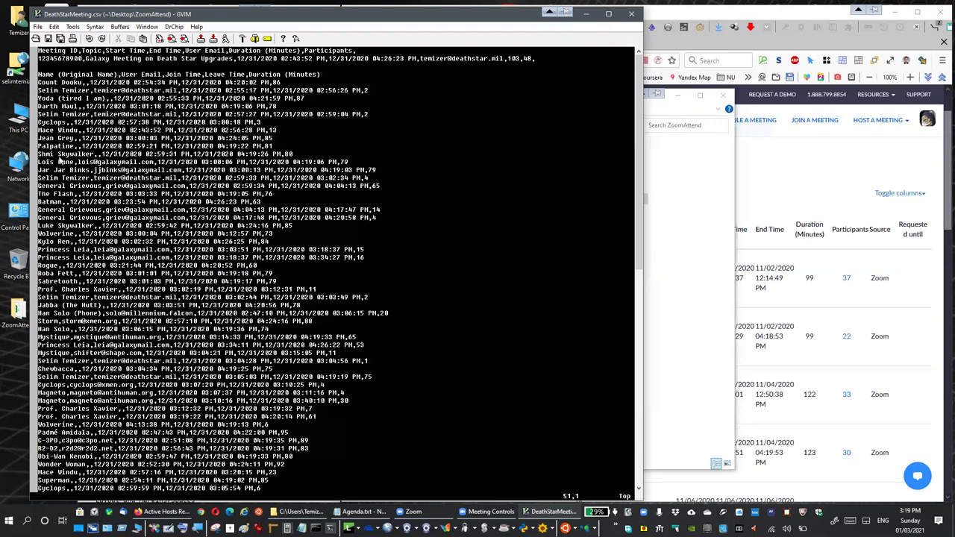
pyautogui.moveTo(54, 249); pyautogui.dragTo(216, 261)
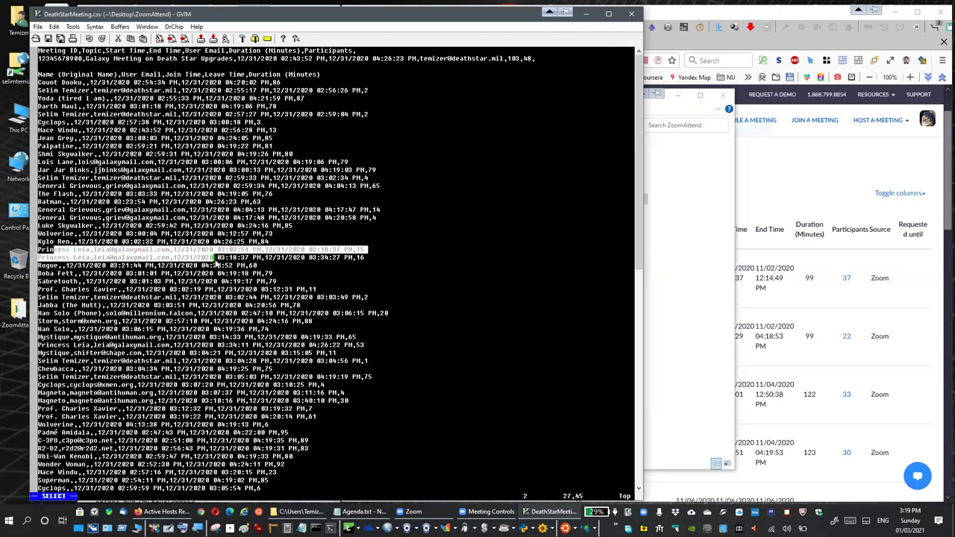
pyautogui.click(58, 251)
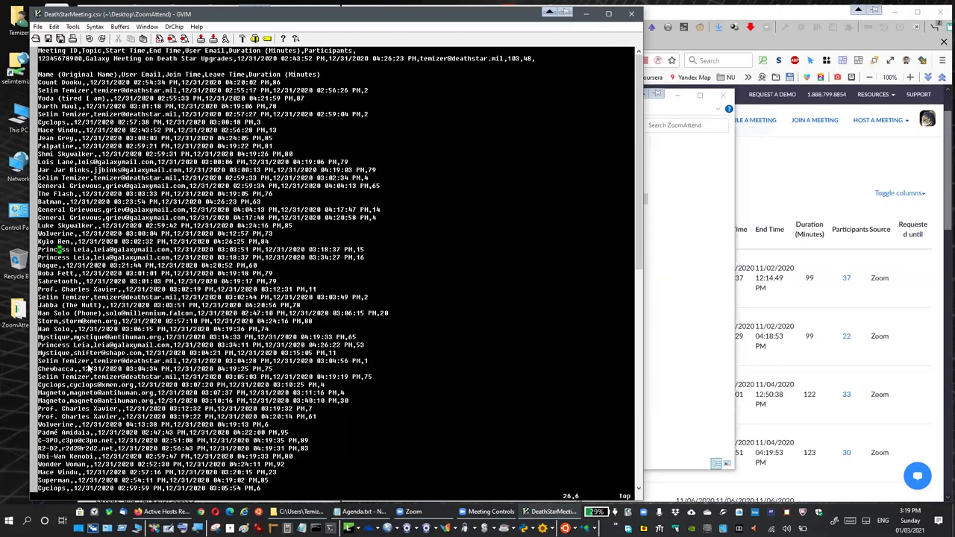
pyautogui.scroll(-2, 99, 356)
pyautogui.scroll(2, 100, 355)
pyautogui.click(630, 15)
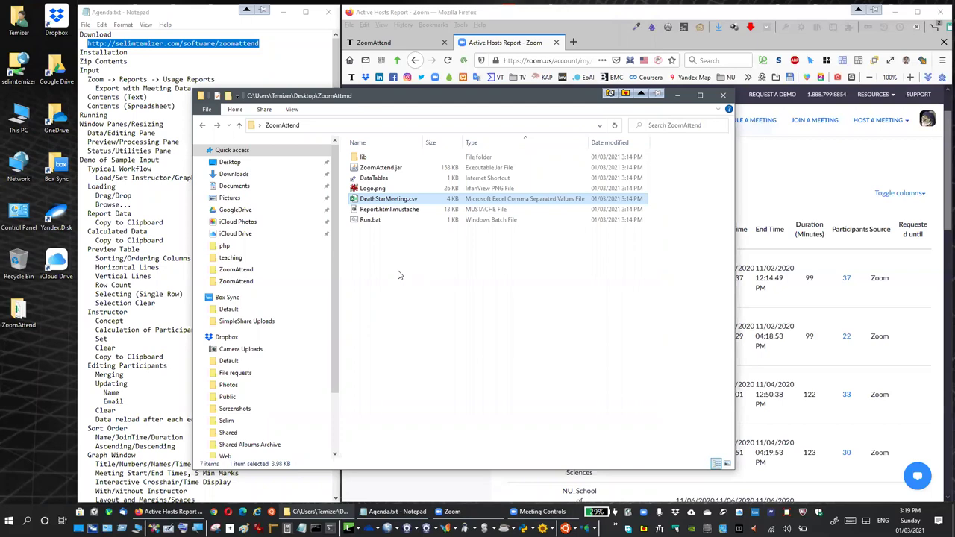
# Step: Open DeathStarMeeting.csv in Excel and auto-fit the width of all columns to their contents
pyautogui.doubleClick(387, 199)
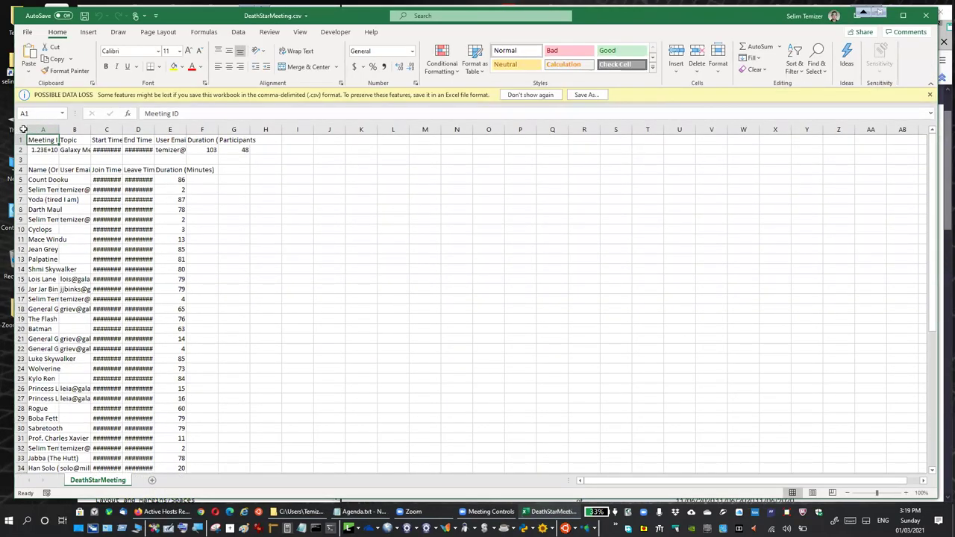
pyautogui.click(23, 129)
pyautogui.doubleClick(58, 129)
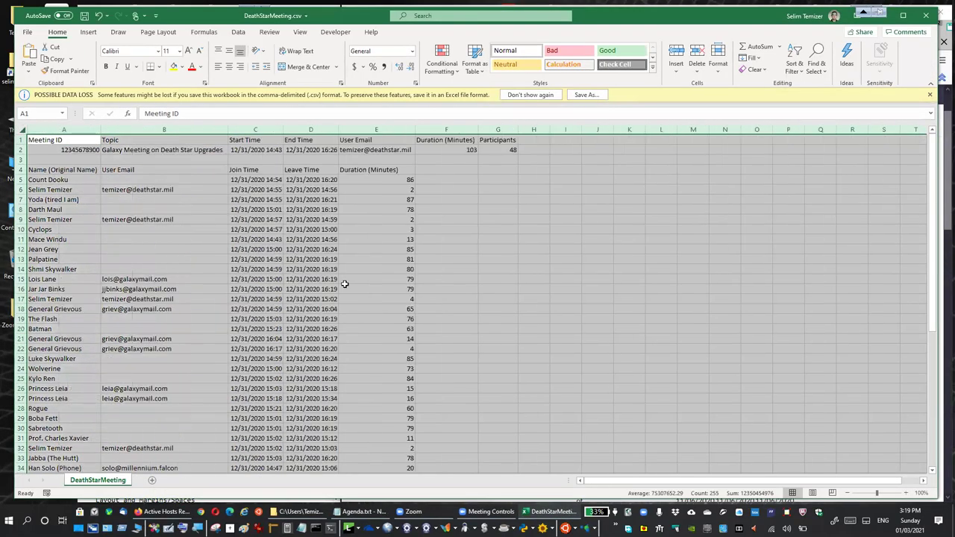
# Step: Review the meeting summary, participant rows and Participants value of DeathStarMeeting.csv in Excel, and close the workbook
pyautogui.click(431, 250)
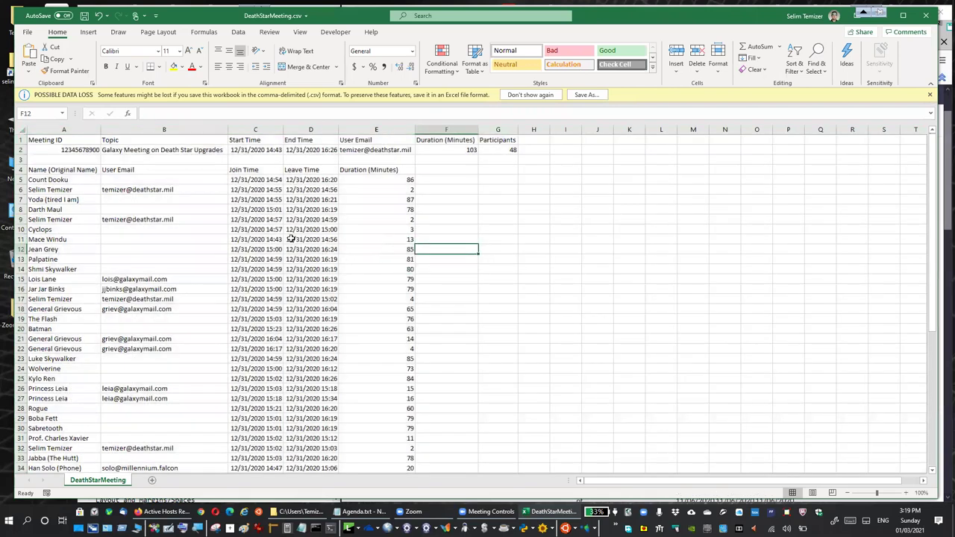
pyautogui.moveTo(58, 143); pyautogui.dragTo(498, 145)
pyautogui.moveTo(83, 169); pyautogui.dragTo(409, 510)
pyautogui.click(310, 369)
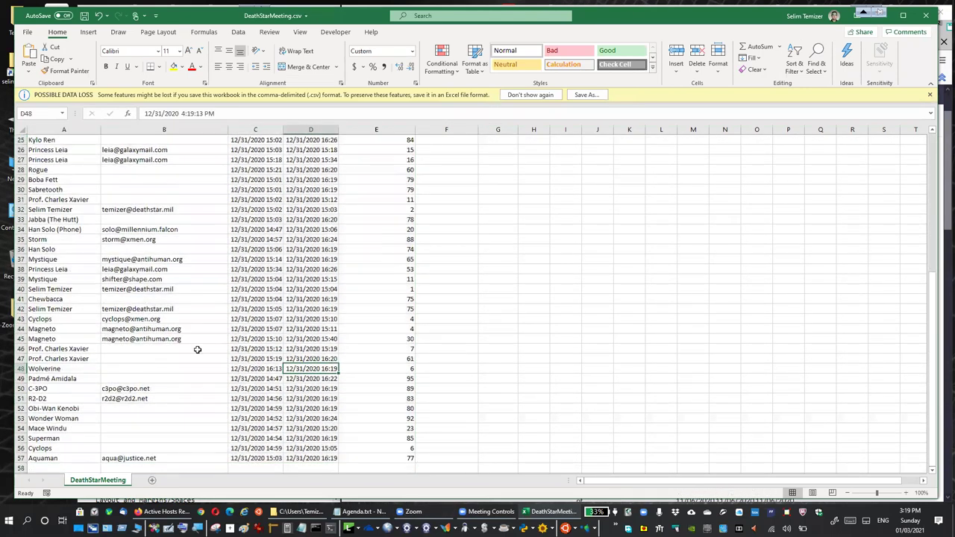
pyautogui.scroll(8, 160, 343)
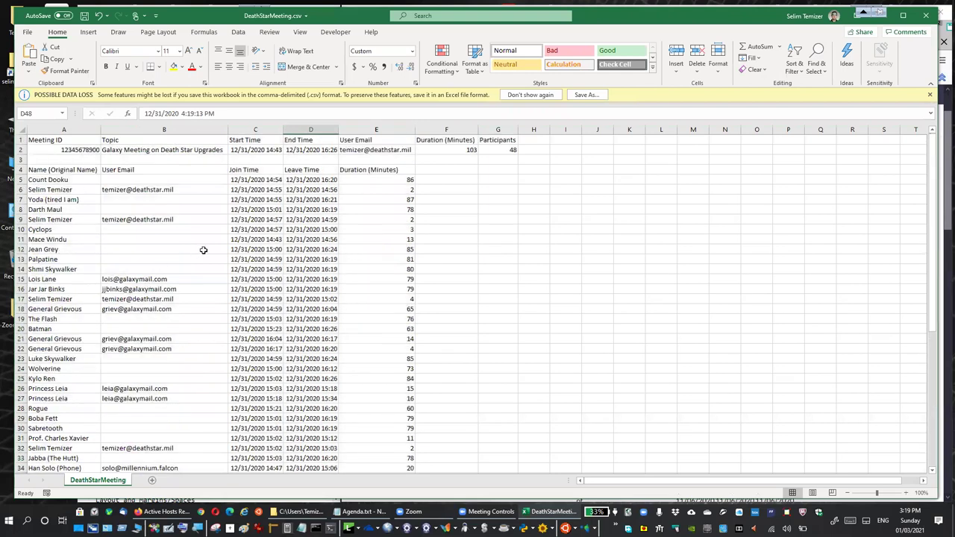
pyautogui.scroll(-10, 203, 250)
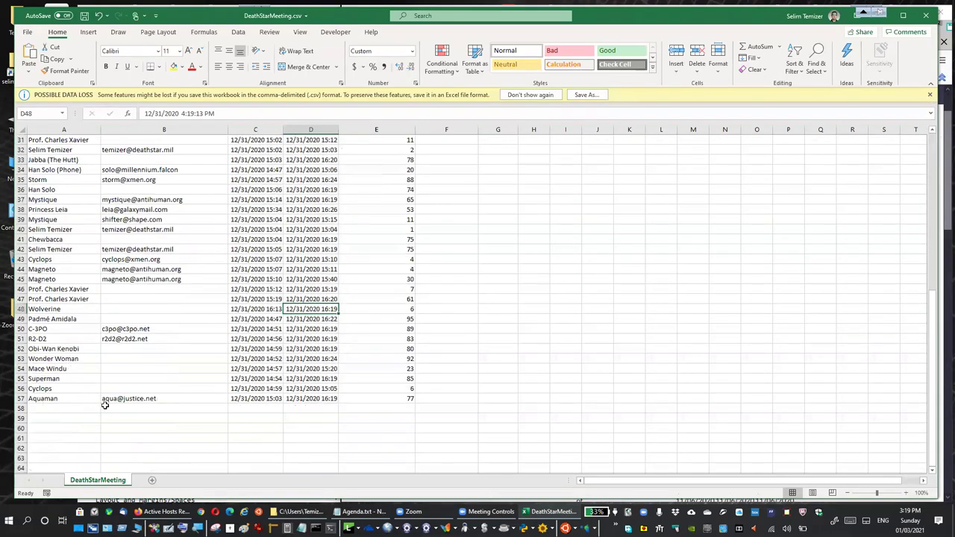
pyautogui.scroll(10, 255, 232)
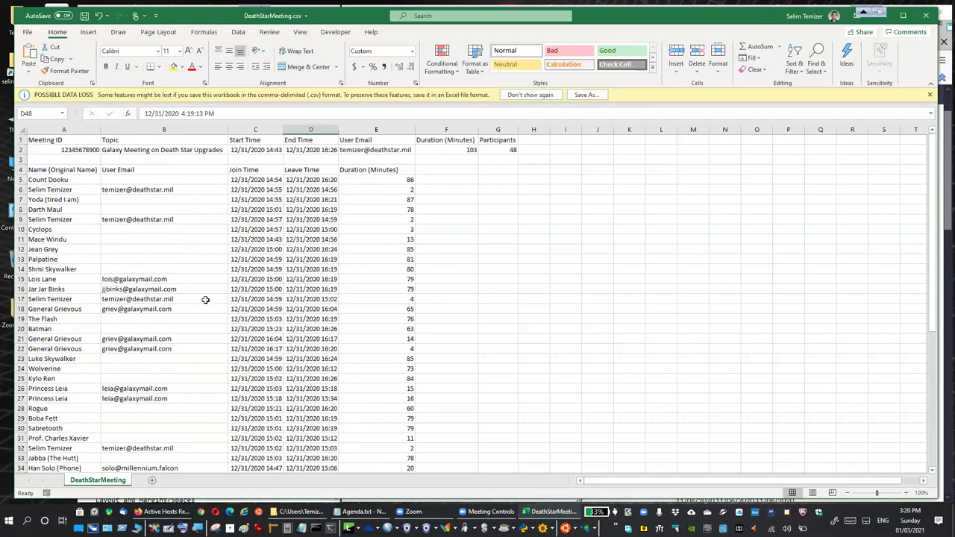
pyautogui.click(507, 149)
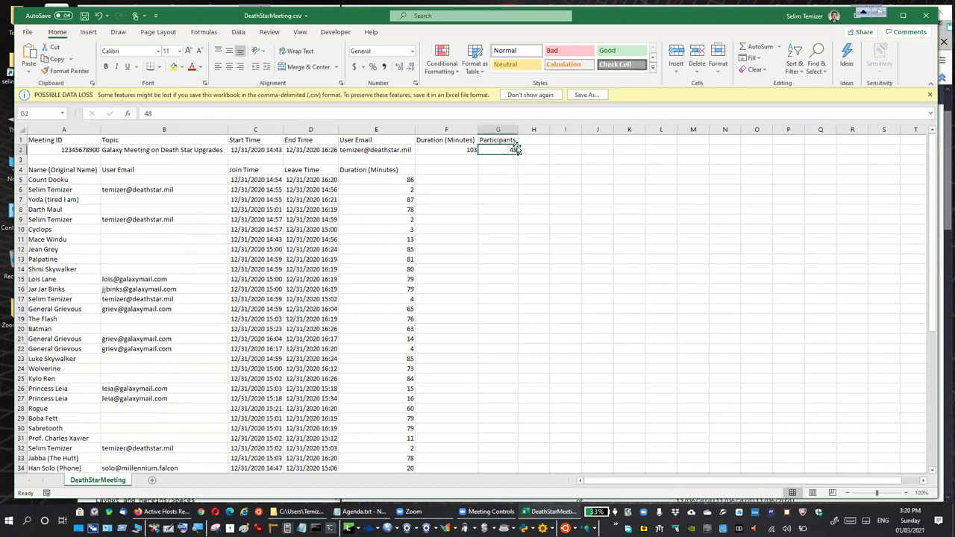
pyautogui.click(927, 15)
pyautogui.click(477, 270)
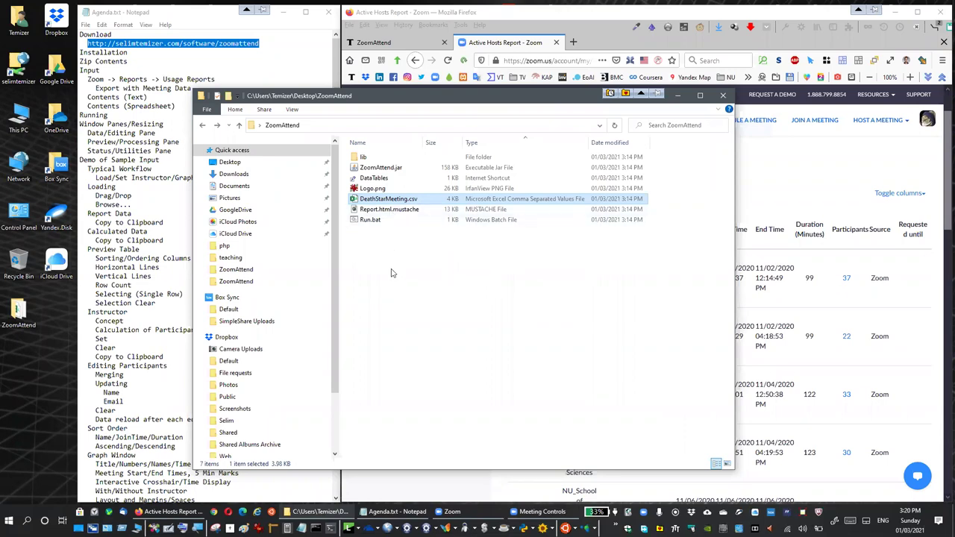
# Step: Highlight the Running entry in the Notepad agenda and reposition the ZoomAttend folder window in front
pyautogui.click(391, 274)
pyautogui.click(120, 105)
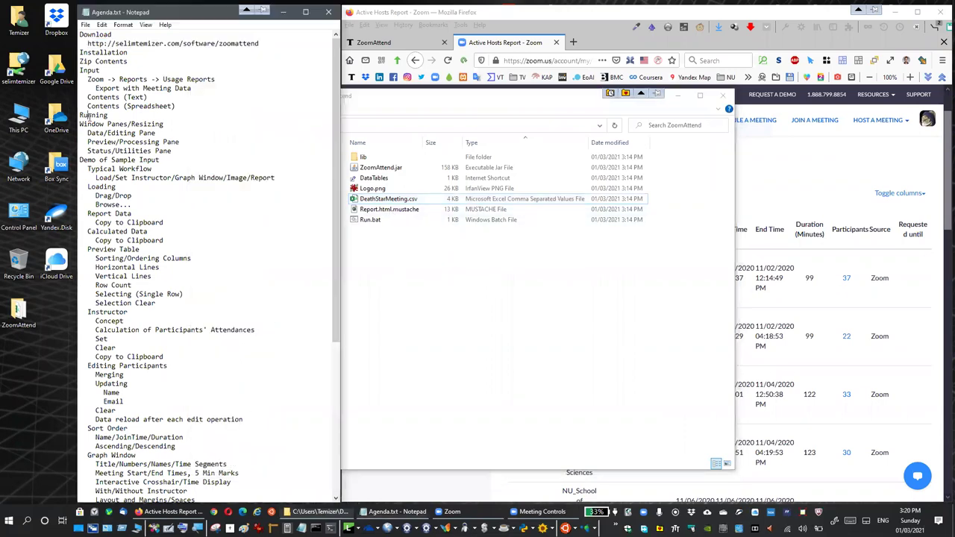
pyautogui.doubleClick(93, 115)
pyautogui.click(460, 296)
pyautogui.moveTo(422, 101); pyautogui.dragTo(528, 91)
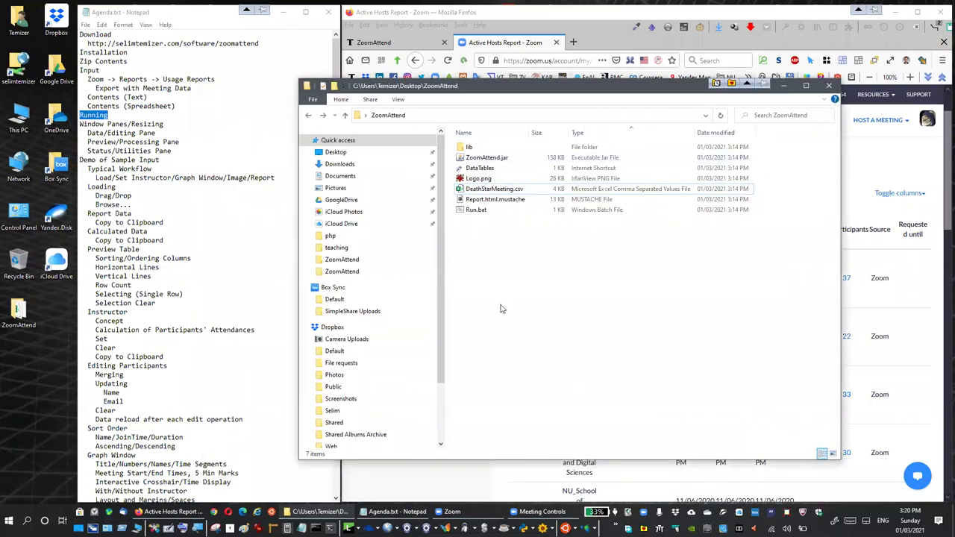
# Step: Launch ZoomAttend directly from ZoomAttend.jar, bring its window into view, and close it
pyautogui.doubleClick(496, 159)
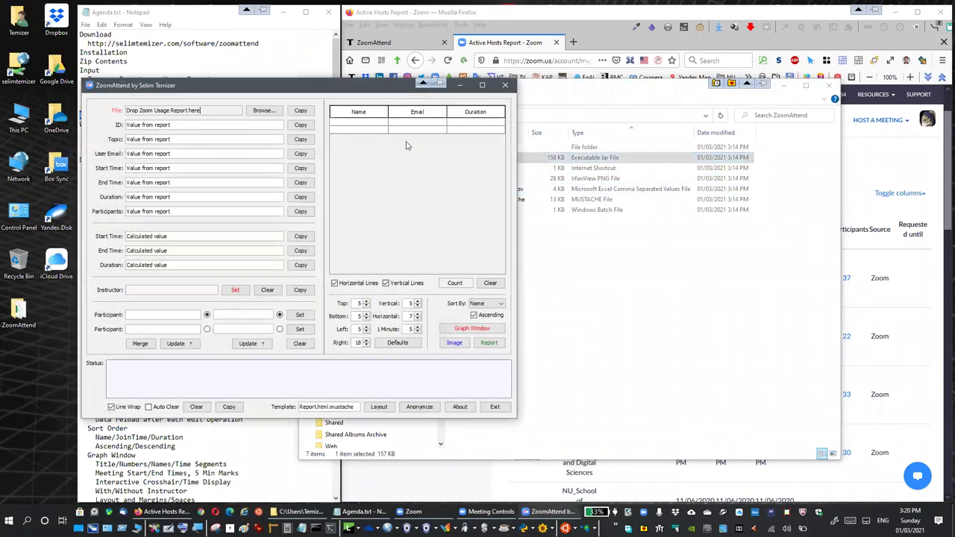
pyautogui.moveTo(290, 90); pyautogui.dragTo(375, 77)
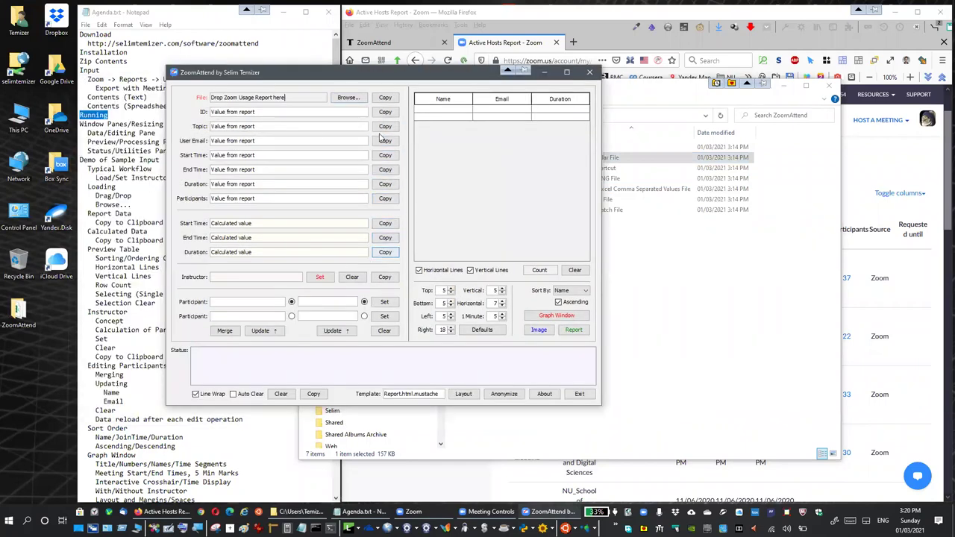
pyautogui.click(589, 73)
# Step: Try to start ZoomAttend through Run.bat and dismiss the SmartScreen dialog without running it
pyautogui.click(479, 212)
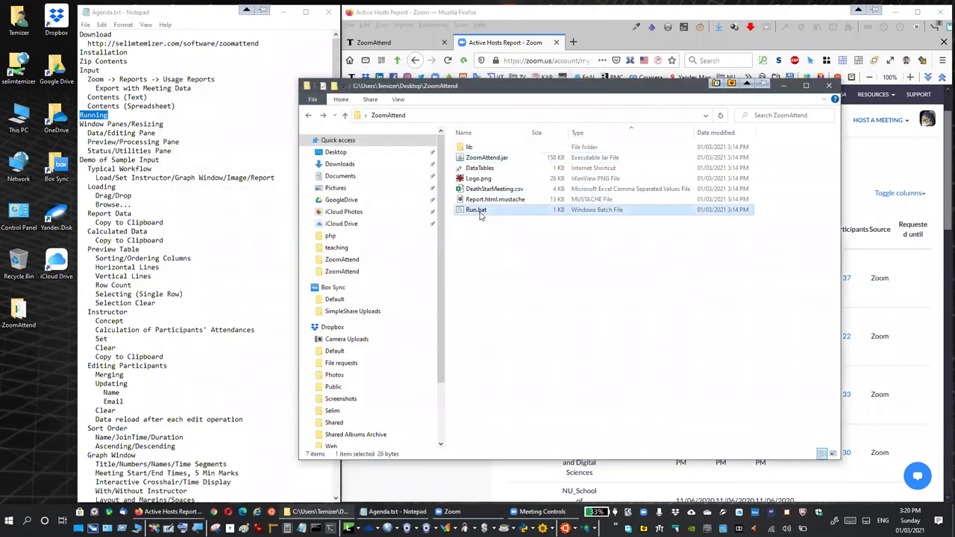
pyautogui.doubleClick(479, 215)
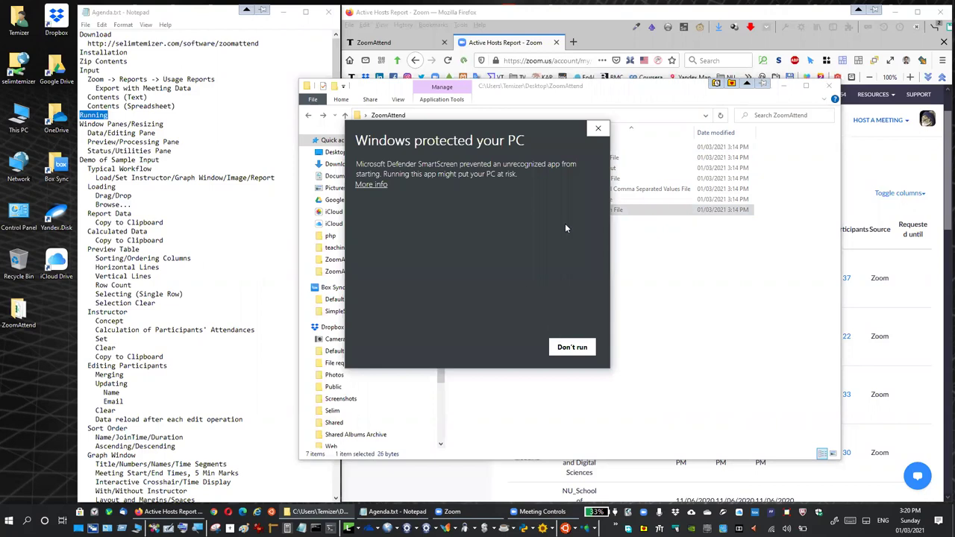
pyautogui.click(597, 130)
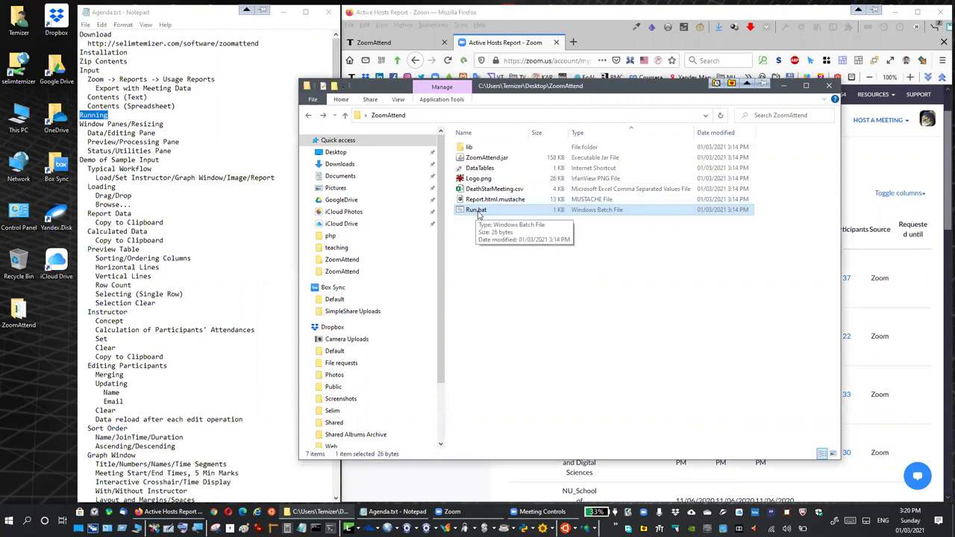
# Step: Read the launch command inside Run.bat in GVIM, close the editor, and try to run the batch file again
pyautogui.doubleClick(478, 212)
pyautogui.rightClick(477, 211)
pyautogui.click(380, 323)
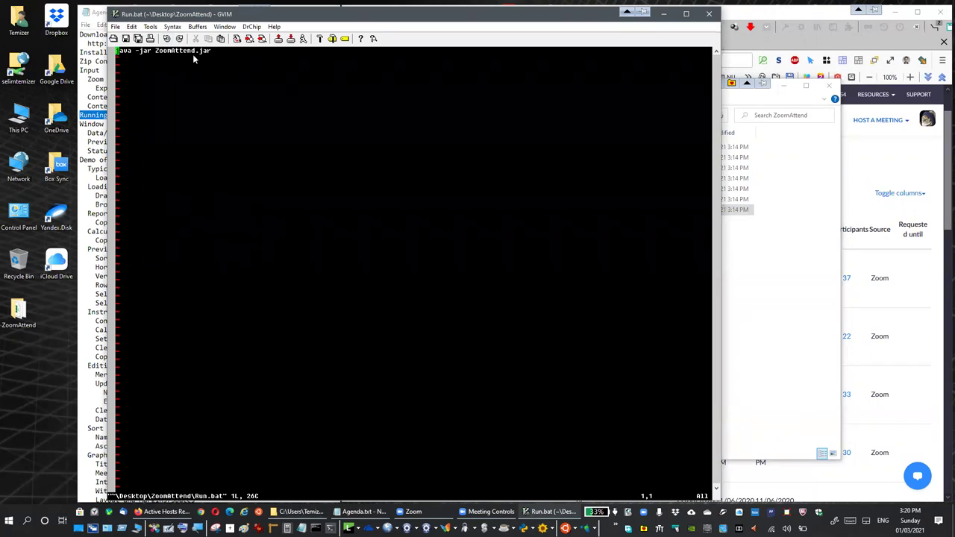
pyautogui.click(708, 14)
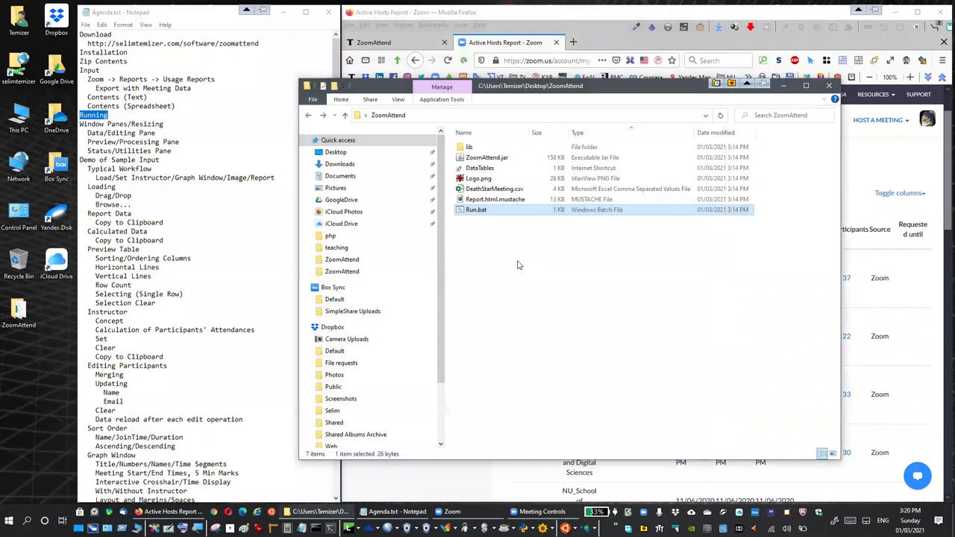
pyautogui.doubleClick(485, 211)
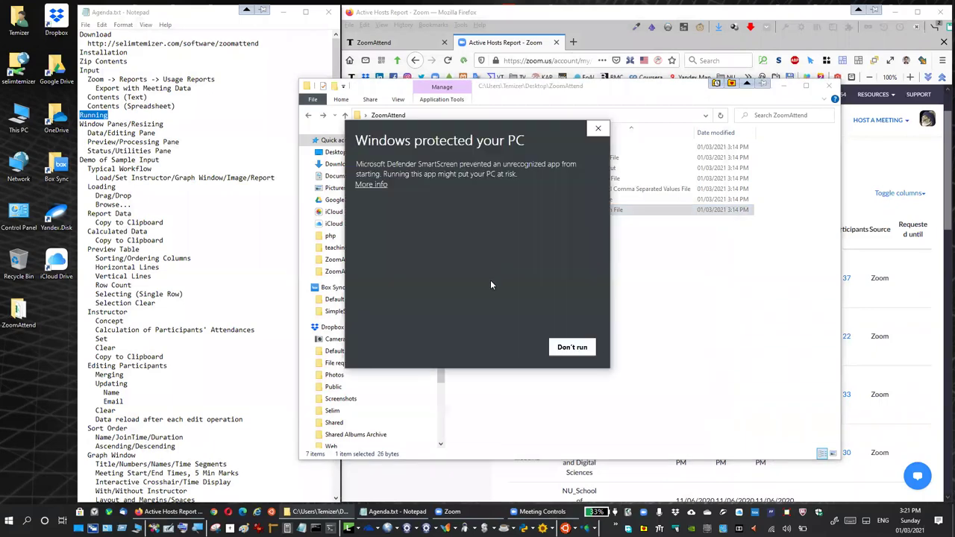
pyautogui.click(597, 128)
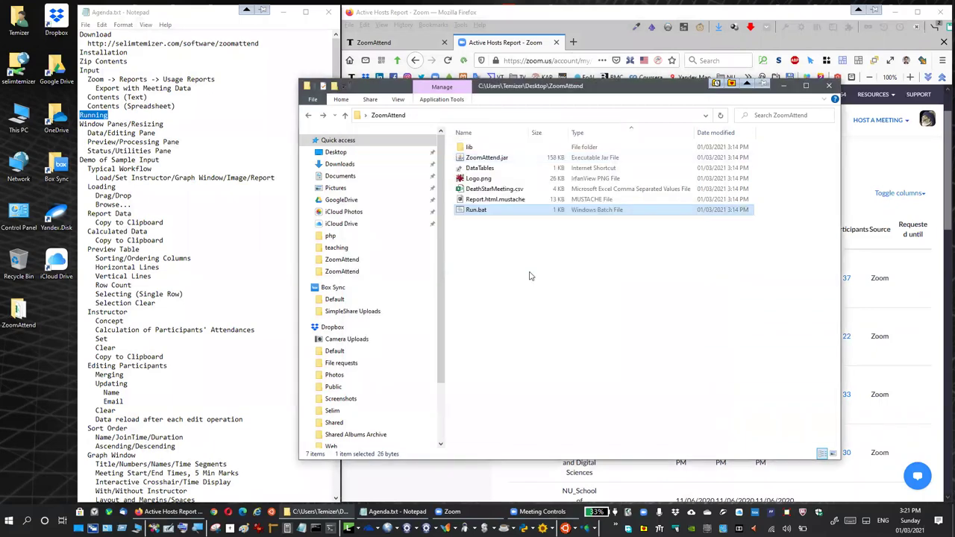
# Step: Open a command window in the ZoomAttend folder and start the program with java -jar ZoomAttend.jar
pyautogui.rightClick(495, 314)
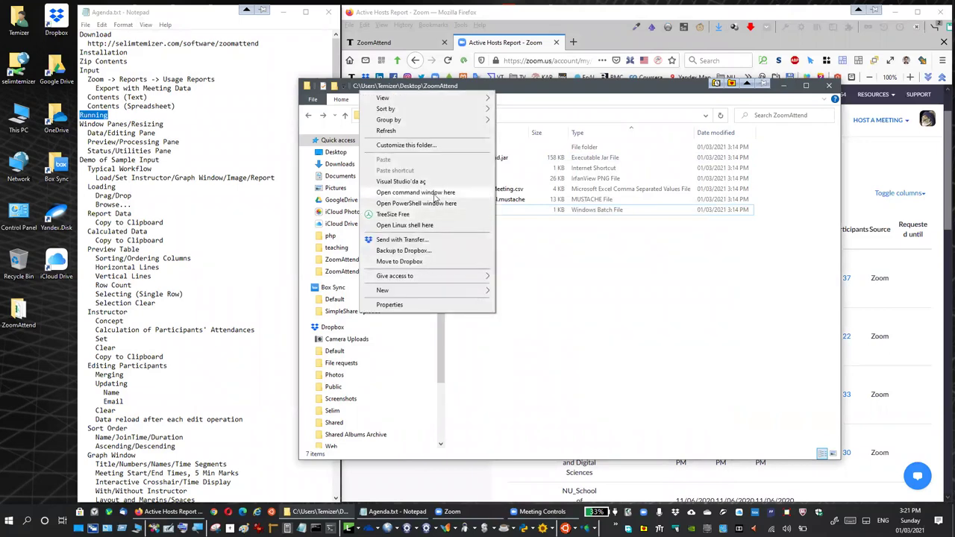
pyautogui.click(435, 194)
pyautogui.moveTo(330, 127); pyautogui.dragTo(577, 234)
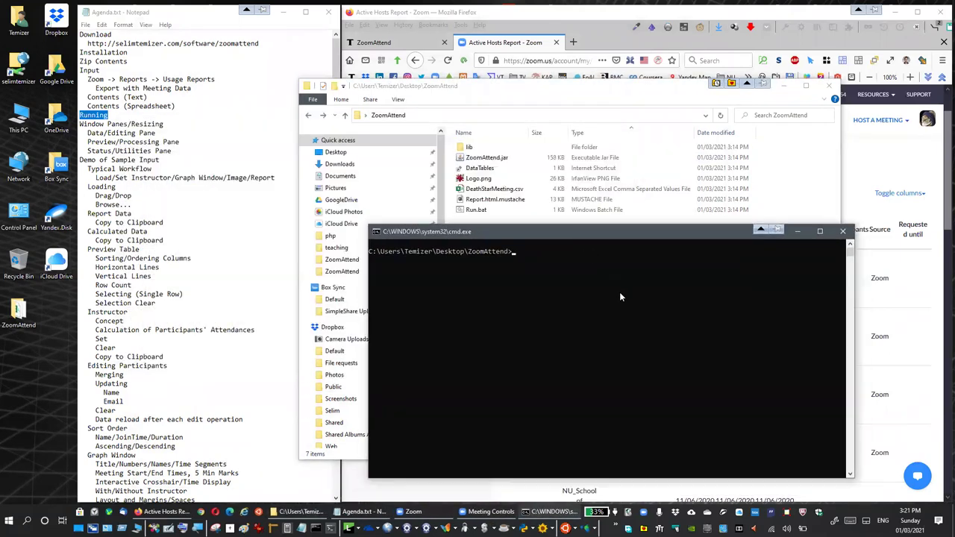
pyautogui.write('java -jar Zoom')
pyautogui.press('Tab')
pyautogui.press('Return')
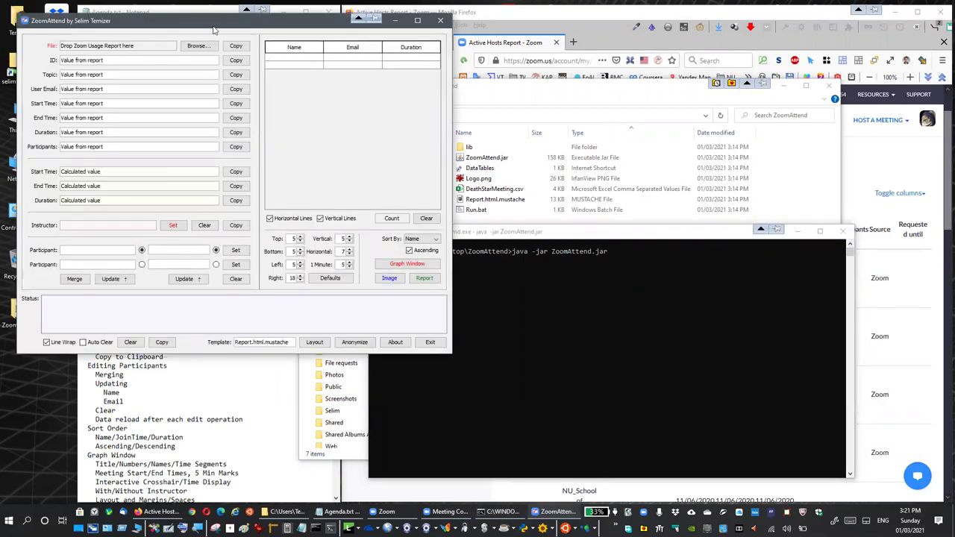
# Step: Close the ZoomAttend window started from the command line and exit the command prompt
pyautogui.moveTo(206, 21); pyautogui.dragTo(290, 84)
pyautogui.click(523, 84)
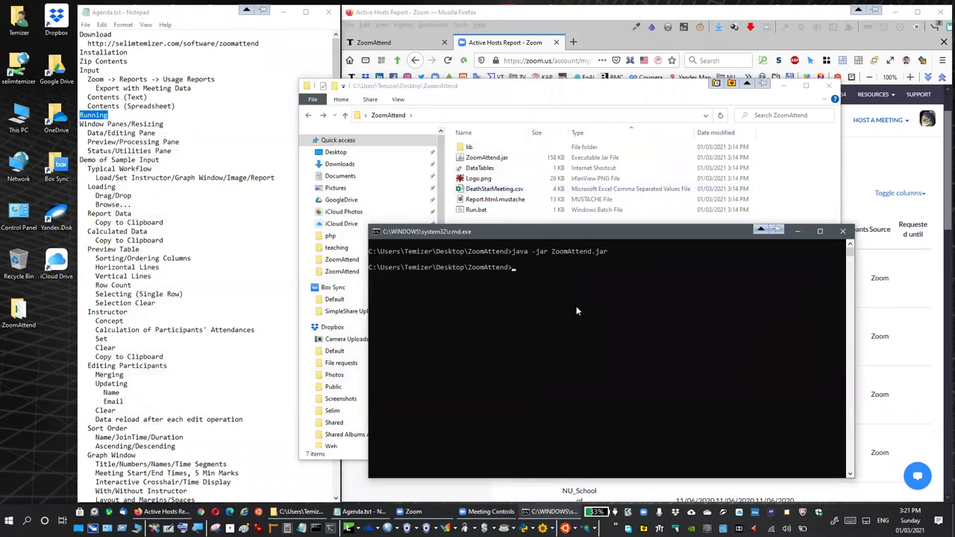
pyautogui.write('exit')
pyautogui.press('Return')
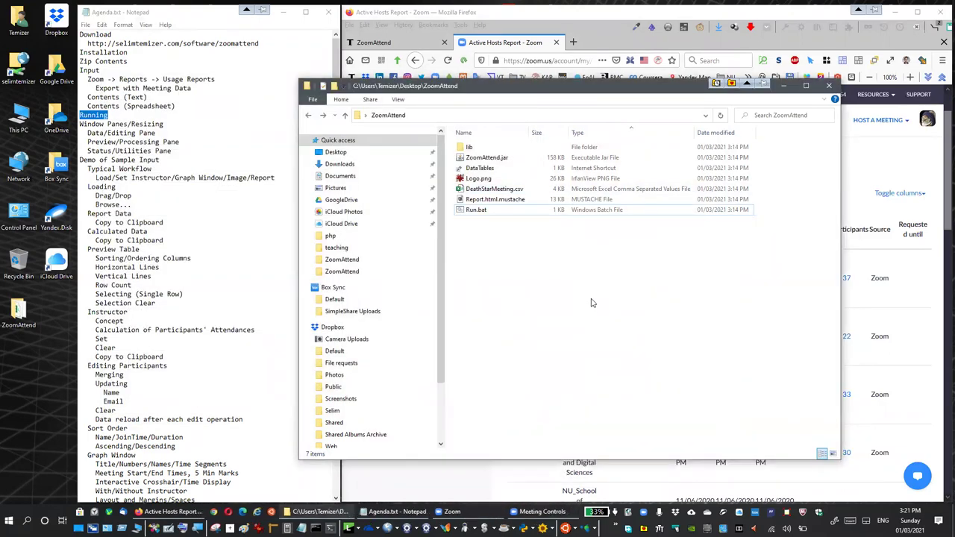
# Step: Relaunch ZoomAttend from ZoomAttend.jar and place its window beside the Notepad agenda
pyautogui.moveTo(502, 93); pyautogui.dragTo(545, 102)
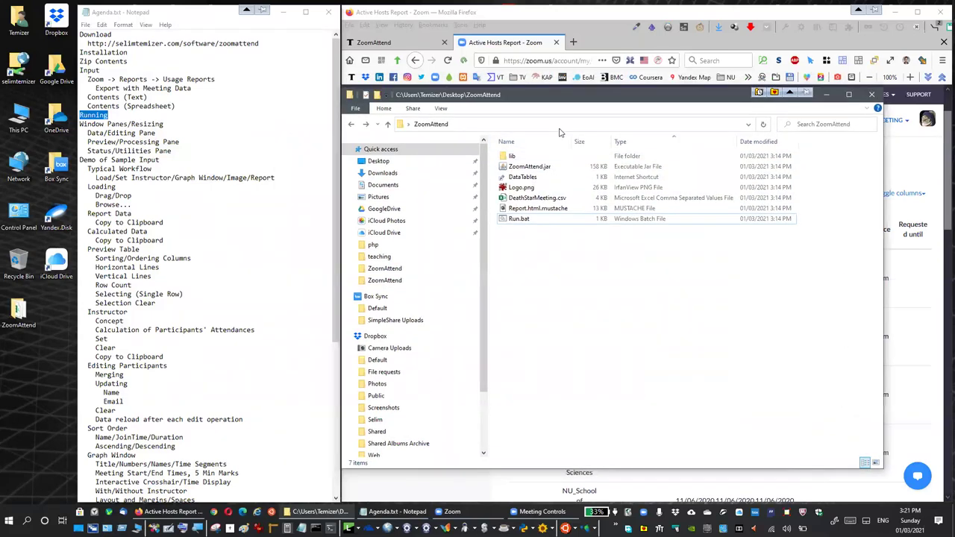
pyautogui.doubleClick(543, 167)
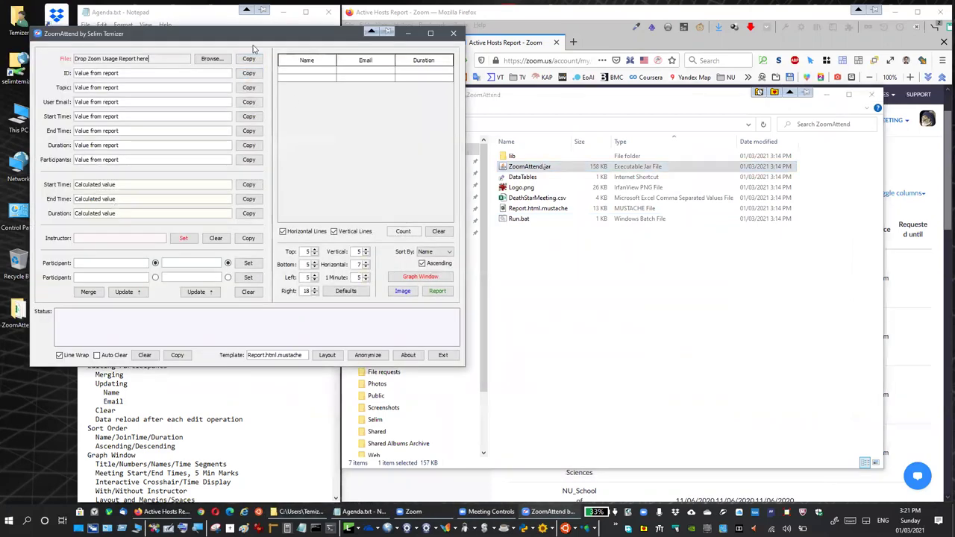
pyautogui.moveTo(253, 34); pyautogui.dragTo(564, 81)
# Step: Resize the ZoomAttend panes, widening the window and heightening the status area while shifting the divider between the data and preview panes
pyautogui.moveTo(581, 179); pyautogui.dragTo(556, 187)
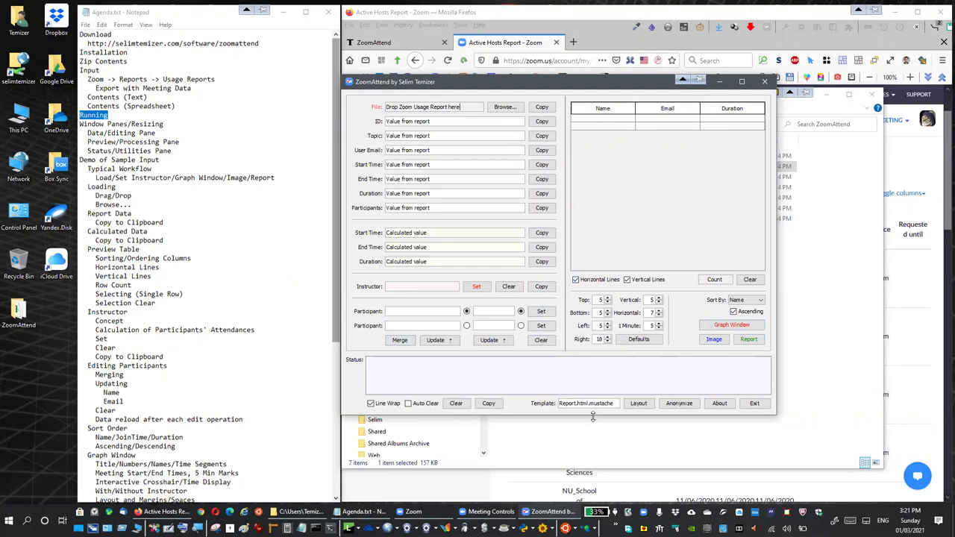
pyautogui.moveTo(593, 418); pyautogui.dragTo(593, 453)
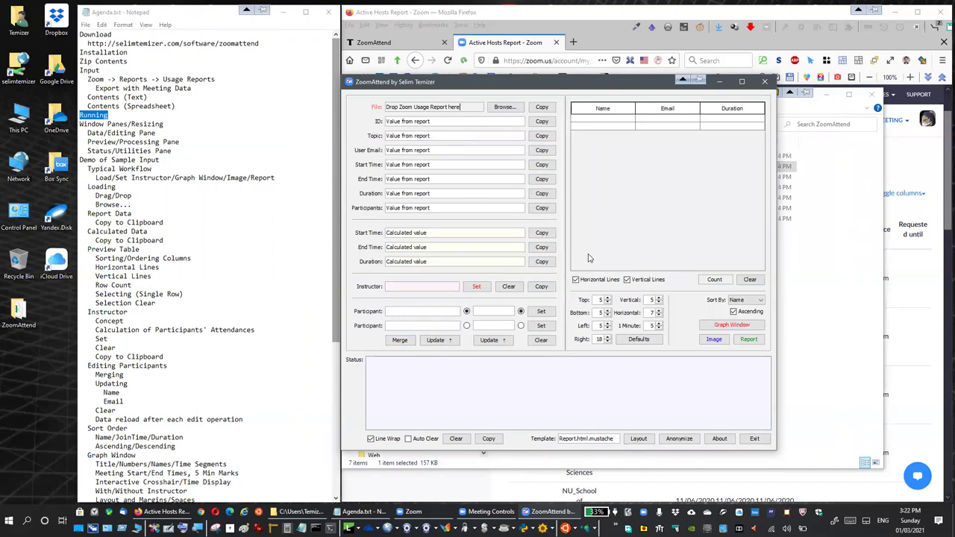
pyautogui.moveTo(777, 260); pyautogui.dragTo(842, 260)
pyautogui.moveTo(567, 245); pyautogui.dragTo(588, 249)
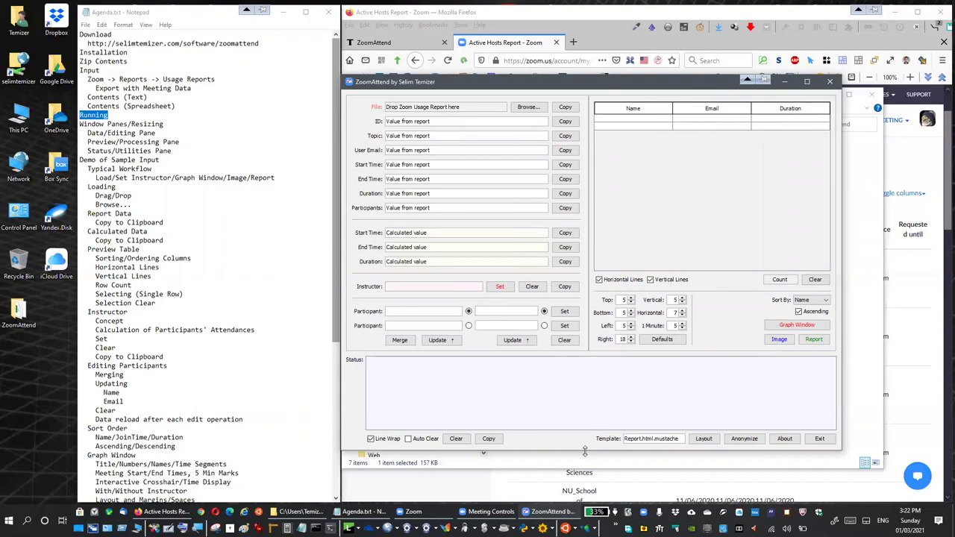
pyautogui.moveTo(585, 452); pyautogui.dragTo(585, 458)
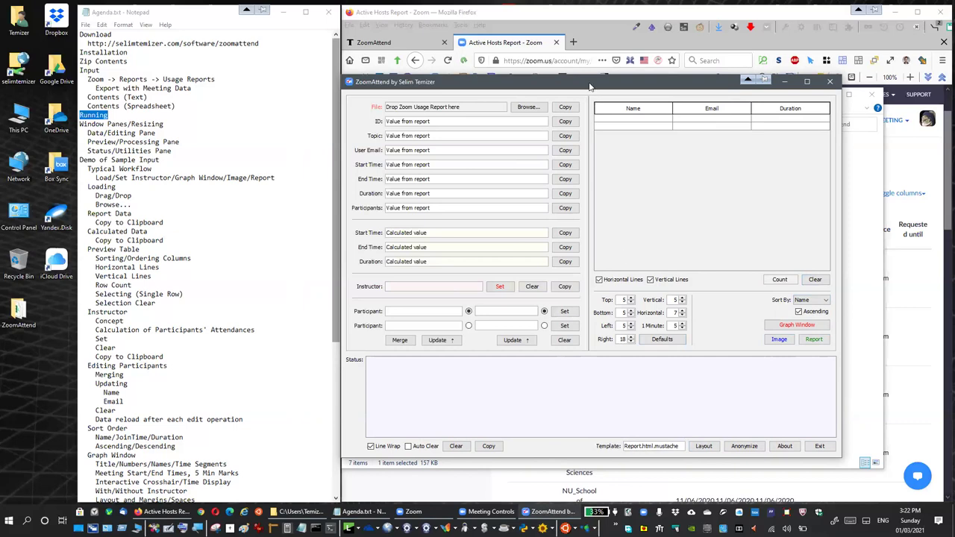
# Step: Arrange the ZoomAttend and folder windows side by side and load DeathStarMeeting.csv by dropping it onto the File field
pyautogui.moveTo(579, 89); pyautogui.dragTo(675, 82)
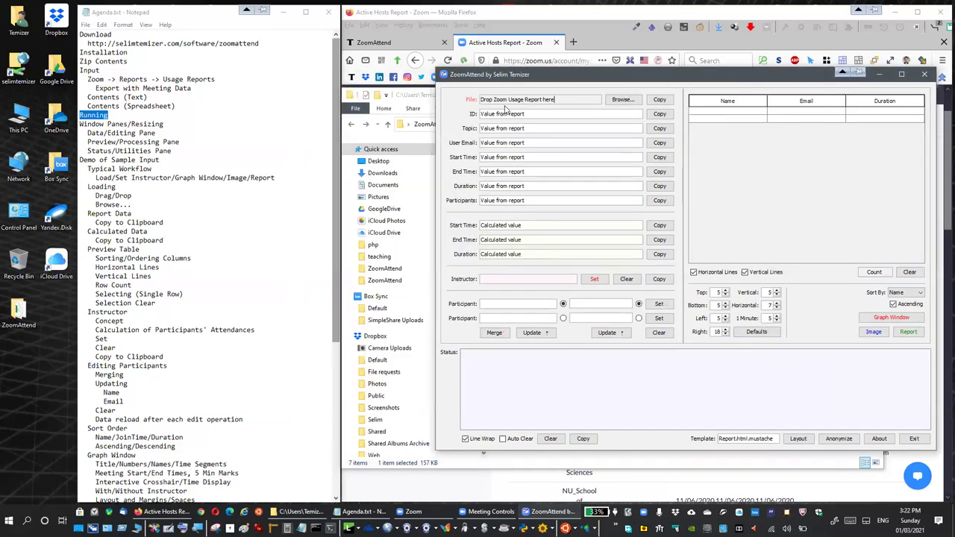
pyautogui.click(417, 100)
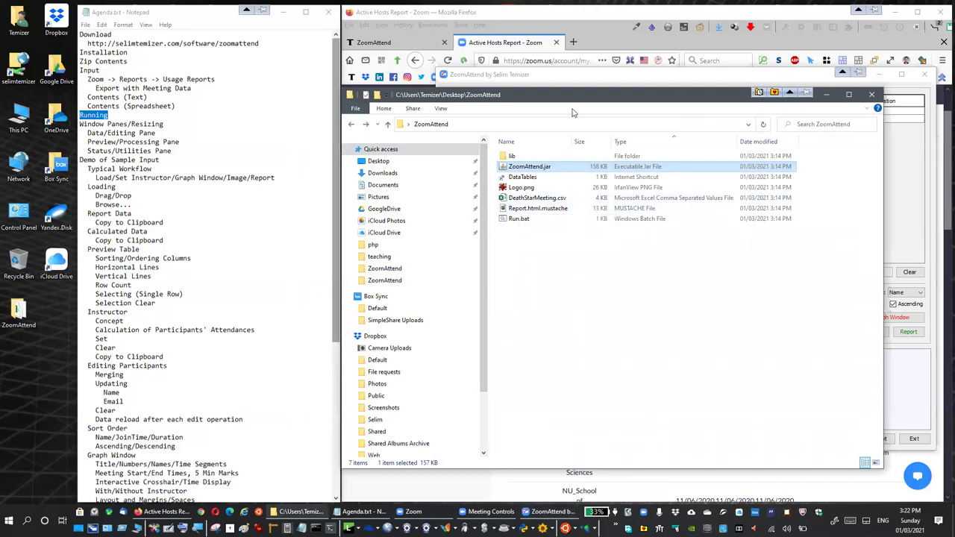
pyautogui.moveTo(573, 112); pyautogui.dragTo(567, 137)
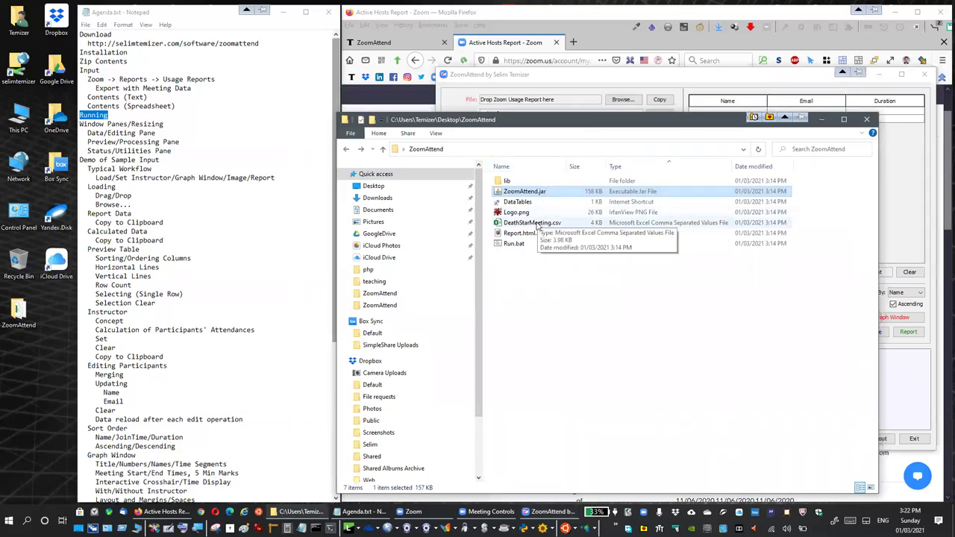
pyautogui.click(541, 227)
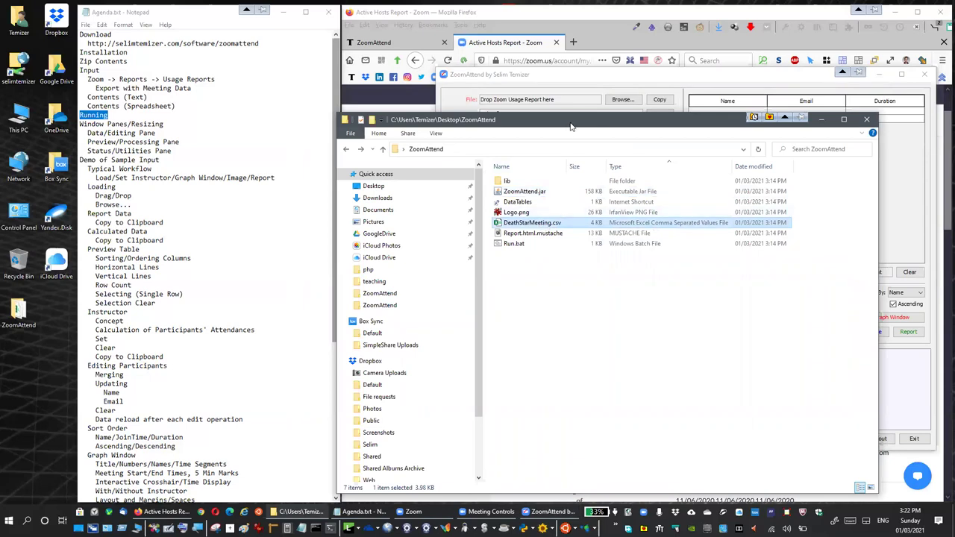
pyautogui.moveTo(570, 127); pyautogui.dragTo(299, 145)
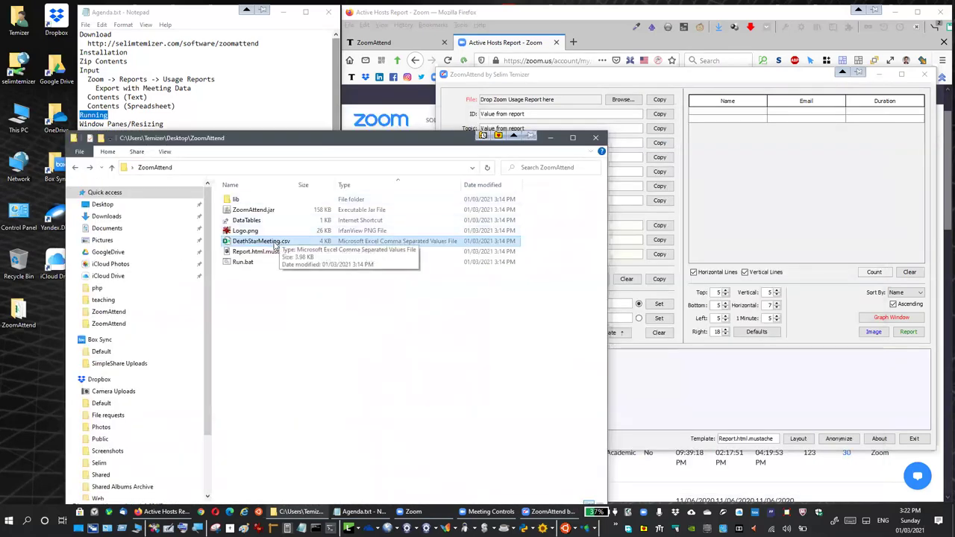
pyautogui.moveTo(276, 246); pyautogui.dragTo(549, 98)
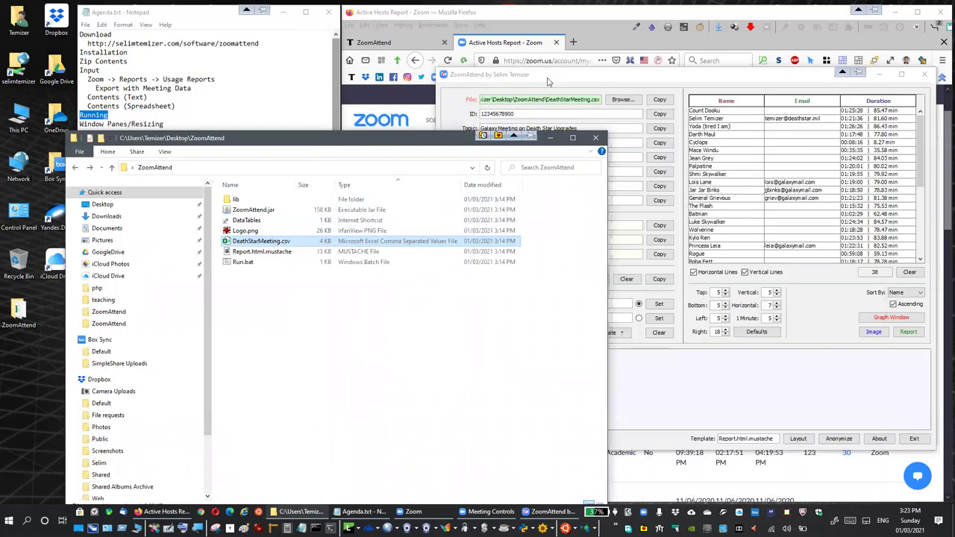
# Step: Shift the ZoomAttend folder window aside and load DeathStarMeeting.csv through the usage report file browser
pyautogui.click(549, 81)
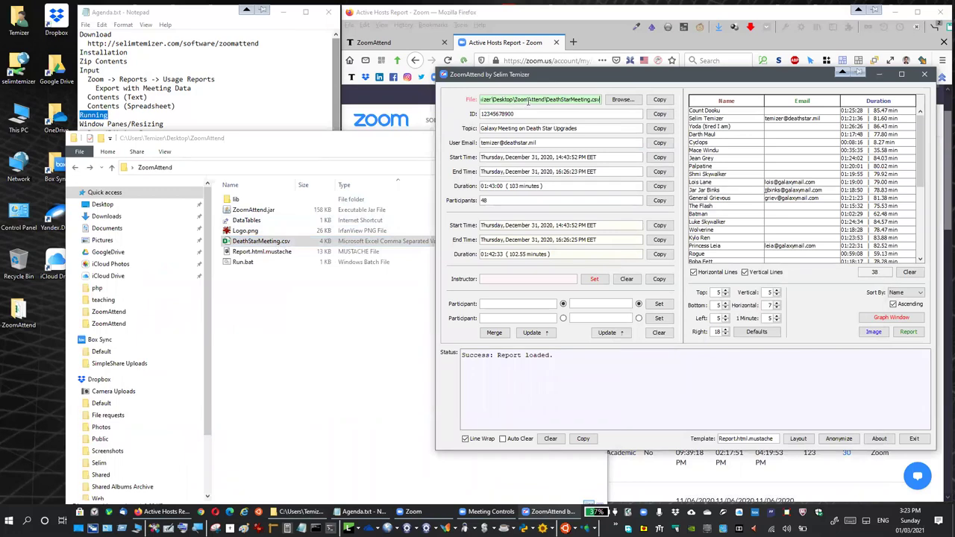
pyautogui.click(291, 143)
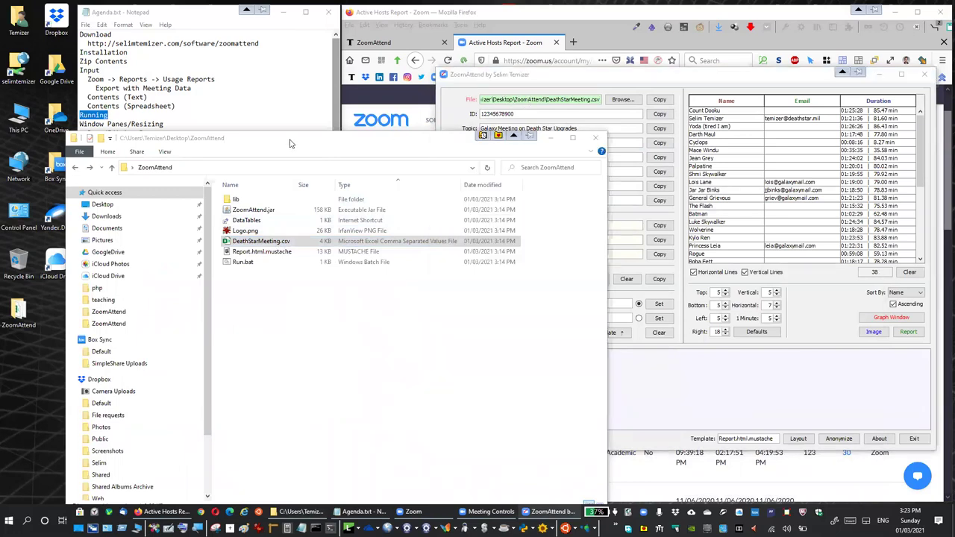
pyautogui.moveTo(291, 143); pyautogui.dragTo(416, 217)
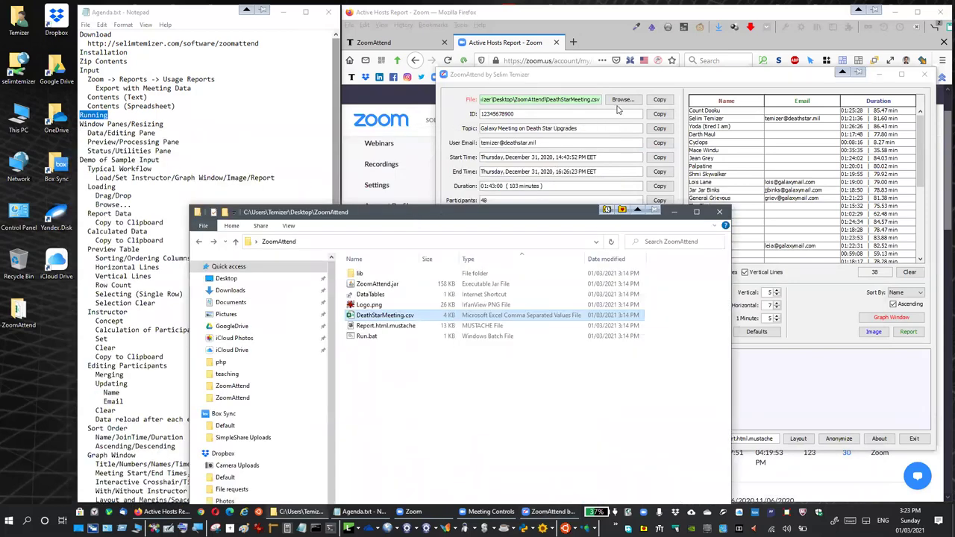
pyautogui.click(623, 100)
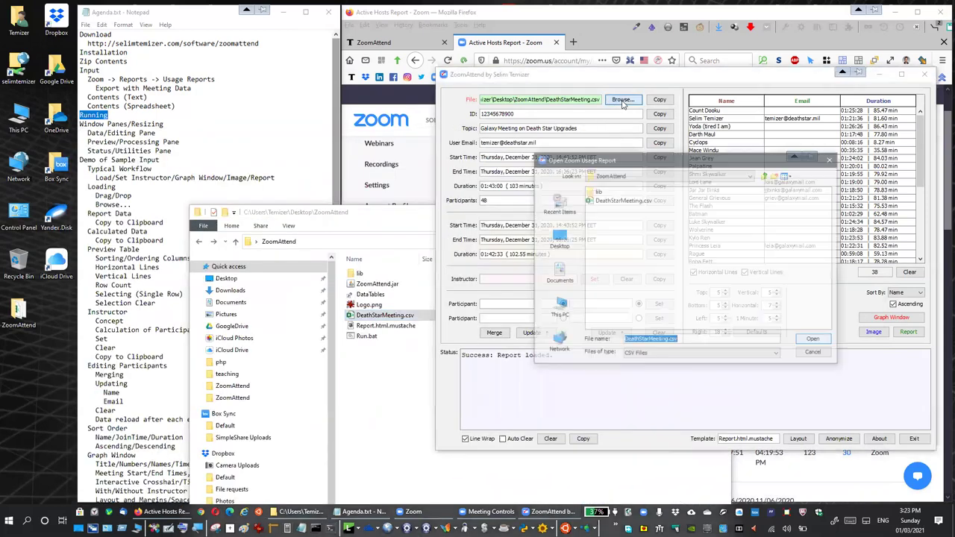
pyautogui.click(625, 201)
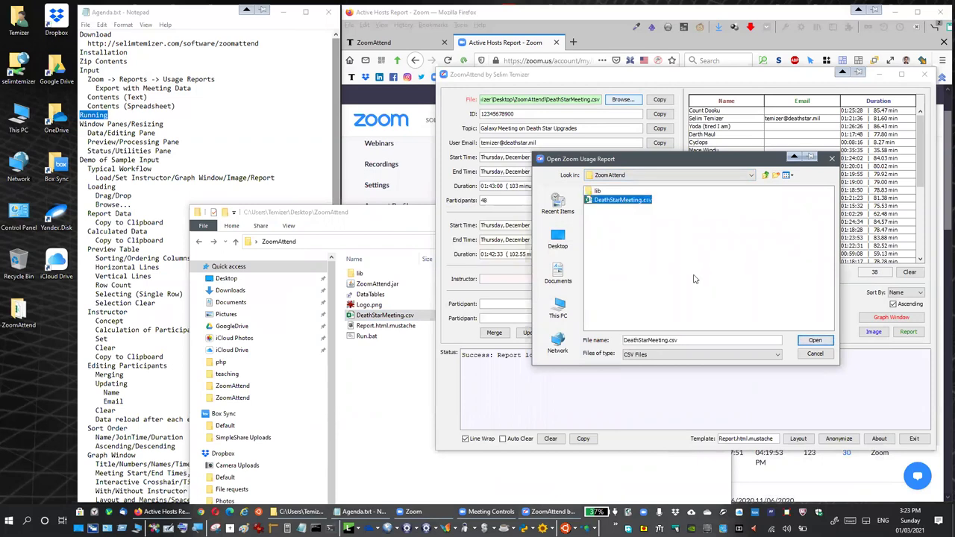
pyautogui.click(813, 341)
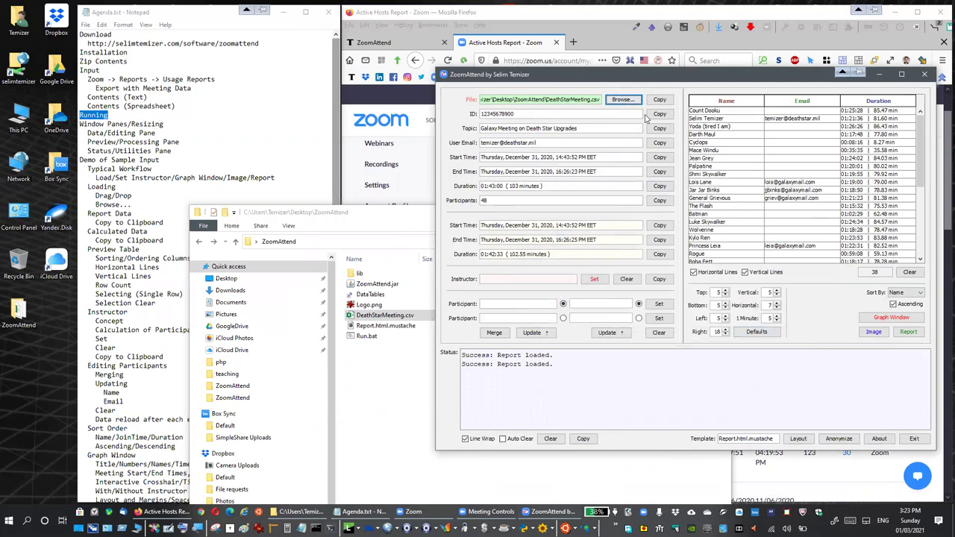
# Step: Sort the participant table by name and set the meeting host, the participant matching the User Email, as instructor
pyautogui.click(722, 107)
pyautogui.scroll(-6, 722, 142)
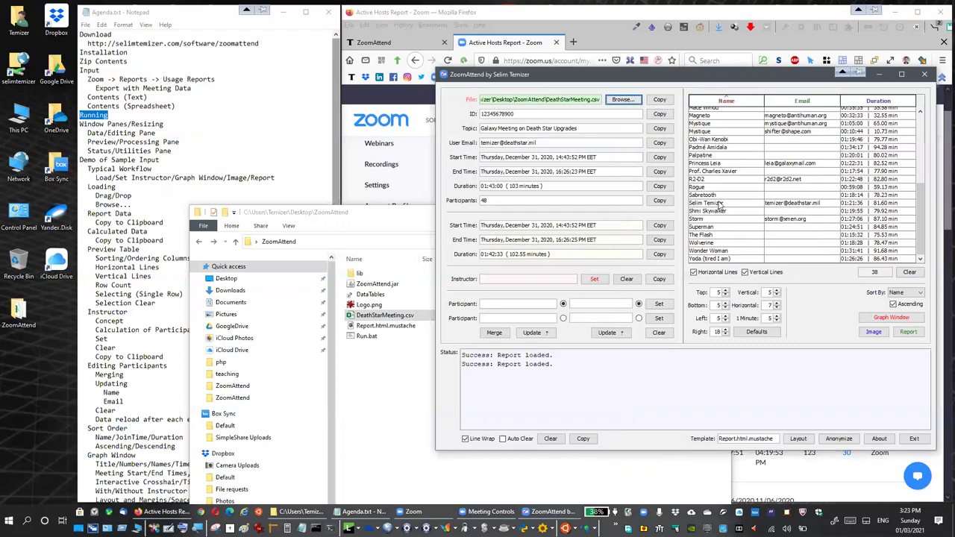
pyautogui.click(719, 204)
pyautogui.click(594, 279)
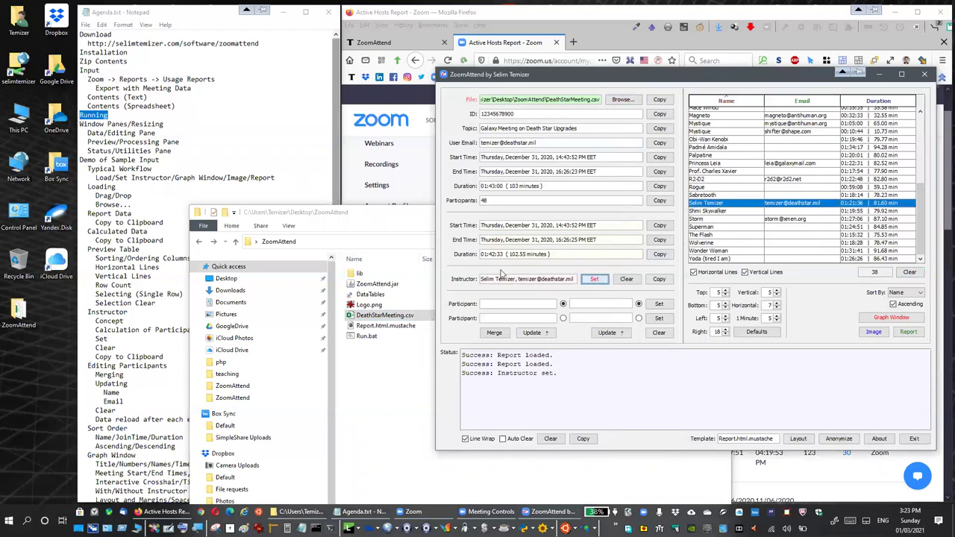
# Step: View and close the attendance graph, and preview the save dialogs for the graph image and HTML report without saving either
pyautogui.click(890, 320)
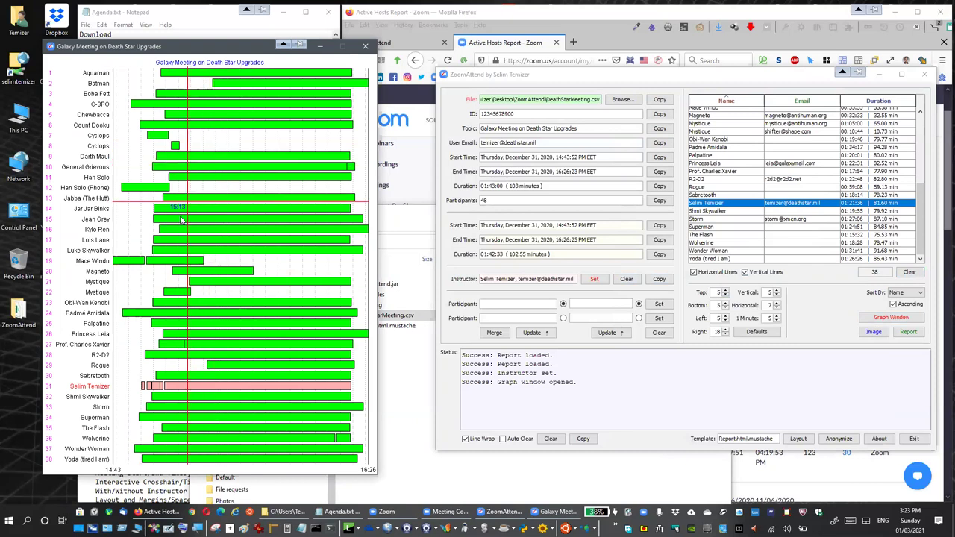
pyautogui.click(365, 46)
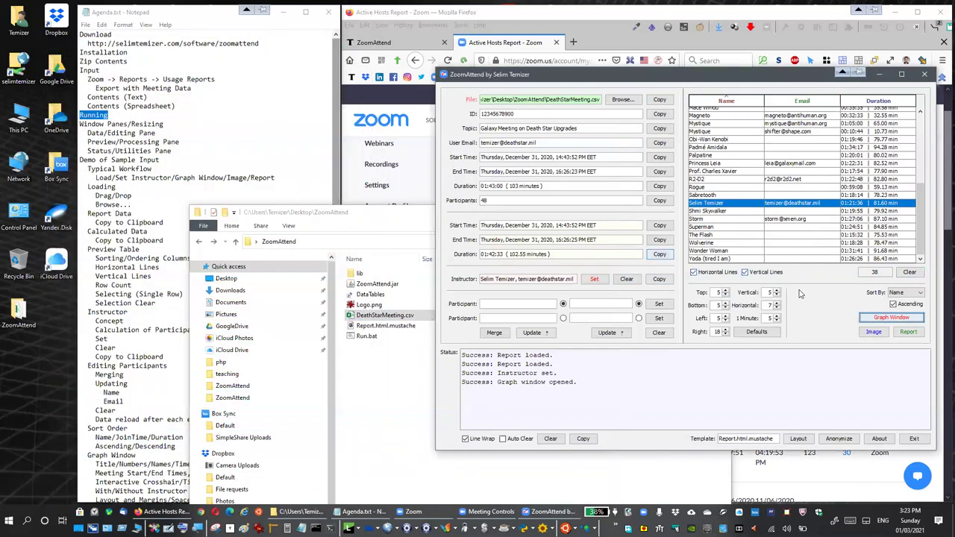
pyautogui.click(872, 333)
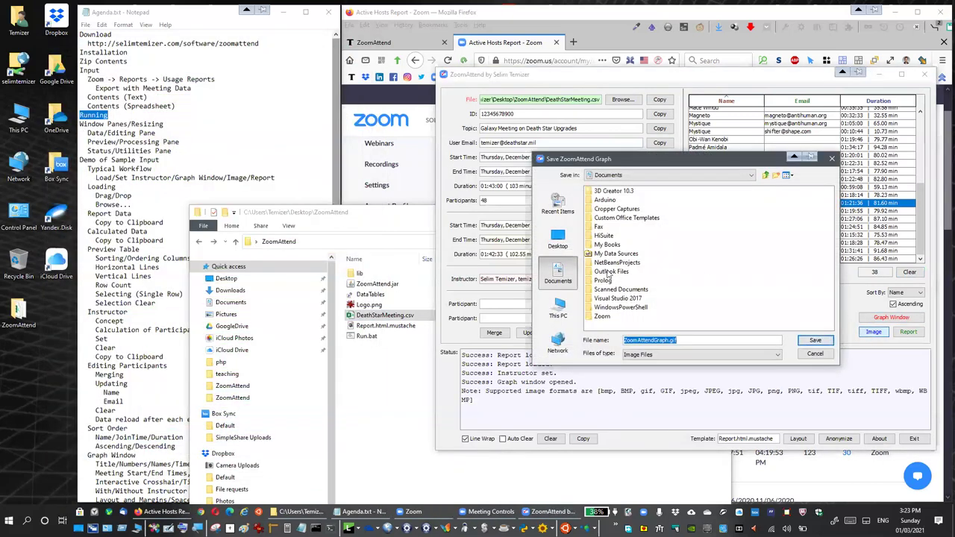
pyautogui.click(817, 356)
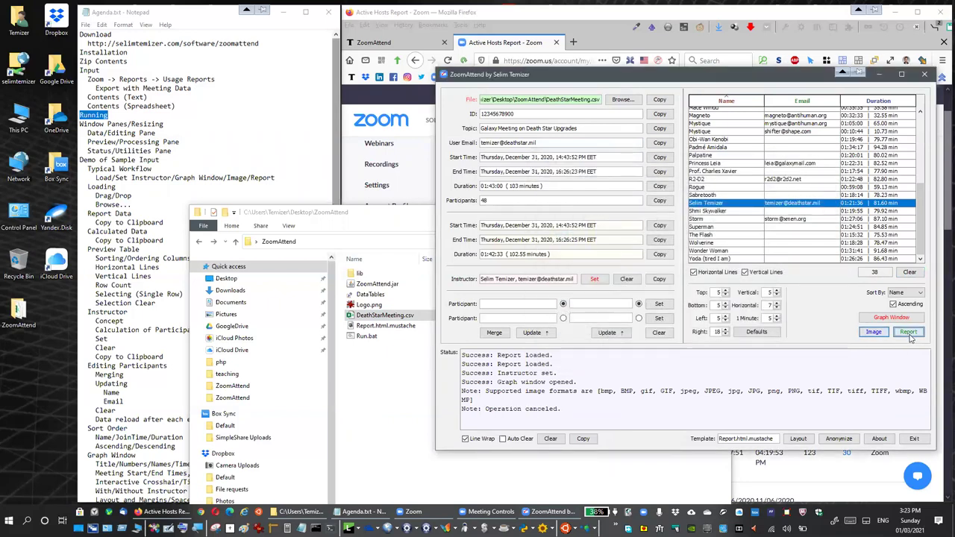
pyautogui.click(908, 332)
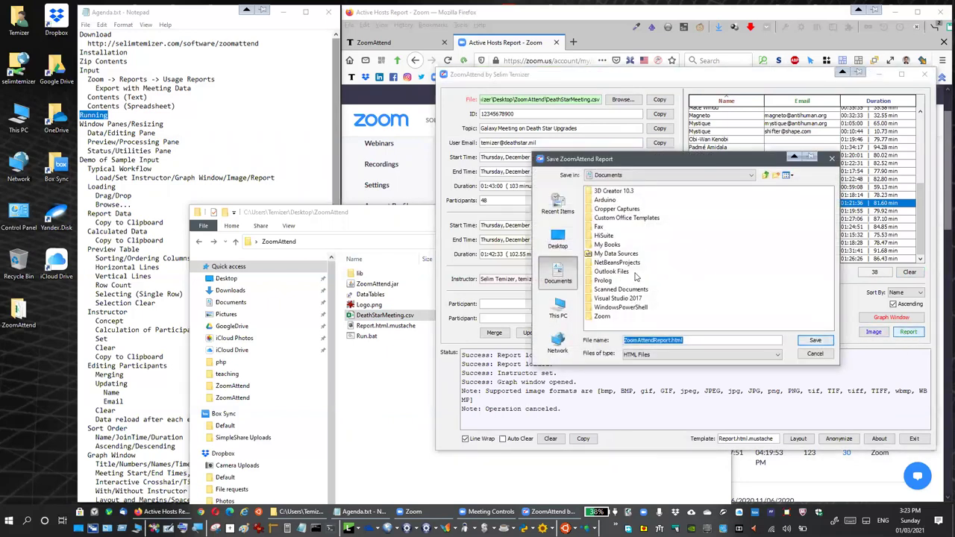
pyautogui.click(814, 354)
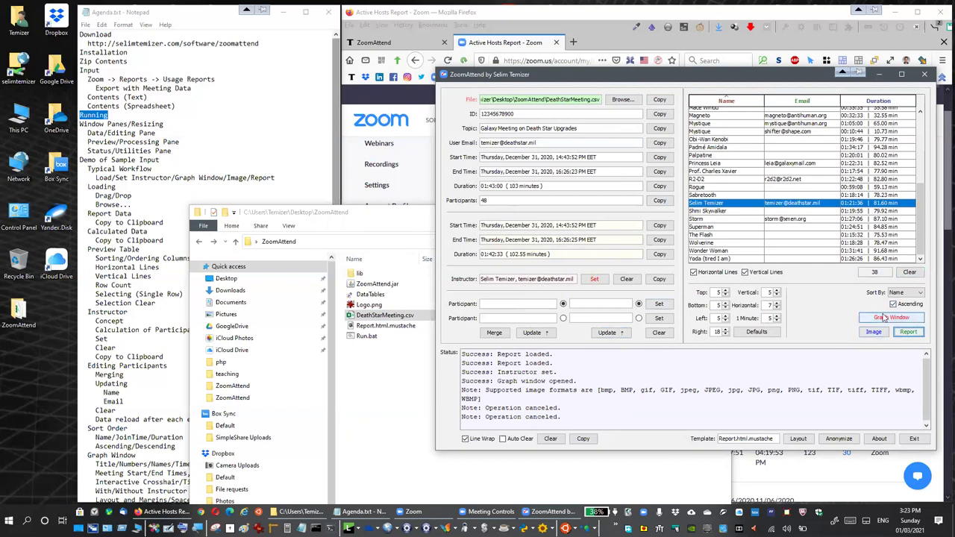
# Step: Reposition the folder and ZoomAttend windows beside the agenda and mark the "Load/Set Instructor/Graph Window/Image/Report" workflow line in Notepad
pyautogui.click(392, 211)
pyautogui.moveTo(391, 211); pyautogui.dragTo(423, 204)
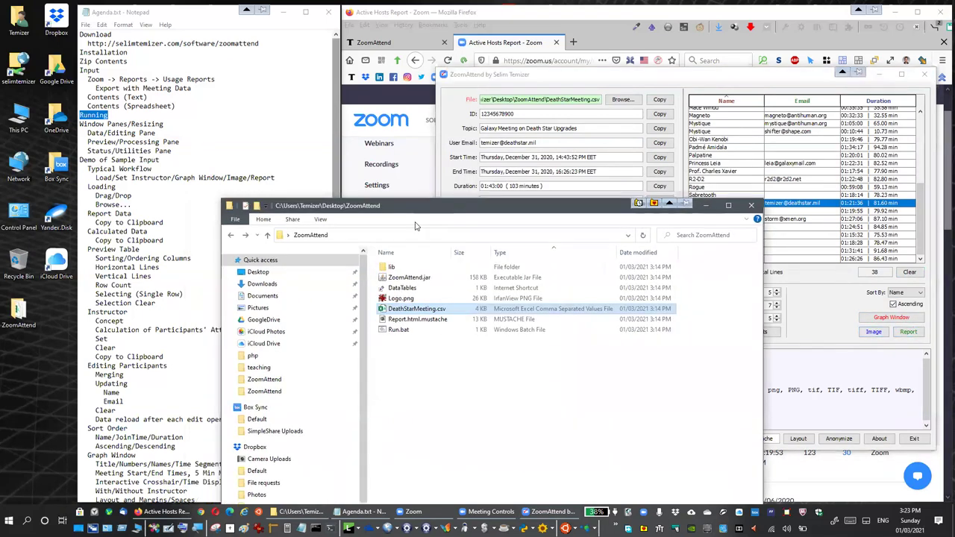
pyautogui.moveTo(410, 202); pyautogui.dragTo(398, 223)
pyautogui.click(619, 86)
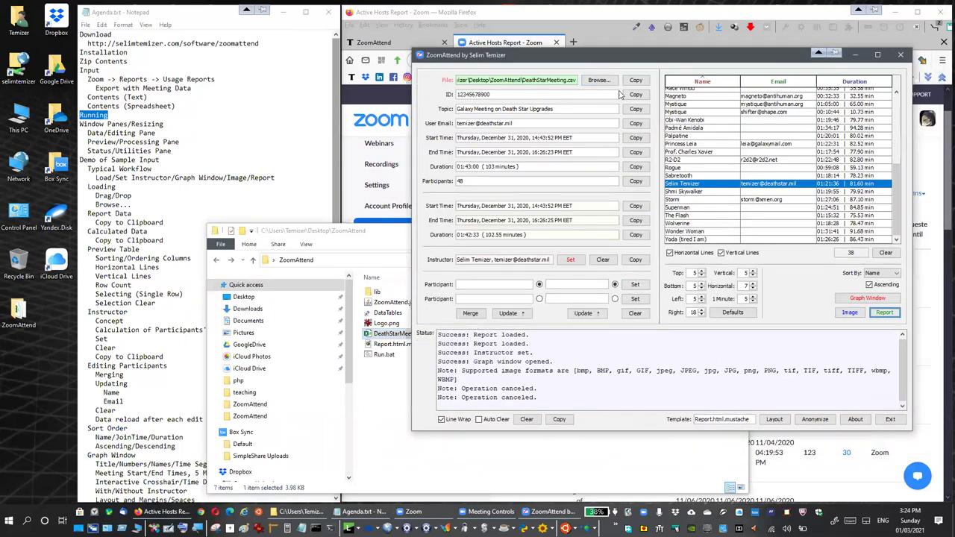
pyautogui.click(127, 178)
pyautogui.moveTo(95, 178); pyautogui.dragTo(276, 177)
pyautogui.click(100, 186)
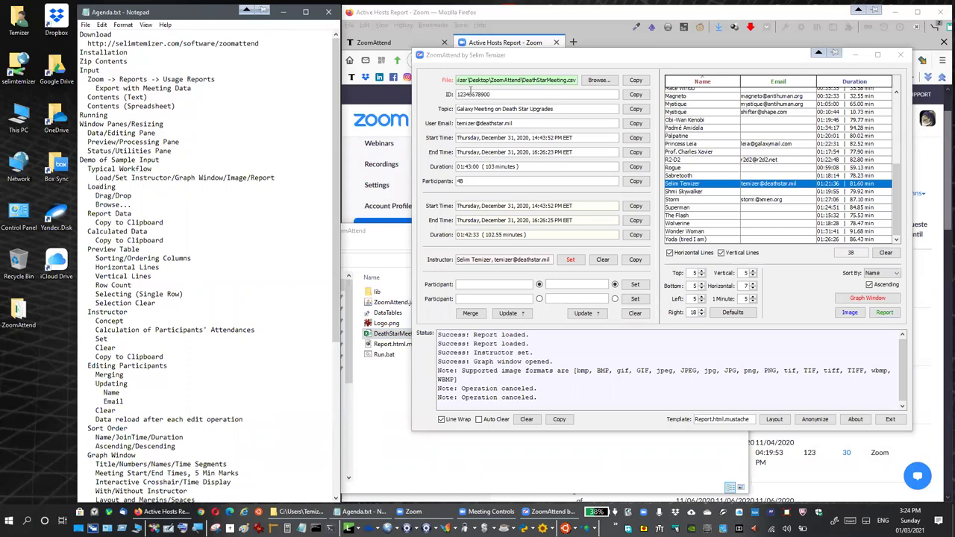
# Step: Reload DeathStarMeeting.csv by dropping it onto the File field, and browse to the Desktop in the open dialog without loading anything
pyautogui.click(373, 419)
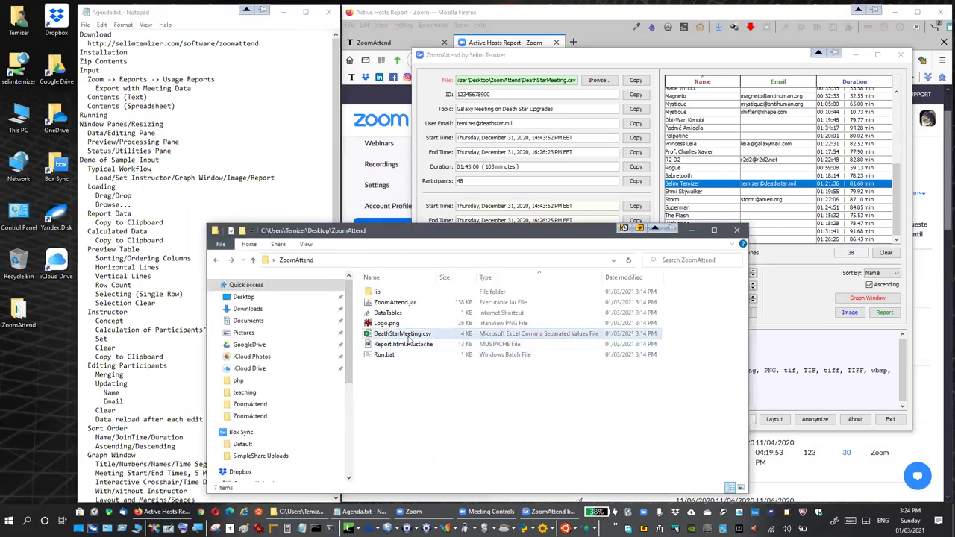
pyautogui.moveTo(409, 339); pyautogui.dragTo(515, 80)
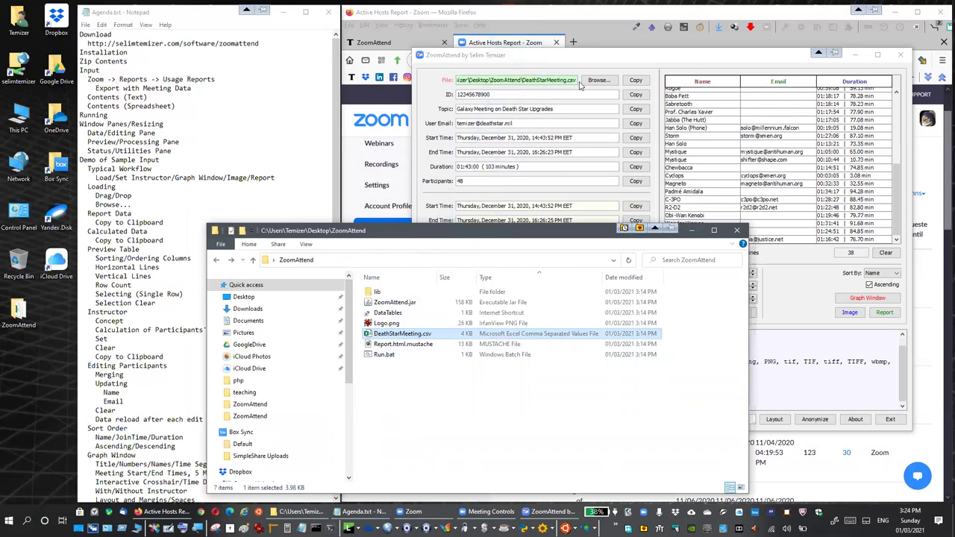
pyautogui.click(598, 80)
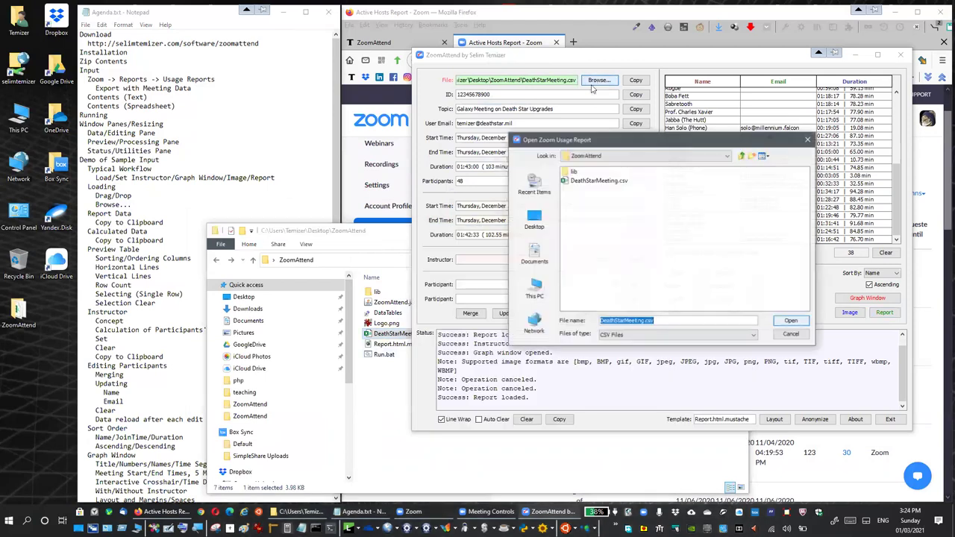
pyautogui.click(533, 220)
pyautogui.click(783, 335)
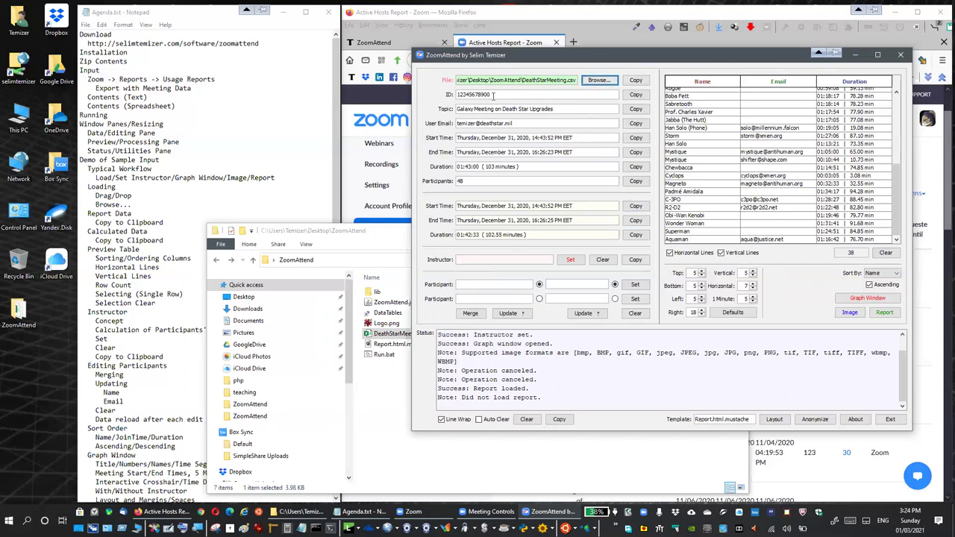
# Step: Examine the report data fields of the loaded meeting, highlighting the ID and Topic values
pyautogui.click(449, 94)
pyautogui.click(444, 111)
pyautogui.click(442, 124)
pyautogui.click(441, 138)
pyautogui.click(501, 96)
pyautogui.moveTo(555, 109); pyautogui.dragTo(456, 108)
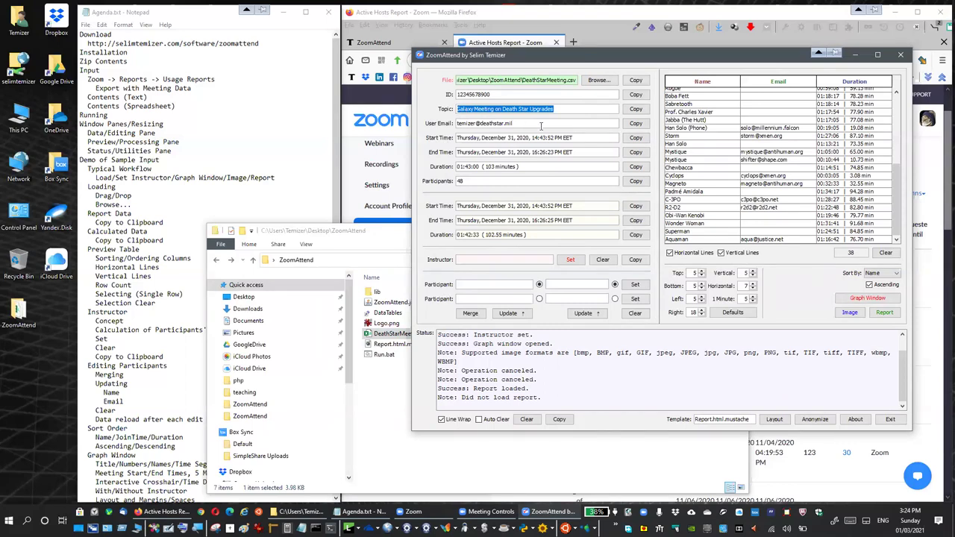
pyautogui.click(530, 109)
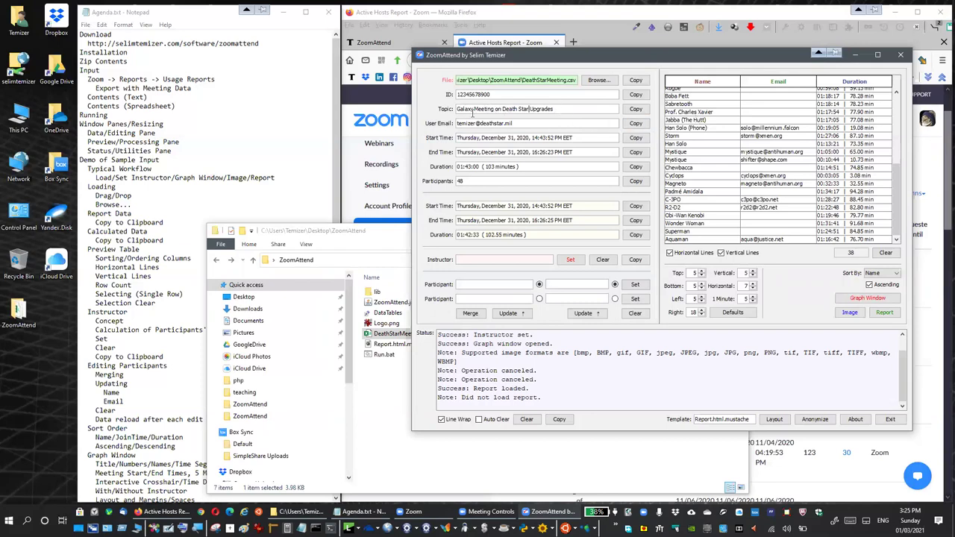
# Step: Examine the reported user email, start time, end time, duration and participant count by highlighting each value
pyautogui.tripleClick(490, 123)
pyautogui.moveTo(578, 139); pyautogui.dragTo(457, 137)
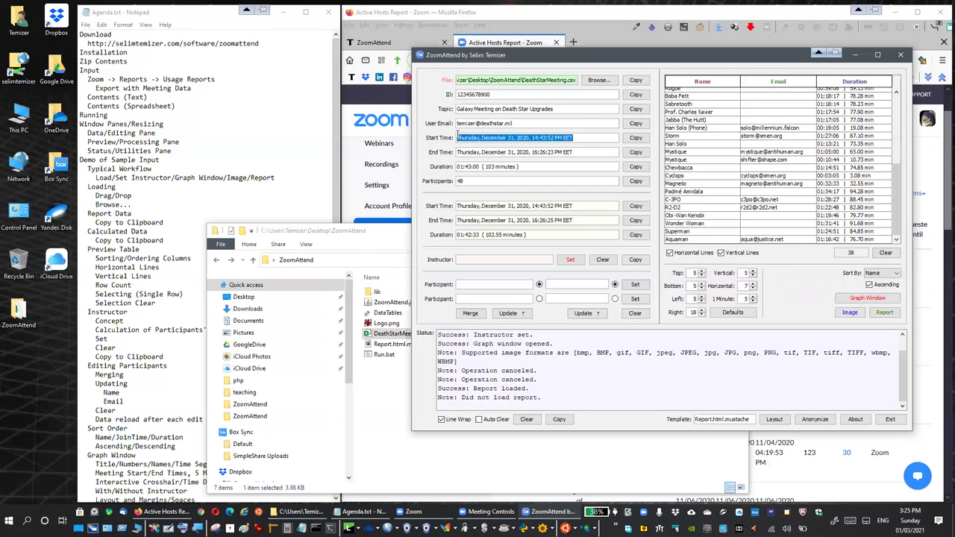
pyautogui.moveTo(576, 152); pyautogui.dragTo(456, 153)
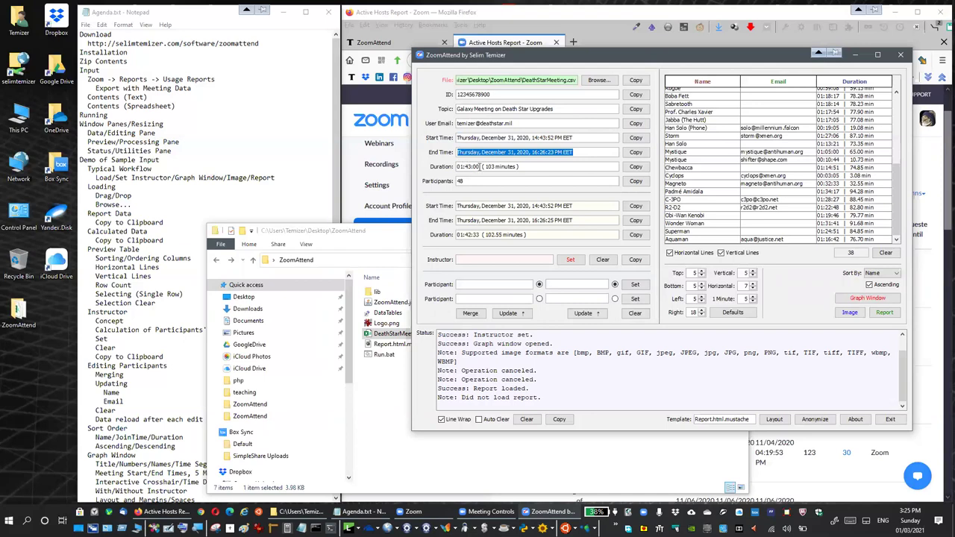
pyautogui.moveTo(478, 166); pyautogui.dragTo(458, 168)
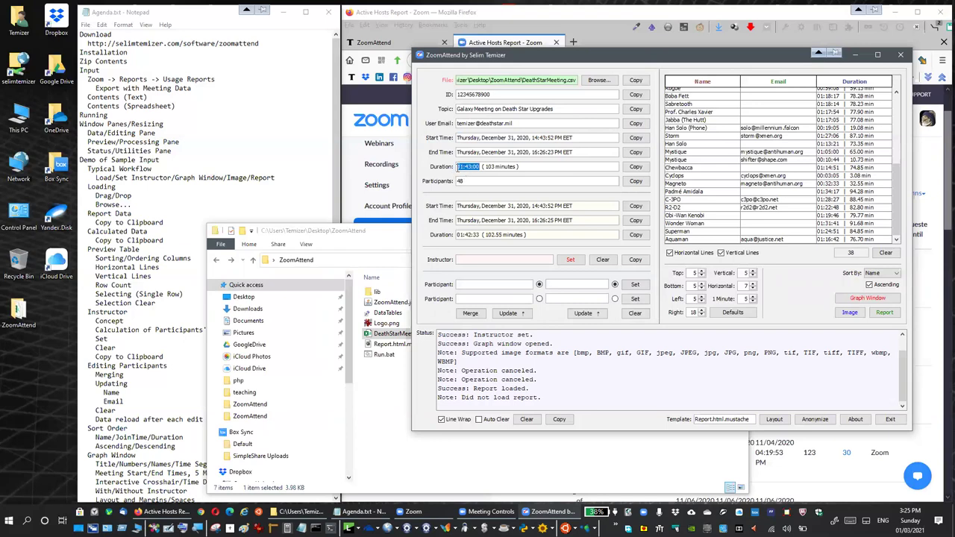
pyautogui.click(475, 166)
pyautogui.moveTo(484, 167); pyautogui.dragTo(496, 167)
pyautogui.press('End')
pyautogui.doubleClick(458, 180)
# Step: Examine the calculated start time, end time and duration by highlighting each value below the report data
pyautogui.click(496, 207)
pyautogui.tripleClick(506, 210)
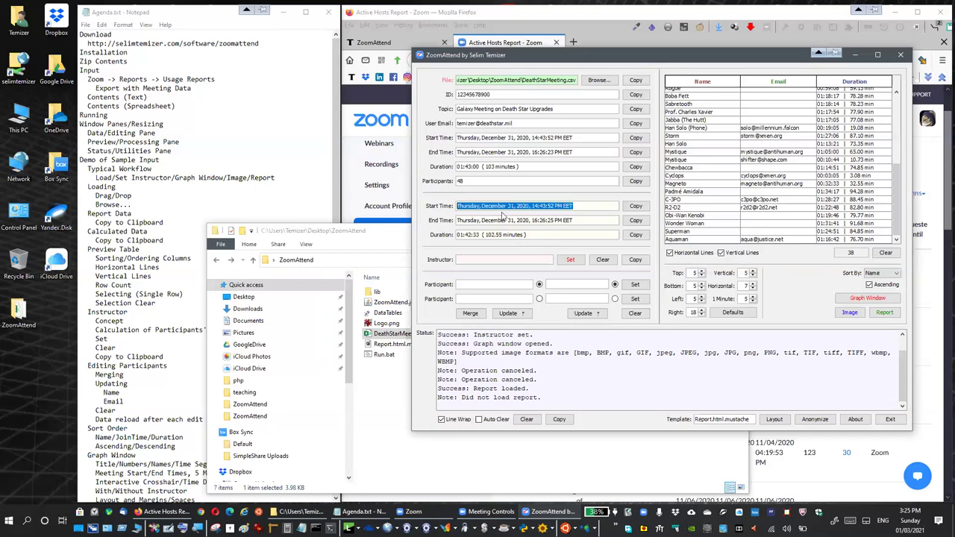
pyautogui.click(505, 208)
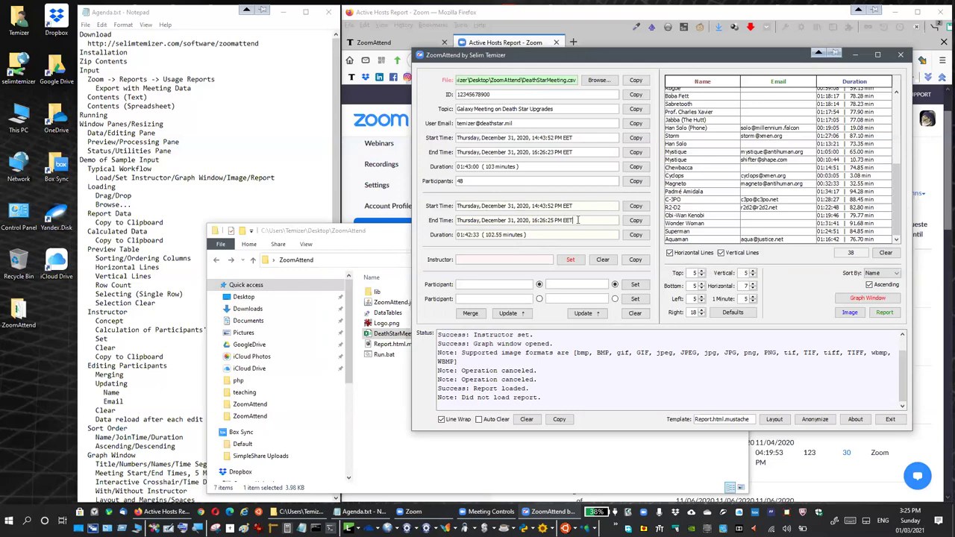
pyautogui.moveTo(578, 220); pyautogui.dragTo(459, 220)
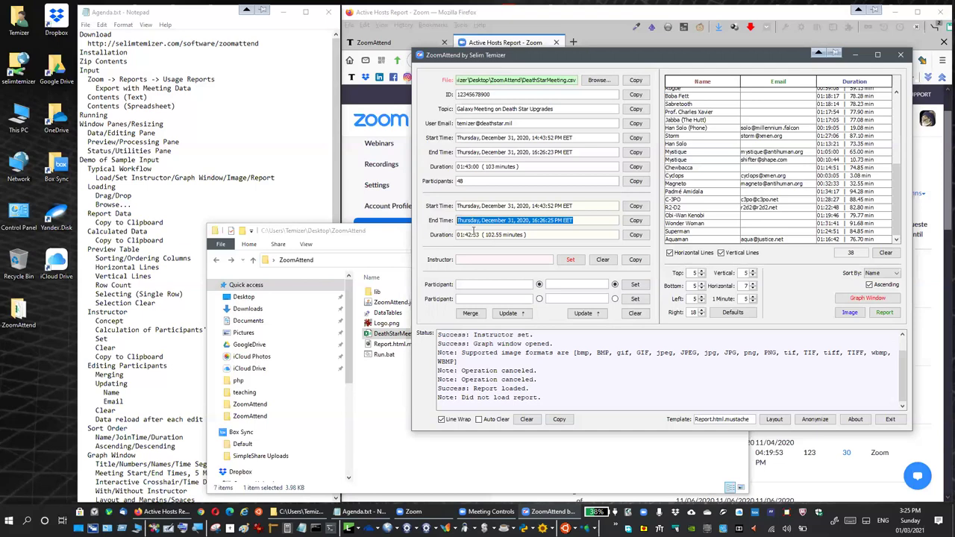
pyautogui.click(474, 233)
pyautogui.moveTo(527, 235); pyautogui.dragTo(447, 235)
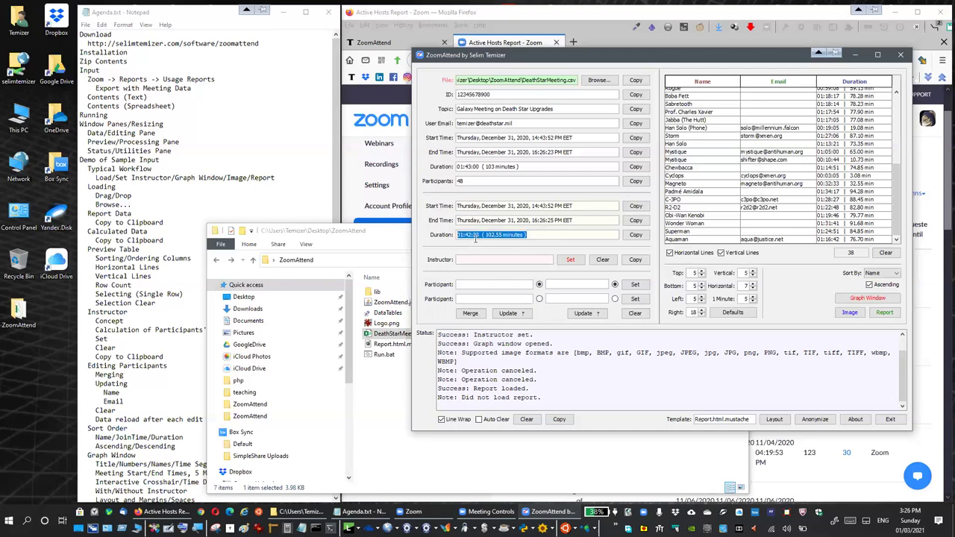
pyautogui.click(527, 235)
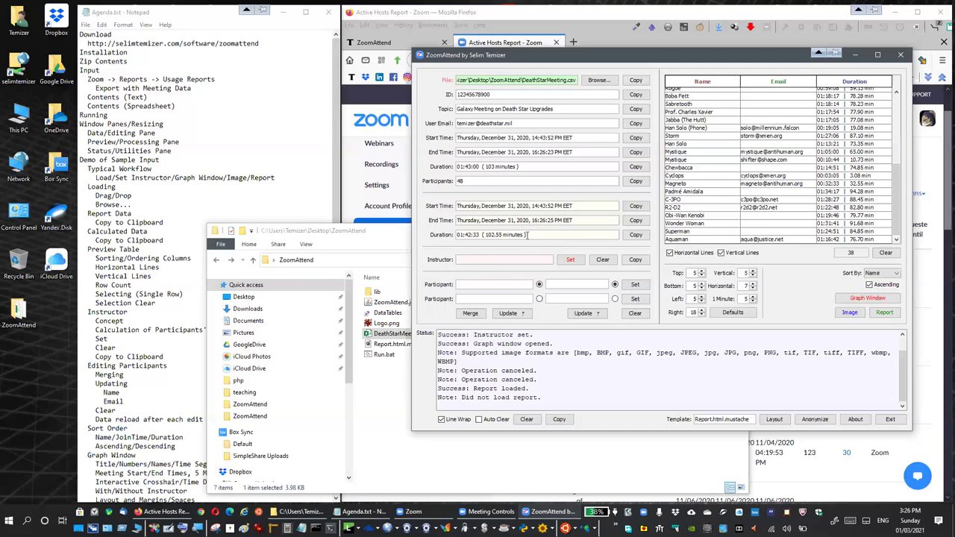
# Step: Copy the file path, user email, reported start time and calculated start time to the clipboard one after another
pyautogui.click(635, 80)
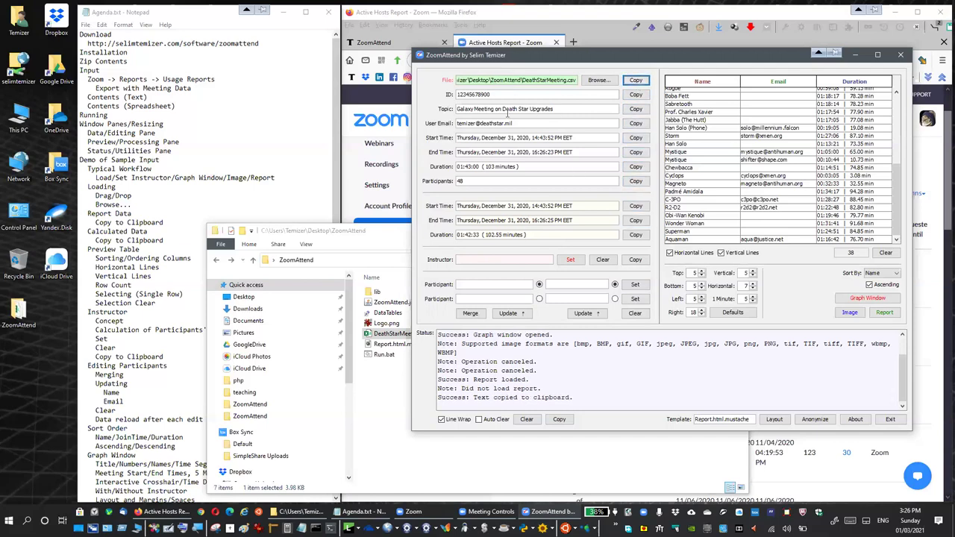
pyautogui.click(636, 123)
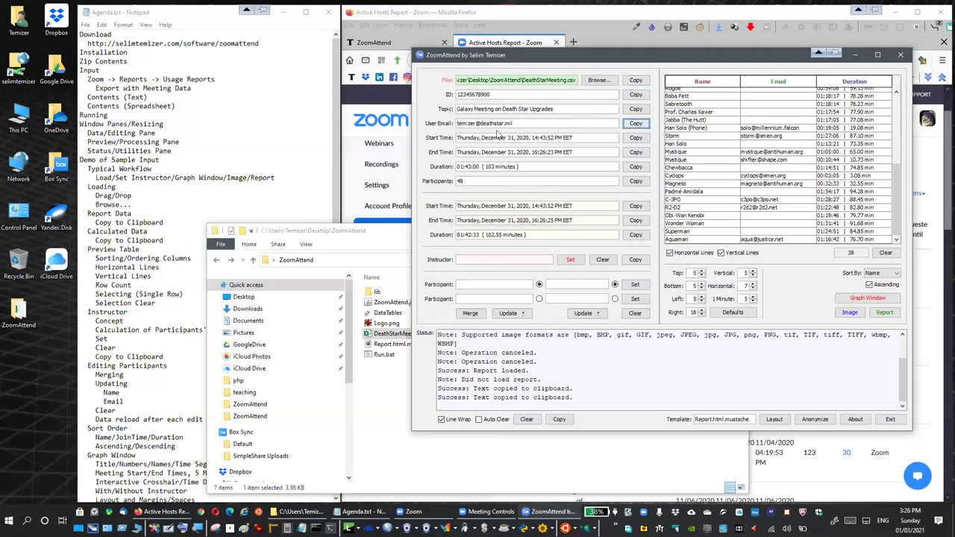
pyautogui.click(636, 138)
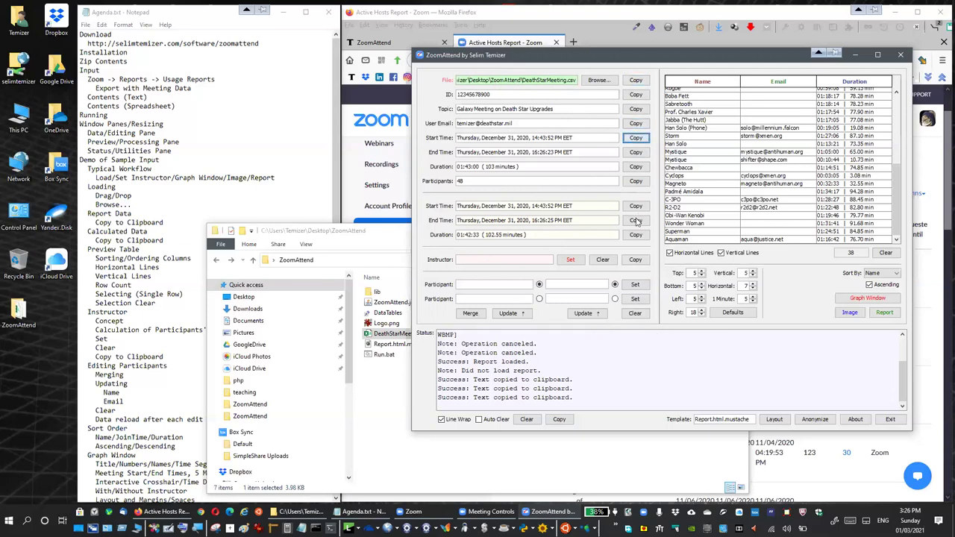
pyautogui.click(636, 205)
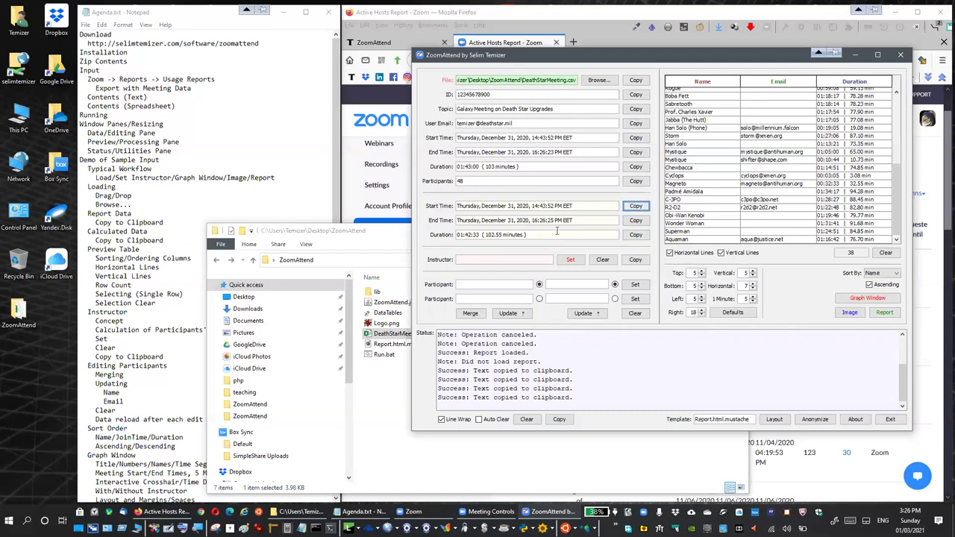
# Step: Highlight the calculated start time, and mark the Preview Table heading in Agenda.txt as the topic
pyautogui.tripleClick(568, 206)
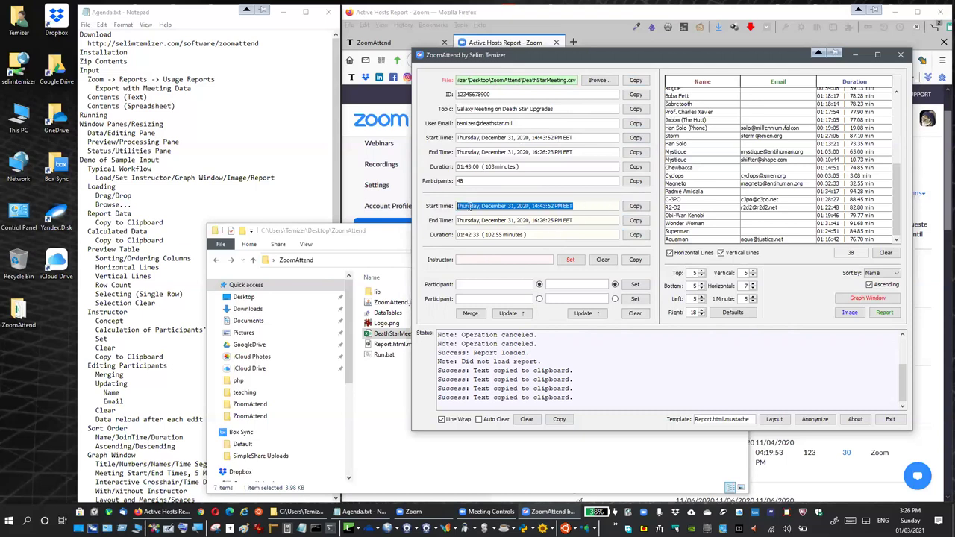
pyautogui.click(588, 210)
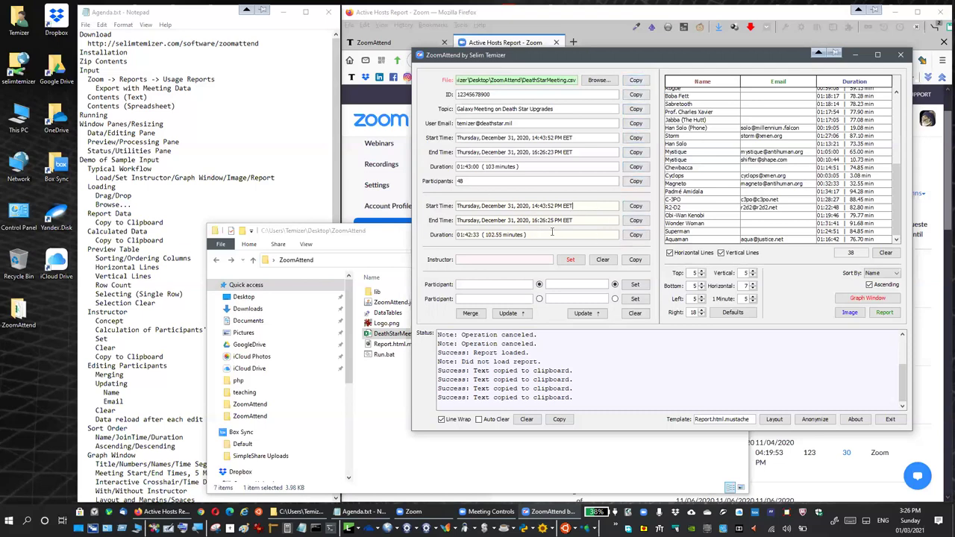
pyautogui.click(136, 228)
pyautogui.scroll(-2, 148, 234)
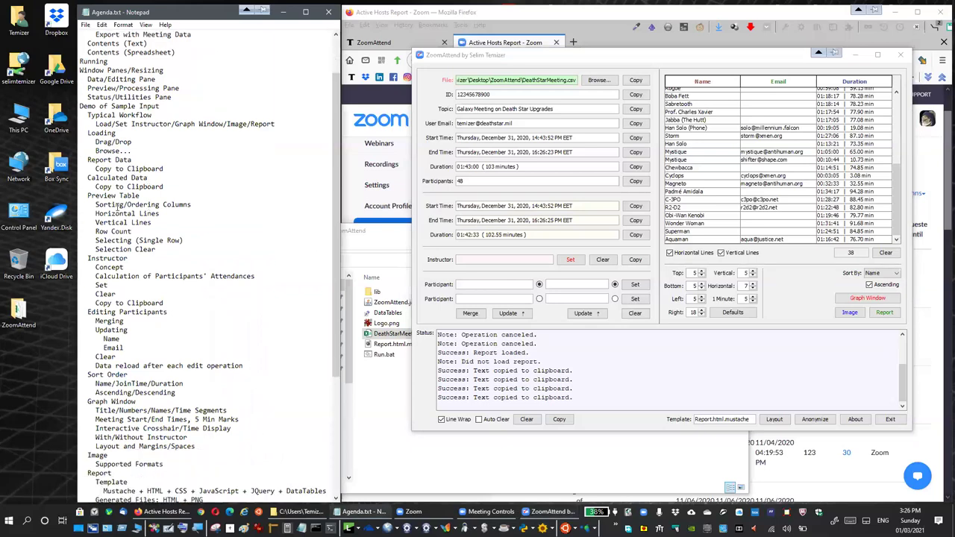
pyautogui.moveTo(87, 195); pyautogui.dragTo(153, 197)
# Step: Sort the preview table by Name in ascending and descending order, and try sorting it by Email
pyautogui.scroll(6, 706, 102)
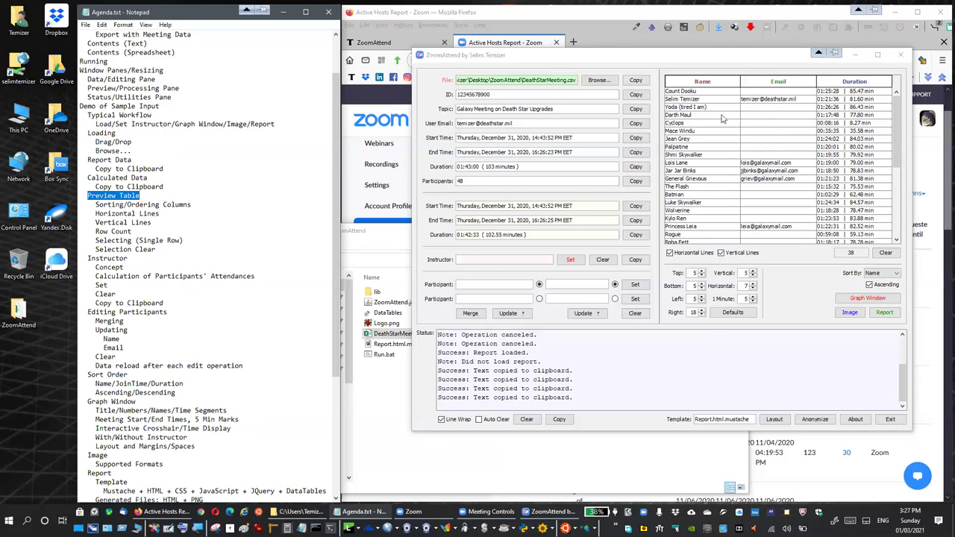
pyautogui.click(703, 82)
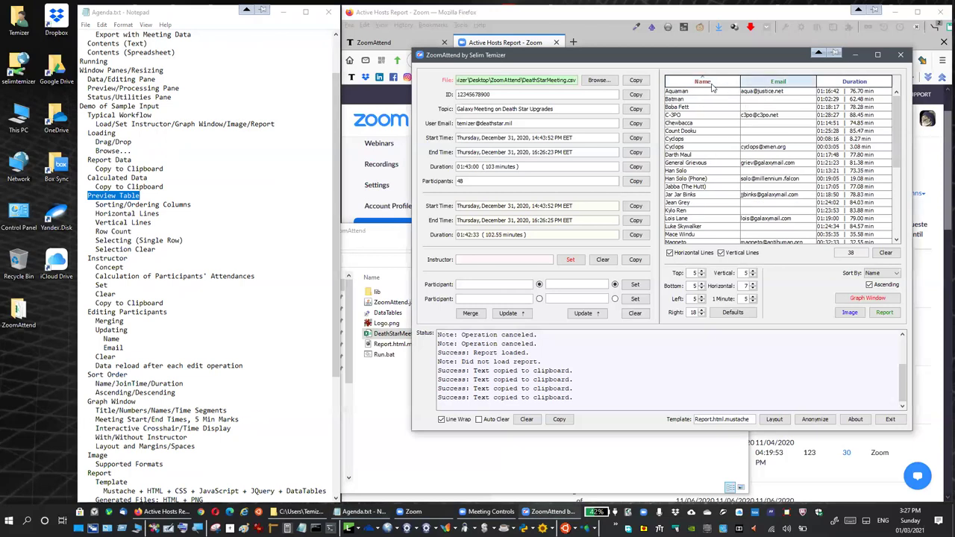
pyautogui.click(708, 83)
pyautogui.click(709, 83)
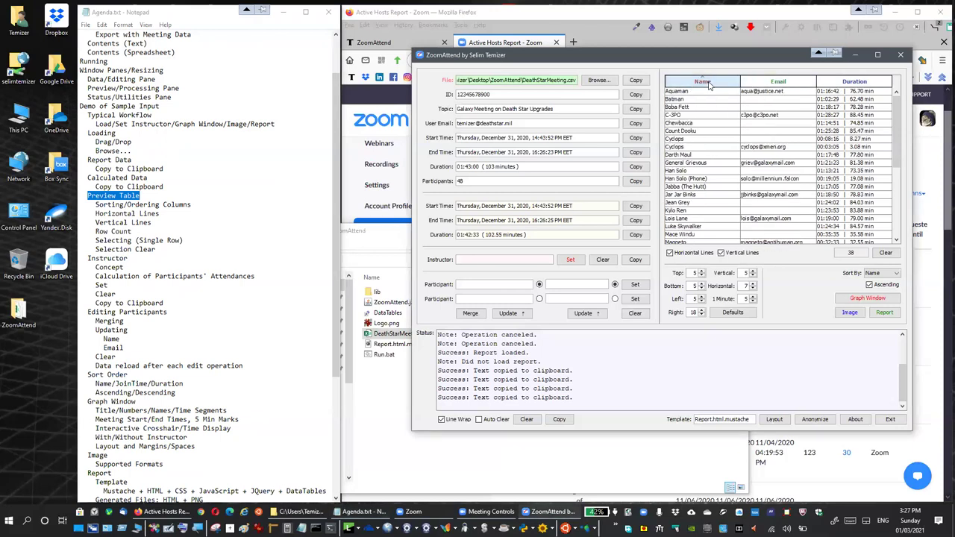
pyautogui.click(708, 84)
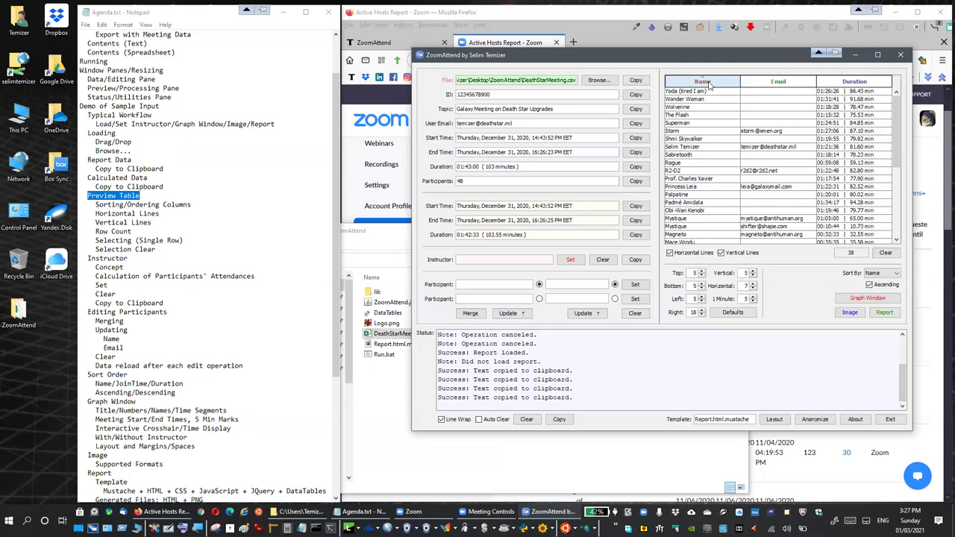
pyautogui.click(776, 83)
pyautogui.click(777, 82)
pyautogui.click(776, 83)
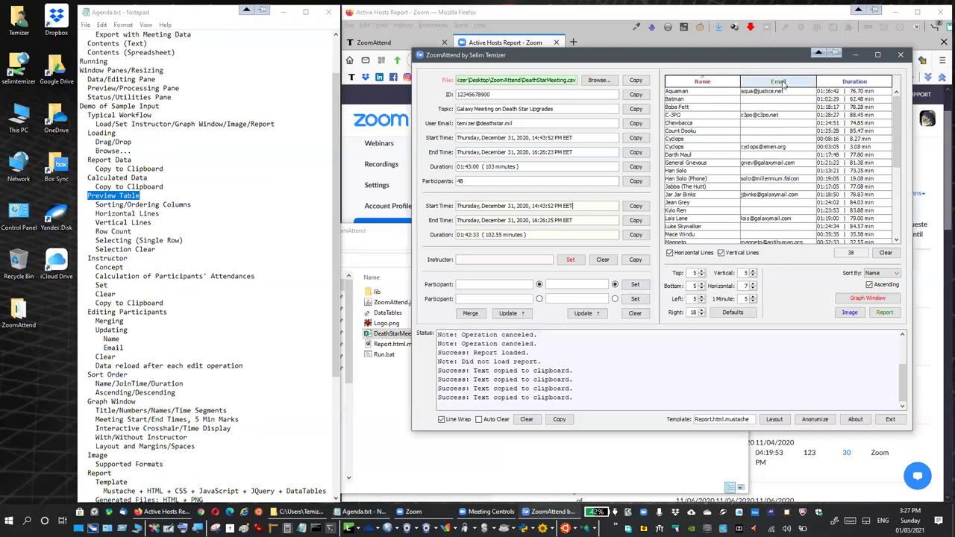
# Step: Sort the preview table by Duration to review the attendance times, and return it to ascending Name order
pyautogui.click(855, 83)
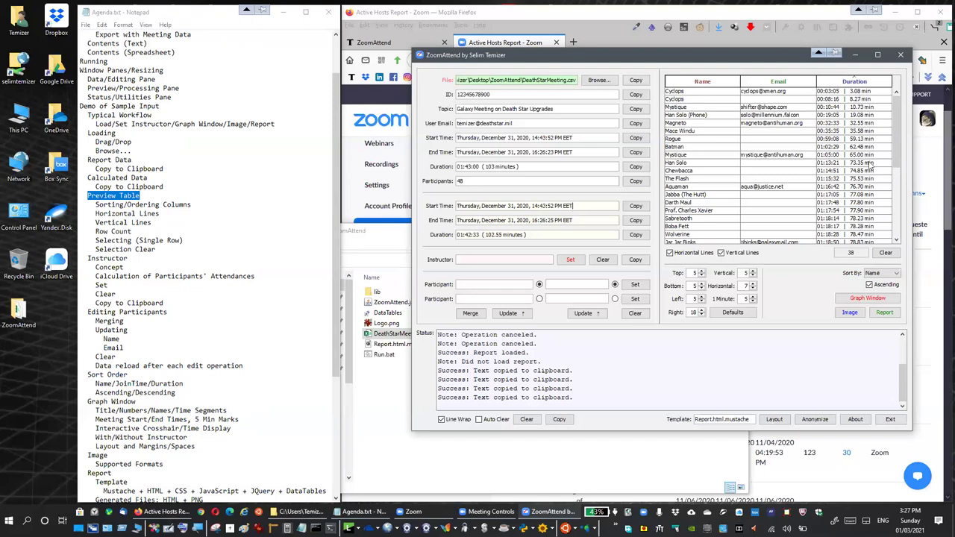
pyautogui.scroll(-3, 858, 148)
pyautogui.scroll(3, 858, 148)
pyautogui.click(699, 84)
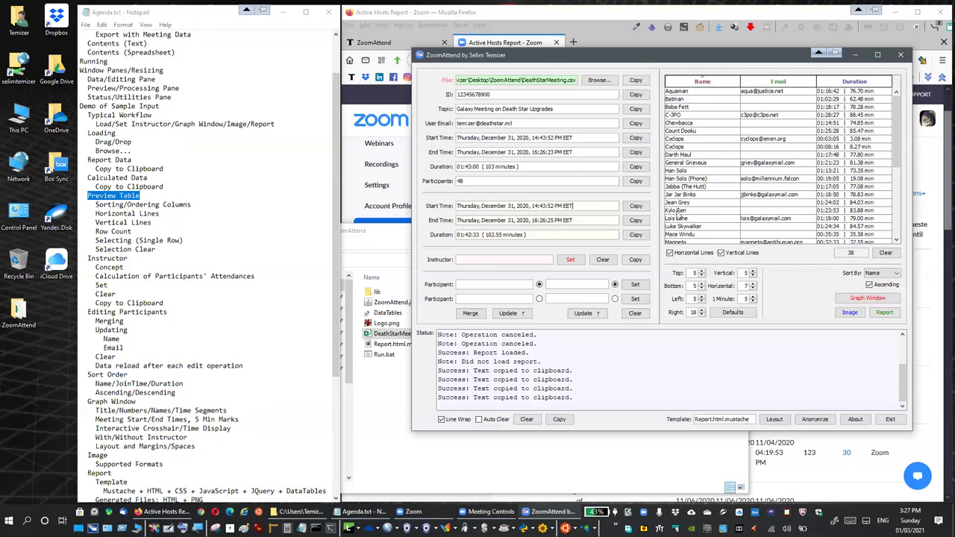
pyautogui.click(442, 179)
pyautogui.click(850, 256)
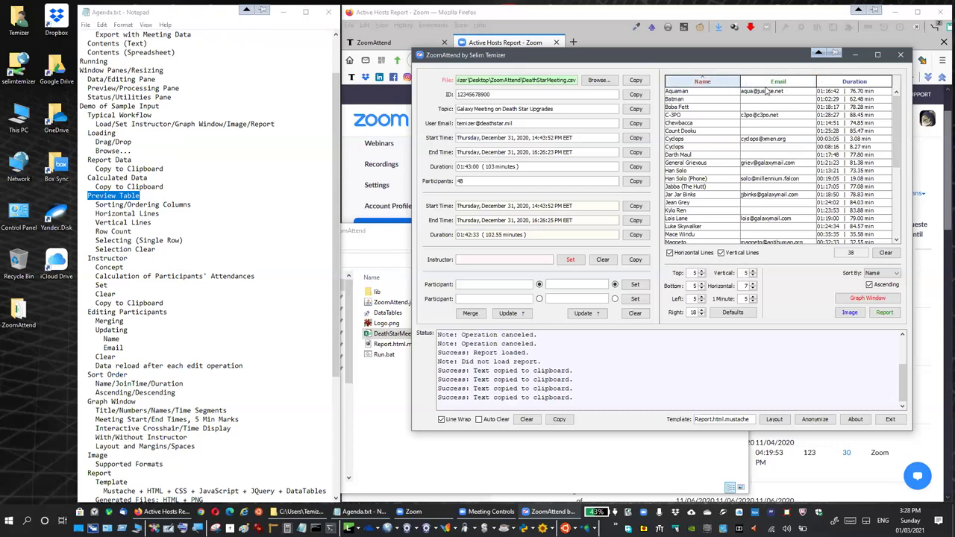
# Step: Try reordering the preview table's Email and Duration columns, and adjust the column widths so Name is wider and Duration narrower
pyautogui.moveTo(784, 83); pyautogui.dragTo(708, 82)
pyautogui.moveTo(836, 88); pyautogui.dragTo(686, 87)
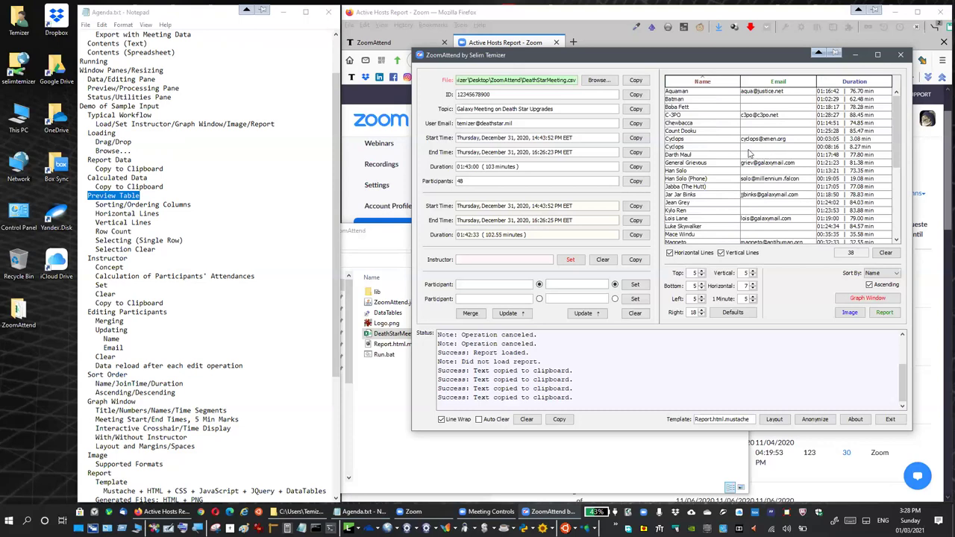
pyautogui.moveTo(740, 82); pyautogui.dragTo(731, 82)
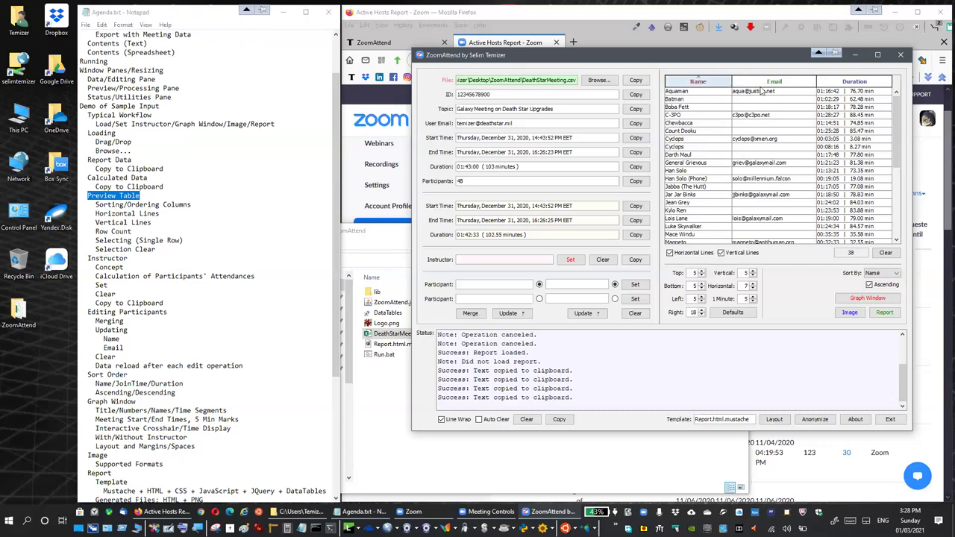
pyautogui.moveTo(817, 84); pyautogui.dragTo(827, 84)
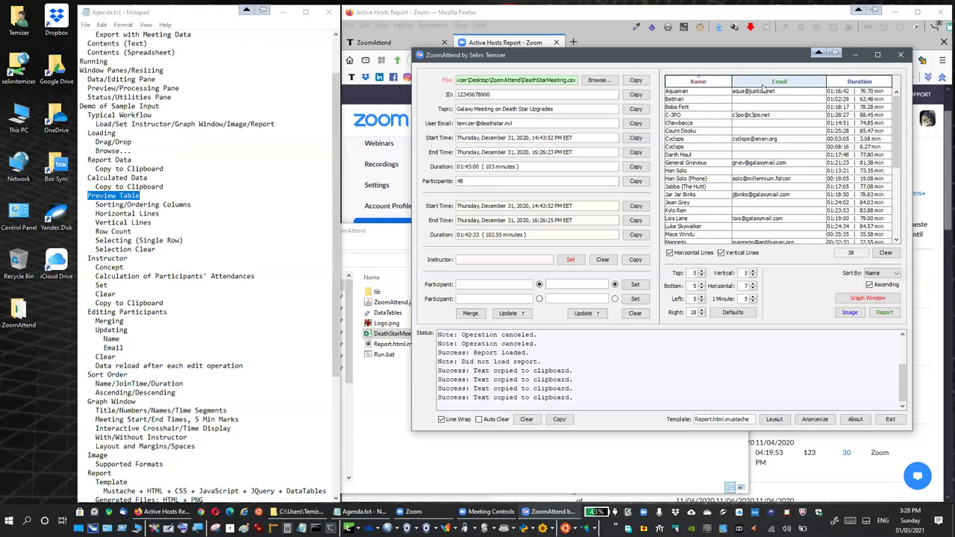
pyautogui.click(727, 84)
pyautogui.moveTo(731, 82); pyautogui.dragTo(750, 82)
pyautogui.click(721, 85)
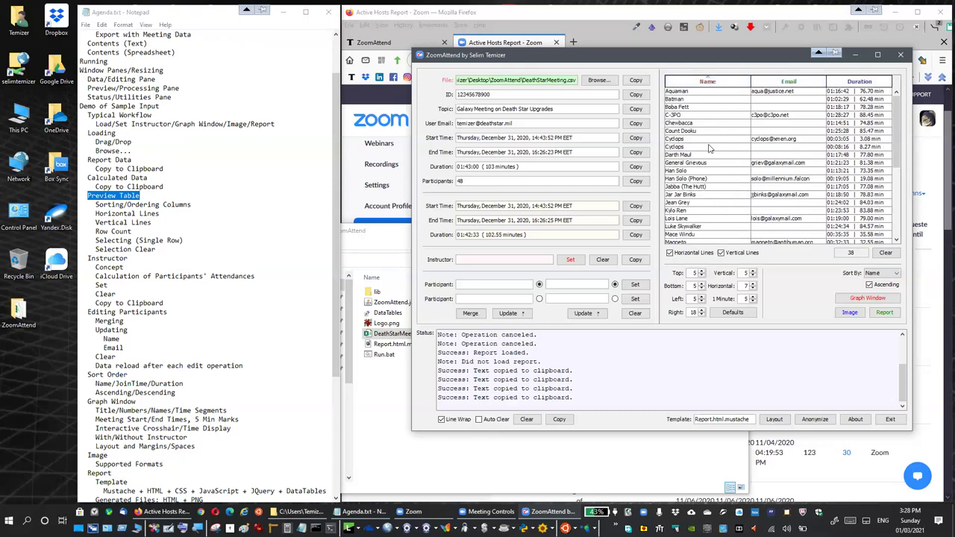
# Step: Turn the preview table's horizontal and vertical lines off and back on
pyautogui.click(691, 254)
pyautogui.click(740, 255)
pyautogui.click(740, 254)
pyautogui.click(710, 256)
pyautogui.click(729, 258)
pyautogui.click(700, 255)
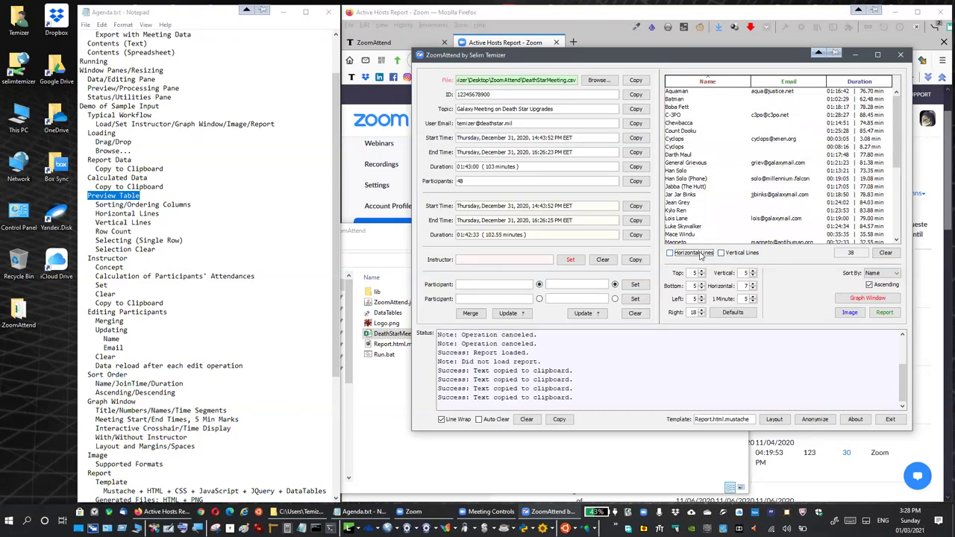
pyautogui.click(844, 257)
pyautogui.click(705, 254)
pyautogui.click(731, 255)
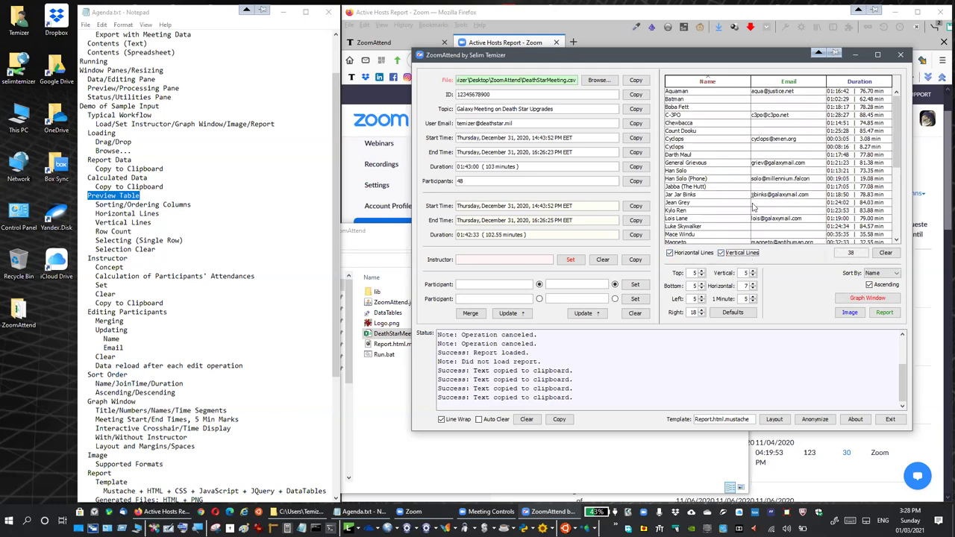
# Step: Select various single participant rows in the preview table one after another, and clear the selection
pyautogui.click(723, 157)
pyautogui.click(707, 213)
pyautogui.scroll(-4, 708, 212)
pyautogui.click(701, 187)
pyautogui.scroll(4, 701, 186)
pyautogui.click(697, 132)
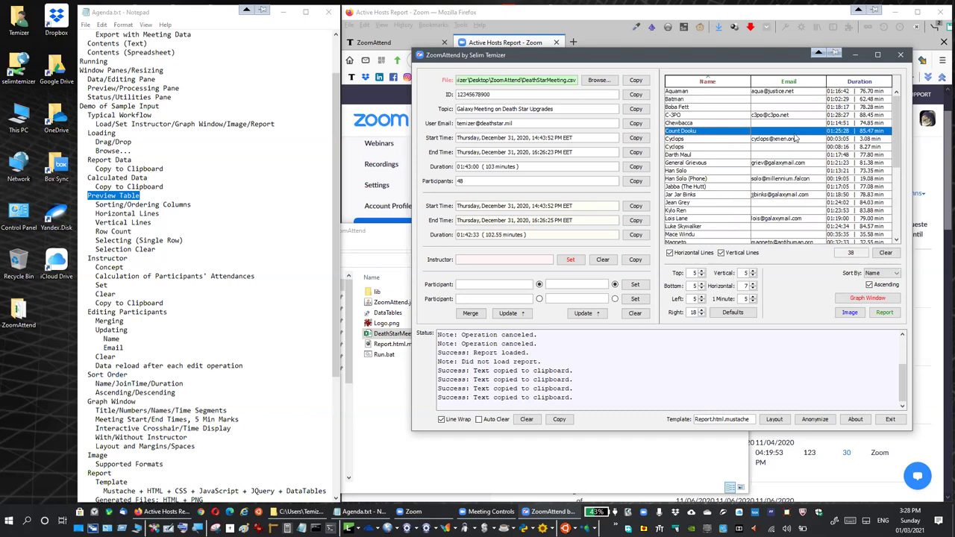
pyautogui.click(754, 179)
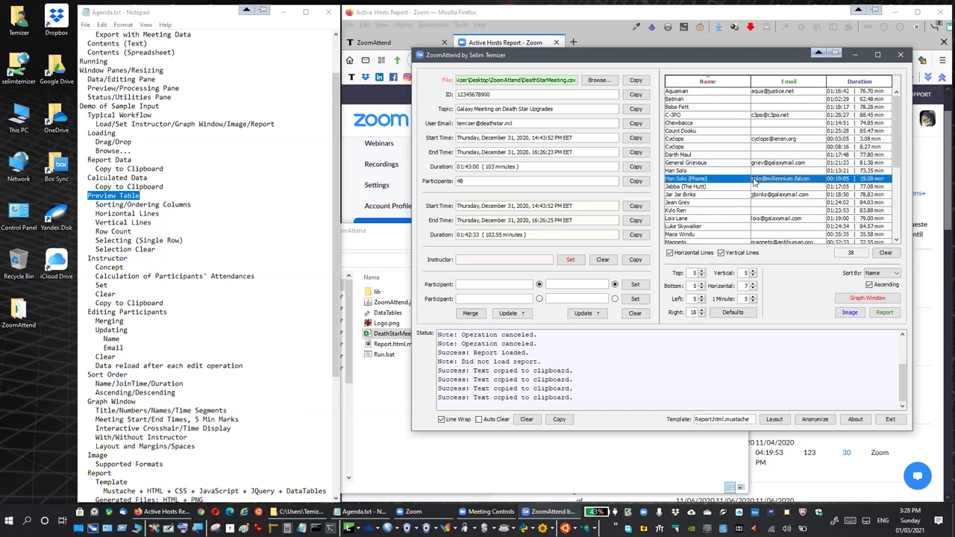
pyautogui.click(885, 253)
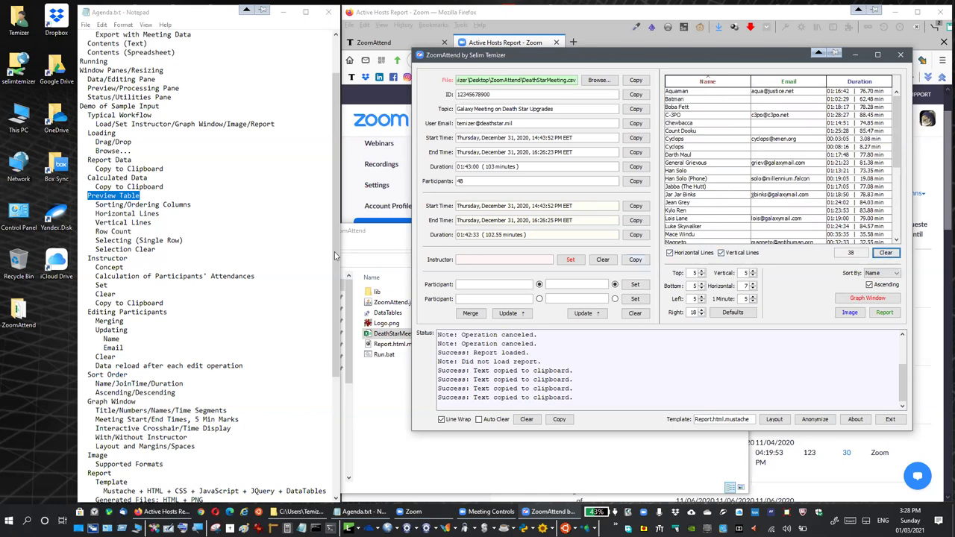
# Step: Highlight the Instructor heading in Agenda.txt and bring its subtopics into view
pyautogui.doubleClick(106, 258)
pyautogui.scroll(-1, 142, 276)
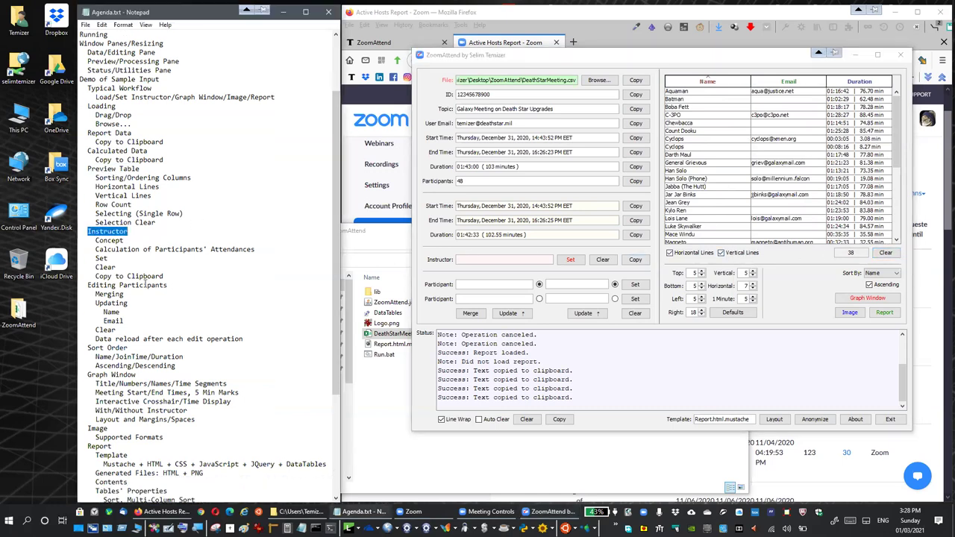
pyautogui.scroll(-3, 142, 277)
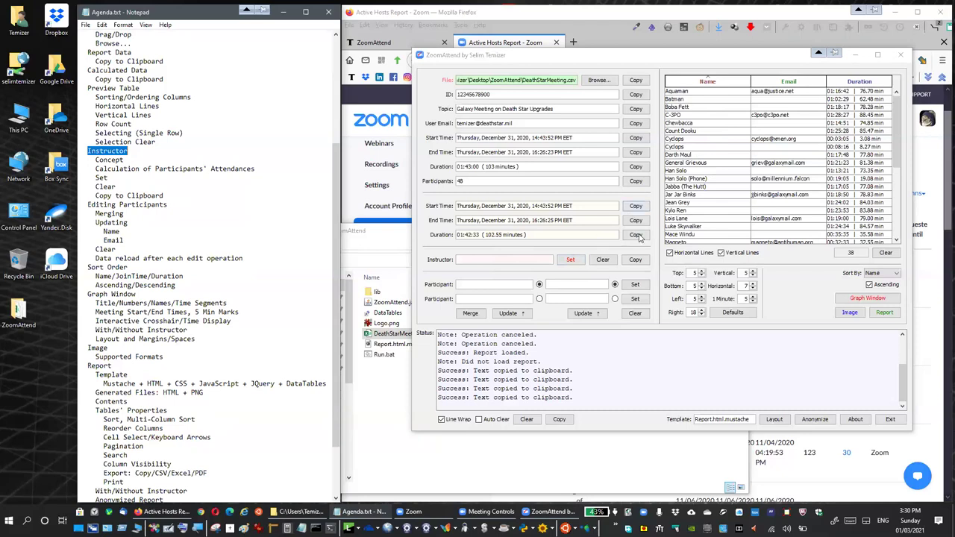
# Step: Set the participant whose email matches the meeting's user email as the instructor
pyautogui.scroll(-2, 702, 173)
pyautogui.scroll(-3, 702, 172)
pyautogui.scroll(-1, 703, 179)
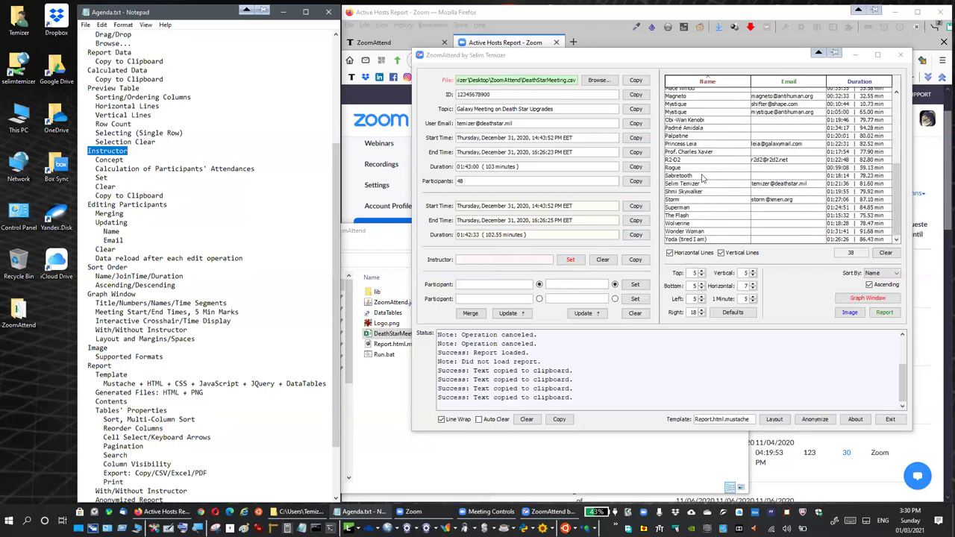
pyautogui.click(716, 188)
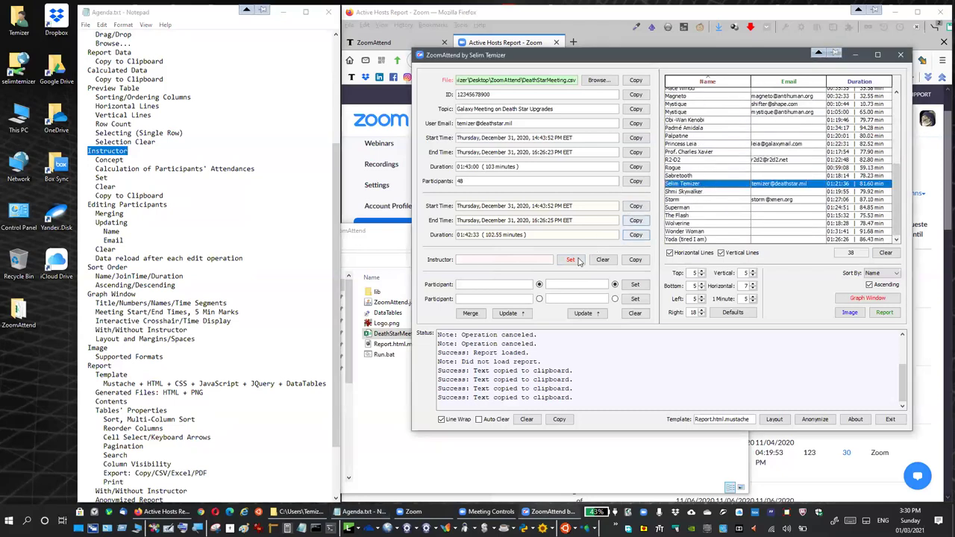
pyautogui.click(570, 259)
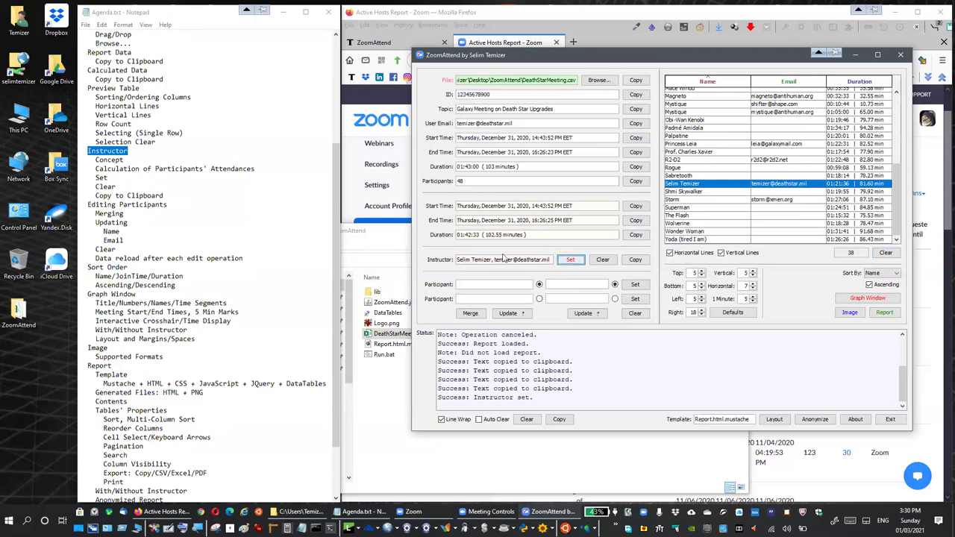
# Step: Clear the instructor, set the same participant again and copy the instructor's details to the clipboard
pyautogui.click(597, 262)
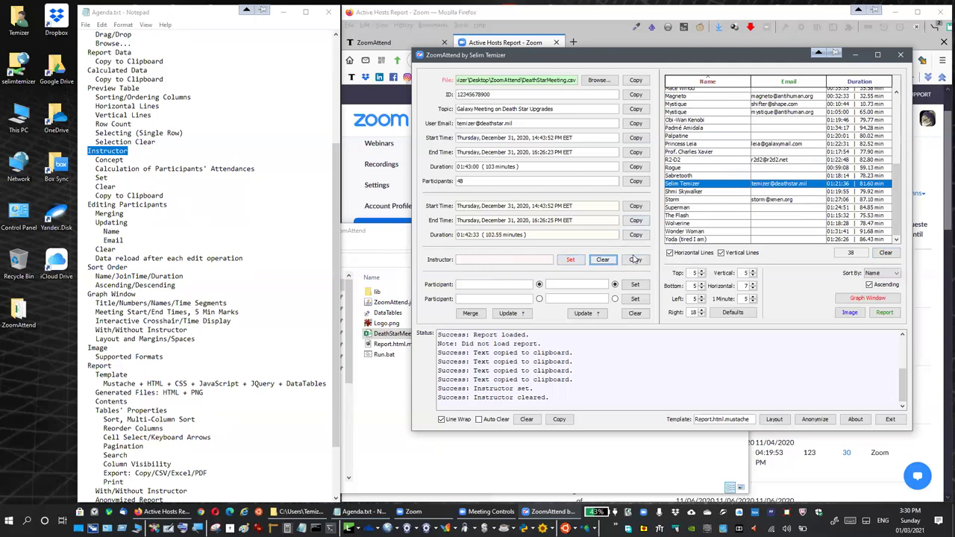
pyautogui.click(571, 259)
pyautogui.click(638, 261)
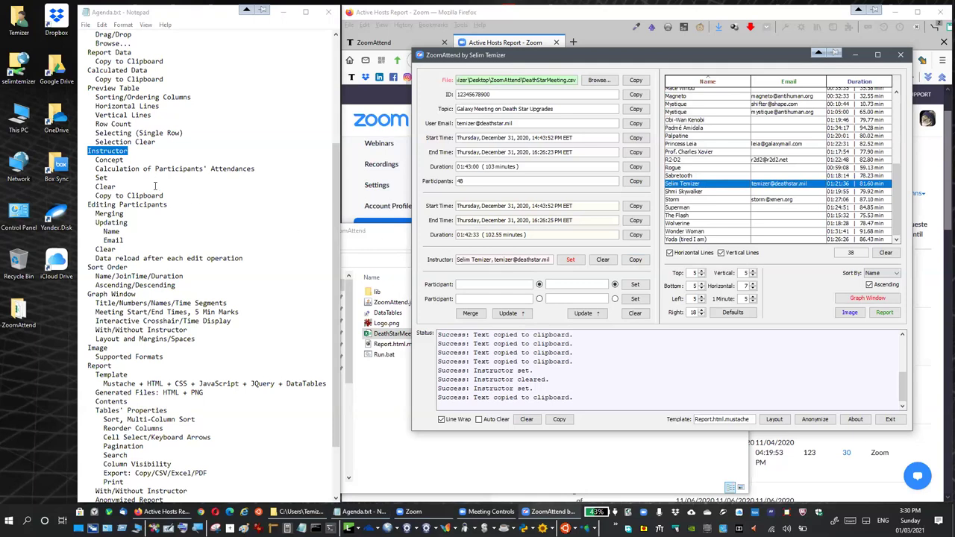
# Step: Mark the Editing Participants topic and its Merging item in Agenda.txt, and return to the start of the participant list
pyautogui.doubleClick(103, 204)
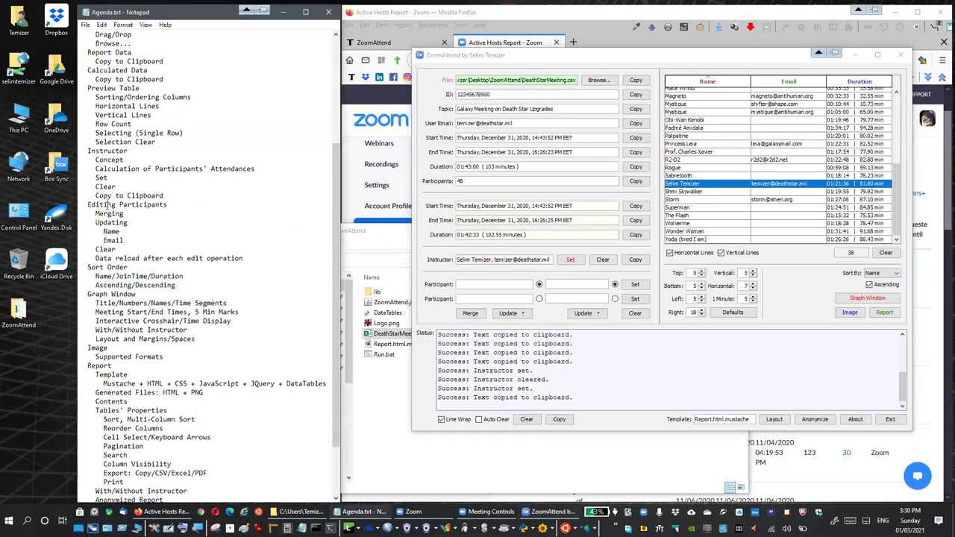
pyautogui.scroll(-2, 162, 241)
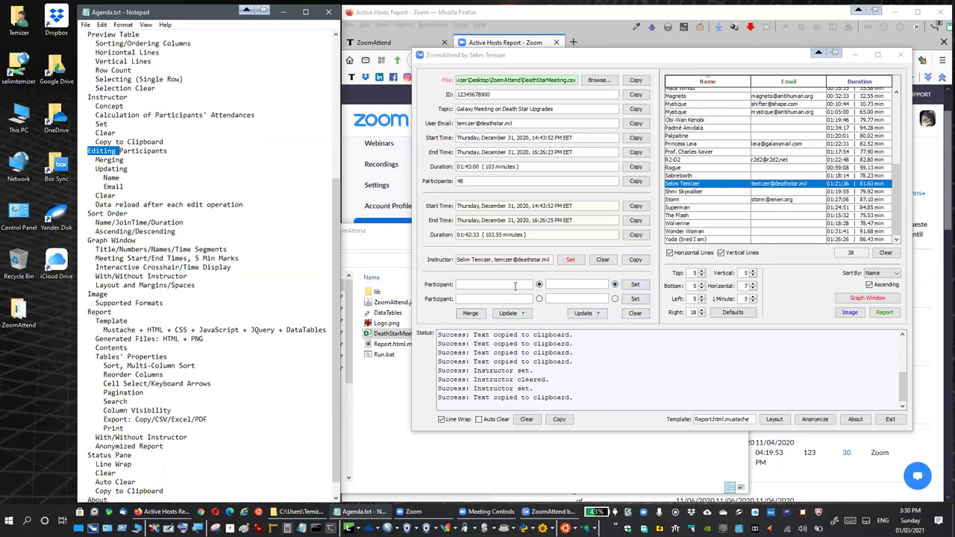
pyautogui.scroll(6, 694, 161)
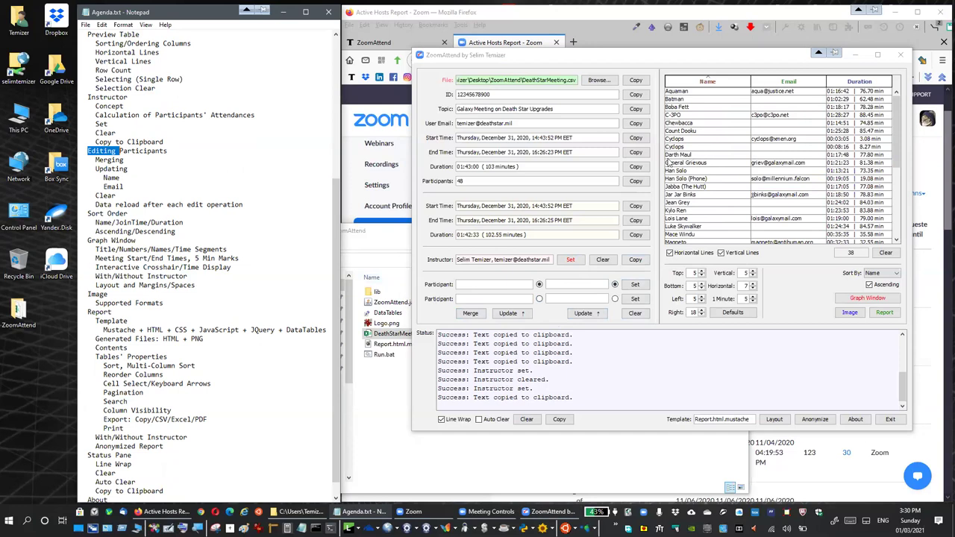
pyautogui.doubleClick(113, 160)
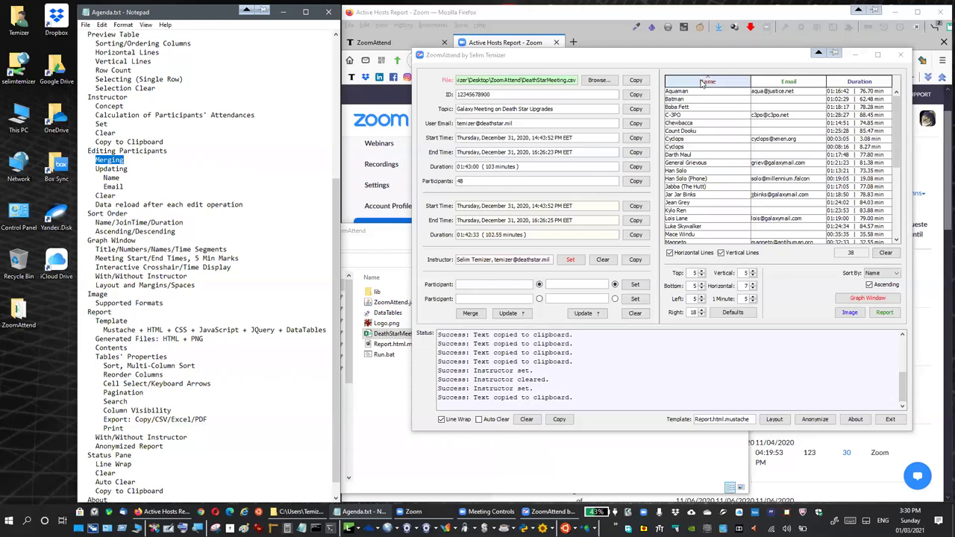
# Step: Compare the two Cyclops entries in the preview table by selecting each row alternately
pyautogui.click(685, 140)
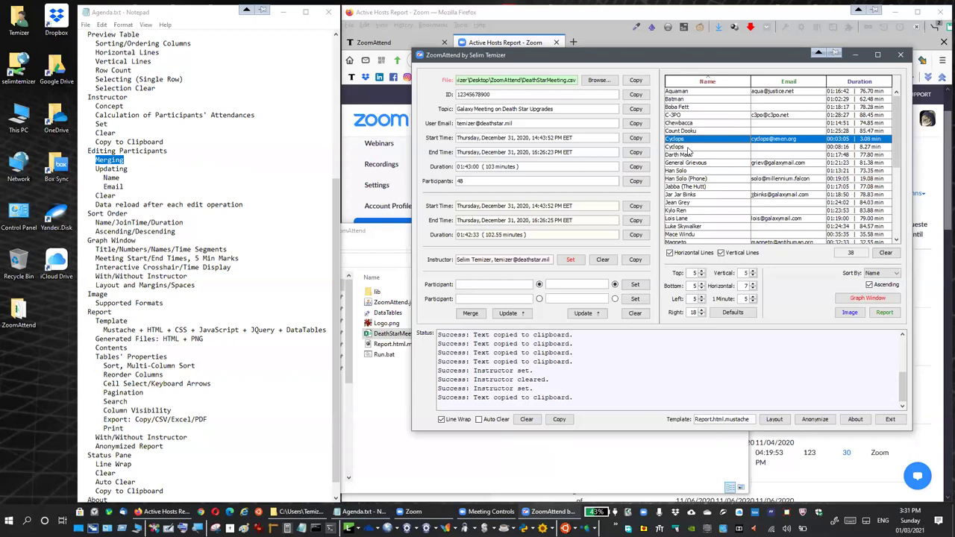
pyautogui.click(687, 148)
pyautogui.click(690, 140)
pyautogui.click(737, 148)
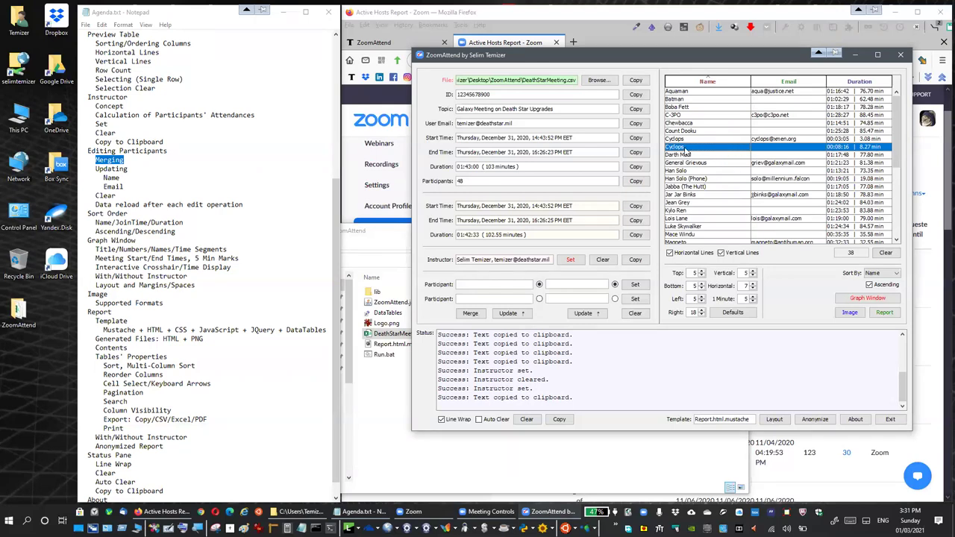
pyautogui.click(742, 142)
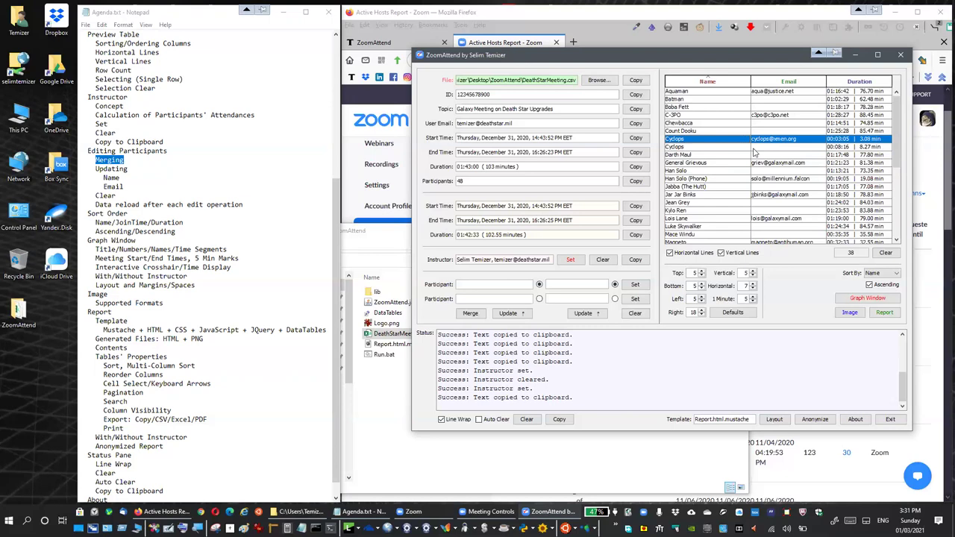
pyautogui.click(752, 150)
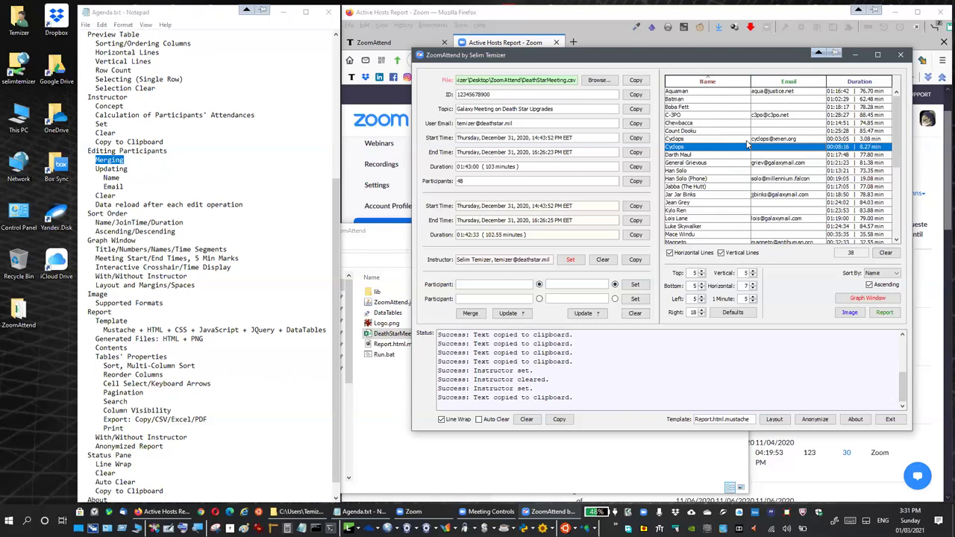
# Step: Compare the attendance segments of the two Cyclops entries in the meeting graph, and close the graph window
pyautogui.click(693, 141)
pyautogui.click(693, 148)
pyautogui.click(841, 300)
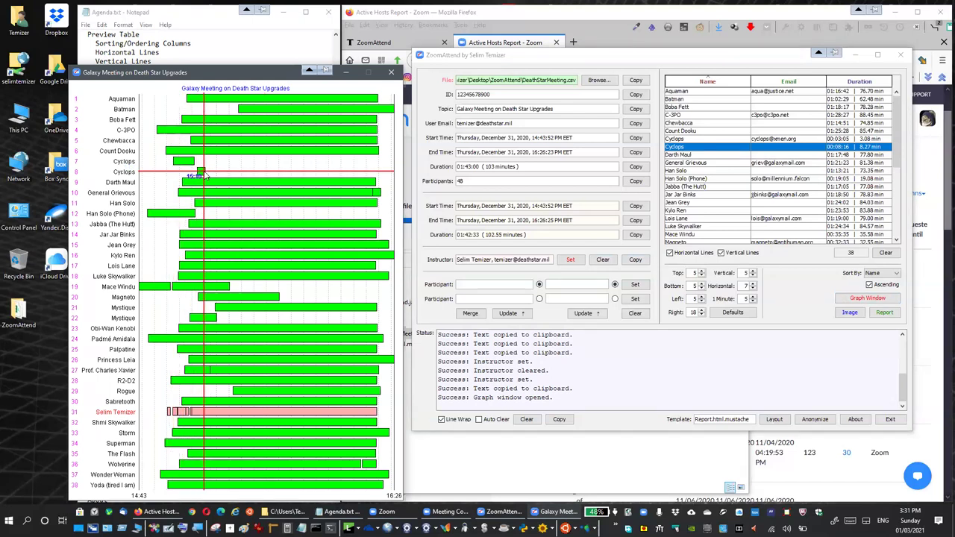
pyautogui.click(391, 72)
# Step: Set the Cyclops entry that has an email as the first participant and the one without an email as the second
pyautogui.click(707, 141)
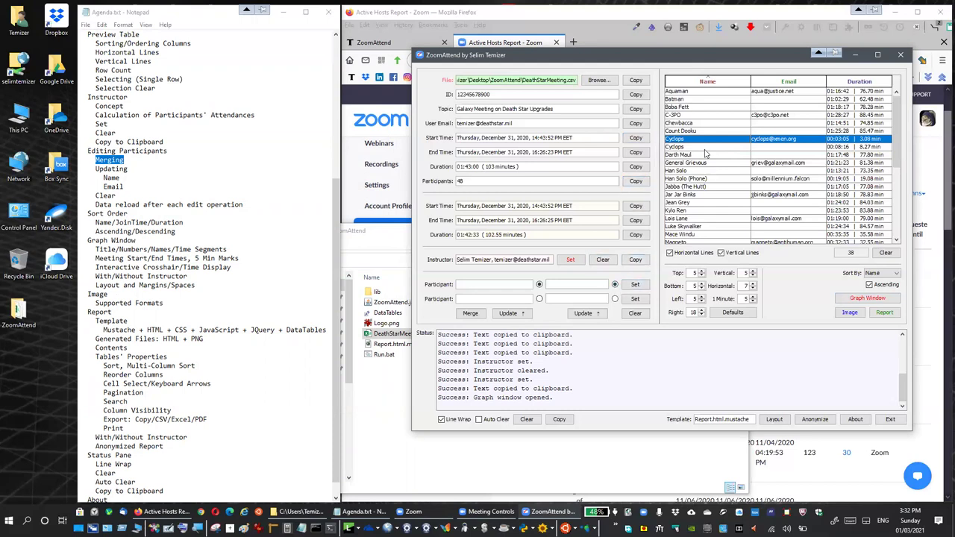
pyautogui.click(636, 286)
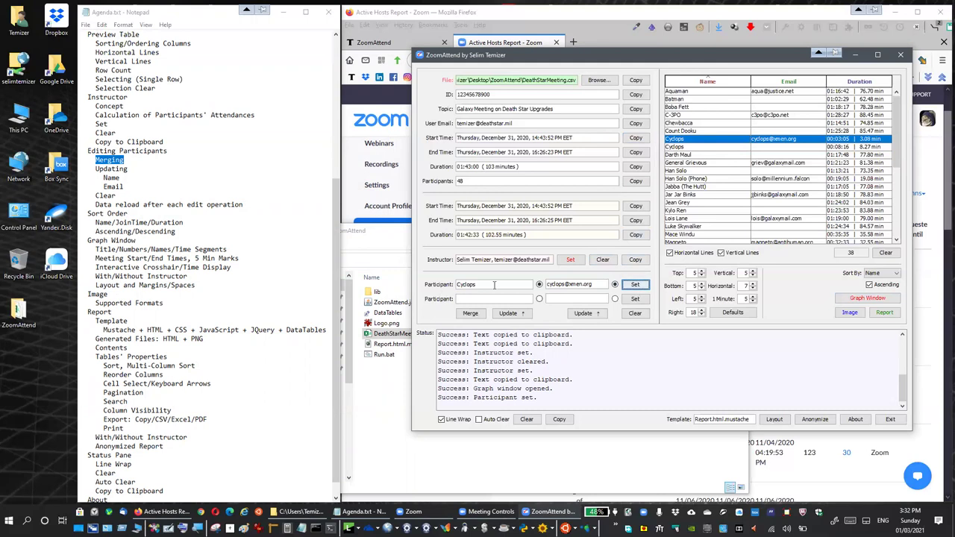
pyautogui.click(702, 147)
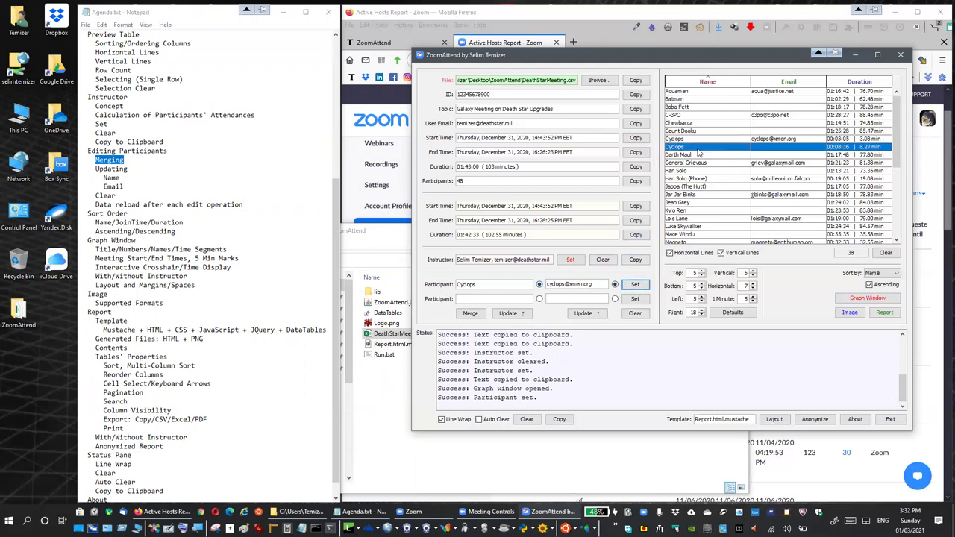
pyautogui.click(645, 300)
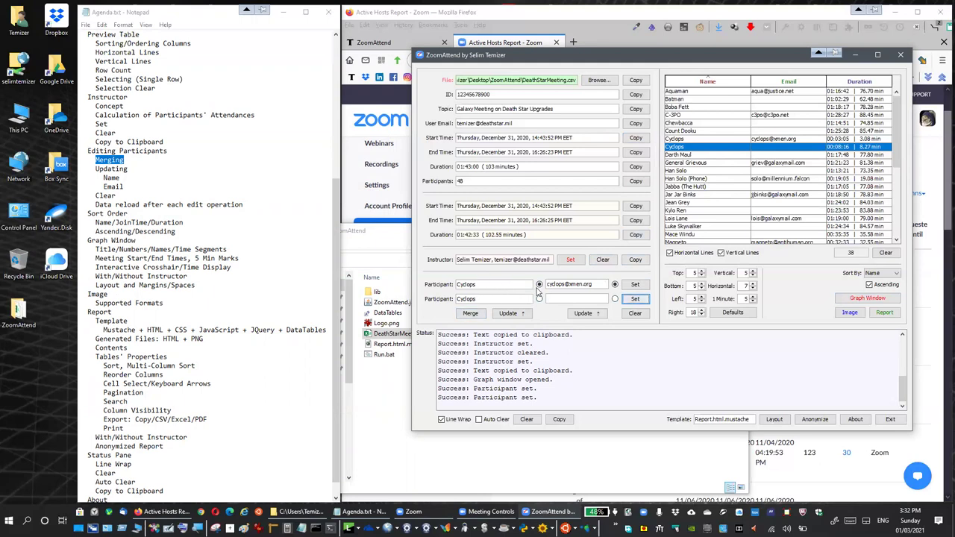
# Step: Merge the two Cyclops entries, keeping the first entry's name and email, and sort the preview table by name
pyautogui.click(502, 286)
pyautogui.doubleClick(481, 299)
pyautogui.click(492, 297)
pyautogui.click(614, 299)
pyautogui.click(615, 284)
pyautogui.click(470, 313)
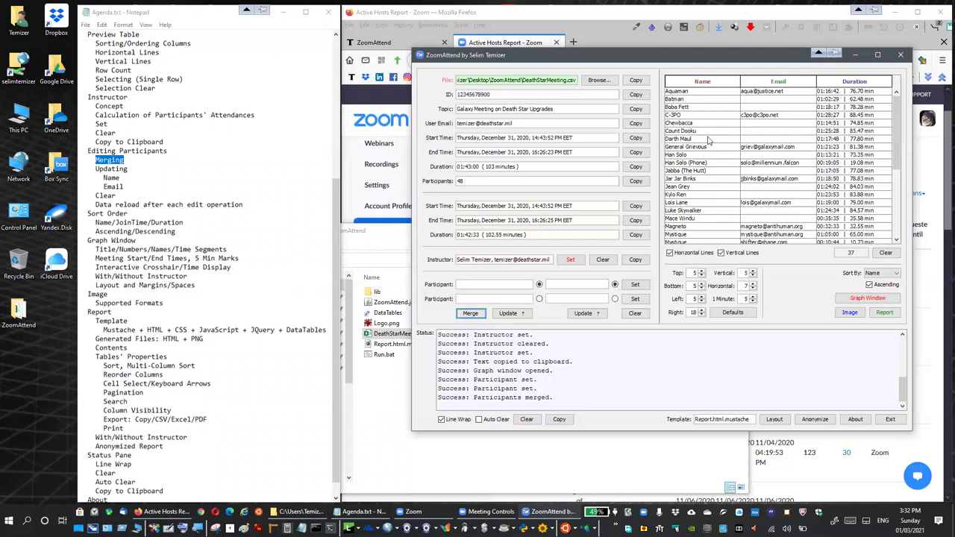
pyautogui.click(702, 83)
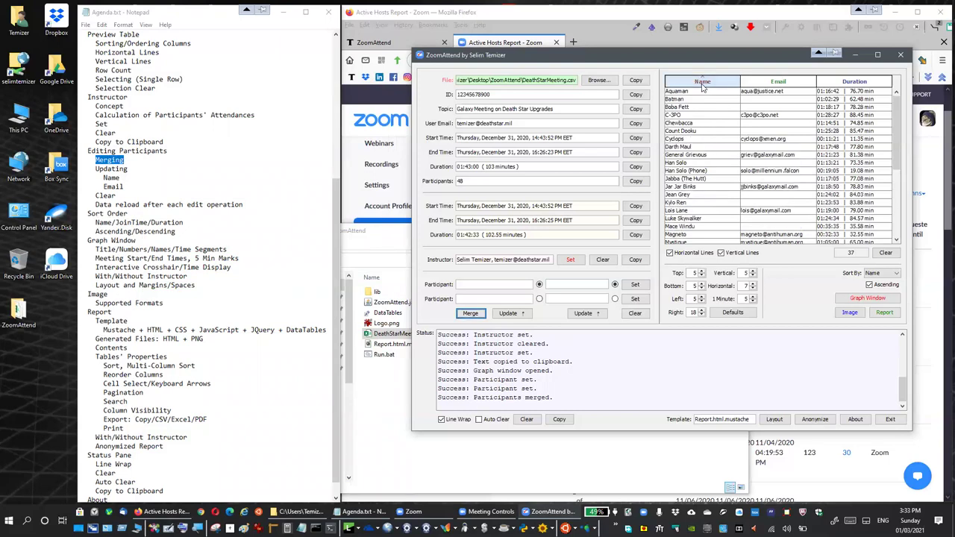
pyautogui.click(705, 139)
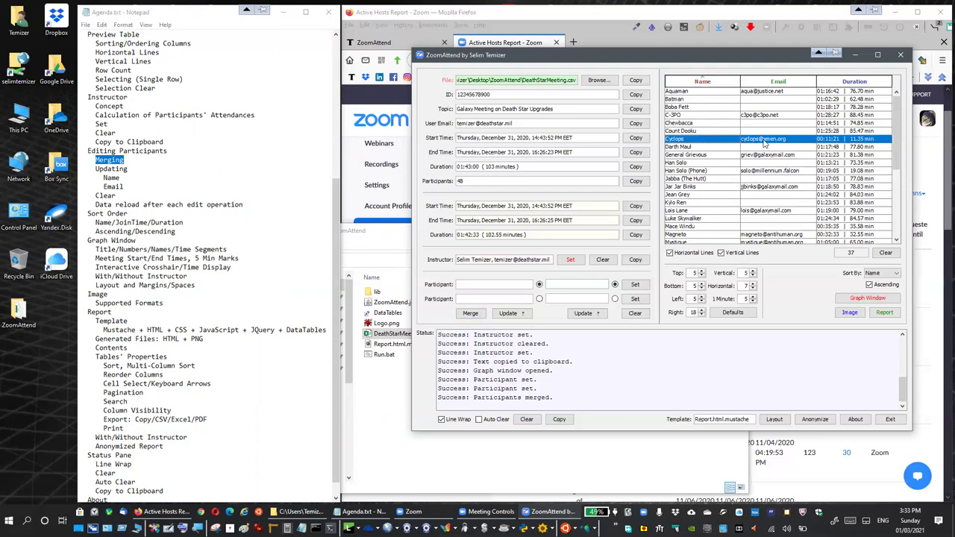
# Step: Merge the Han Solo and Han Solo (Phone) entries, keeping the name Han Solo and the phone entry's email
pyautogui.click(709, 163)
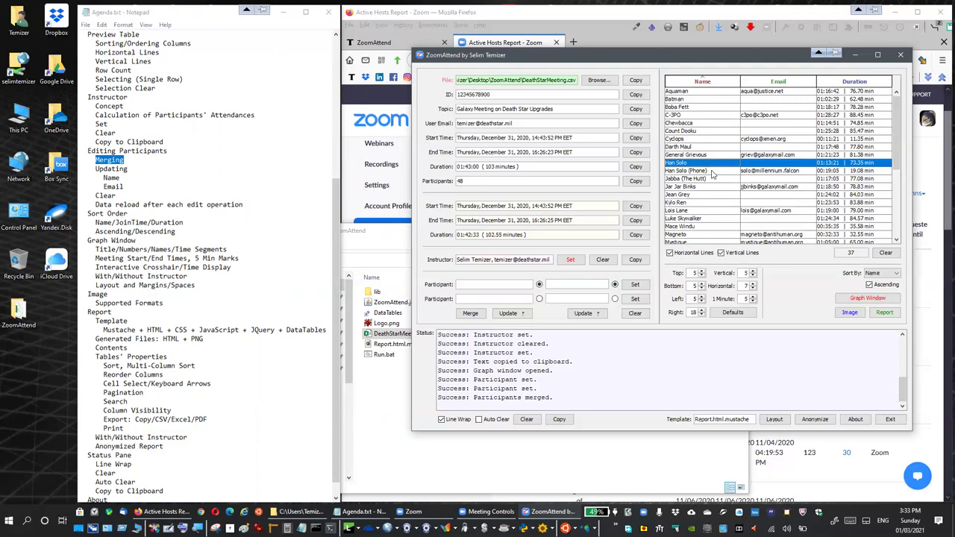
pyautogui.click(713, 174)
pyautogui.click(715, 165)
pyautogui.click(715, 173)
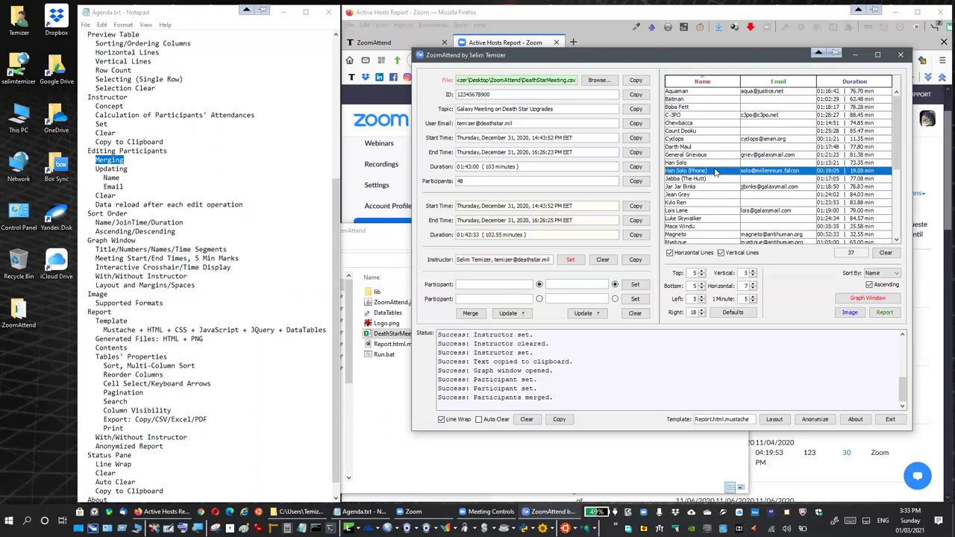
pyautogui.click(746, 163)
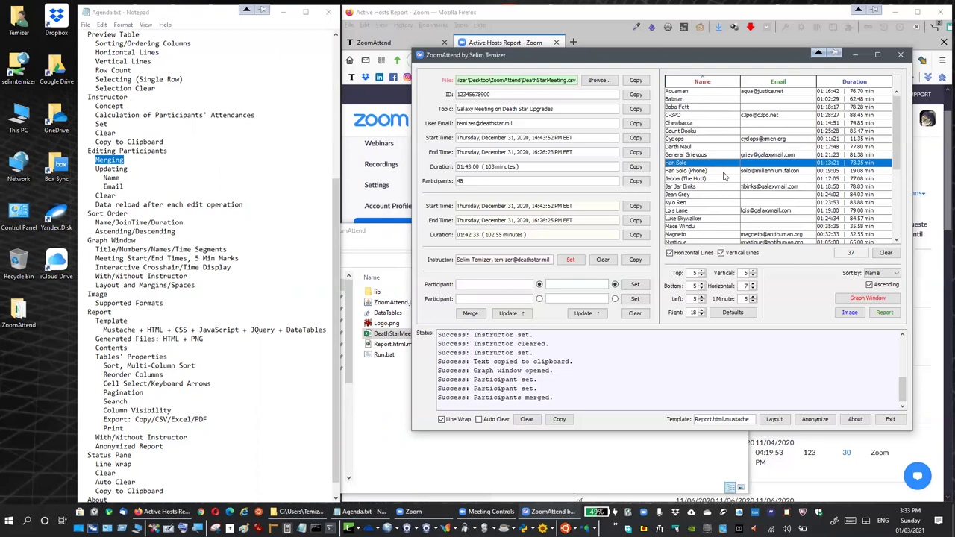
pyautogui.click(635, 284)
pyautogui.click(697, 171)
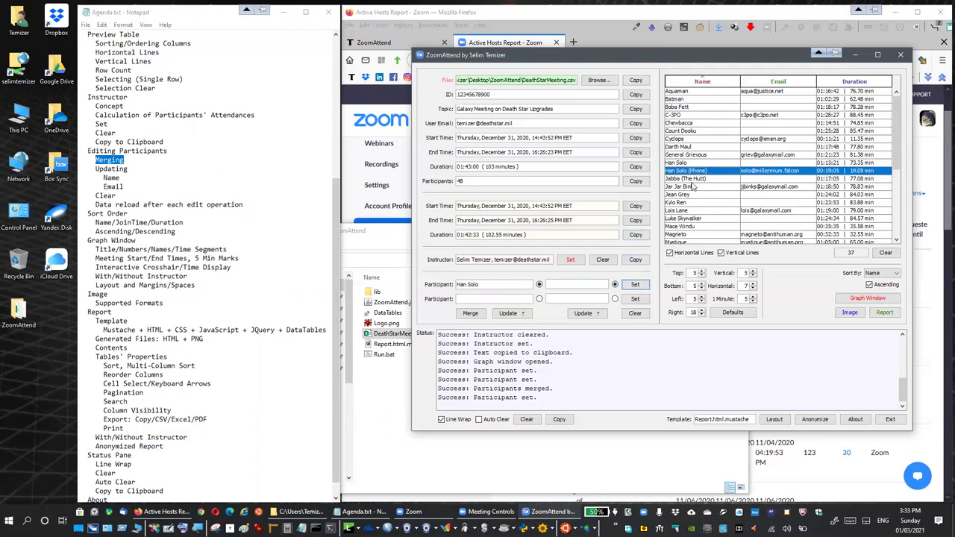
pyautogui.click(634, 299)
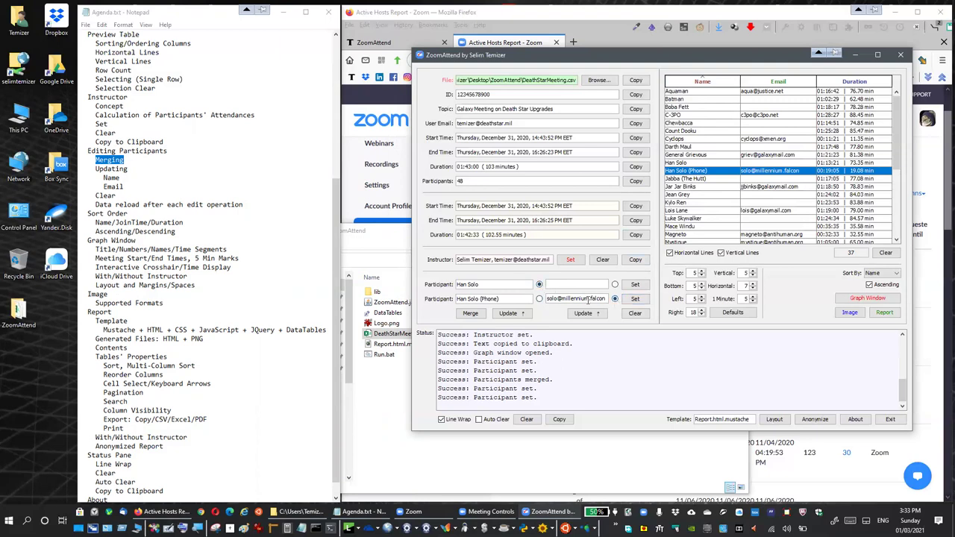
pyautogui.click(472, 314)
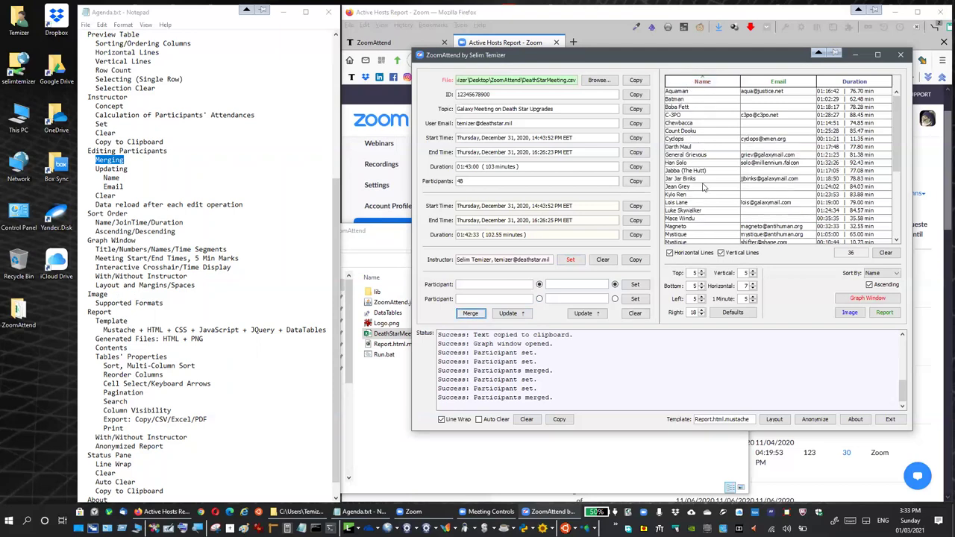
pyautogui.click(695, 163)
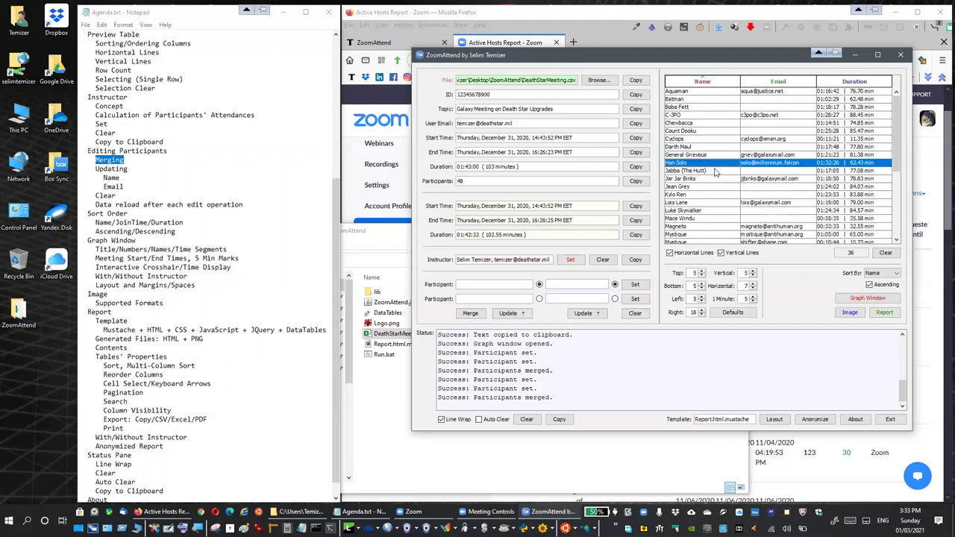
# Step: Merge the two Mystique entries, keeping the second entry's name and the first entry's email
pyautogui.scroll(-4, 709, 168)
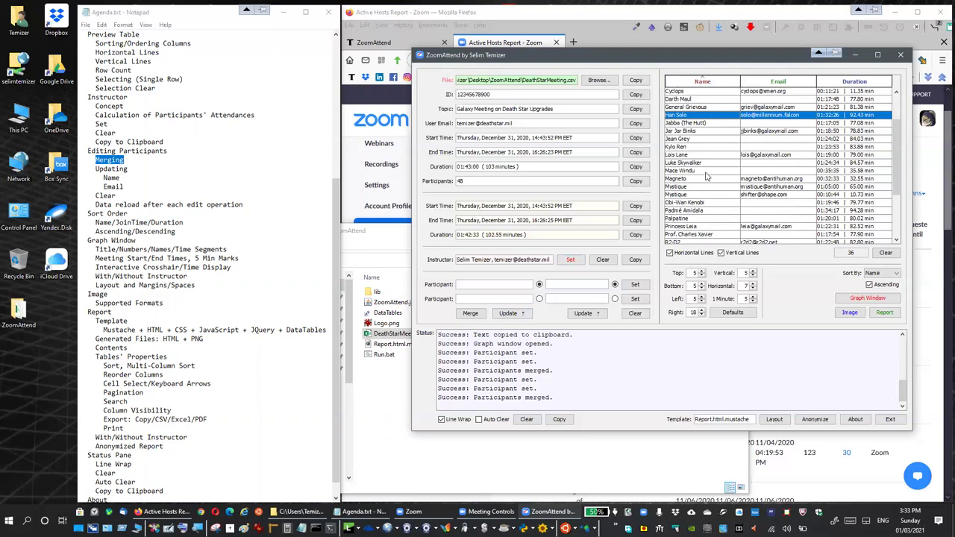
pyautogui.click(701, 140)
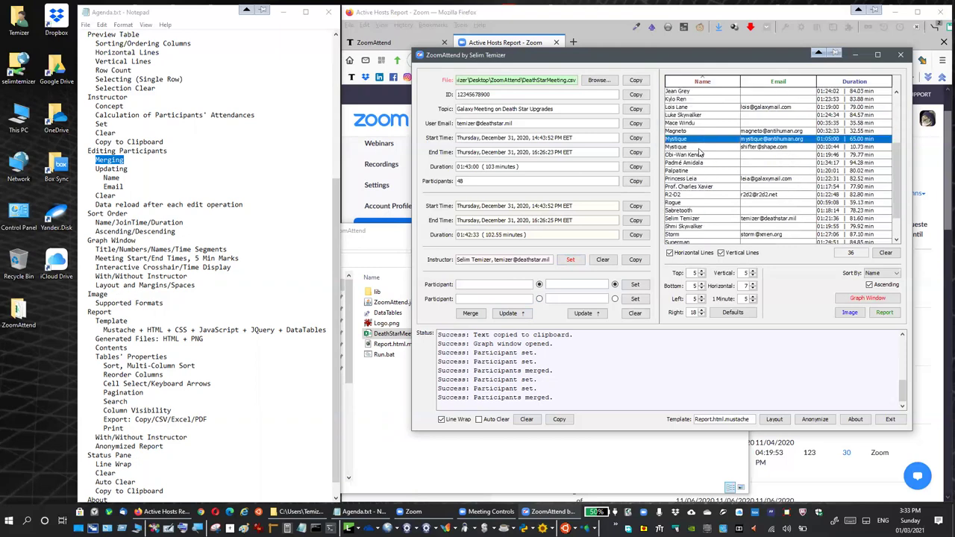
pyautogui.click(635, 284)
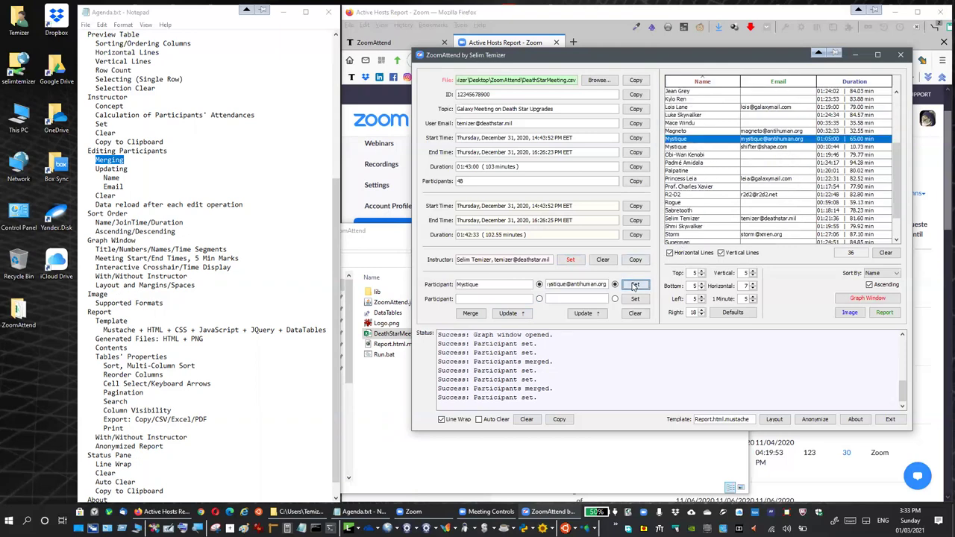
pyautogui.click(700, 148)
pyautogui.click(635, 299)
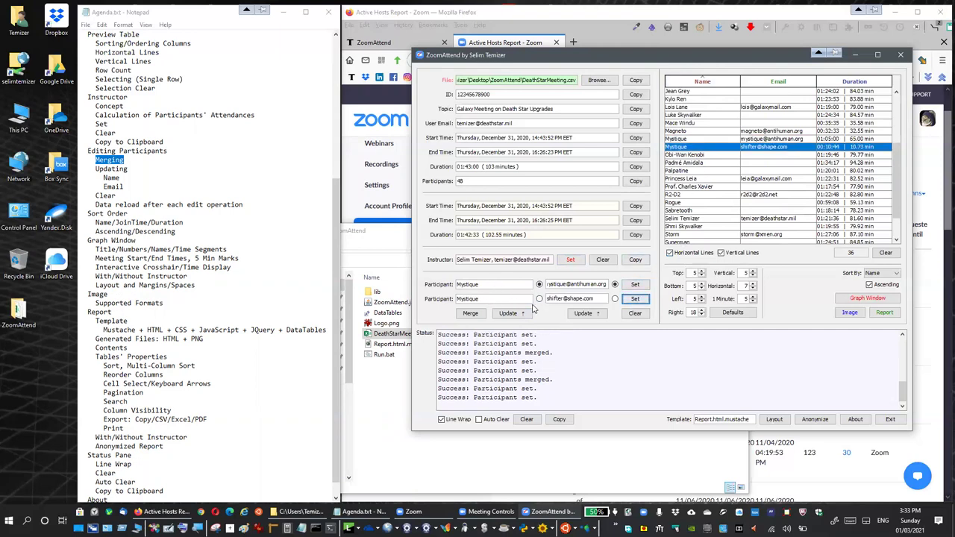
pyautogui.click(539, 298)
pyautogui.click(470, 313)
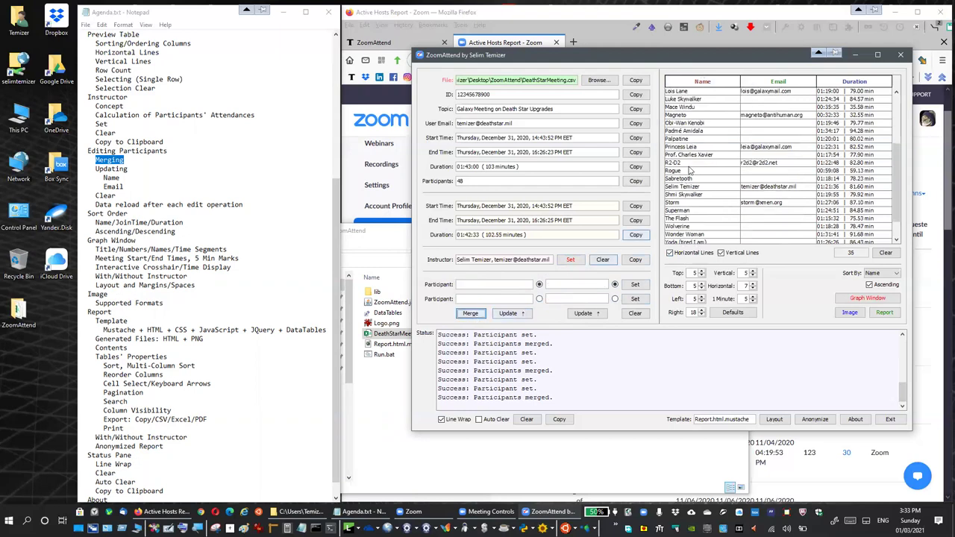
pyautogui.scroll(-1, 701, 119)
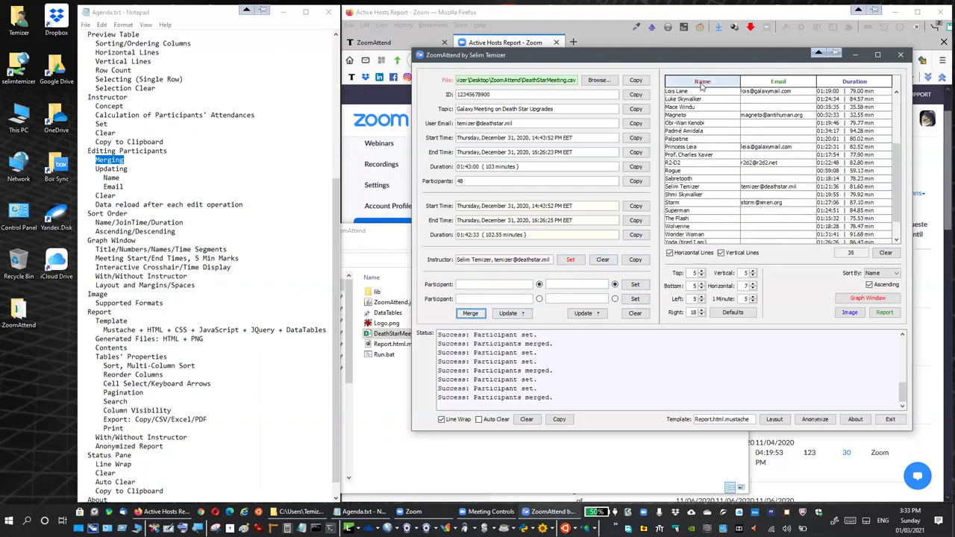
# Step: Mark the Updating item in Agenda.txt and rename the participant Yoda (tired I am) as Yoda
pyautogui.click(709, 240)
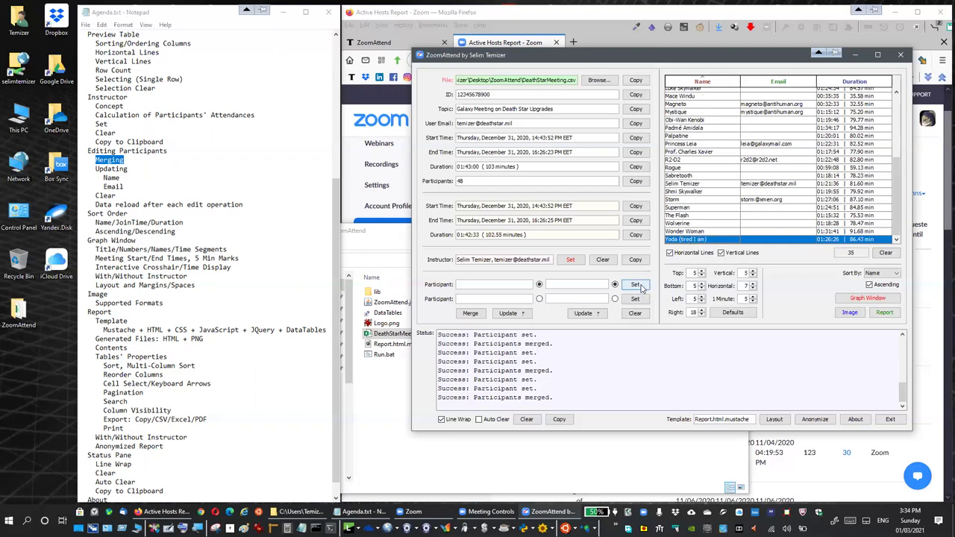
pyautogui.doubleClick(111, 170)
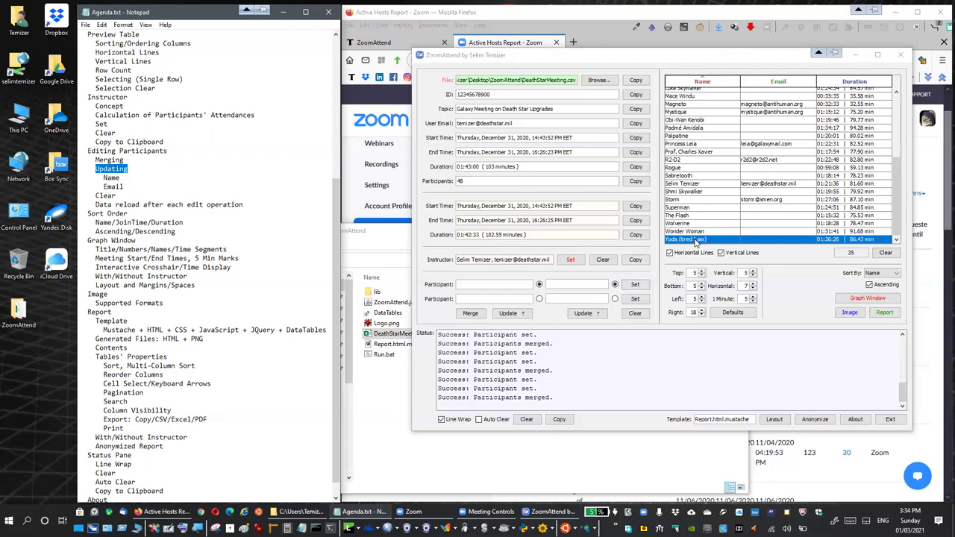
pyautogui.click(635, 287)
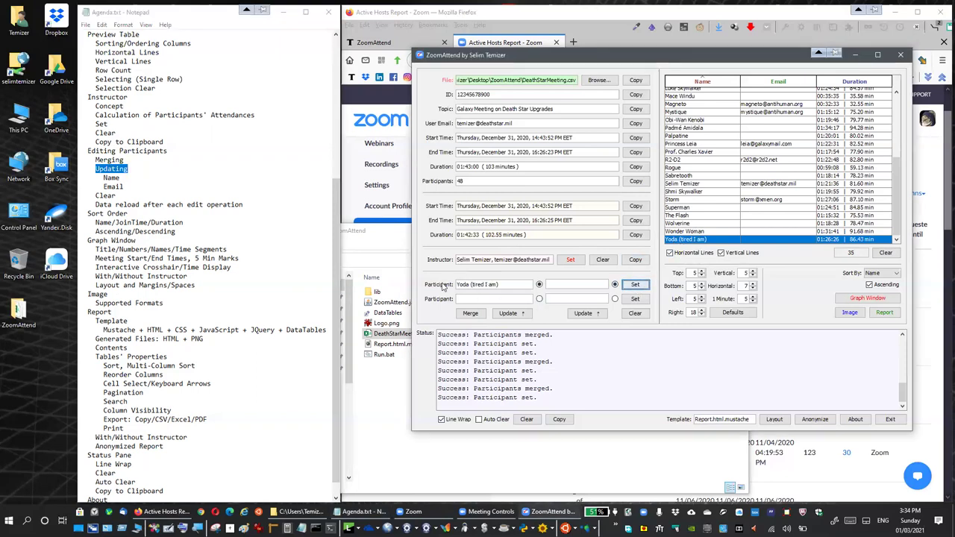
pyautogui.click(492, 299)
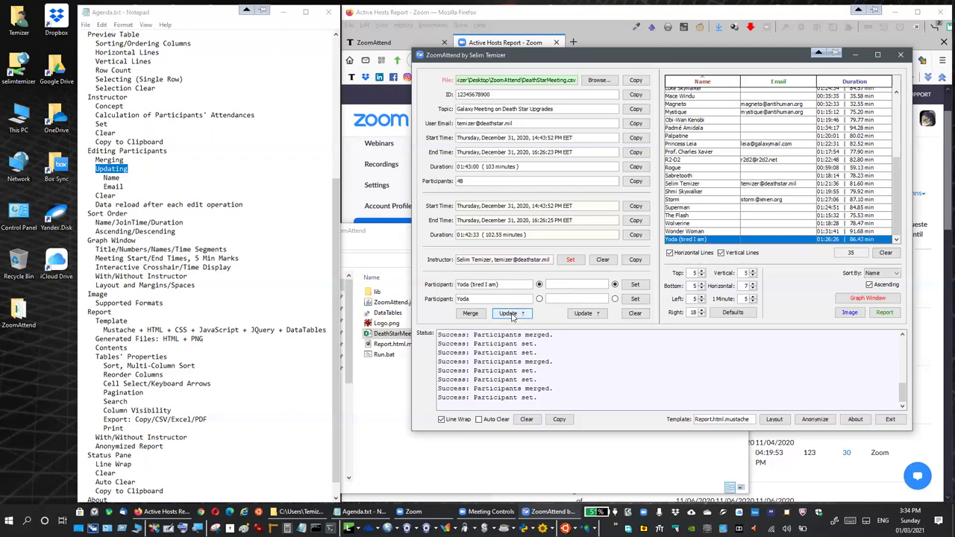
pyautogui.click(508, 313)
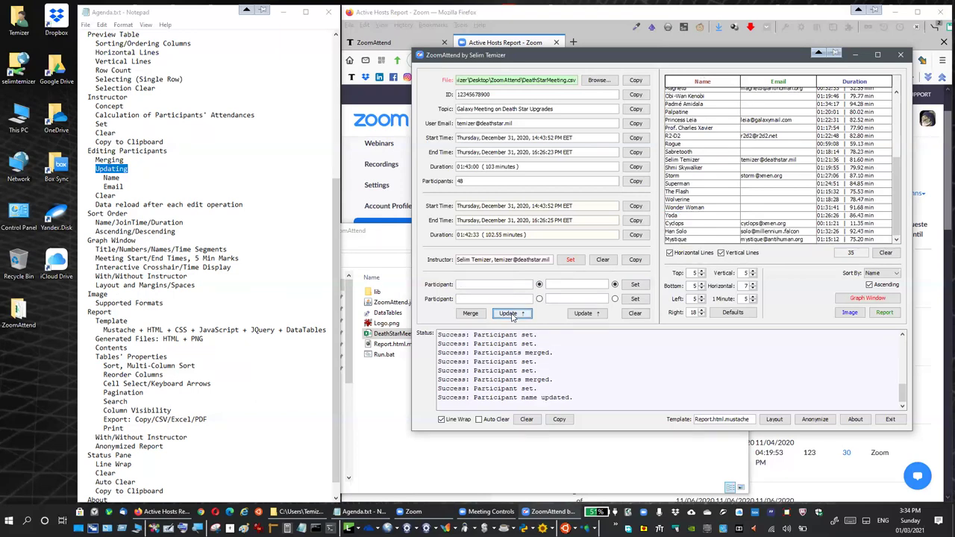
# Step: Sort the preview table by name and update Wolverine's missing email with a lowercase xmen.org address
pyautogui.click(702, 81)
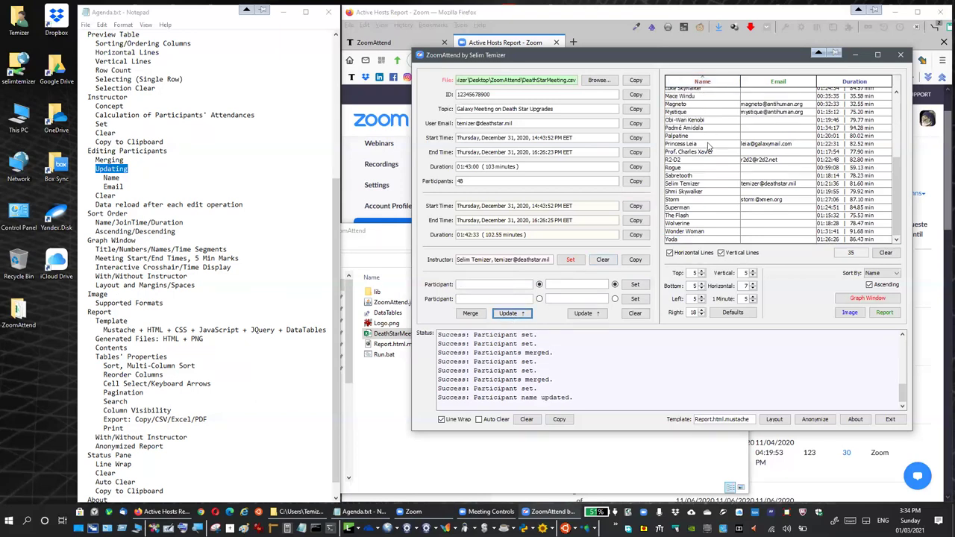
pyautogui.click(693, 239)
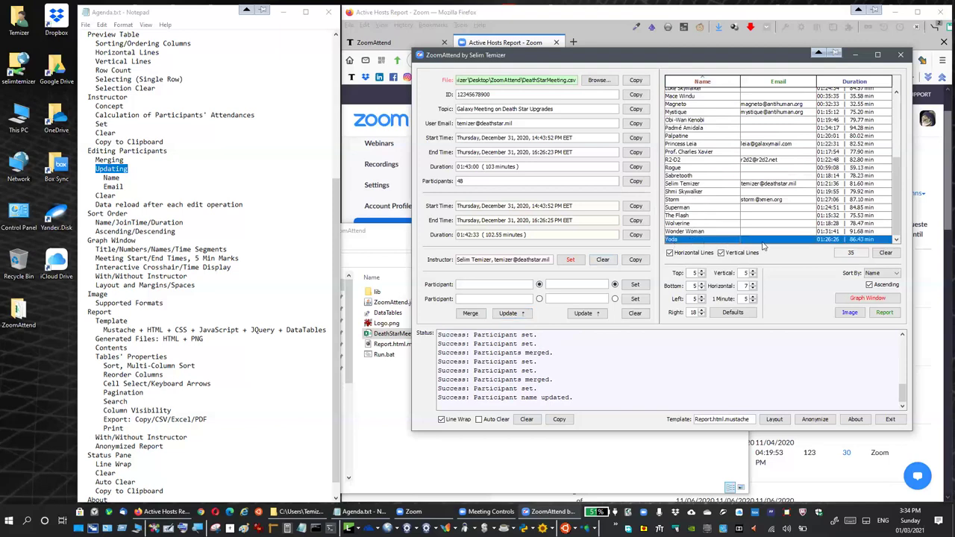
pyautogui.click(699, 223)
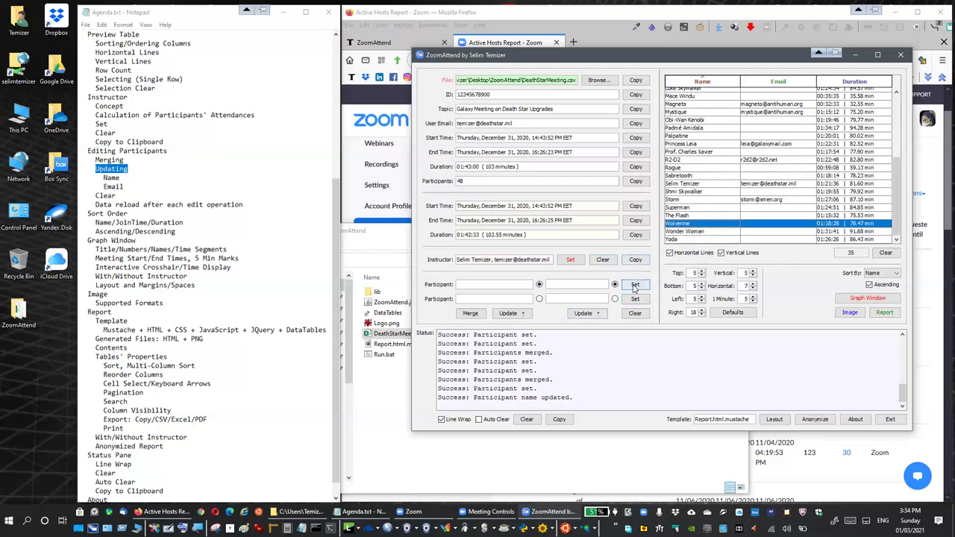
pyautogui.click(634, 287)
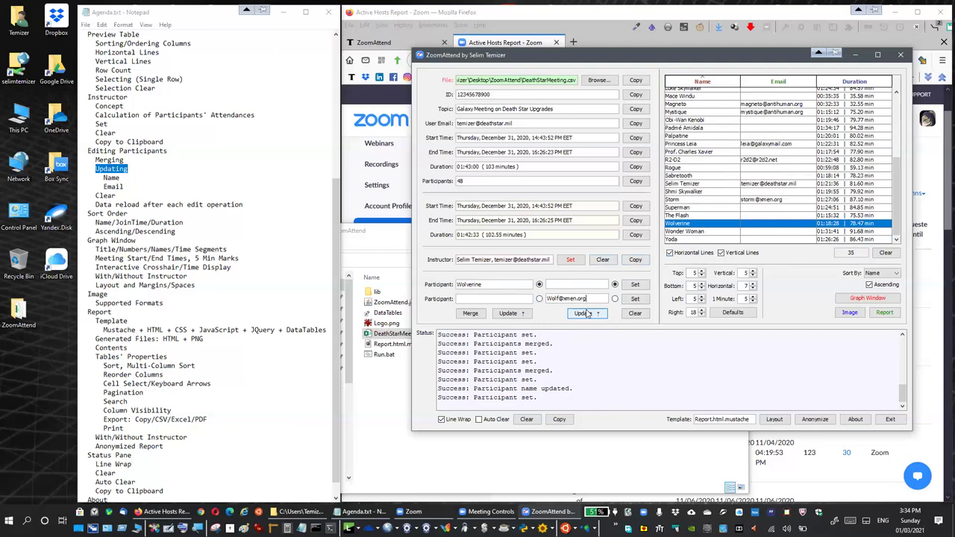
pyautogui.press('BackSpace')
pyautogui.write('w')
pyautogui.click(586, 314)
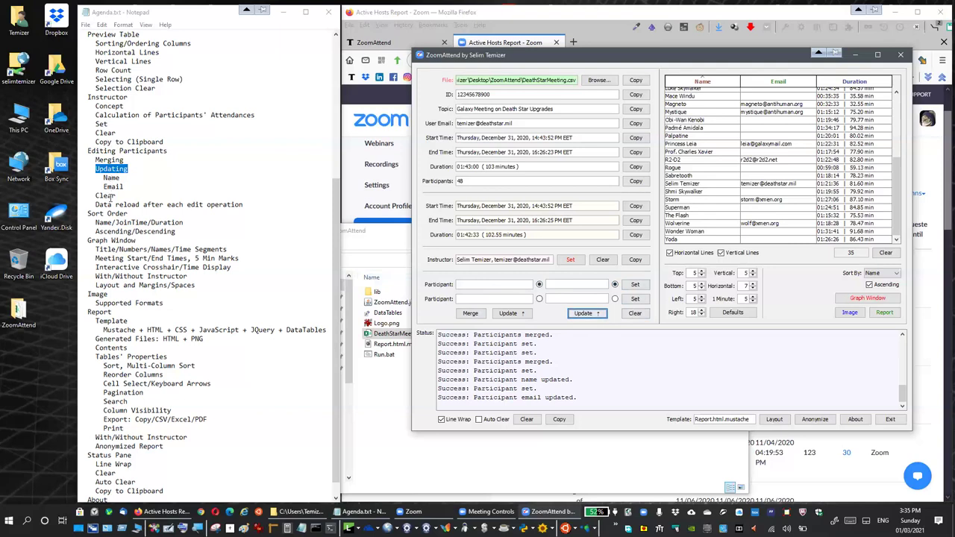
# Step: Clear the participant editing area and mark the line "Data reload after each edit operation" in Agenda.txt
pyautogui.click(641, 315)
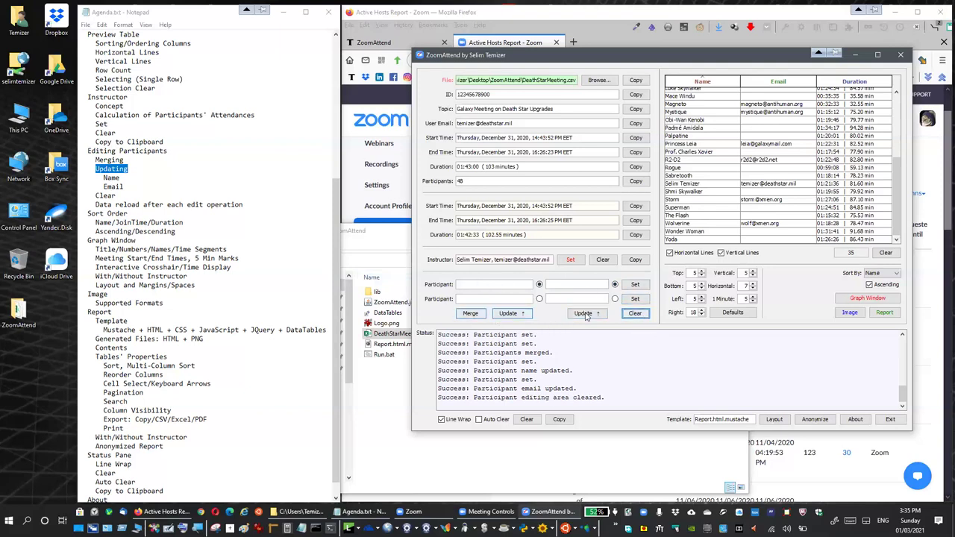
pyautogui.click(125, 203)
pyautogui.moveTo(97, 203); pyautogui.dragTo(246, 207)
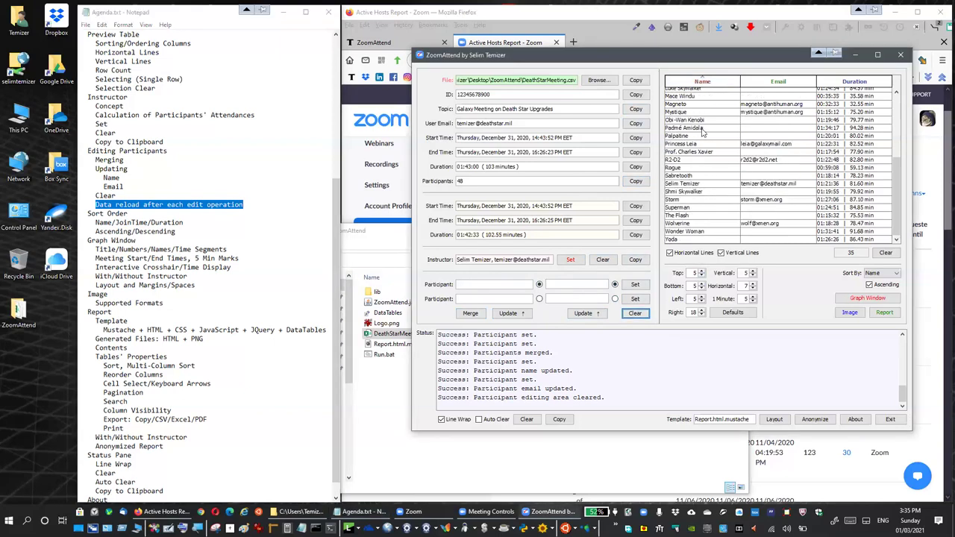
pyautogui.scroll(4, 713, 123)
pyautogui.scroll(2, 712, 126)
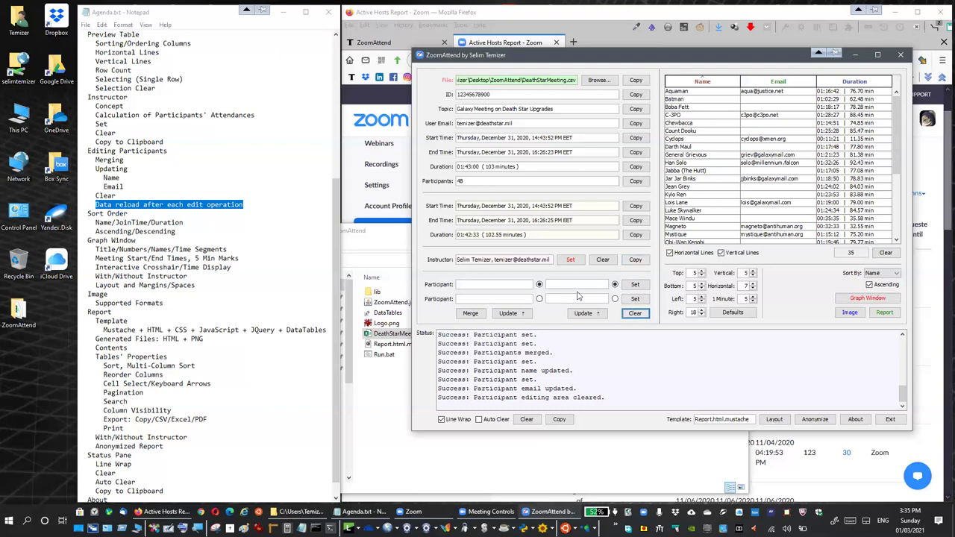
pyautogui.scroll(-4, 693, 201)
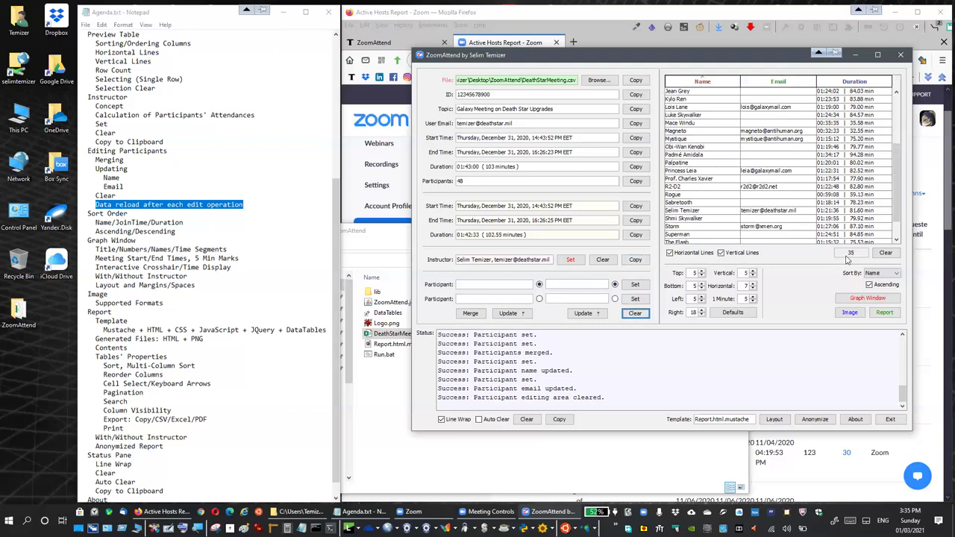
# Step: Review the full participant list in the preview table after the edits, from the first row to the last
pyautogui.scroll(-1, 807, 229)
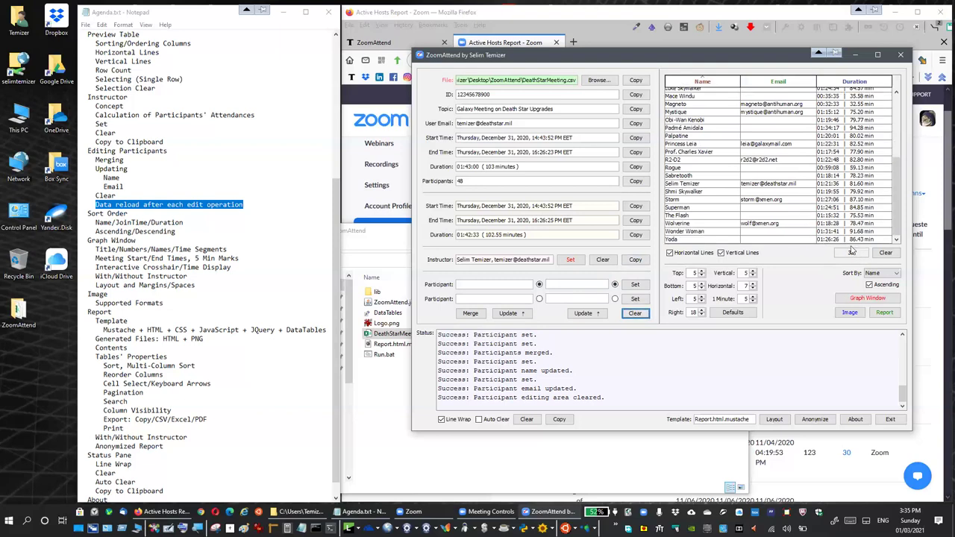
pyautogui.scroll(5, 727, 227)
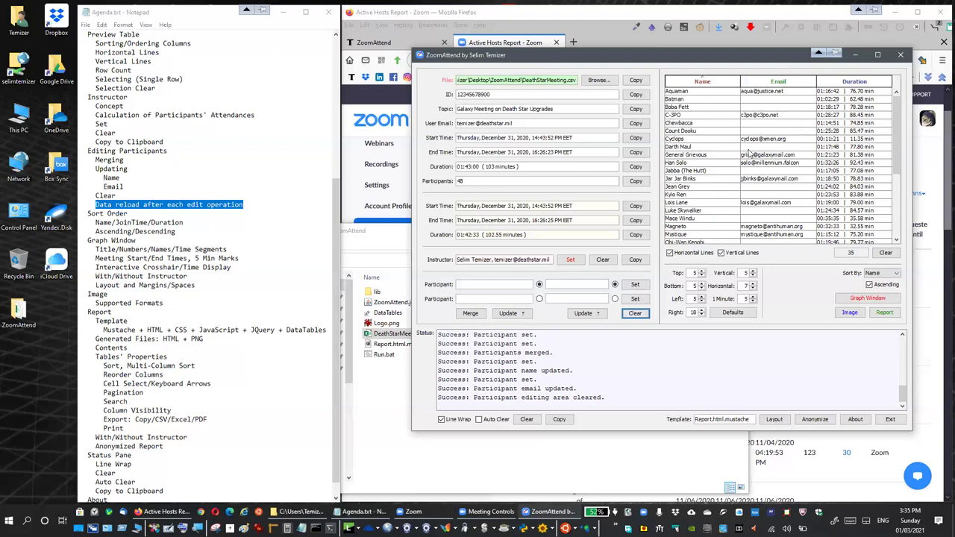
pyautogui.scroll(-5, 727, 217)
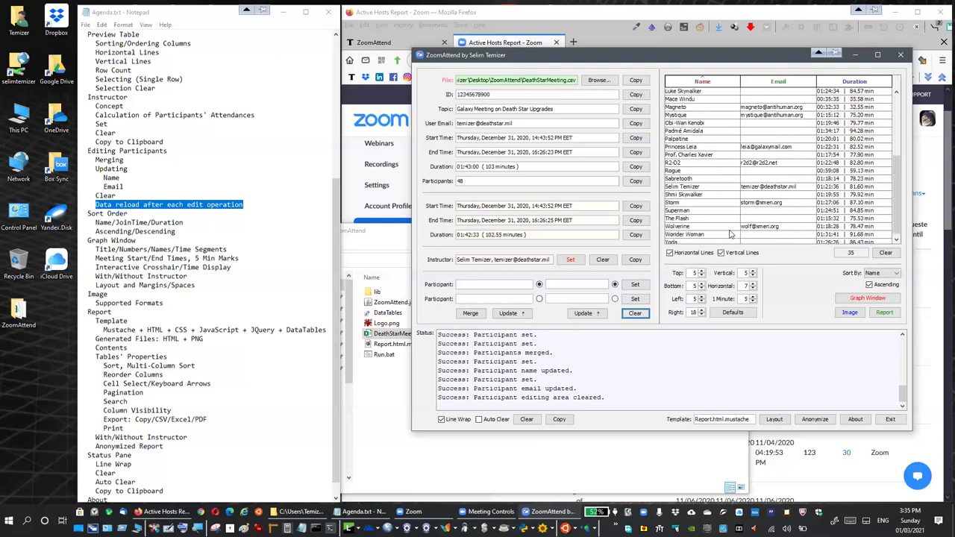
pyautogui.scroll(-1, 730, 234)
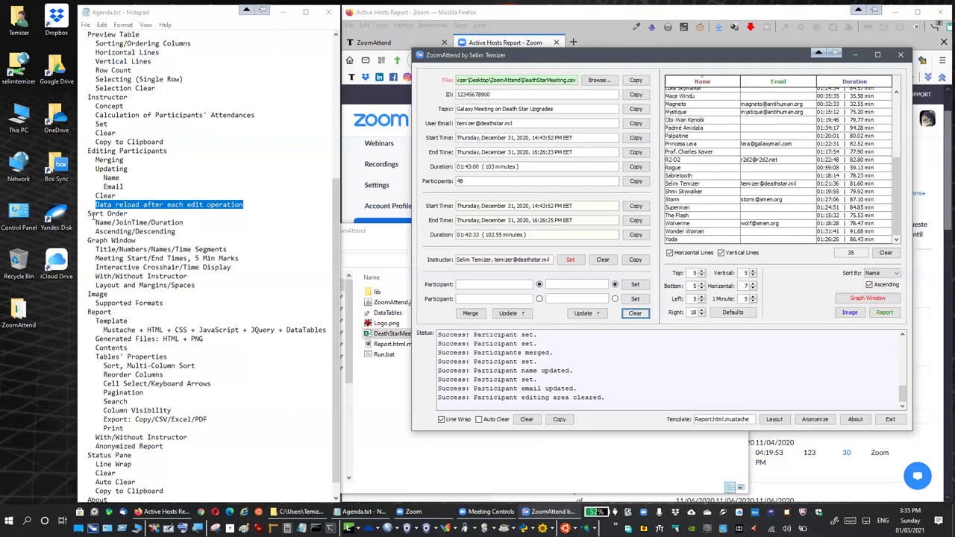
# Step: Mark the word Sort in Agenda.txt and re-sort the preview table by descending name, by email in both directions, and by ascending name
pyautogui.doubleClick(94, 213)
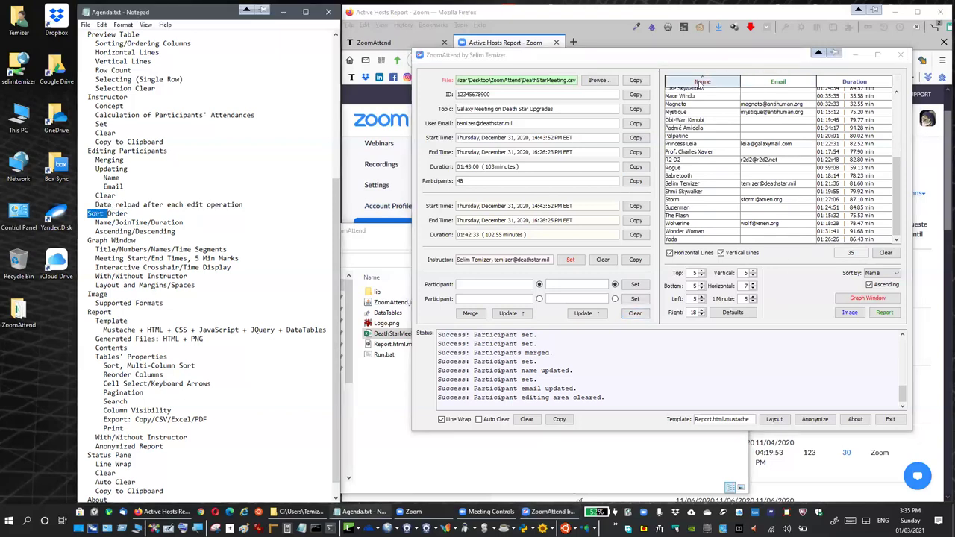
pyautogui.click(700, 87)
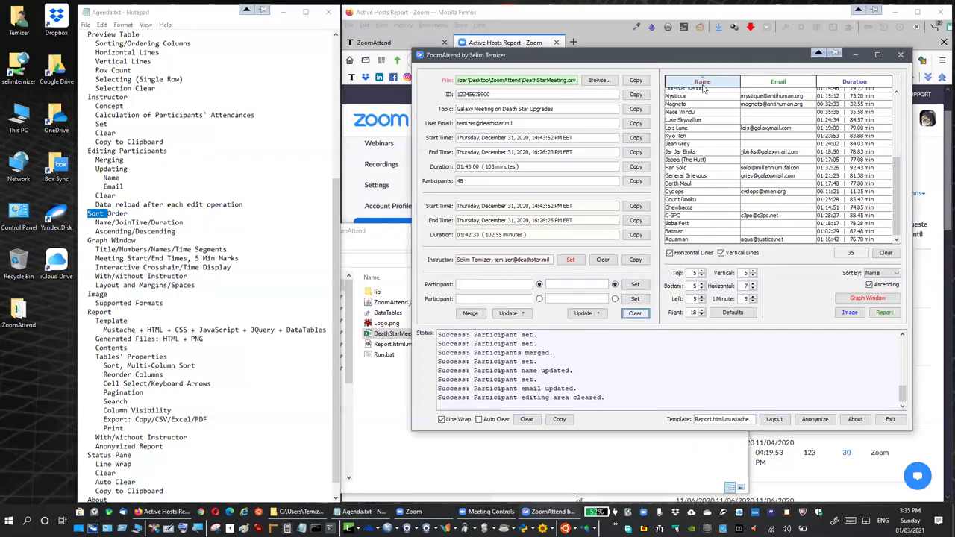
pyautogui.scroll(1, 711, 153)
pyautogui.scroll(3, 746, 129)
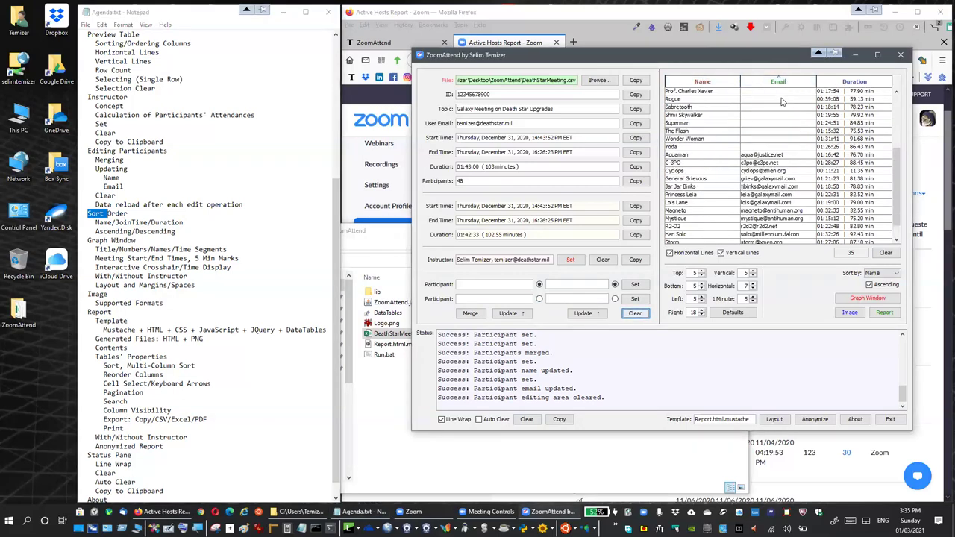
pyautogui.scroll(2, 783, 101)
pyautogui.scroll(3, 781, 126)
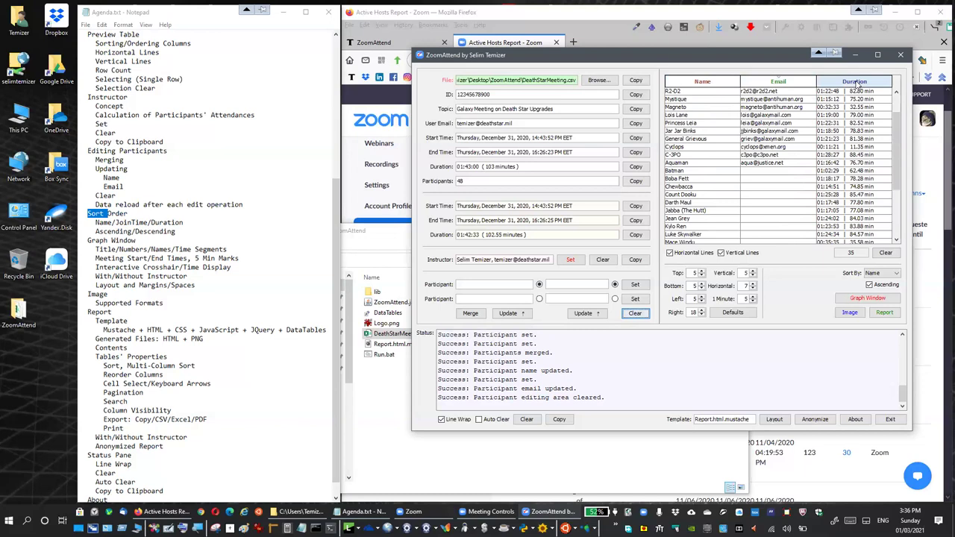
pyautogui.click(702, 82)
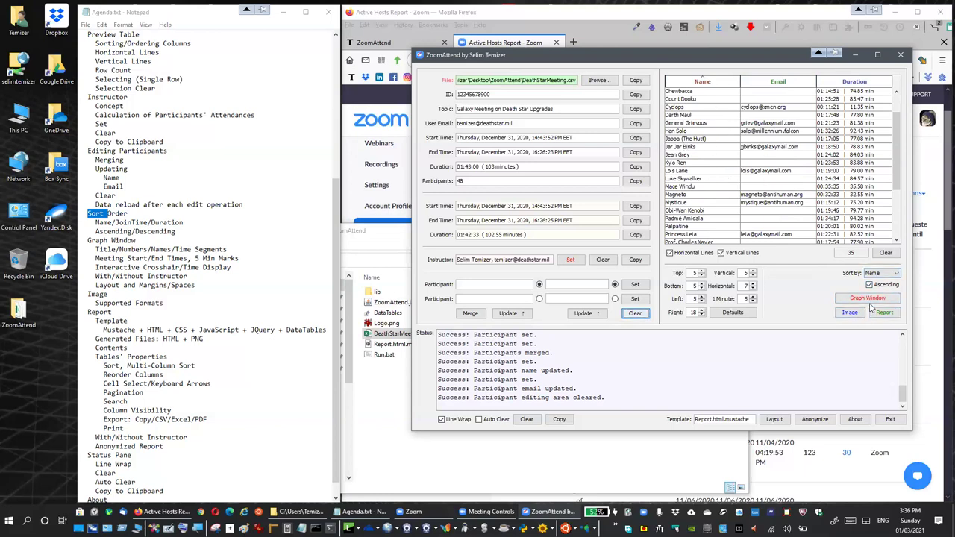
# Step: Open the Sort By choices for the graph's participant order
pyautogui.click(888, 276)
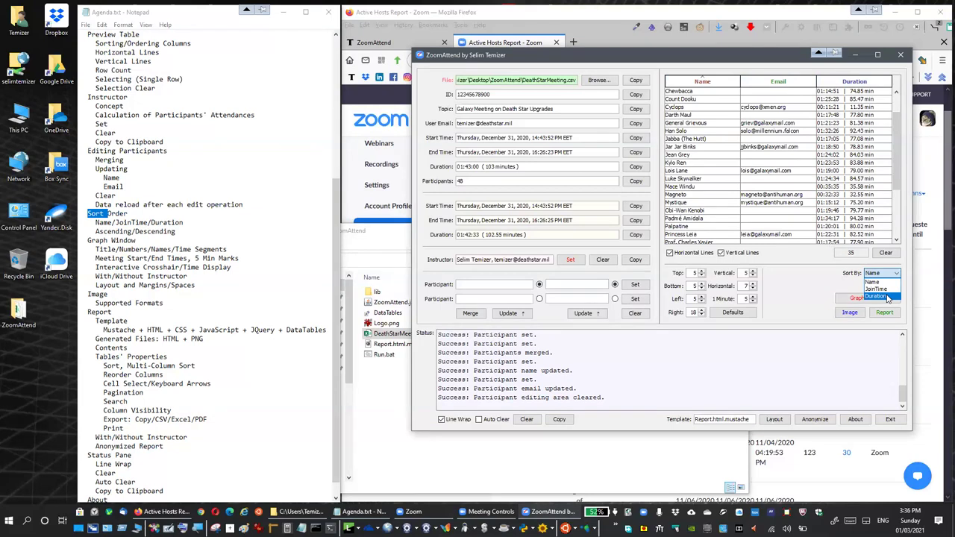
# Step: Keep the participants sorted by Name in ascending order and open the graph window, placing it over the middle of the screen
pyautogui.click(884, 276)
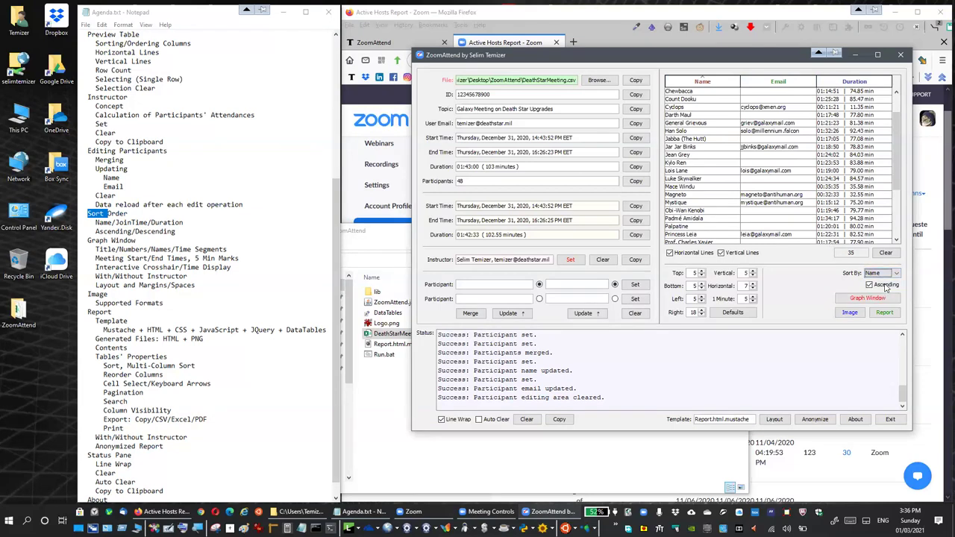
pyautogui.click(884, 286)
pyautogui.click(869, 285)
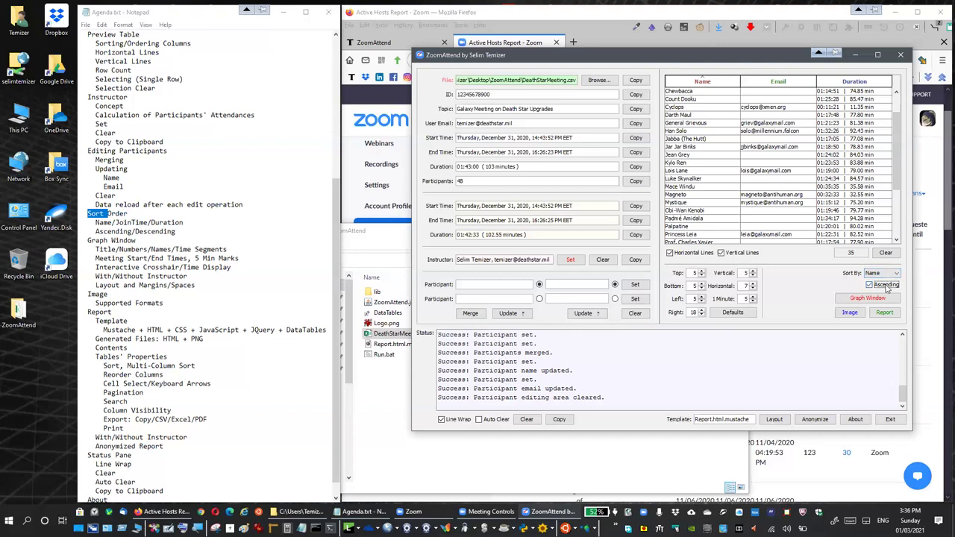
pyautogui.click(869, 298)
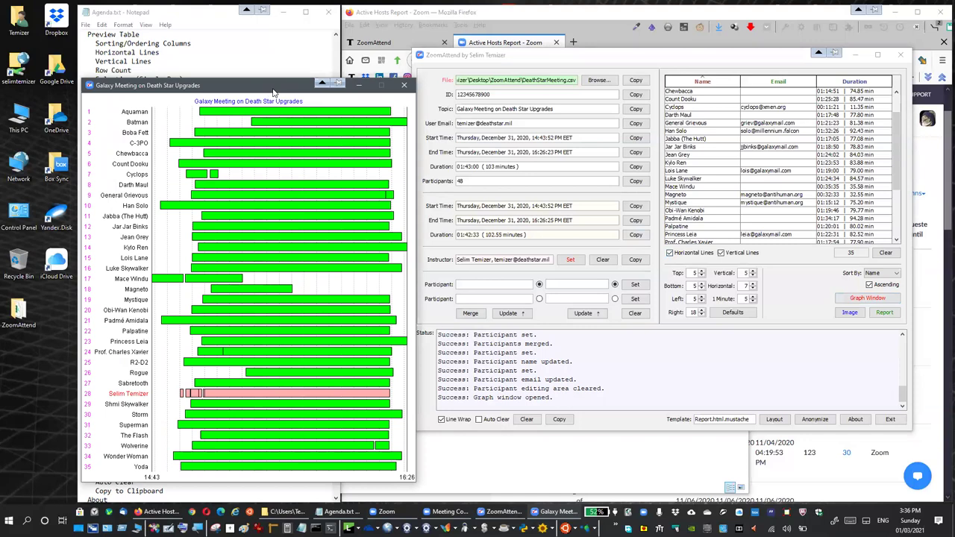
pyautogui.moveTo(273, 91); pyautogui.dragTo(526, 60)
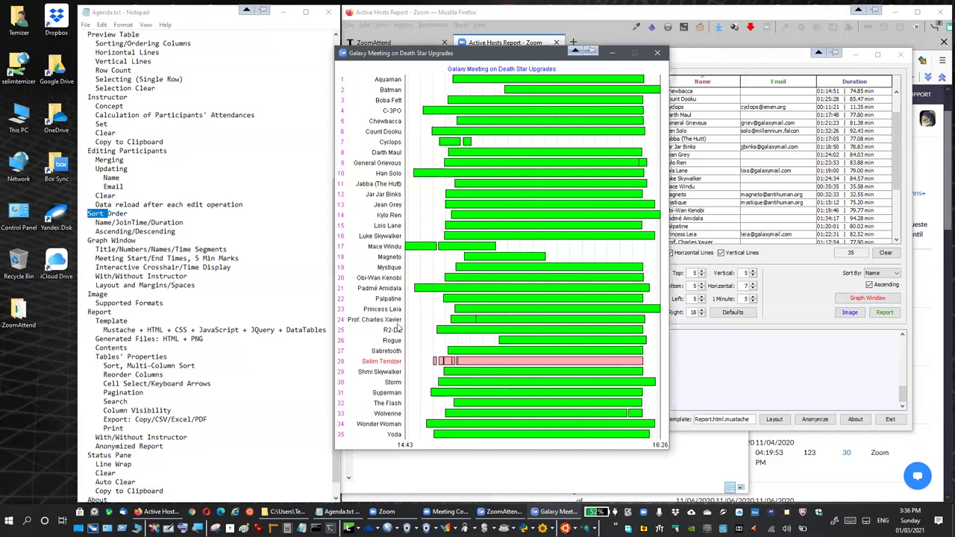
# Step: Highlight the agenda line "Title/Numbers/Names/Time Segments" and bring the attendance graph back to the front for inspection
pyautogui.click(880, 273)
pyautogui.moveTo(96, 249); pyautogui.dragTo(226, 250)
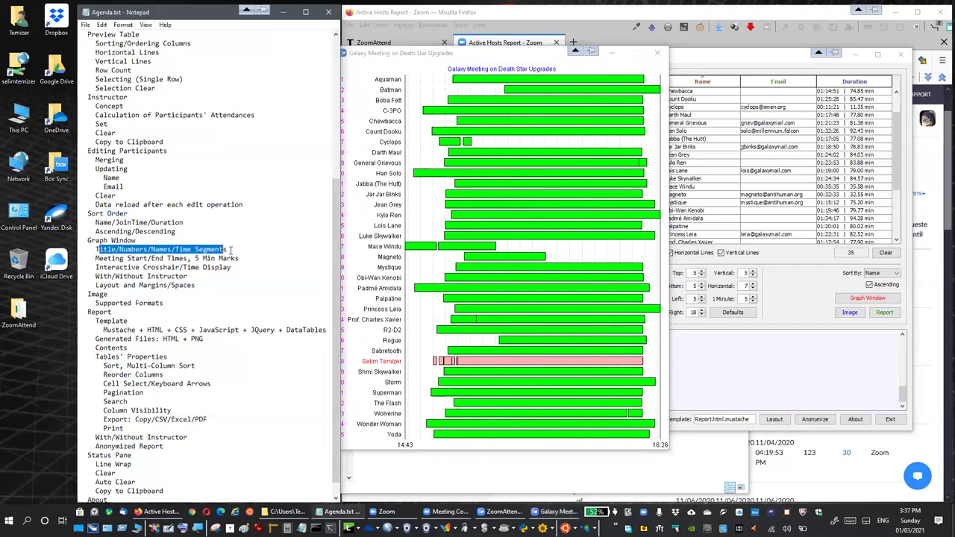
pyautogui.click(489, 57)
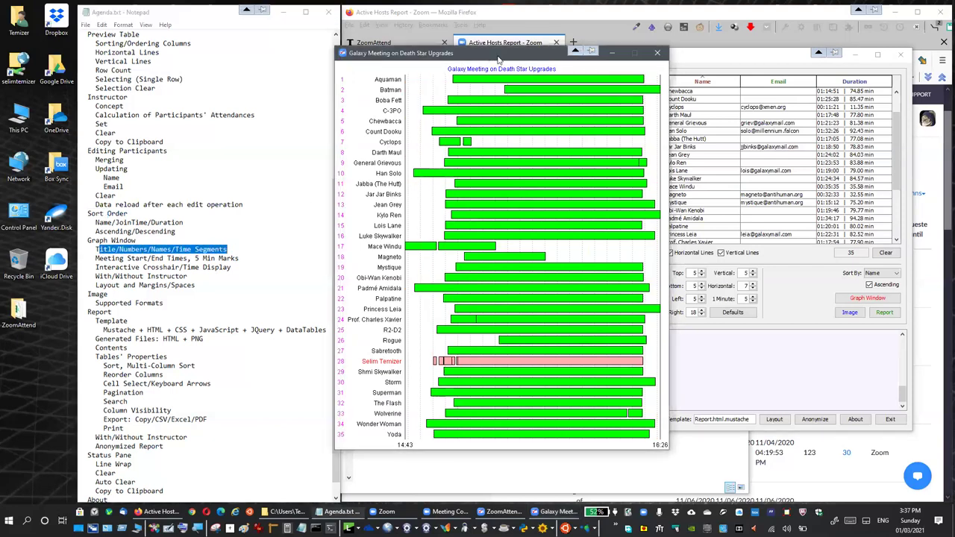
pyautogui.moveTo(498, 60); pyautogui.dragTo(512, 63)
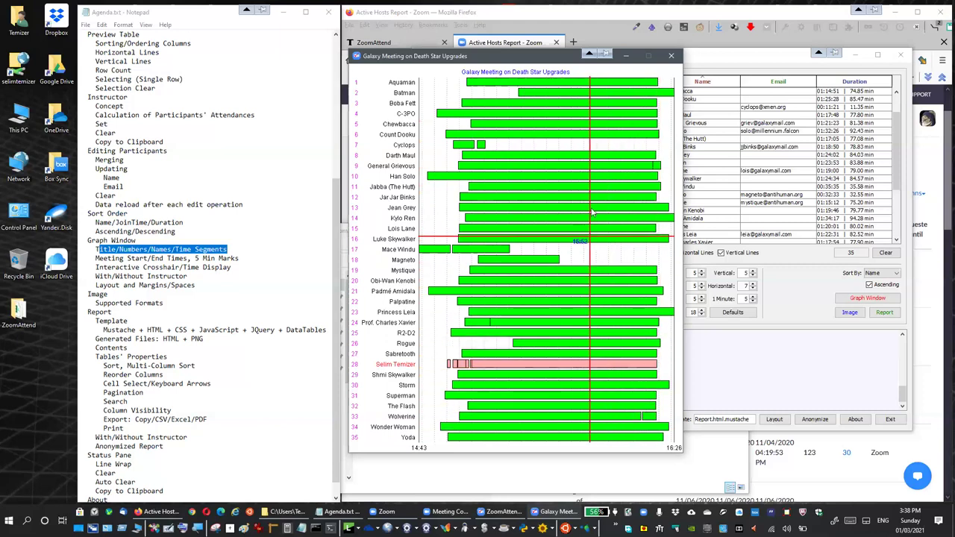
# Step: Clear the instructor and reopen the graph window to inspect the attendance chart without an instructor, closing it when done
pyautogui.click(670, 55)
pyautogui.click(601, 260)
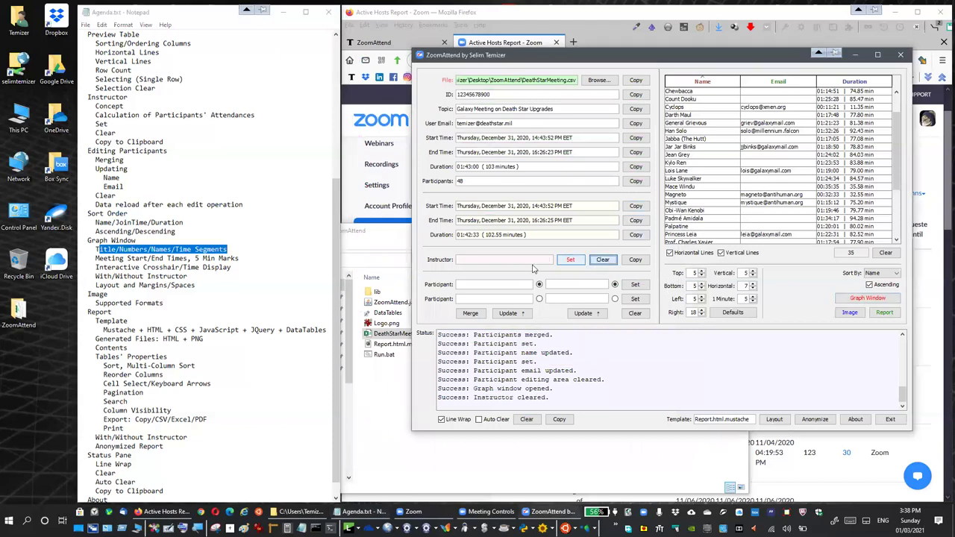
pyautogui.click(867, 298)
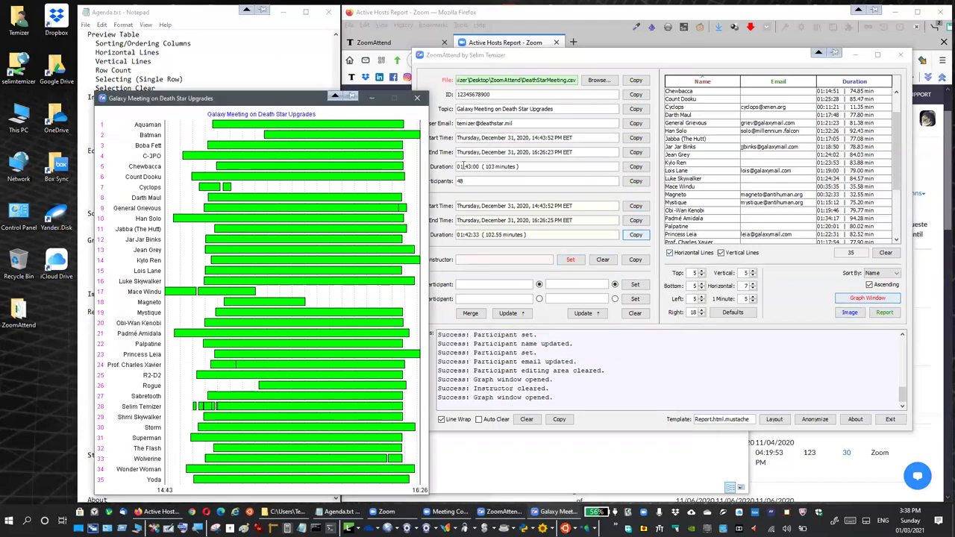
pyautogui.moveTo(310, 106); pyautogui.dragTo(513, 61)
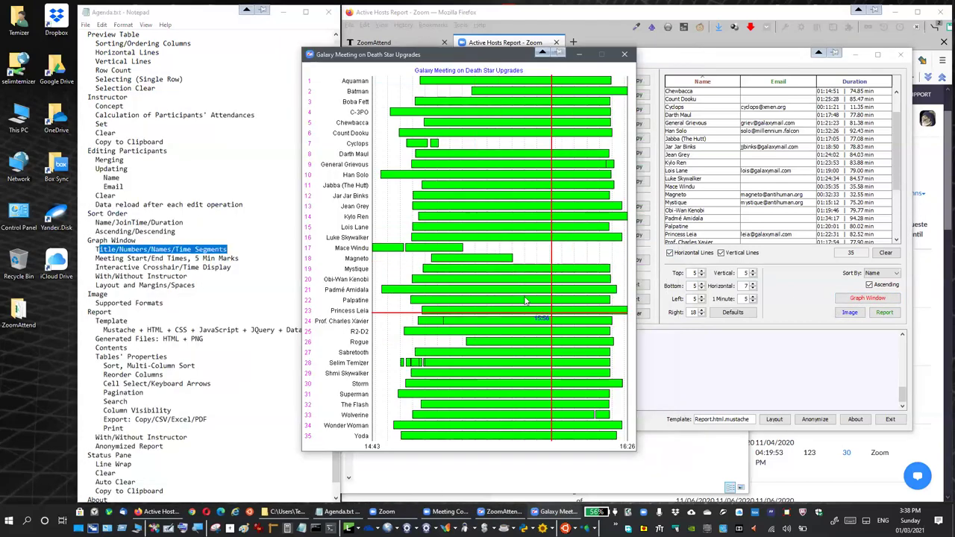
pyautogui.click(625, 56)
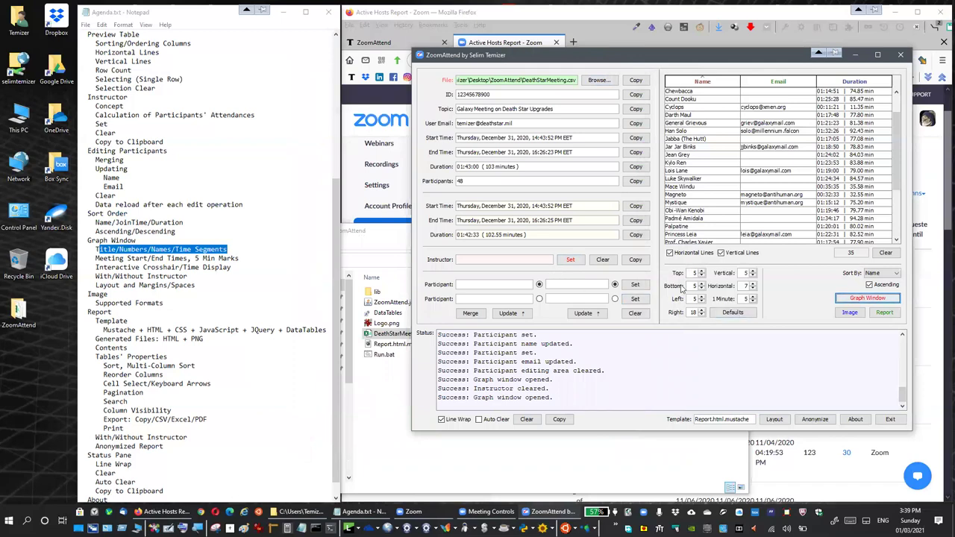
# Step: Reopen the attendance graph and display the Graph Layout diagram, arranging both windows side by side
pyautogui.click(855, 299)
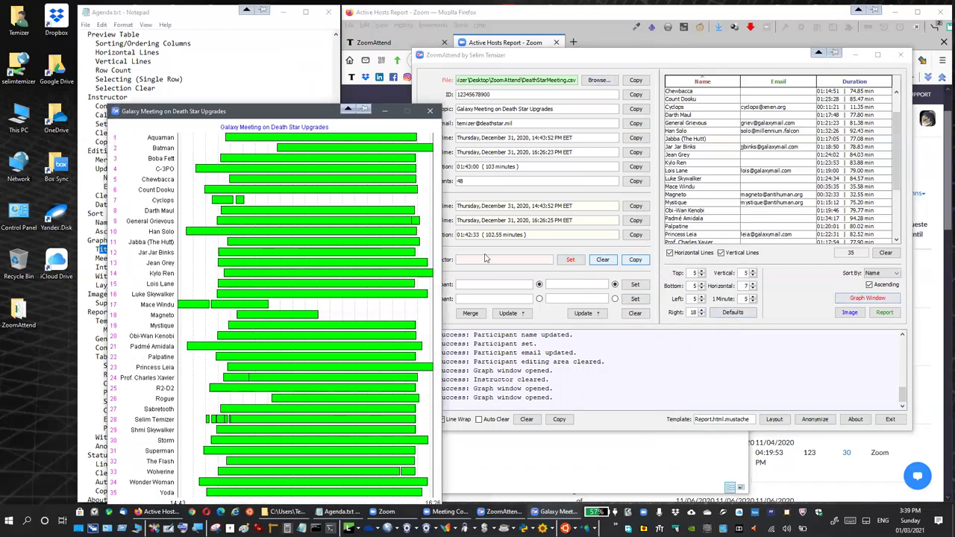
pyautogui.moveTo(332, 112); pyautogui.dragTo(337, 111)
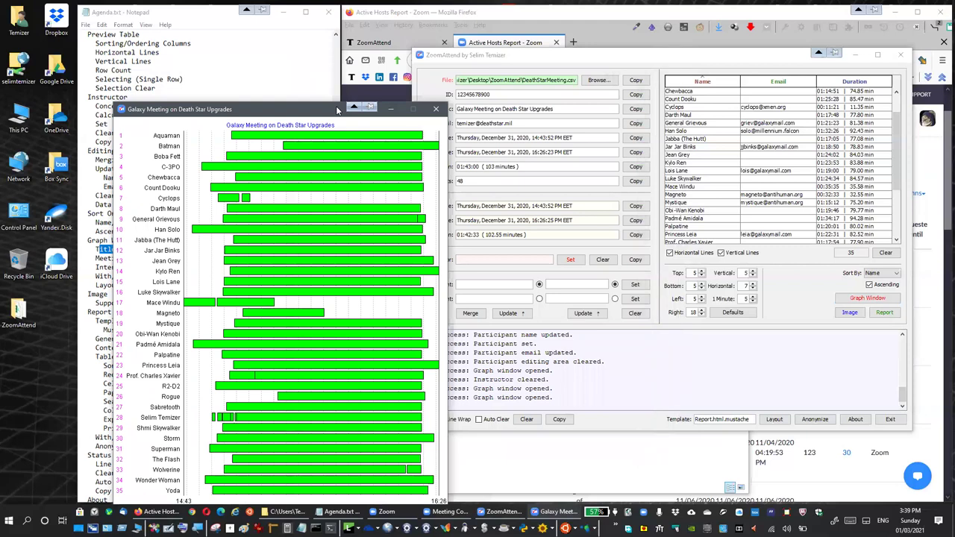
pyautogui.moveTo(337, 110); pyautogui.dragTo(543, 50)
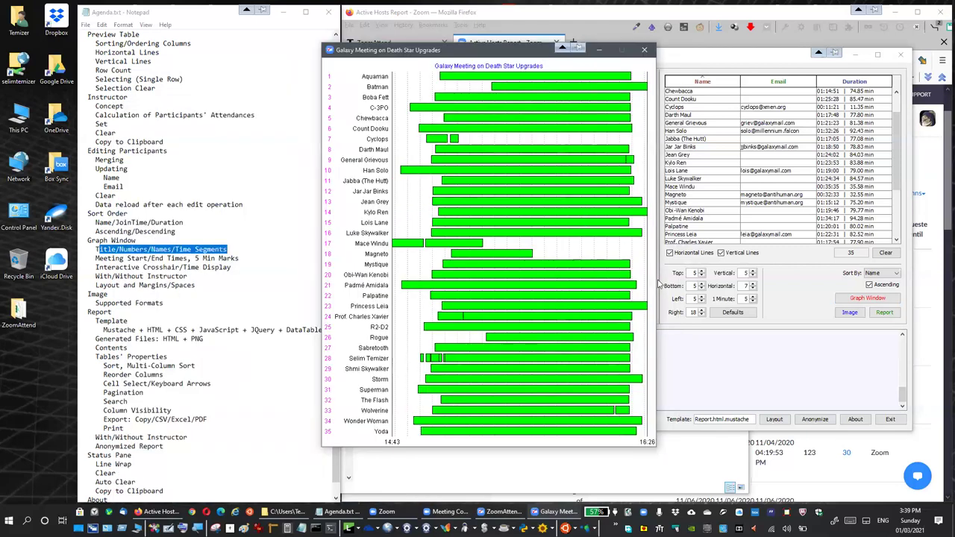
pyautogui.click(776, 423)
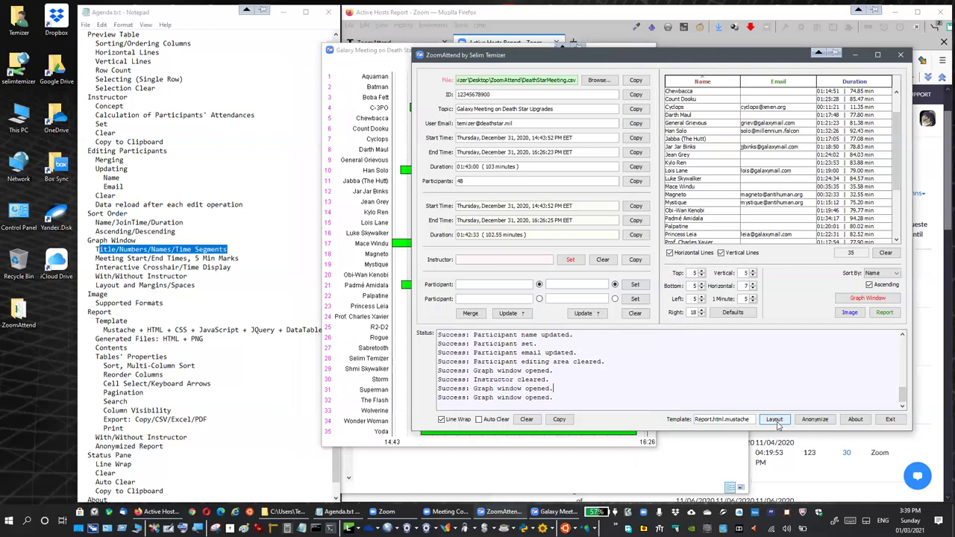
pyautogui.click(774, 420)
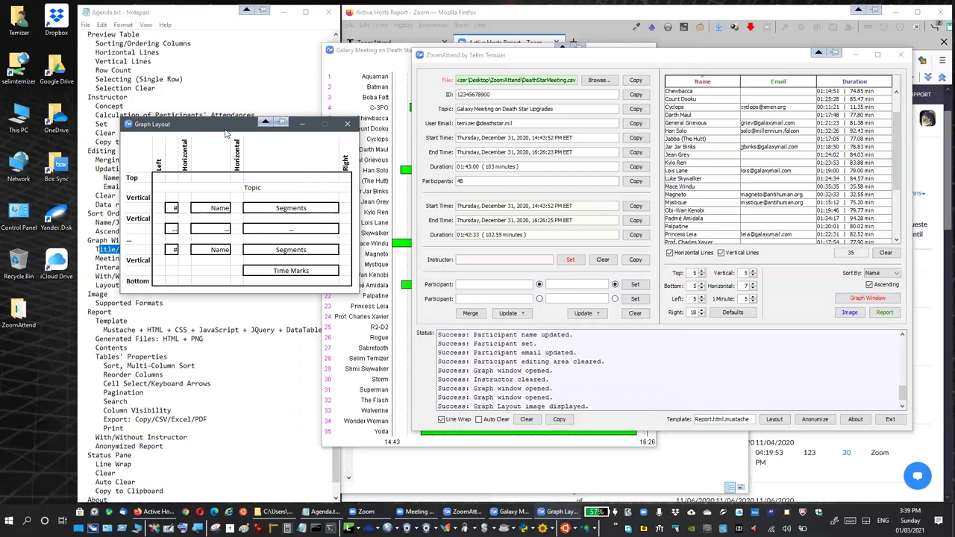
pyautogui.moveTo(226, 131); pyautogui.dragTo(184, 284)
pyautogui.click(363, 55)
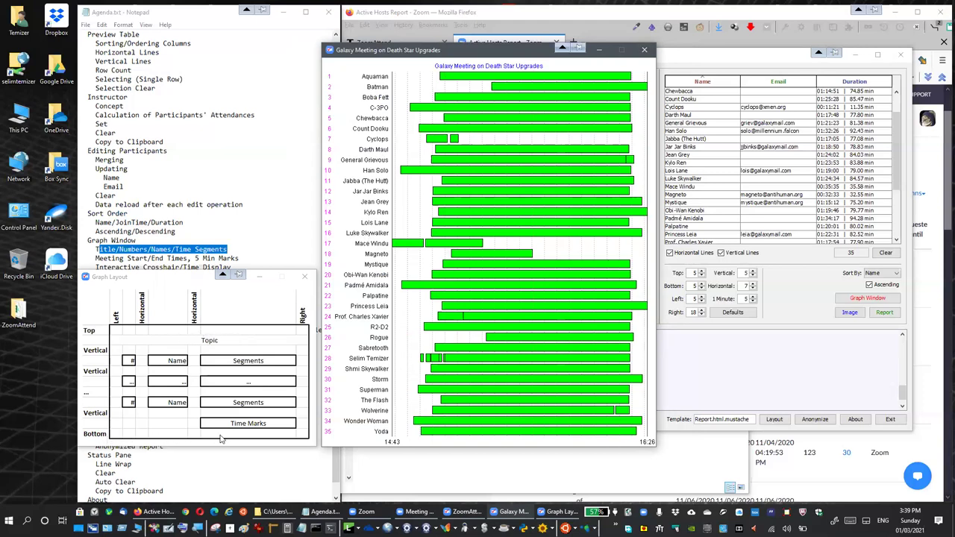
# Step: Move the main window clear of the graph, compare the margin fields with the chart, and restore the default graph spacing
pyautogui.click(693, 273)
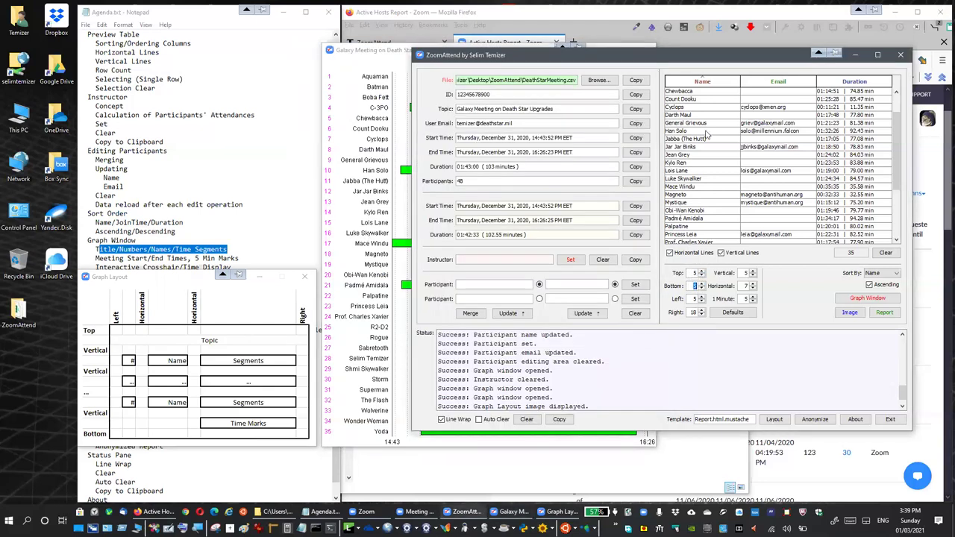
pyautogui.moveTo(716, 60); pyautogui.dragTo(750, 72)
pyautogui.click(440, 66)
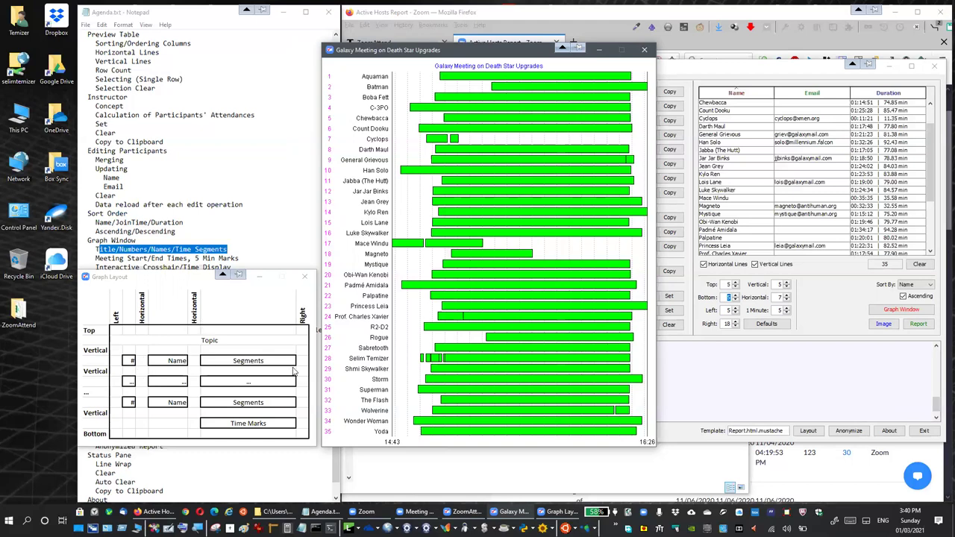
pyautogui.click(766, 324)
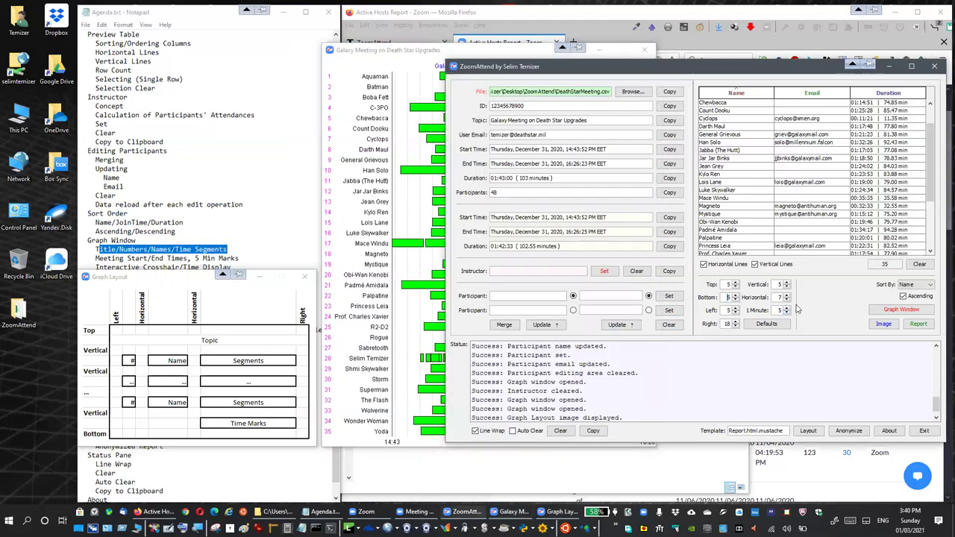
pyautogui.click(768, 325)
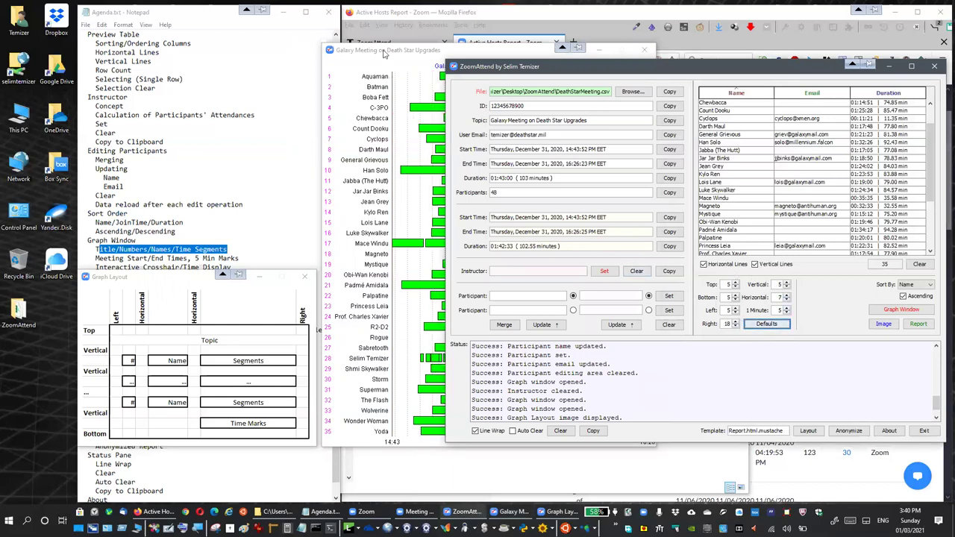
pyautogui.click(380, 215)
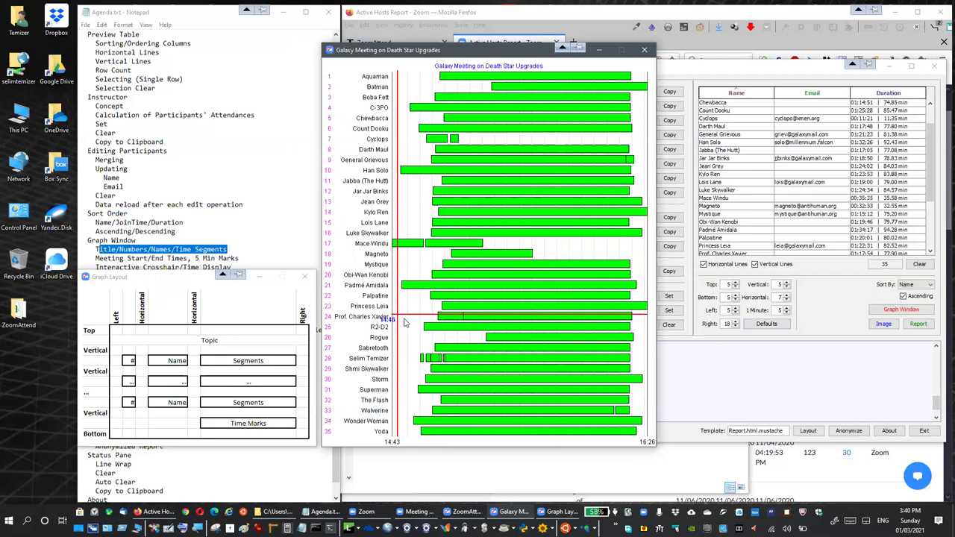
# Step: Set the graph's Horizontal spacing to 12 and open a new graph to compare, closing both graph windows when done
pyautogui.click(785, 296)
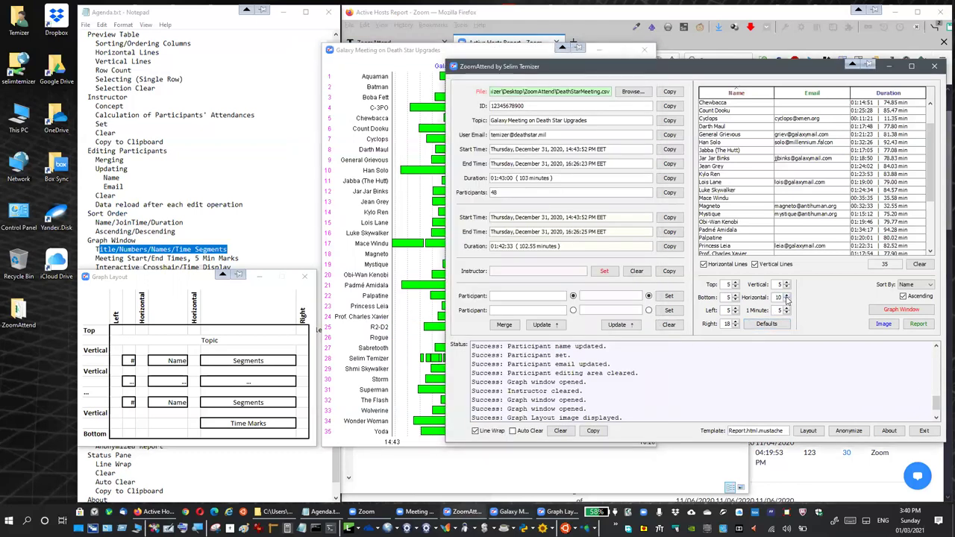
pyautogui.click(877, 314)
pyautogui.moveTo(171, 28); pyautogui.dragTo(615, 81)
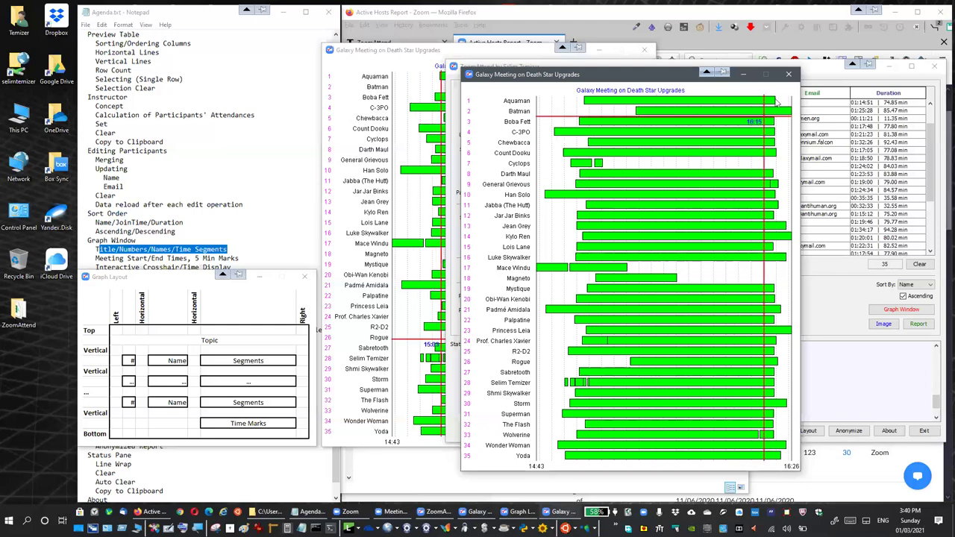
pyautogui.click(787, 74)
pyautogui.click(644, 50)
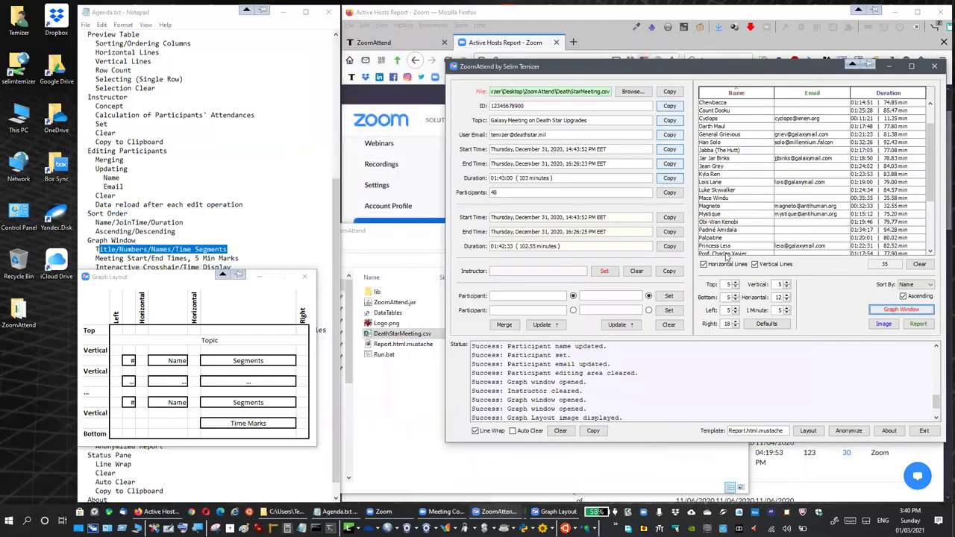
# Step: Set the graph's Vertical spacing to 2 and view the result in a new graph window before closing it
pyautogui.click(787, 287)
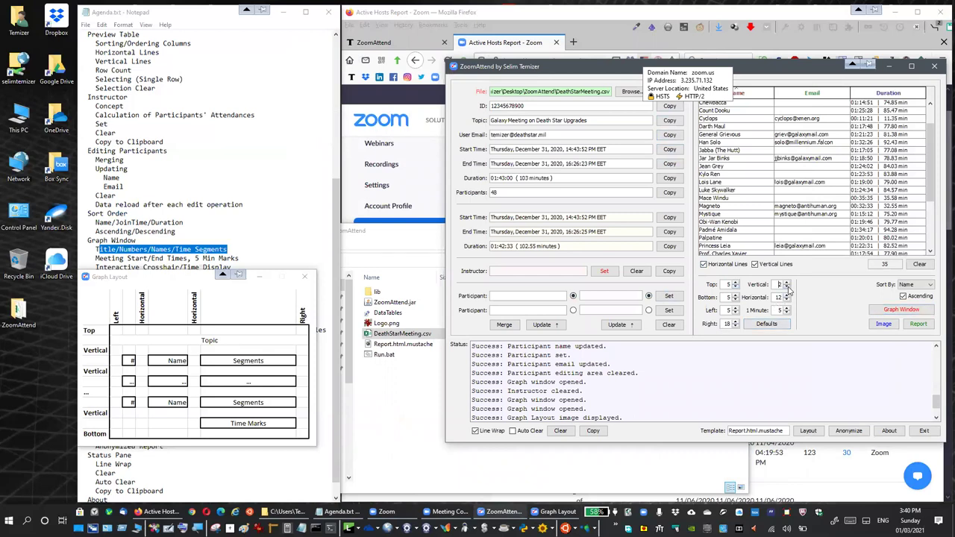
pyautogui.click(878, 310)
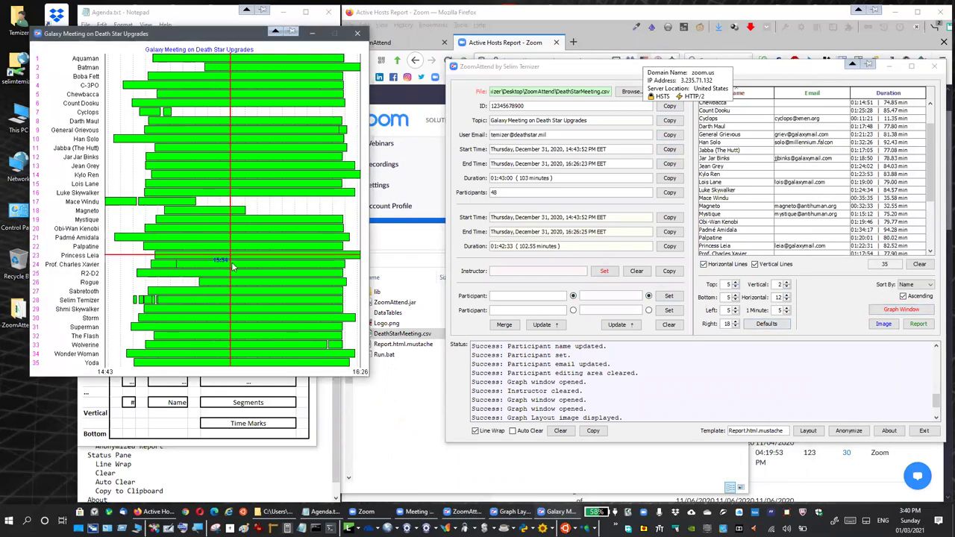
pyautogui.moveTo(223, 35); pyautogui.dragTo(514, 69)
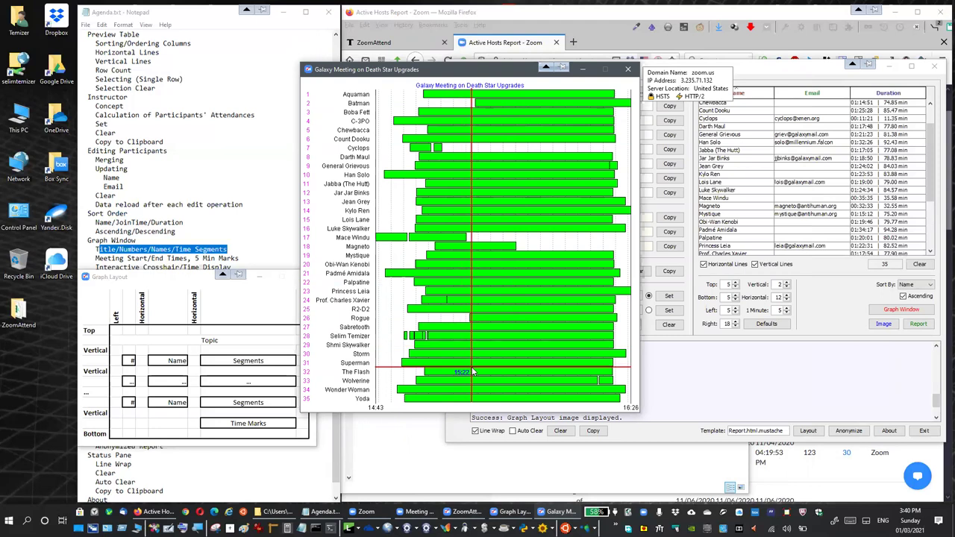
pyautogui.click(627, 70)
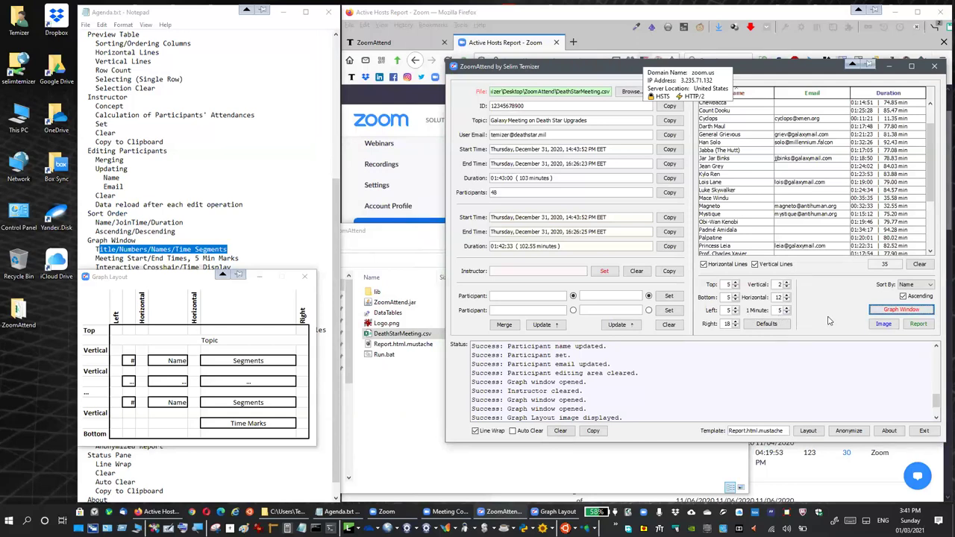
# Step: Set the graph's 1 Minute width to 8 and view the widened time segments in a new graph window
pyautogui.click(787, 308)
pyautogui.click(787, 308)
pyautogui.click(881, 311)
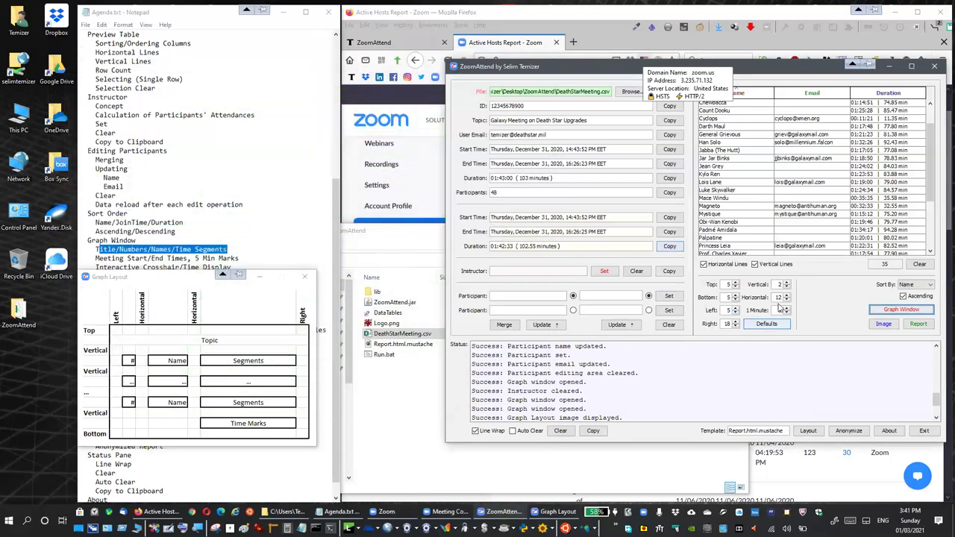
pyautogui.click(536, 59)
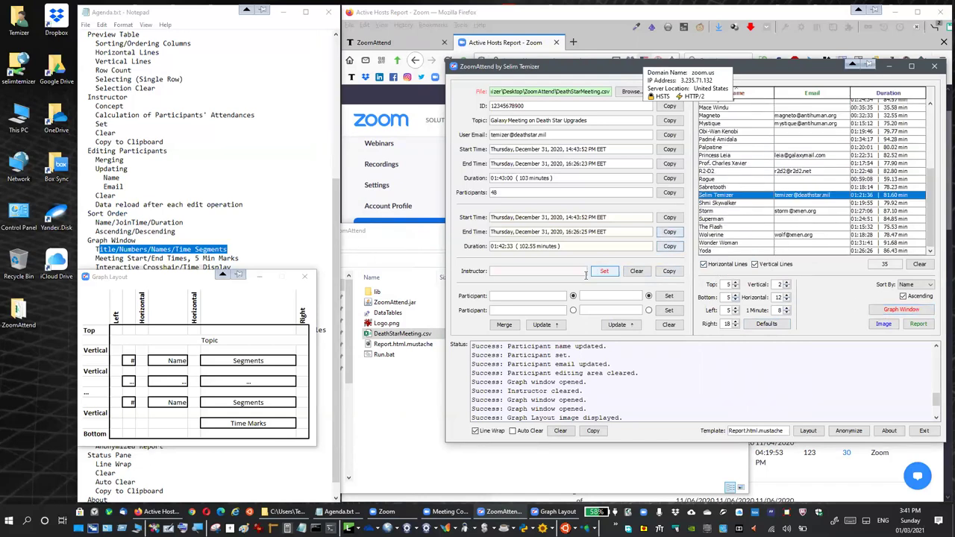
# Step: Set the selected participant in the preview table as instructor and check the highlighted row in the graph window
pyautogui.click(604, 271)
pyautogui.click(901, 308)
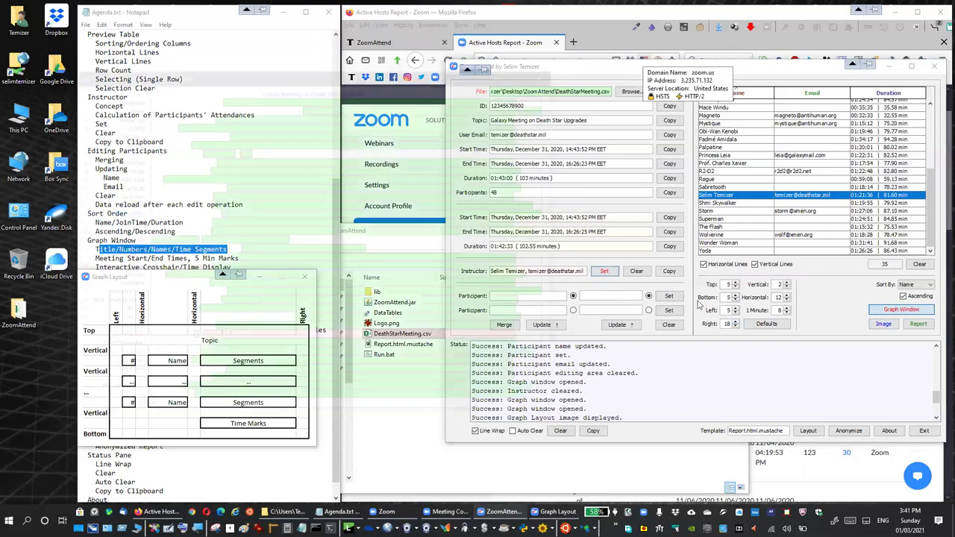
pyautogui.click(556, 73)
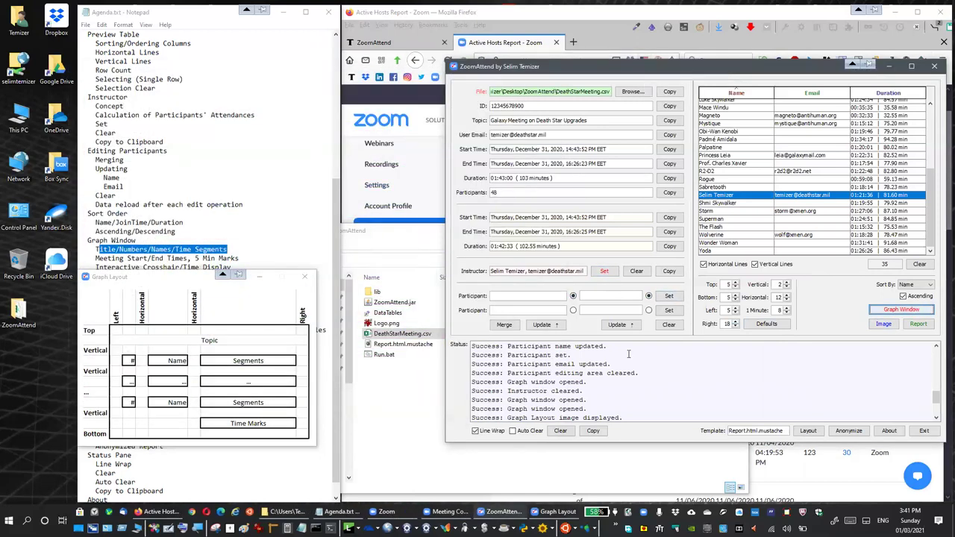
# Step: Restore the default graph margins and spacing and open the graph window with the instructor included
pyautogui.click(769, 324)
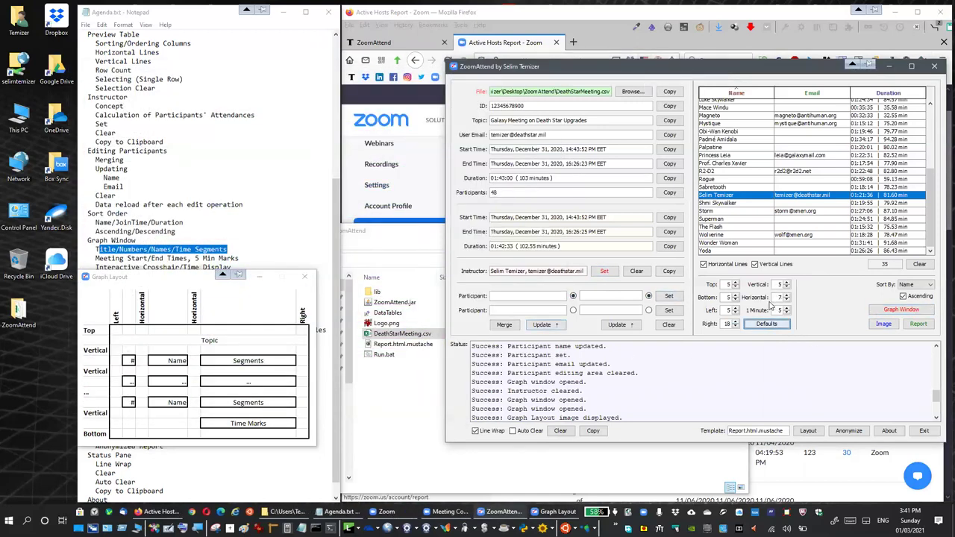
pyautogui.click(894, 310)
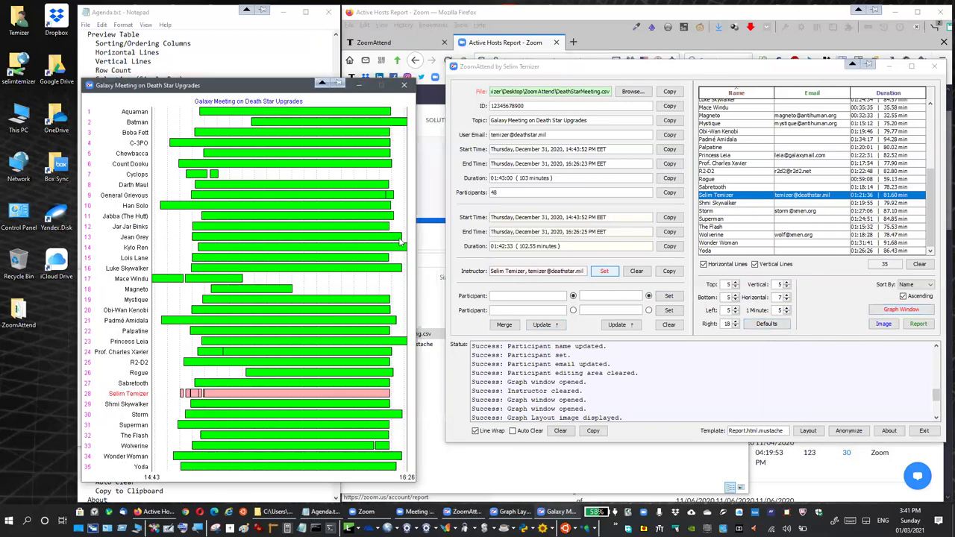
# Step: Close the open graph window, sort the graph by JoinTime and view it in a new graph window
pyautogui.moveTo(276, 91); pyautogui.dragTo(470, 58)
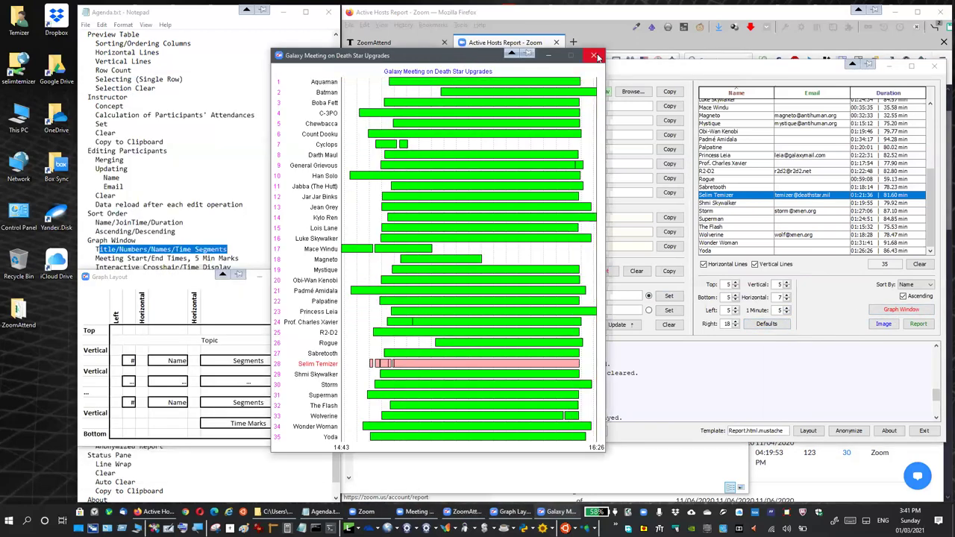
pyautogui.click(598, 58)
pyautogui.click(928, 286)
pyautogui.click(917, 298)
pyautogui.click(894, 310)
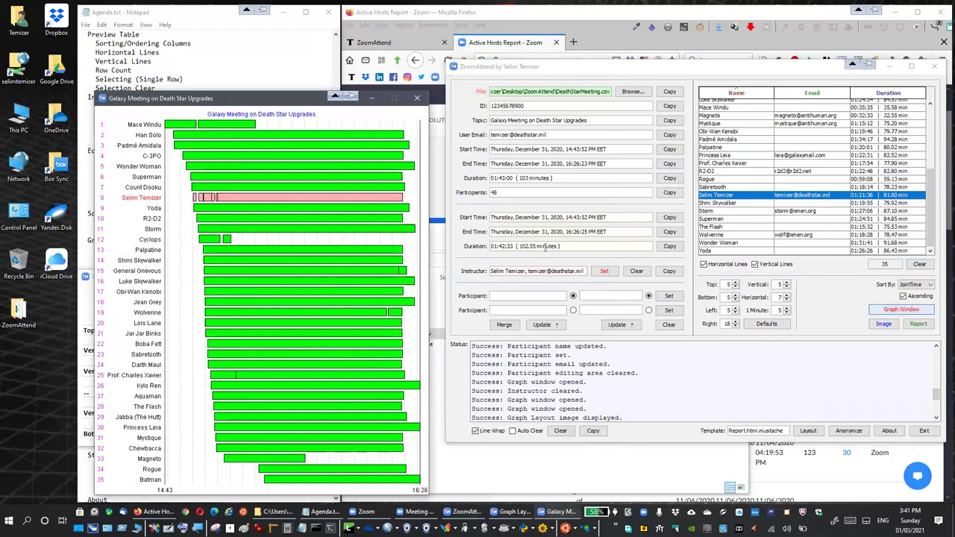
pyautogui.moveTo(316, 99); pyautogui.dragTo(492, 52)
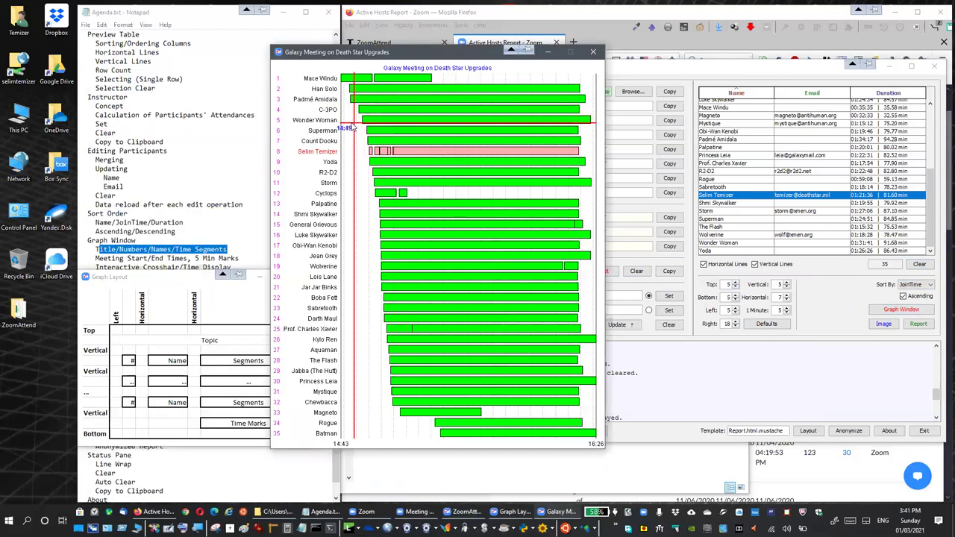
# Step: Close the Graph Layout image and the graph window sorted by join time
pyautogui.click(179, 279)
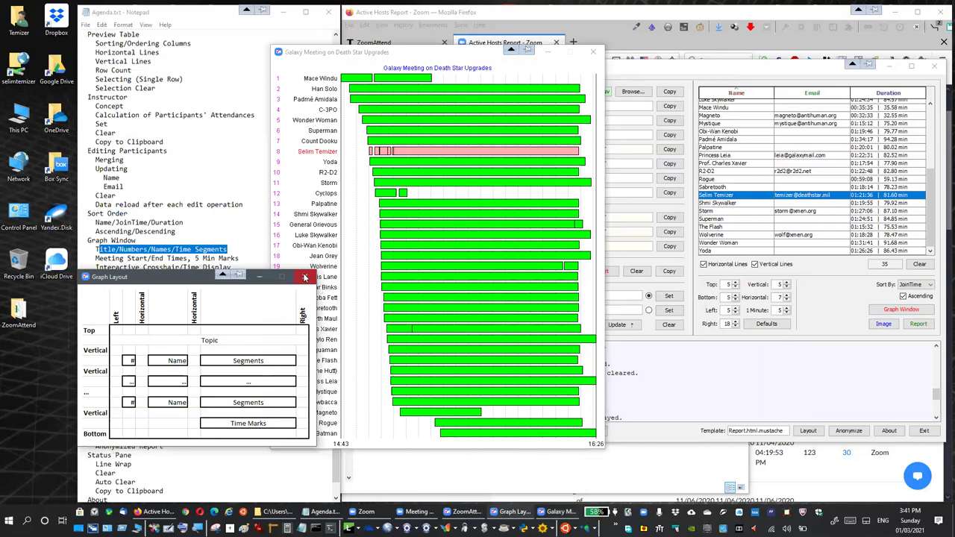
pyautogui.click(305, 277)
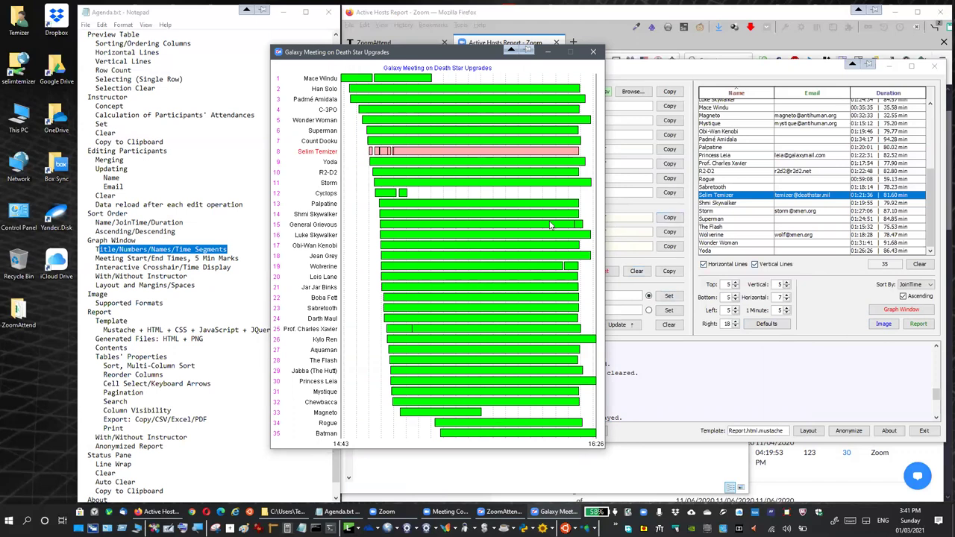
pyautogui.click(594, 53)
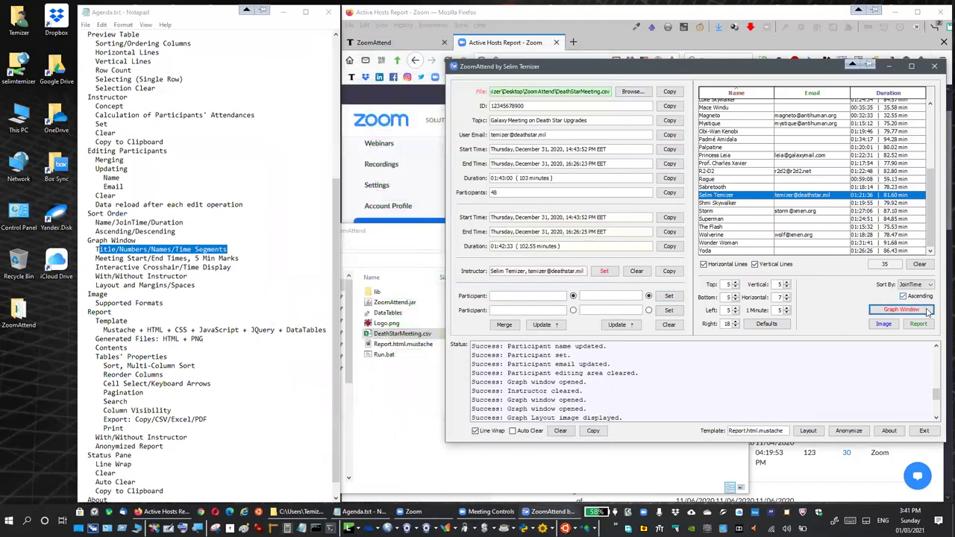
# Step: Sort the graph by Duration and view it in a new graph window before closing it
pyautogui.click(916, 285)
pyautogui.click(914, 308)
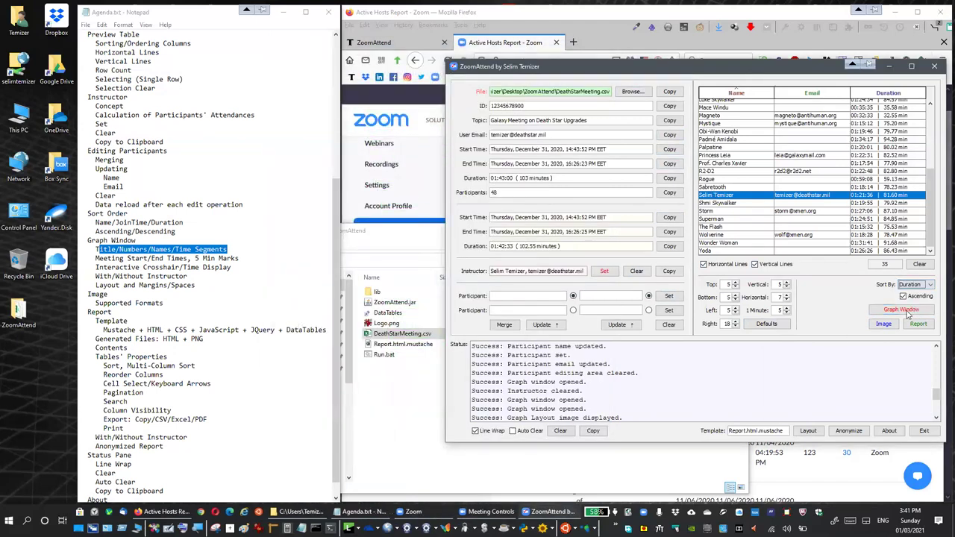
pyautogui.click(906, 312)
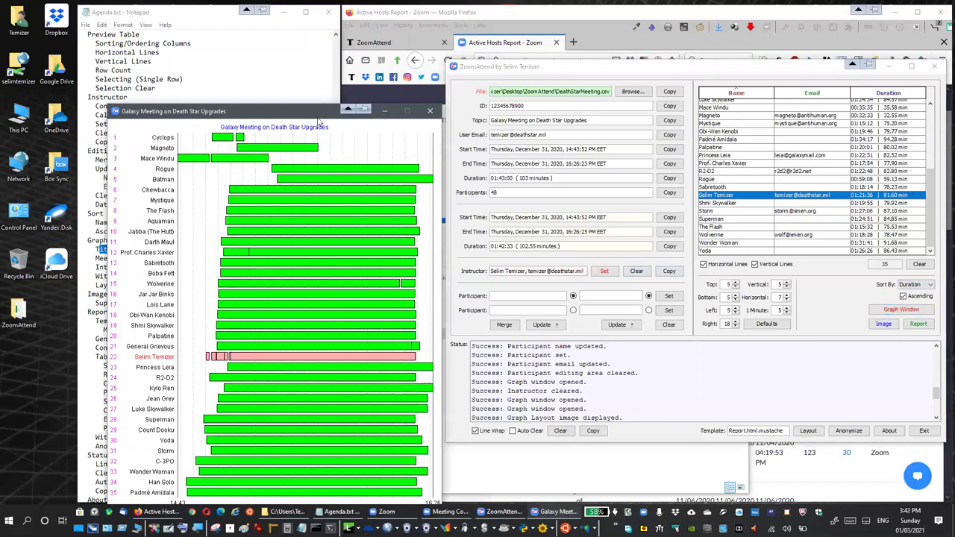
pyautogui.moveTo(316, 116); pyautogui.dragTo(502, 56)
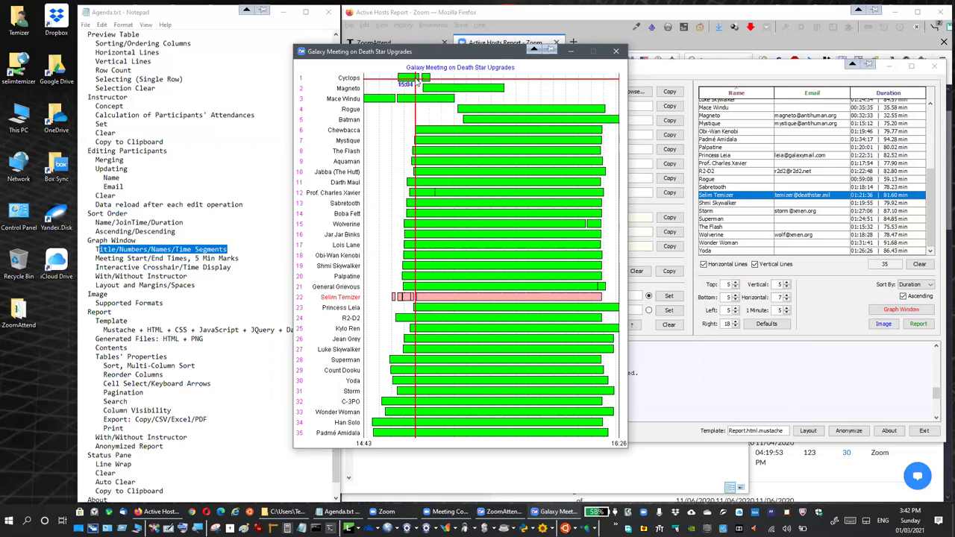
pyautogui.click(616, 52)
# Step: Sort the graph by Name again and view it in a new graph window before closing it
pyautogui.click(916, 284)
pyautogui.click(912, 304)
pyautogui.click(910, 307)
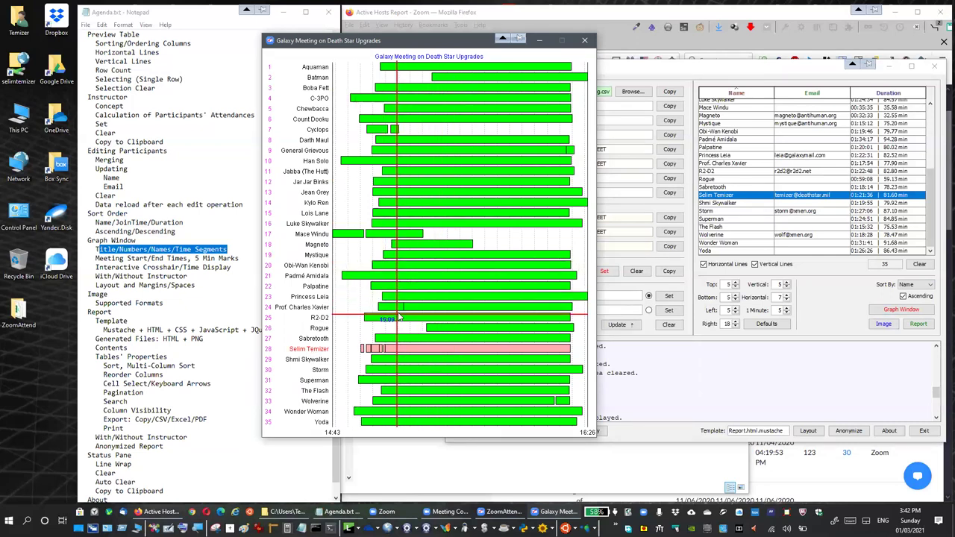
pyautogui.click(585, 41)
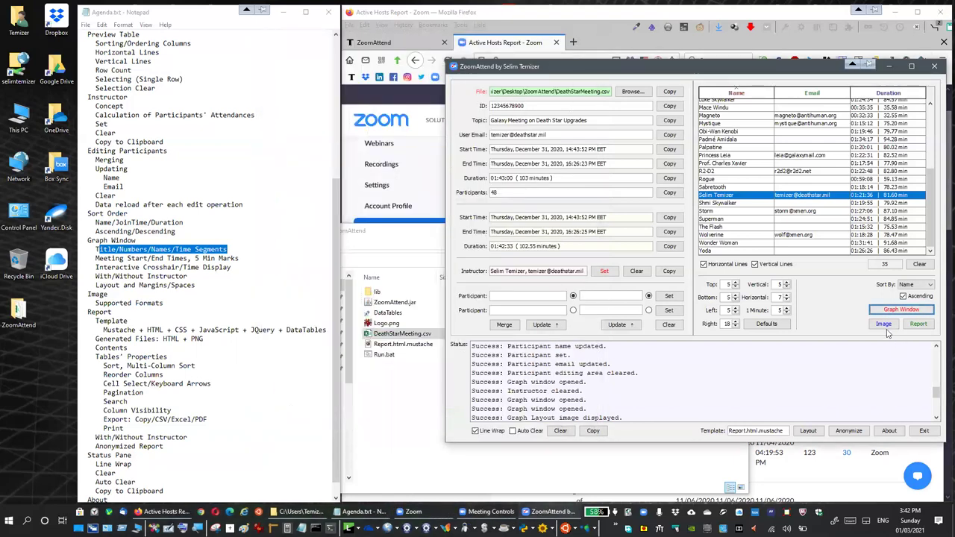
# Step: Save the attendance graph as the image file ZoomAttendGraph.gif on the Desktop
pyautogui.click(886, 328)
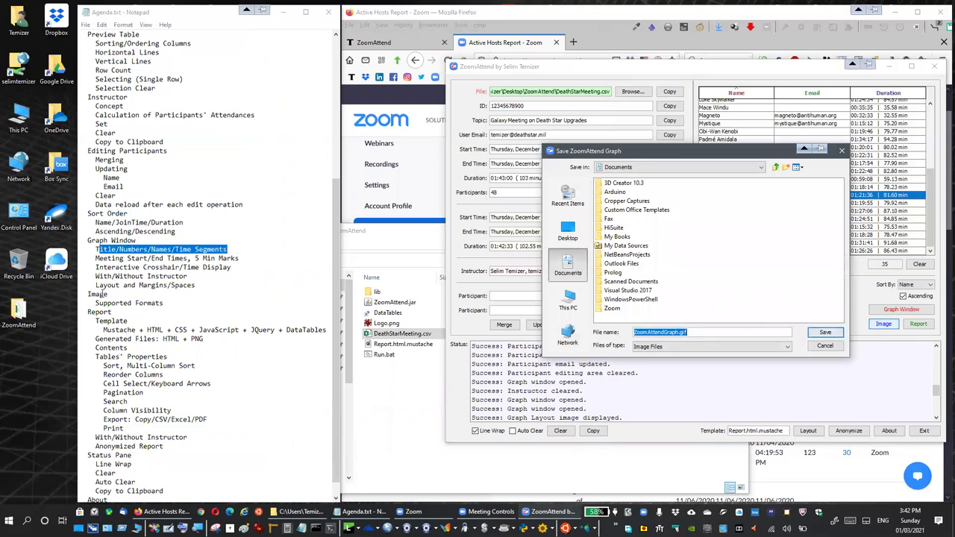
pyautogui.doubleClick(97, 294)
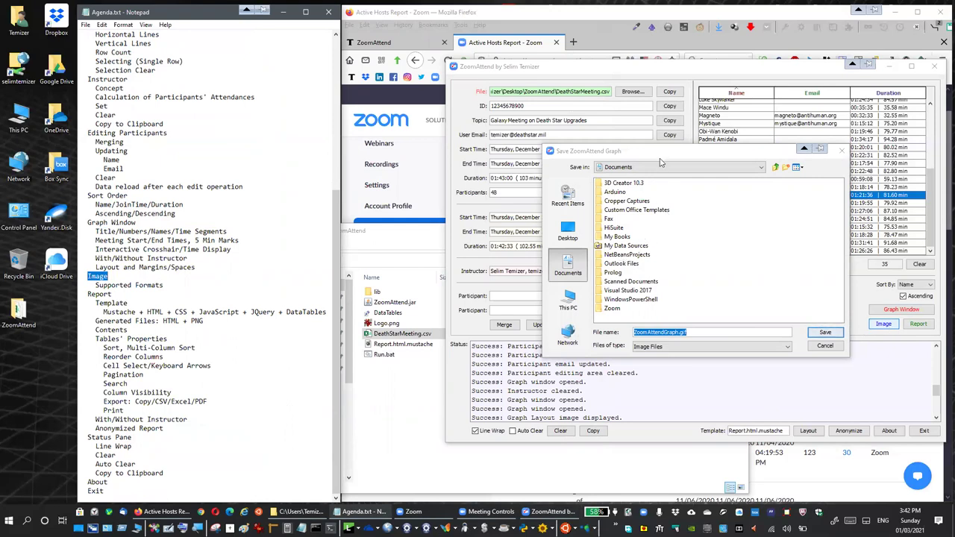
pyautogui.click(621, 246)
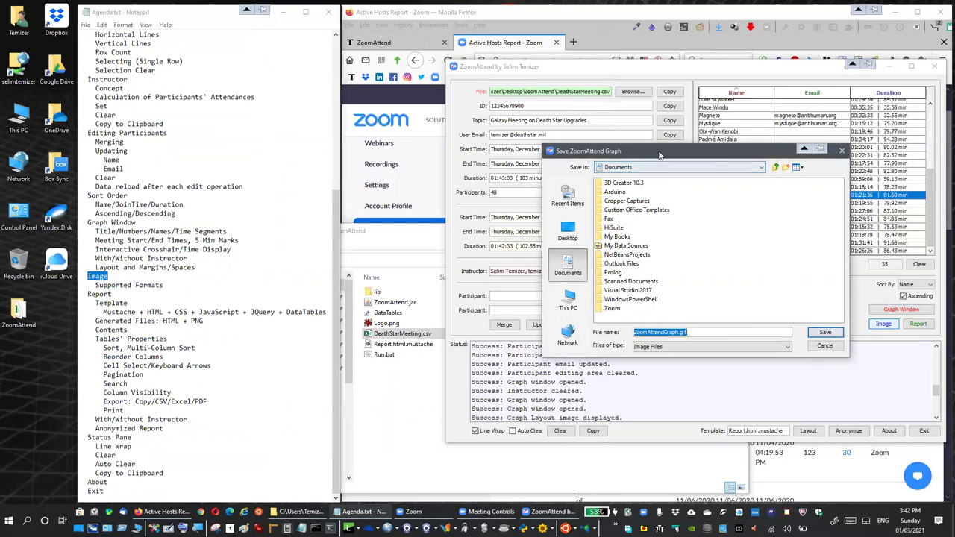
pyautogui.click(549, 233)
pyautogui.click(671, 339)
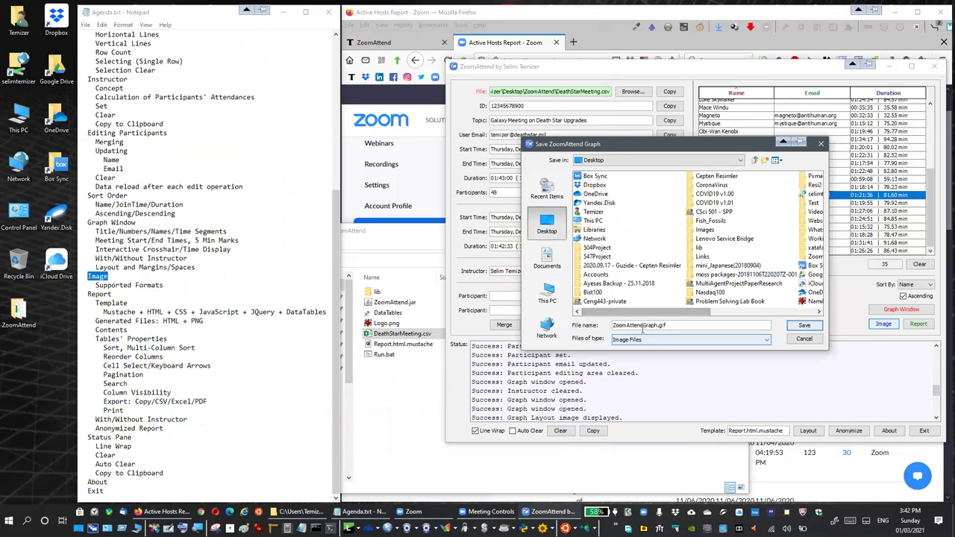
pyautogui.click(656, 349)
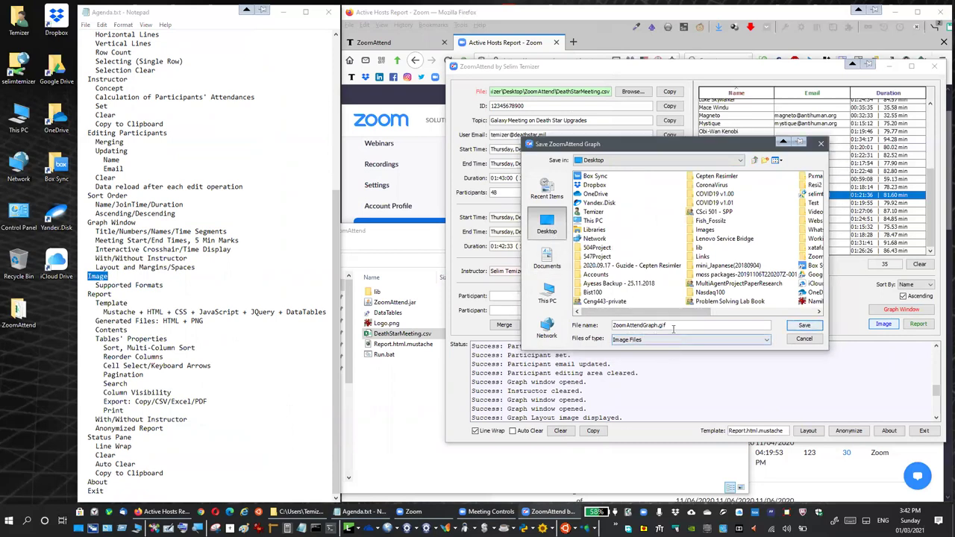
pyautogui.click(802, 326)
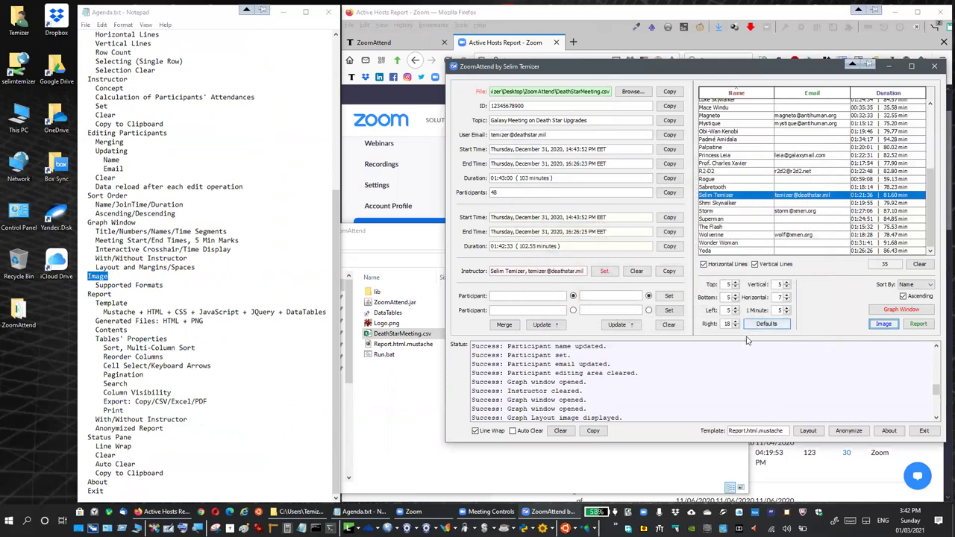
# Step: Open the saved ZoomAttendGraph.gif from the Desktop in IrfanView, look over the graph and close the viewer
pyautogui.doubleClick(19, 360)
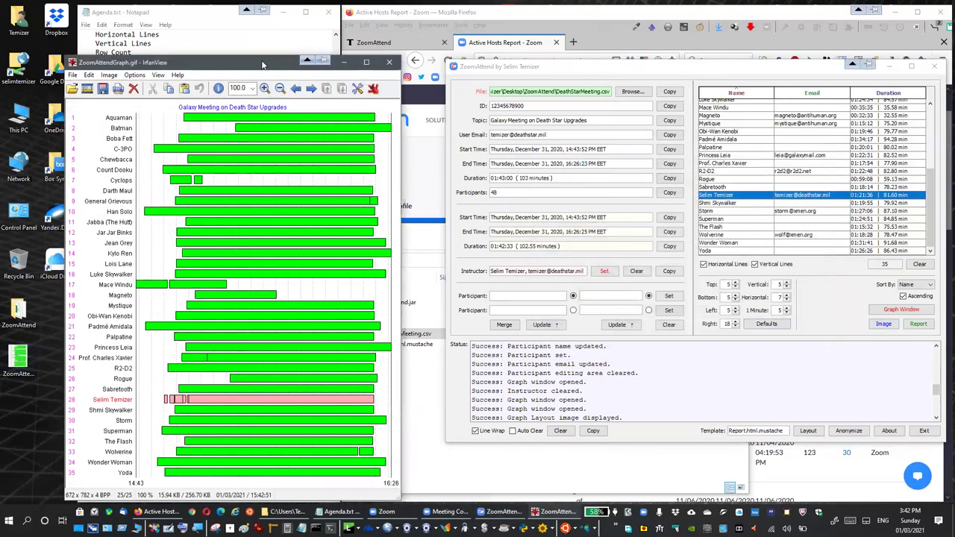
pyautogui.moveTo(261, 65); pyautogui.dragTo(312, 38)
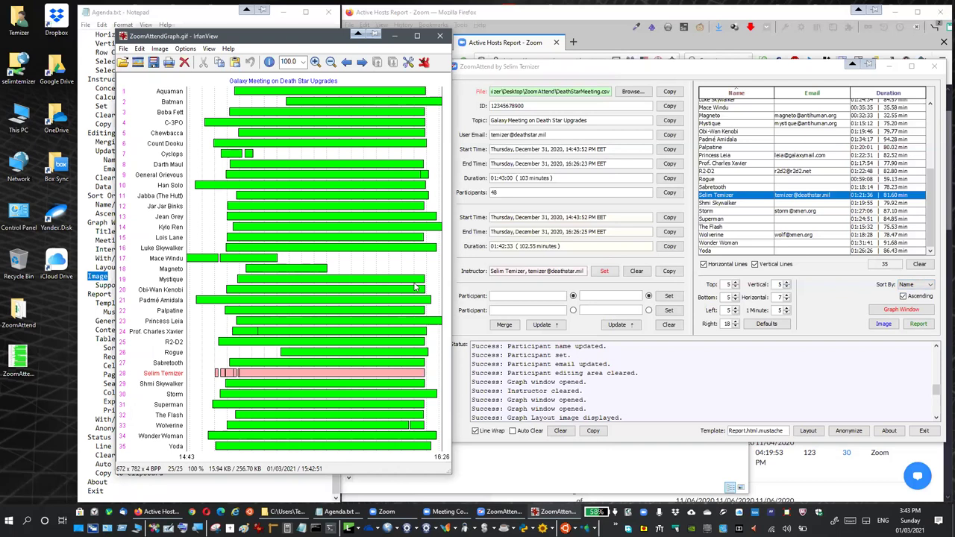
pyautogui.moveTo(280, 37); pyautogui.dragTo(268, 42)
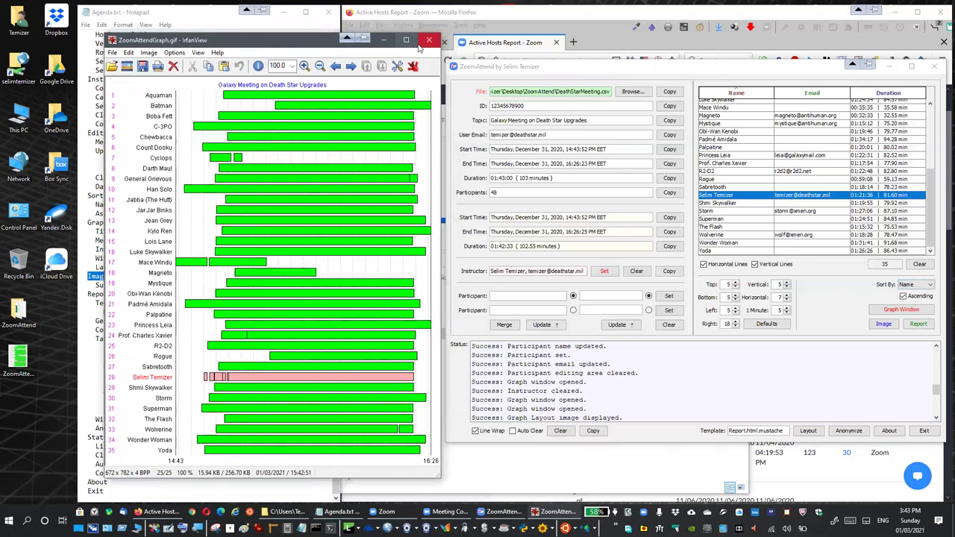
pyautogui.click(429, 40)
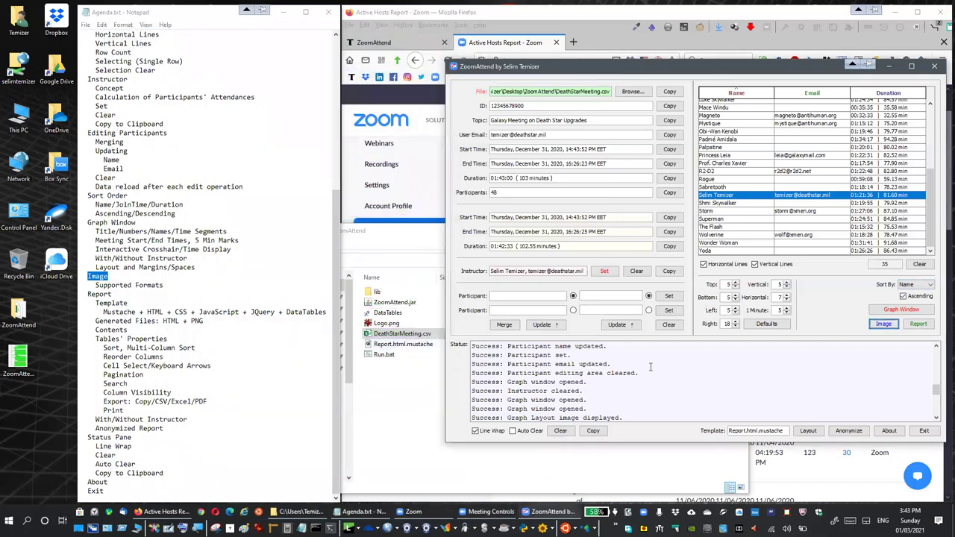
# Step: Start and cancel another graph image save, and examine the supported image formats noted in the status log
pyautogui.moveTo(936, 396); pyautogui.dragTo(936, 412)
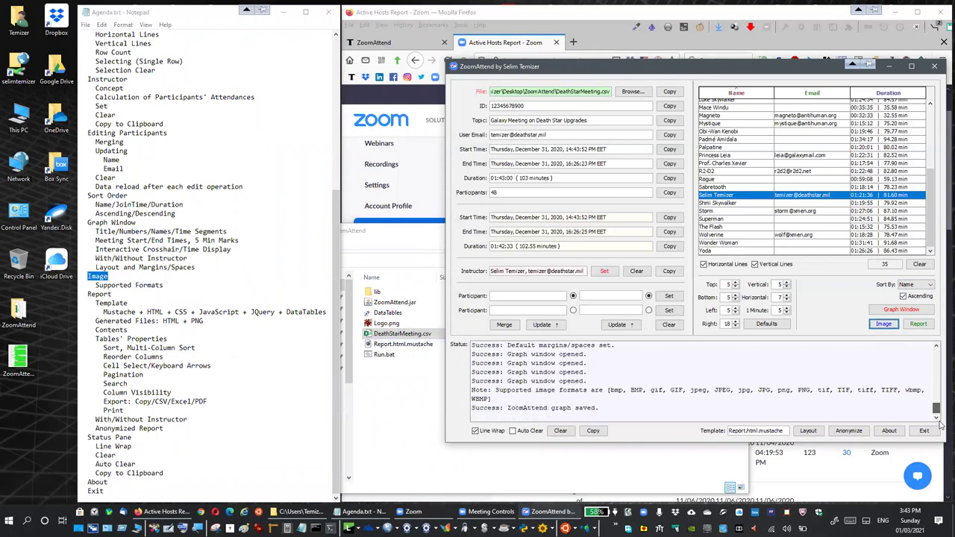
pyautogui.click(882, 325)
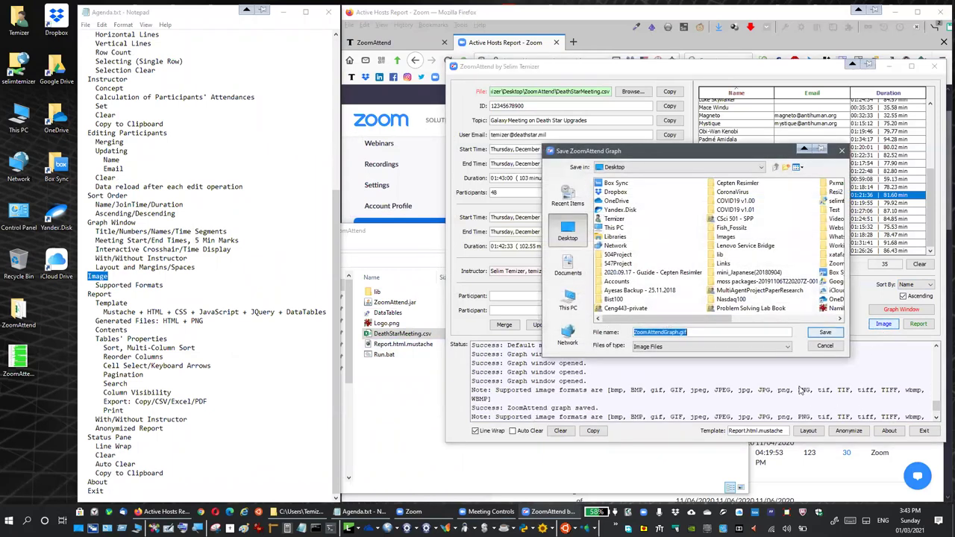
pyautogui.click(825, 346)
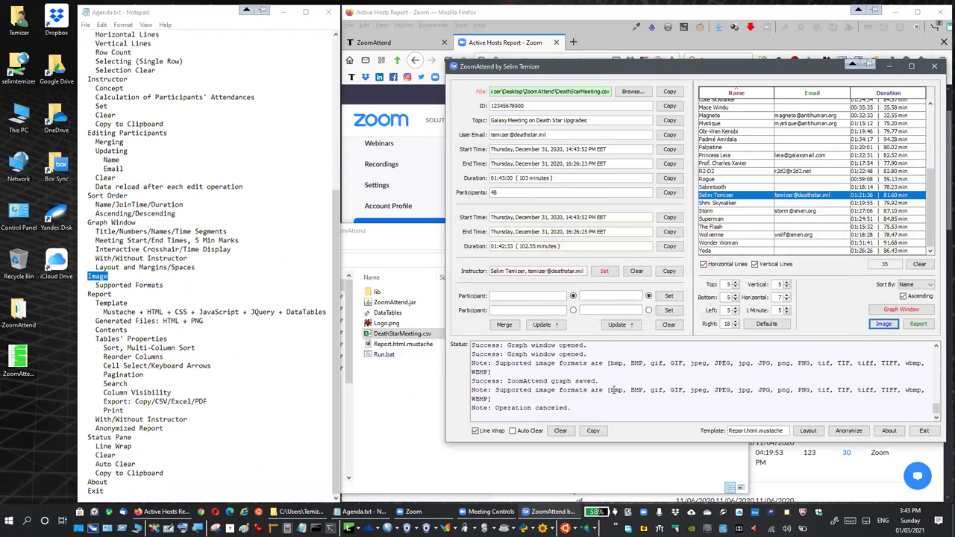
pyautogui.moveTo(612, 390); pyautogui.dragTo(877, 403)
pyautogui.moveTo(570, 400); pyautogui.dragTo(489, 401)
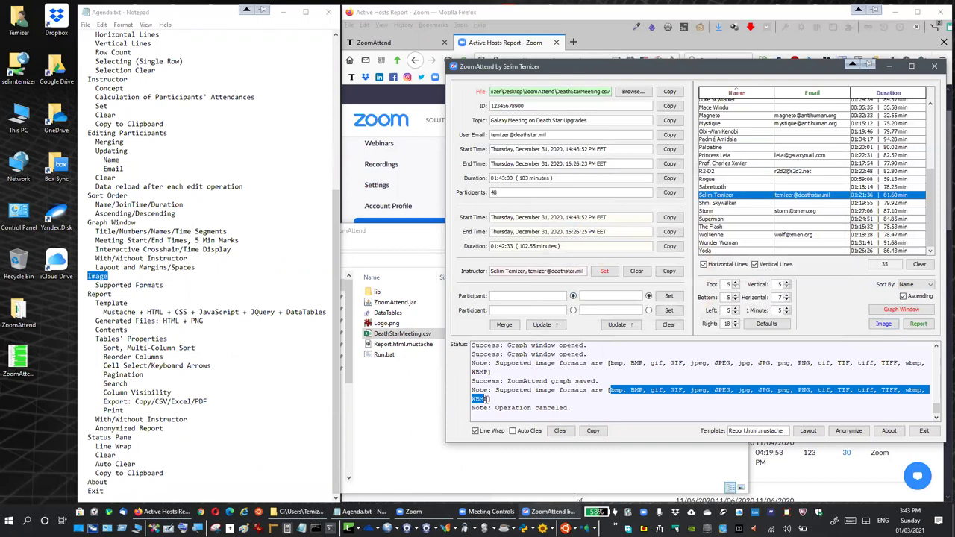
pyautogui.click(640, 391)
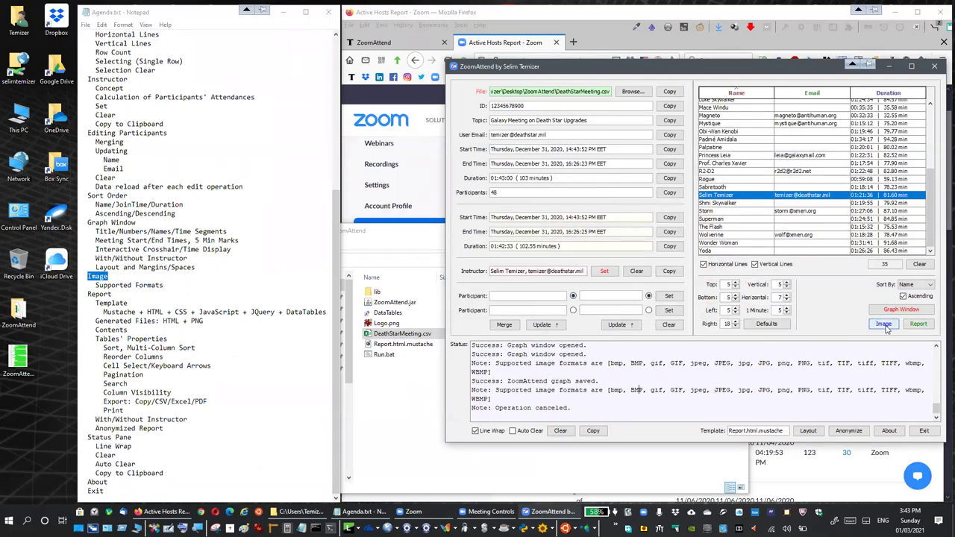
# Step: Go to the Supported Formats item in the agenda, and view the attendance graph in a new window before closing it
pyautogui.click(145, 285)
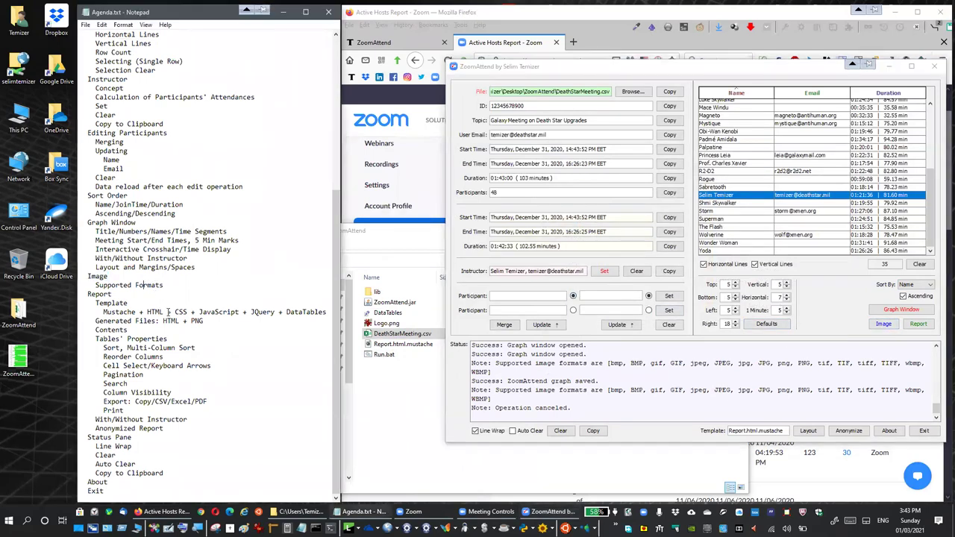
pyautogui.click(902, 311)
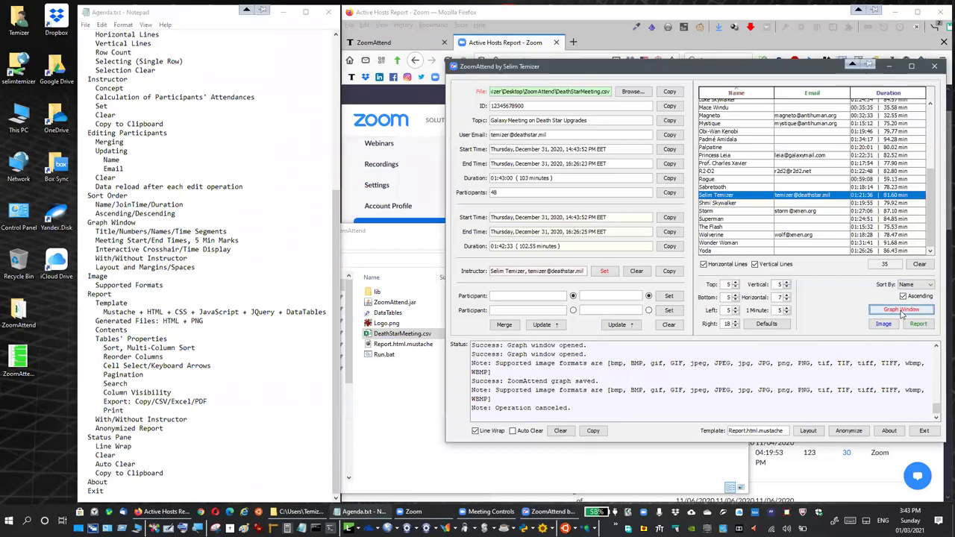
pyautogui.click(339, 20)
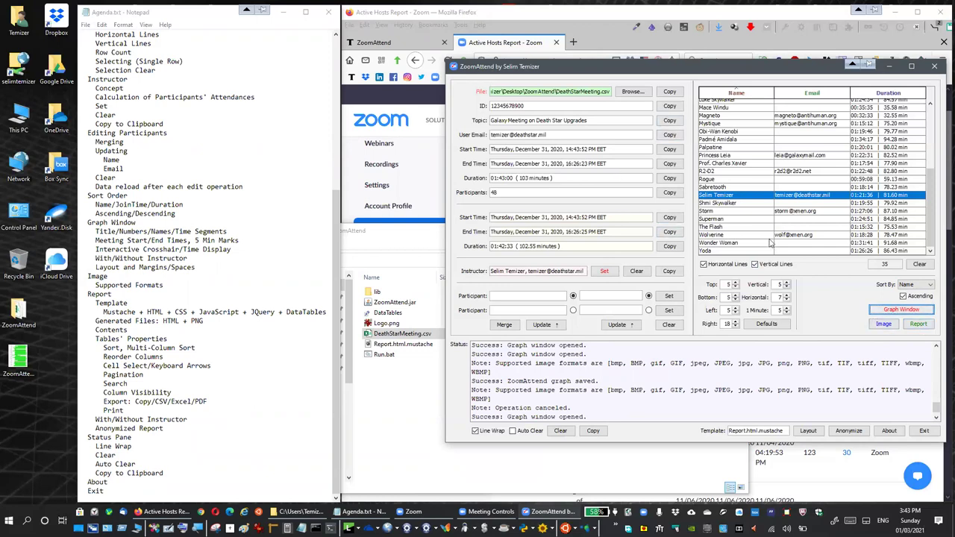
# Step: Generate the attendance report and save it as GalaxyMeeting.html on the Desktop
pyautogui.click(918, 325)
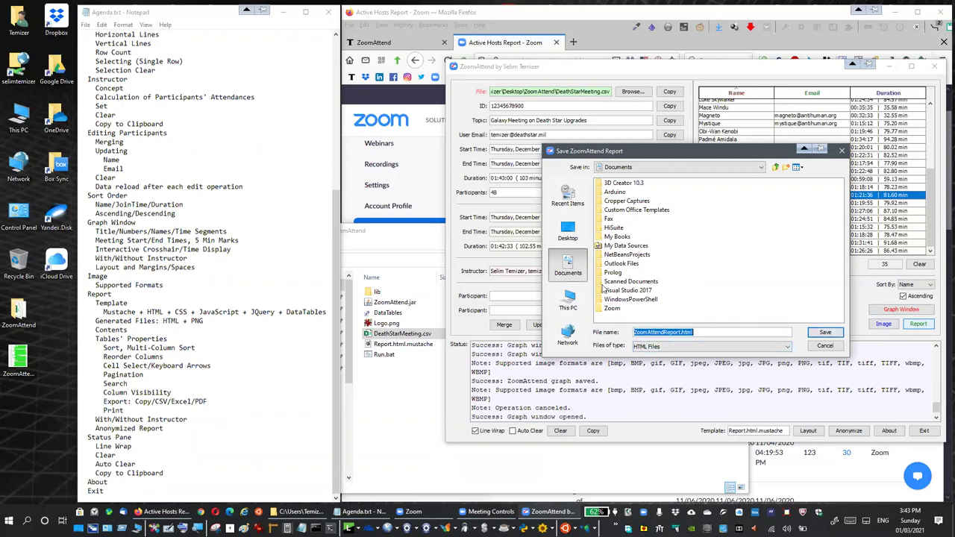
pyautogui.click(567, 236)
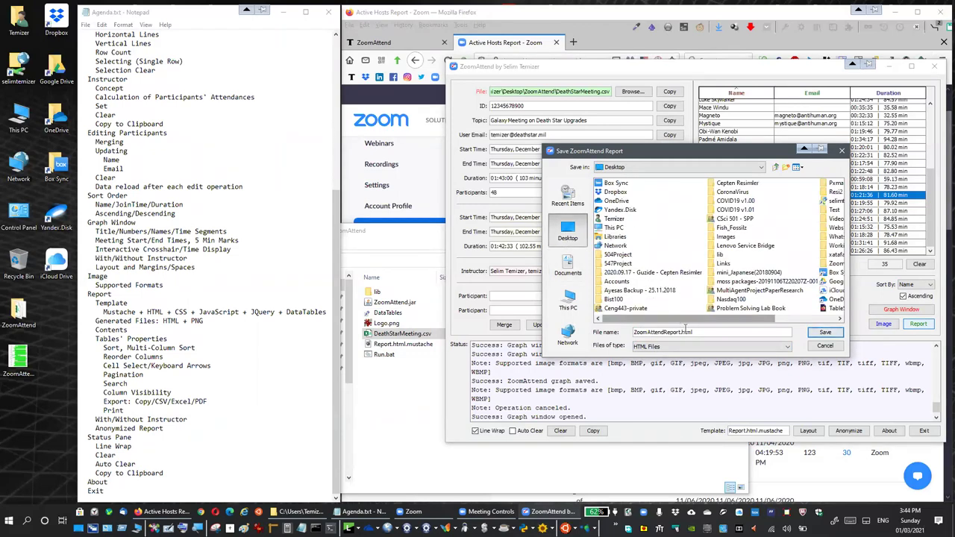
pyautogui.moveTo(699, 332); pyautogui.dragTo(596, 335)
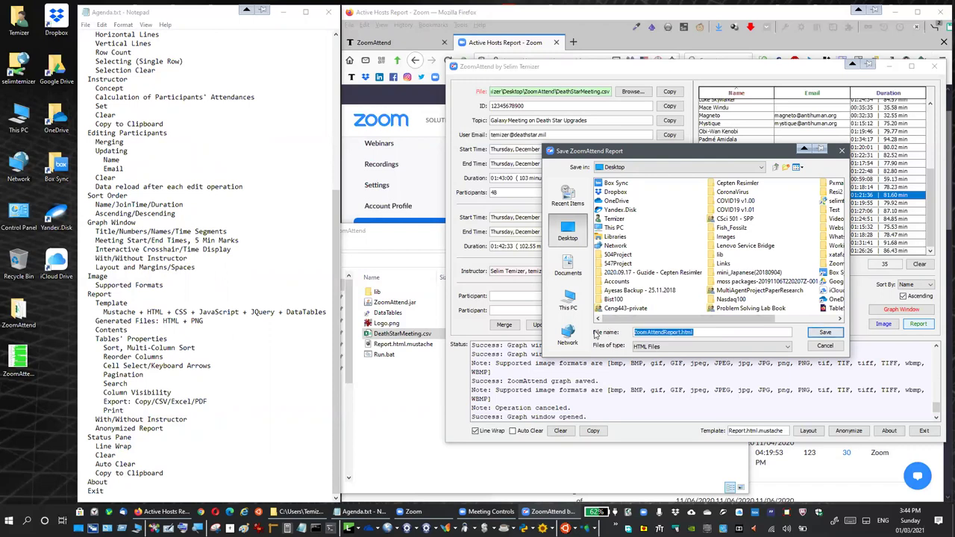
pyautogui.write('Gala')
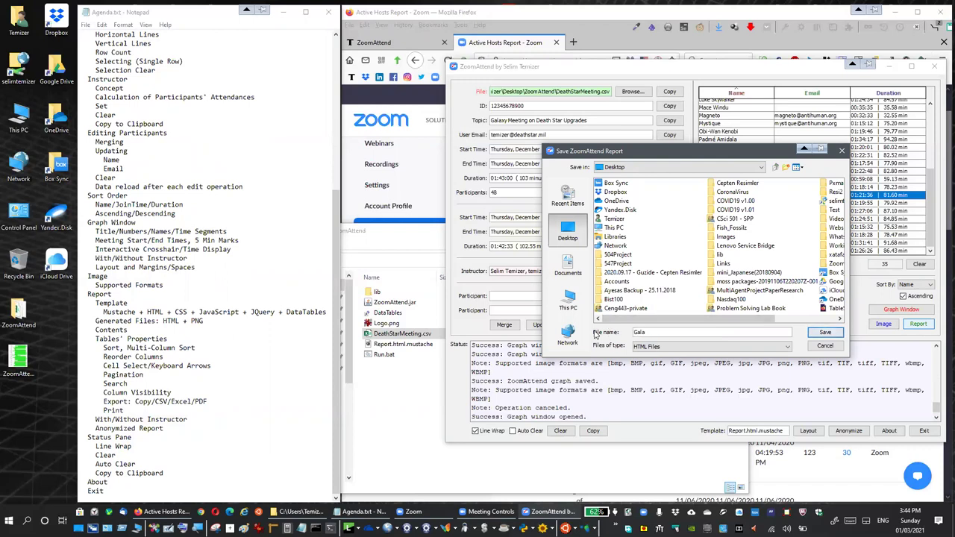
pyautogui.write('xyMeeting.html')
pyautogui.click(824, 333)
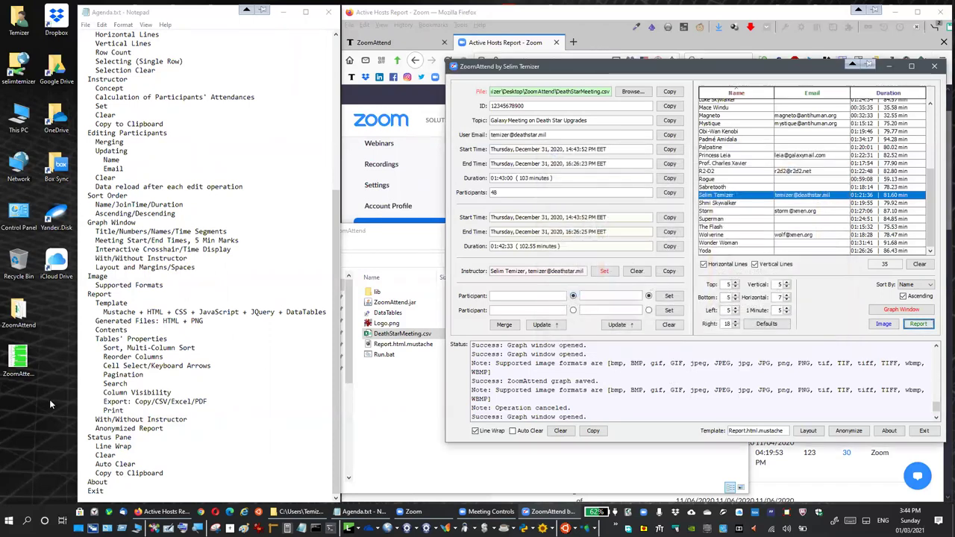
pyautogui.click(50, 457)
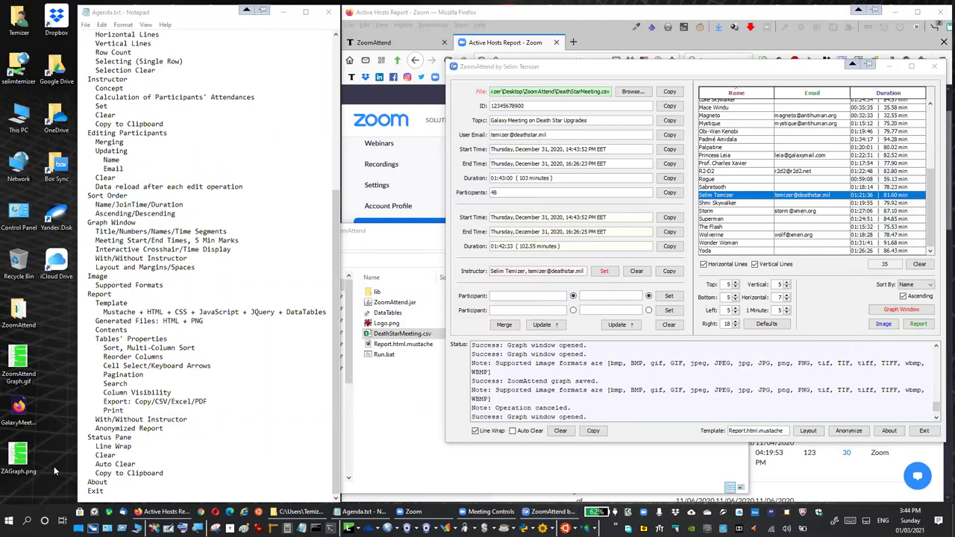
# Step: Select GalaxyMeeting.html on the Desktop, and open Report.html.mustache from the ZoomAttend folder in GVIM
pyautogui.click(11, 423)
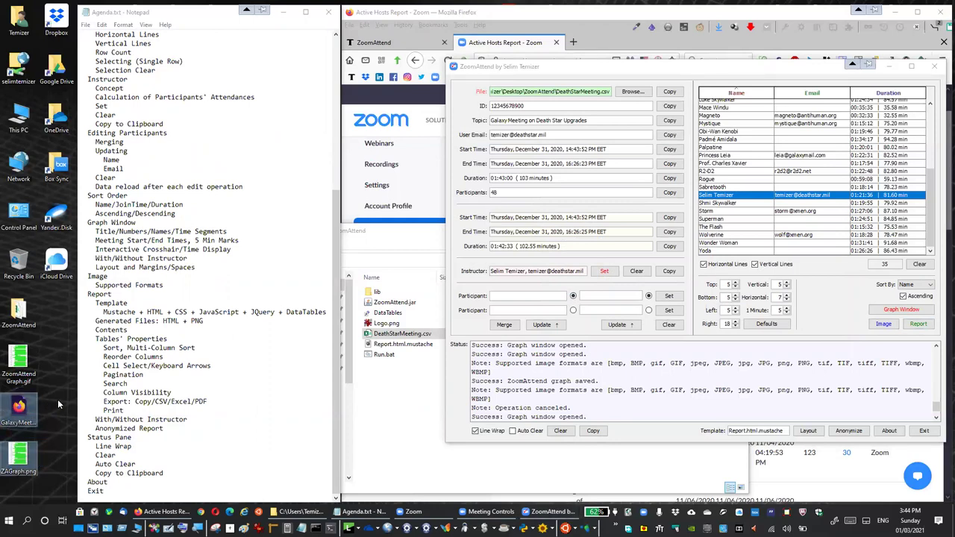
pyautogui.click(25, 416)
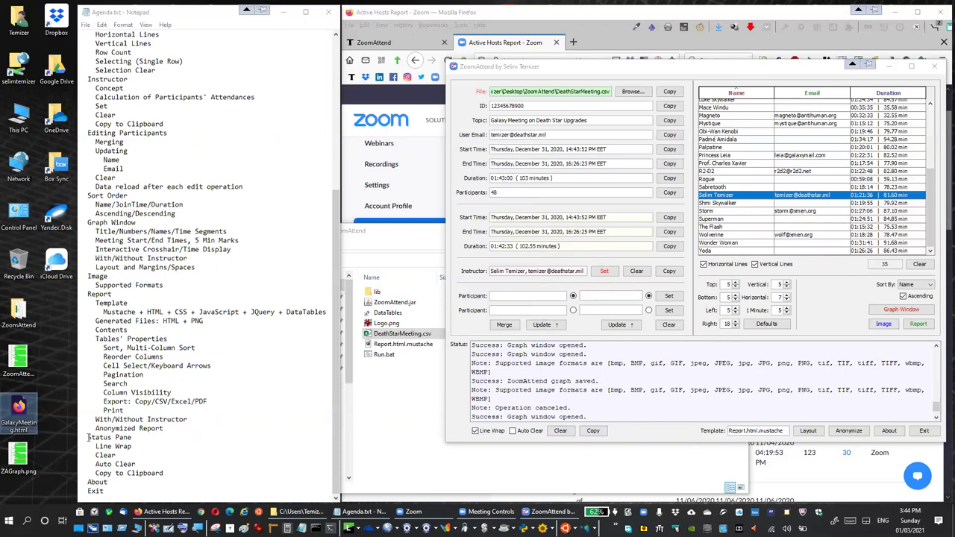
pyautogui.click(298, 512)
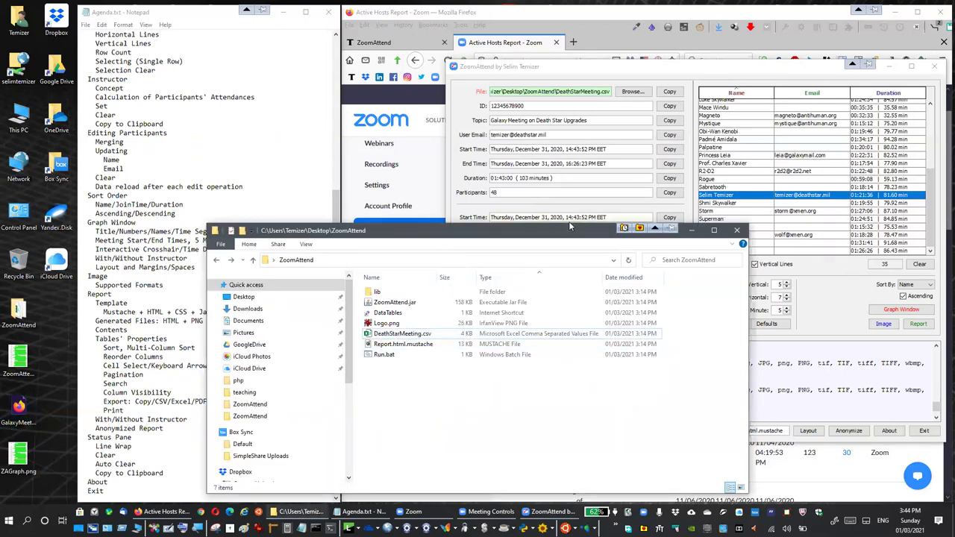
pyautogui.moveTo(569, 226); pyautogui.dragTo(701, 215)
pyautogui.click(536, 332)
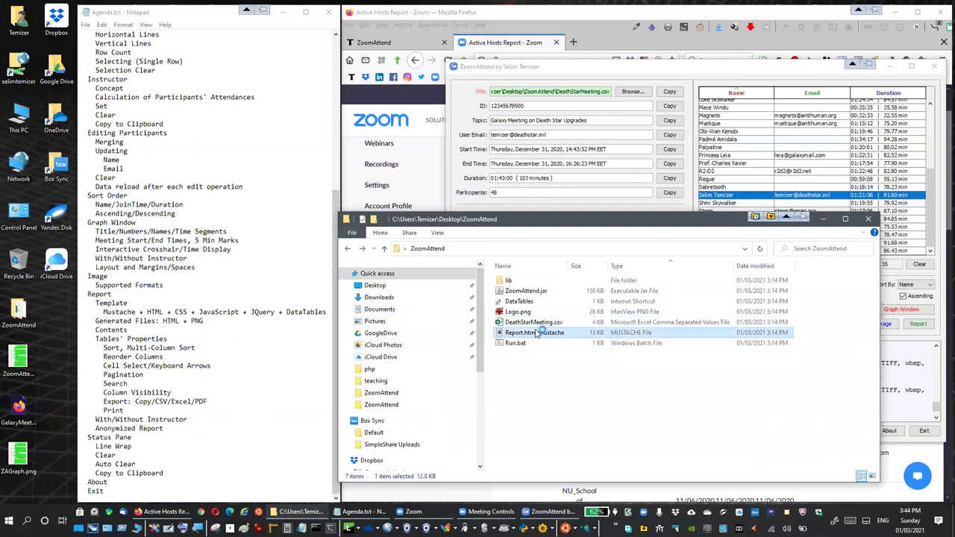
pyautogui.doubleClick(536, 332)
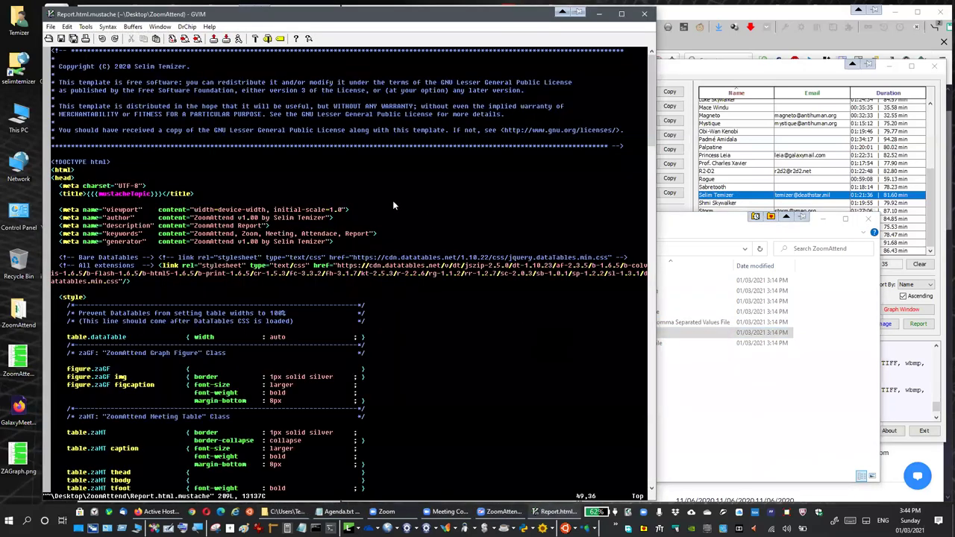
pyautogui.moveTo(230, 16); pyautogui.dragTo(235, 28)
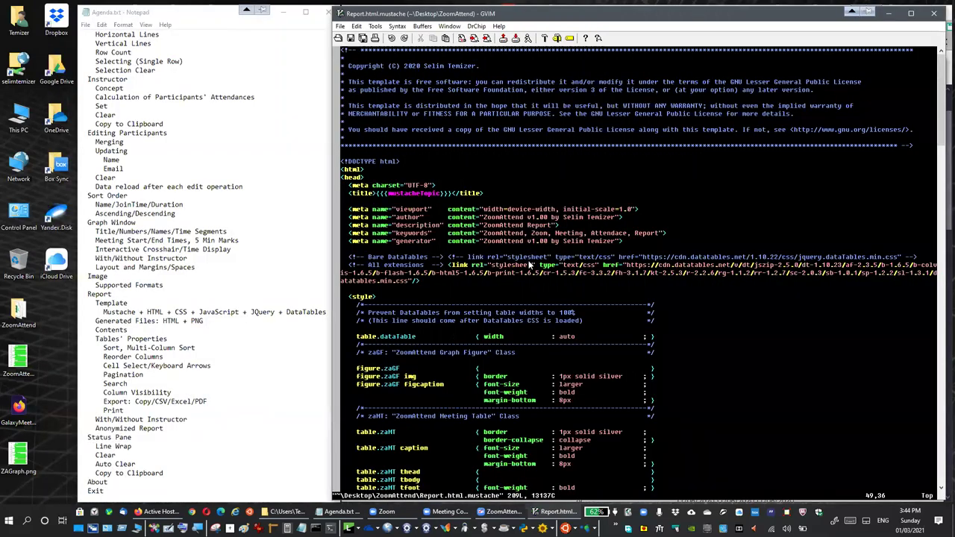
# Step: Turn off line wrapping, examine the report template's styles, scripts, tables and mustache tags through to the end, and close it
pyautogui.press('F9')
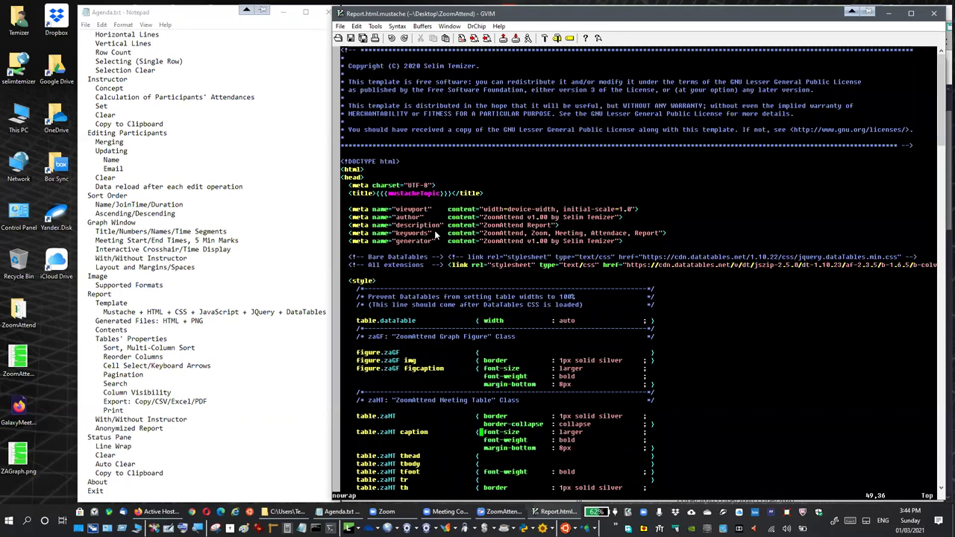
pyautogui.scroll(-4, 434, 230)
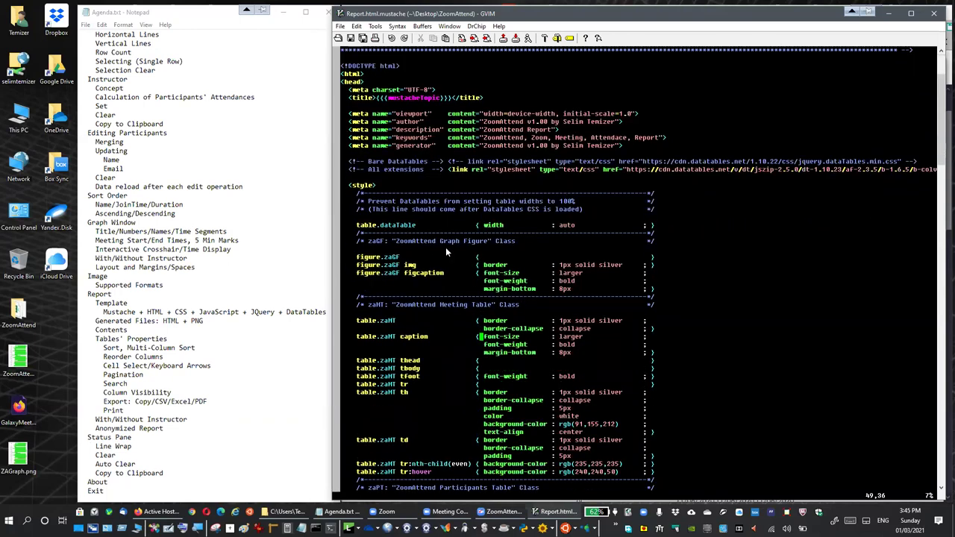
pyautogui.scroll(-3, 530, 385)
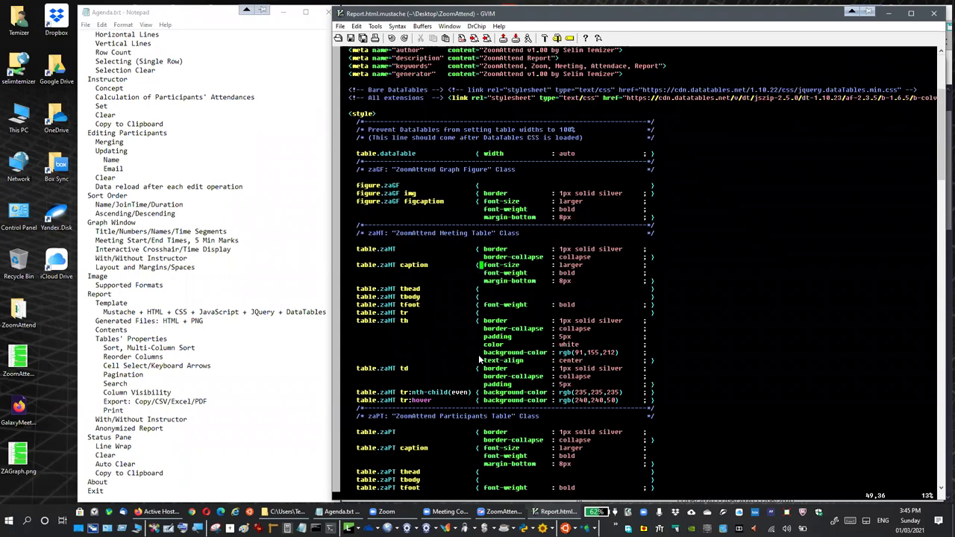
pyautogui.scroll(-13, 487, 345)
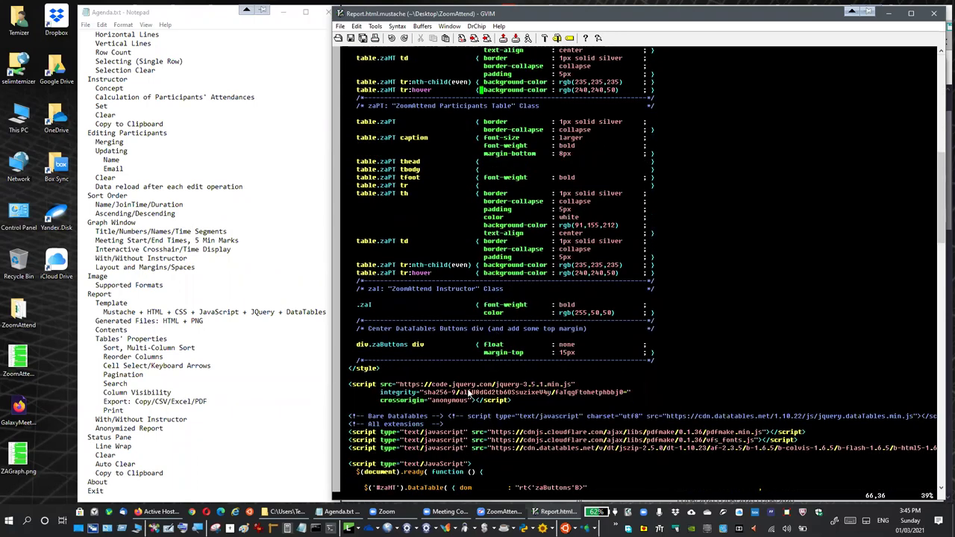
pyautogui.scroll(-4, 464, 389)
pyautogui.scroll(-4, 463, 389)
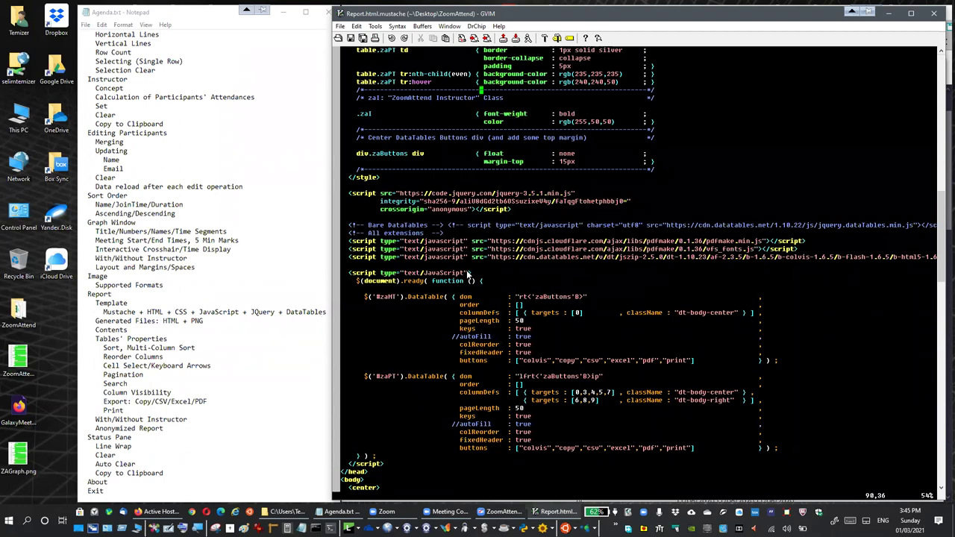
pyautogui.scroll(-4, 468, 280)
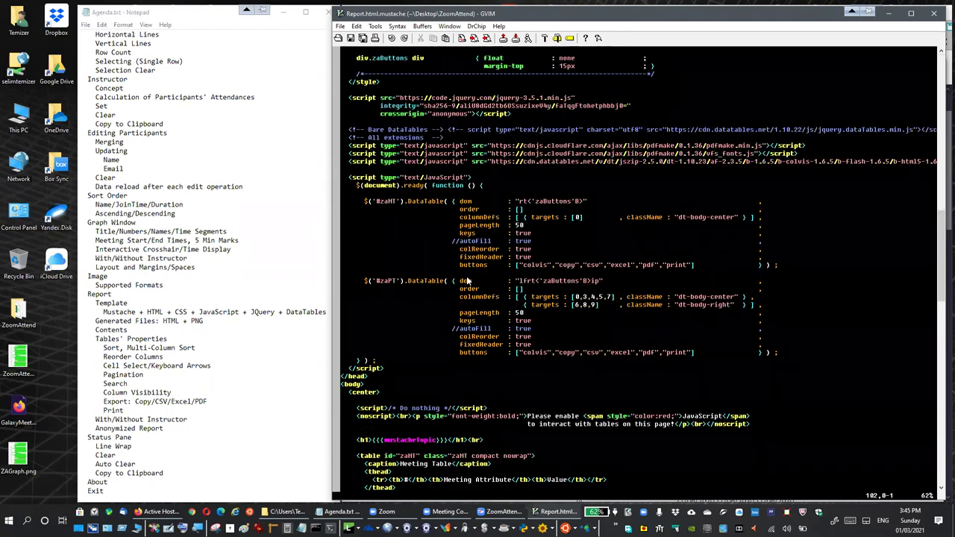
pyautogui.scroll(-17, 468, 281)
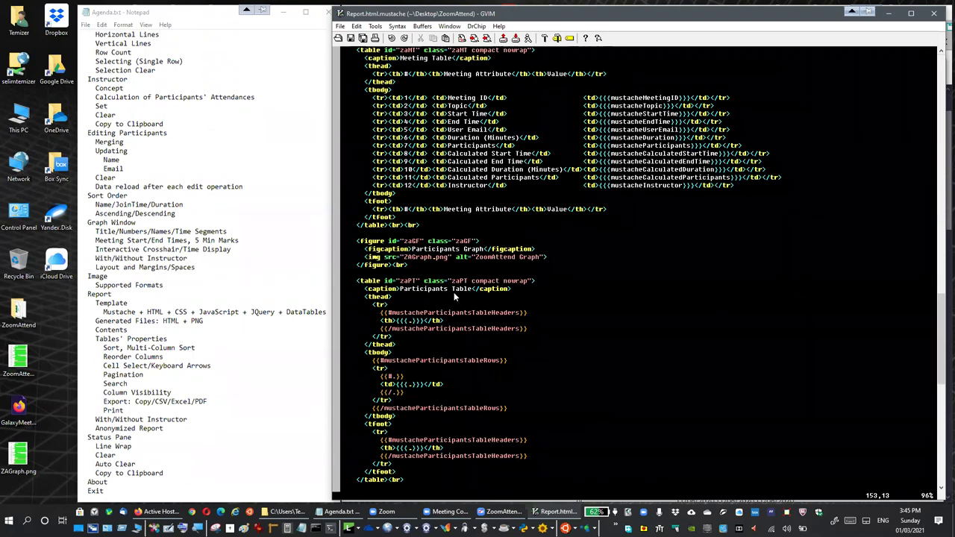
pyautogui.scroll(-4, 454, 292)
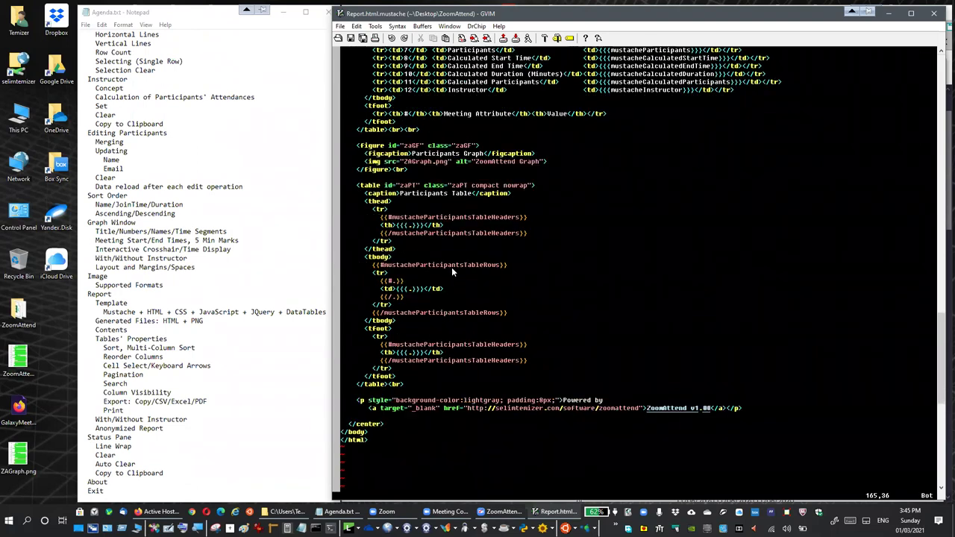
pyautogui.scroll(20, 452, 267)
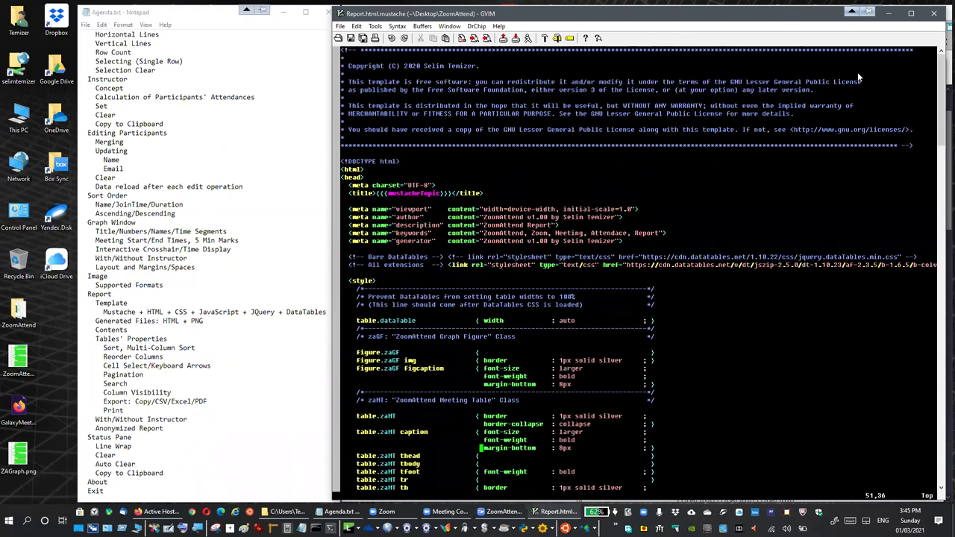
pyautogui.click(933, 13)
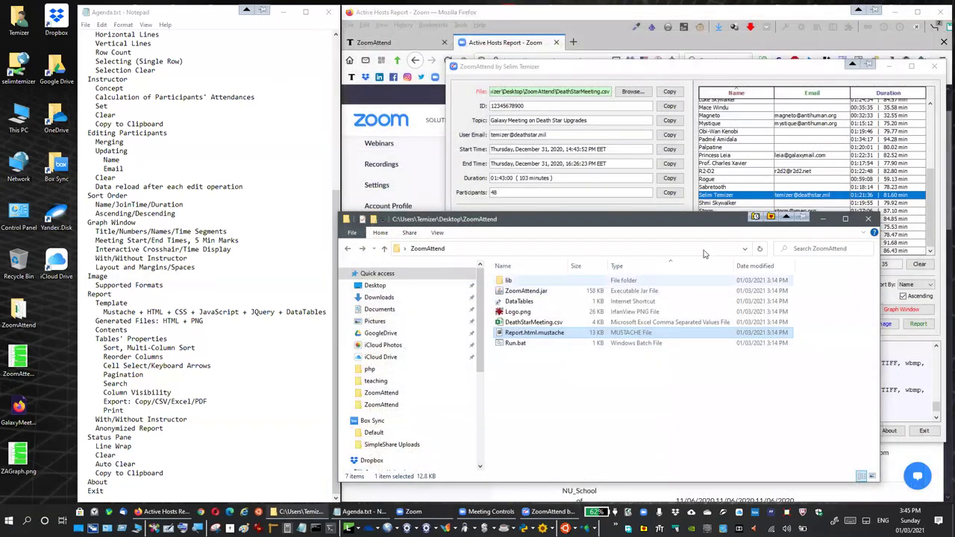
# Step: Select Report.html.mustache in the ZoomAttend folder, minimize the folder window, and highlight the template name in ZoomAttend
pyautogui.click(537, 362)
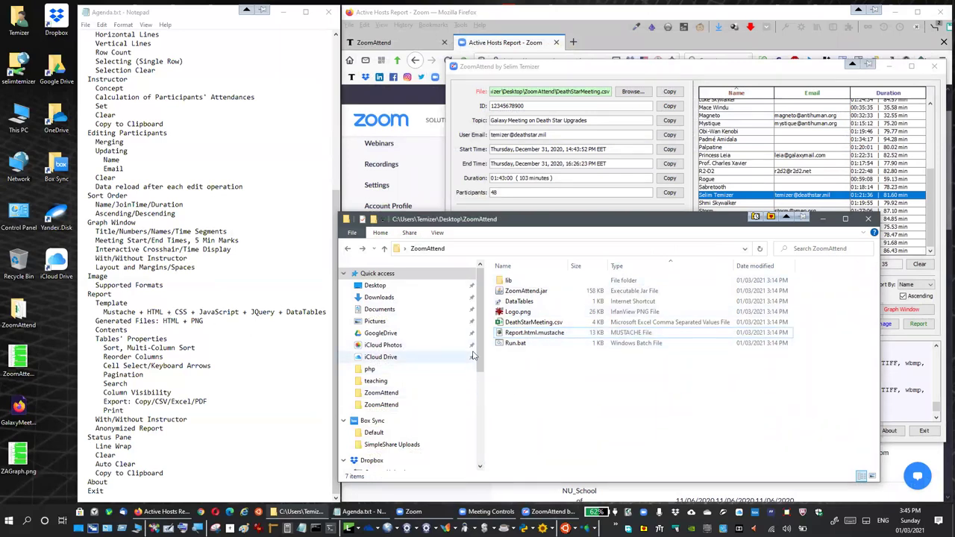
pyautogui.click(556, 337)
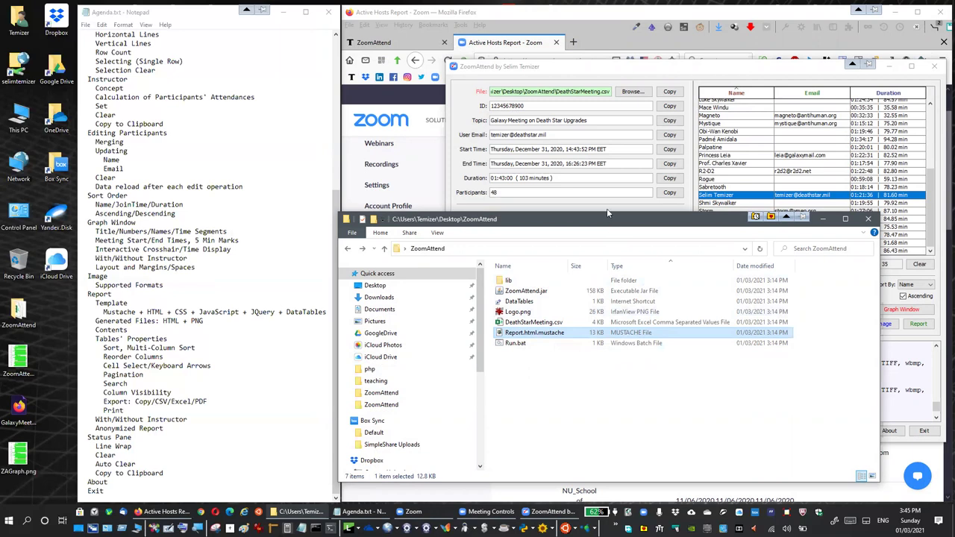
pyautogui.moveTo(607, 217); pyautogui.dragTo(606, 127)
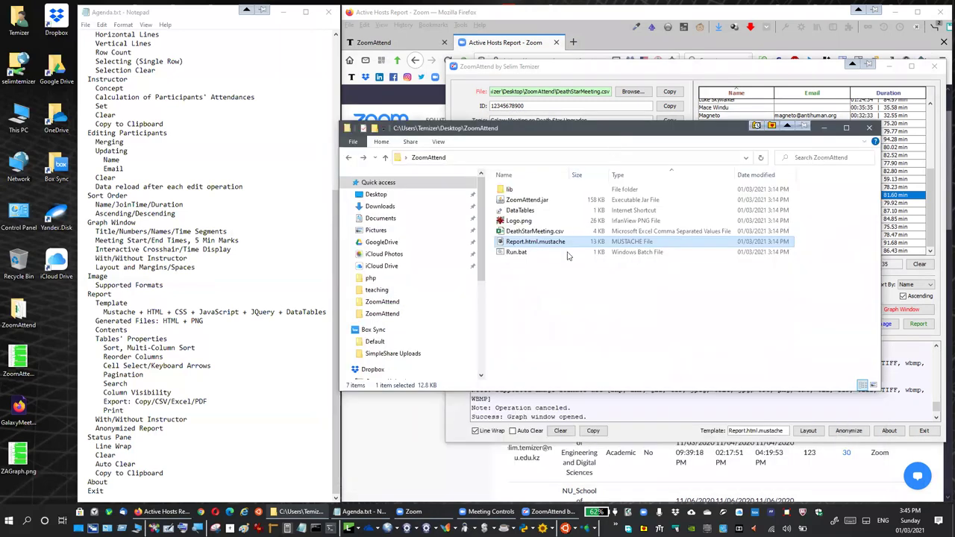
pyautogui.click(824, 128)
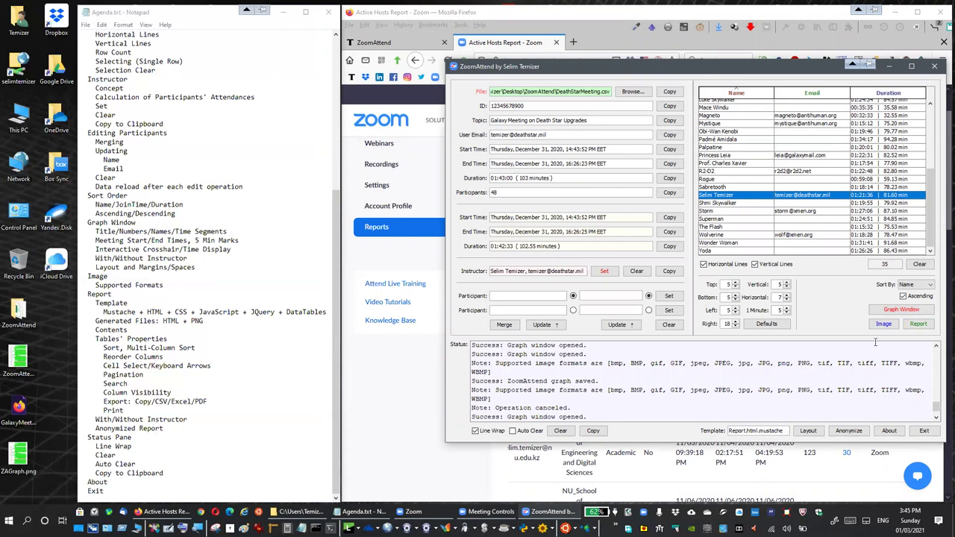
pyautogui.moveTo(787, 430); pyautogui.dragTo(725, 431)
pyautogui.click(780, 430)
# Step: Open the GalaxyMeeting.html report from the Desktop in Firefox and briefly highlight its title
pyautogui.doubleClick(18, 410)
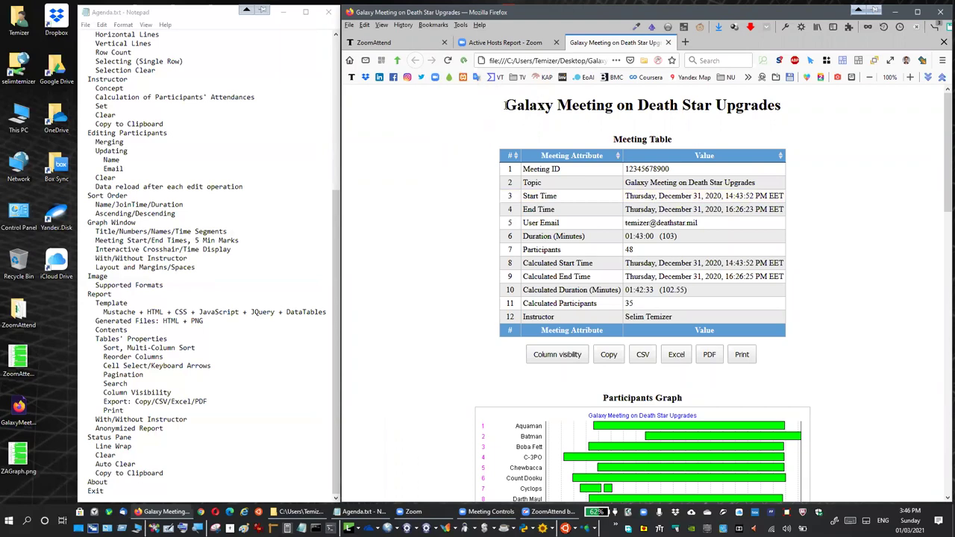
pyautogui.moveTo(506, 105); pyautogui.dragTo(816, 116)
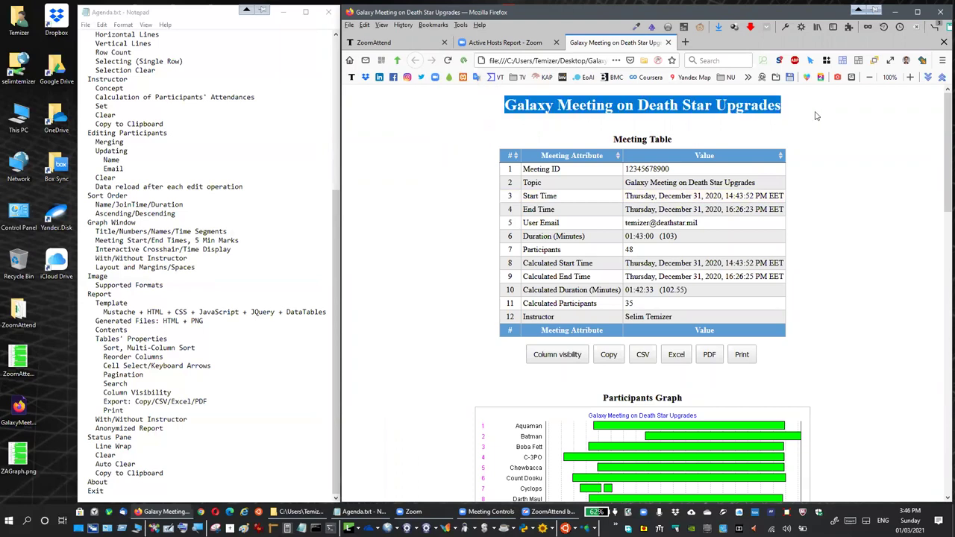
pyautogui.click(708, 104)
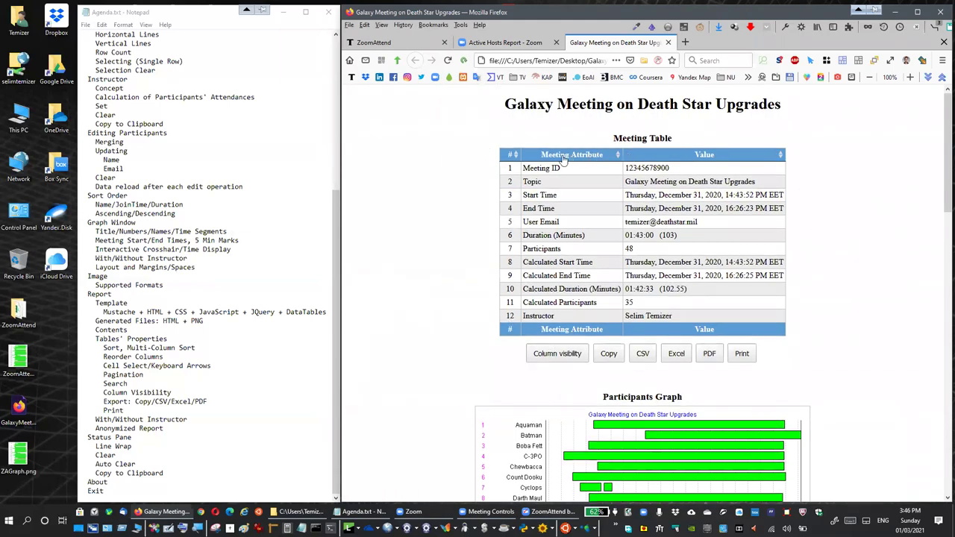
# Step: Examine the report's Meeting Table, Participants Graph and Participants Table, including the instructor's row
pyautogui.scroll(-2, 556, 254)
pyautogui.scroll(1, 563, 149)
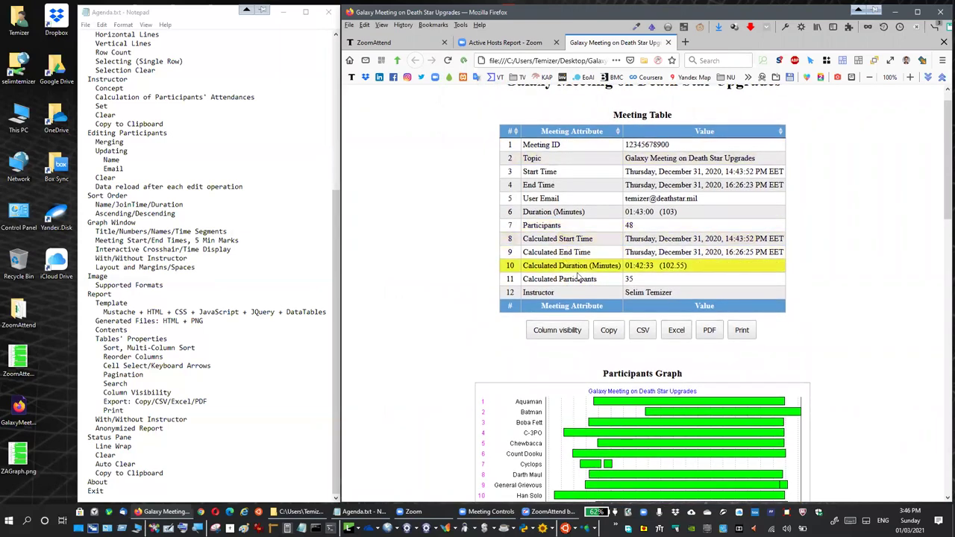
pyautogui.scroll(-1, 580, 272)
pyautogui.scroll(-5, 579, 273)
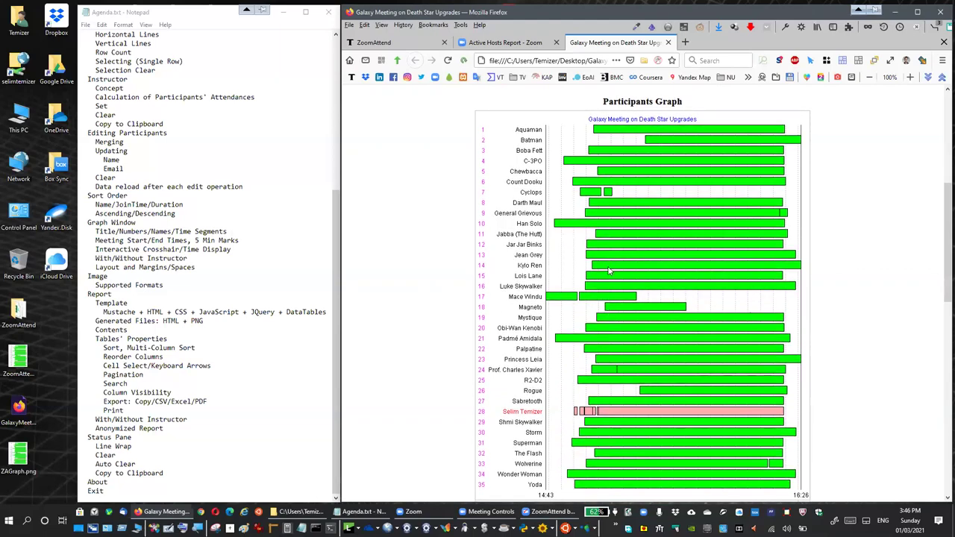
pyautogui.scroll(-1, 624, 337)
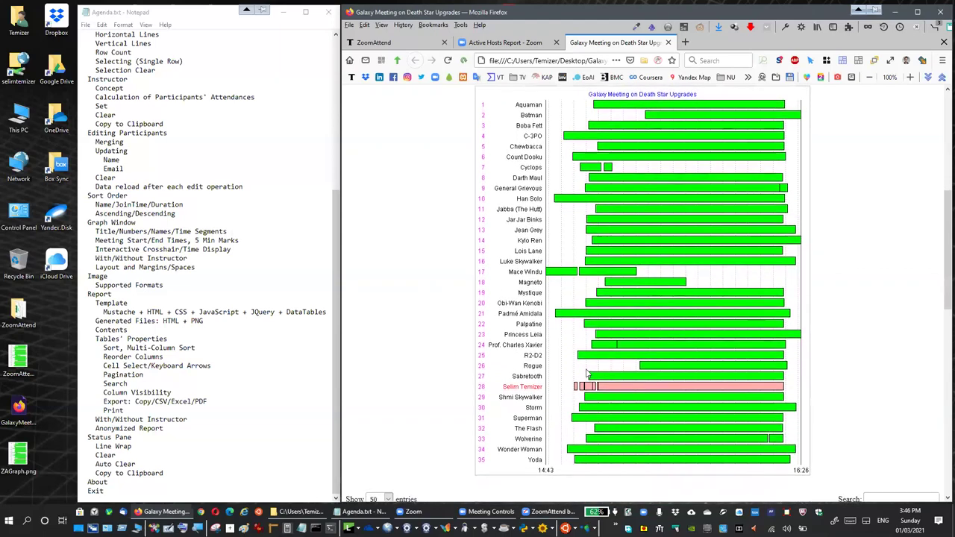
pyautogui.scroll(-7, 624, 337)
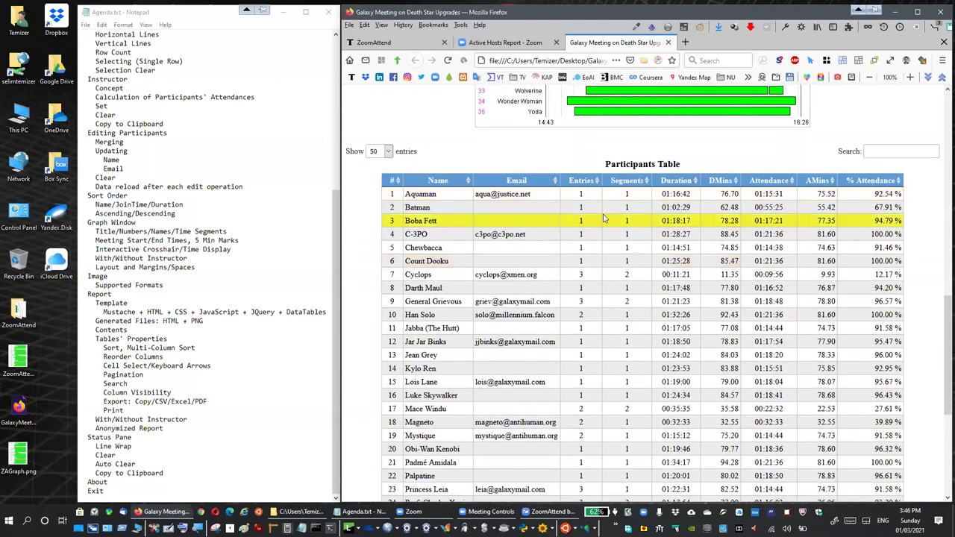
pyautogui.scroll(-5, 641, 395)
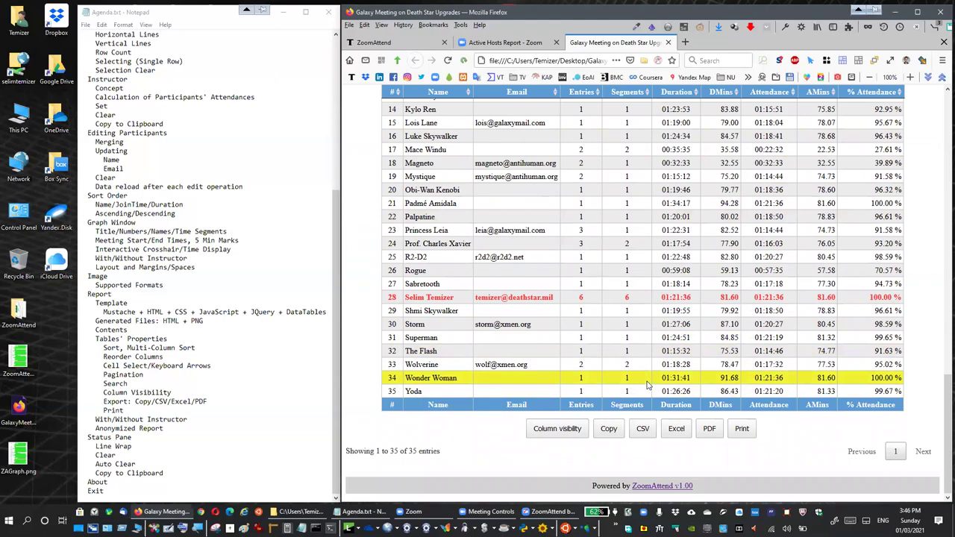
pyautogui.scroll(10, 646, 370)
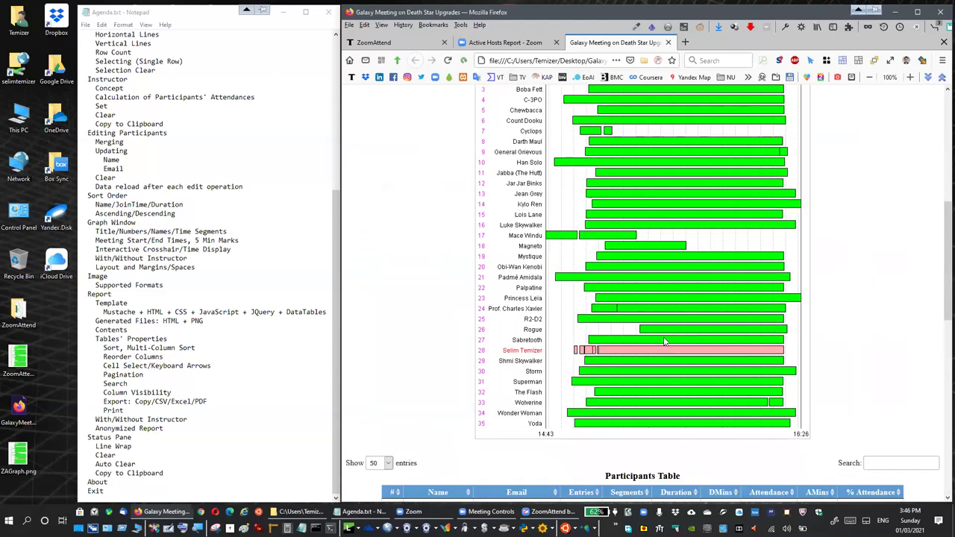
pyautogui.scroll(3, 652, 215)
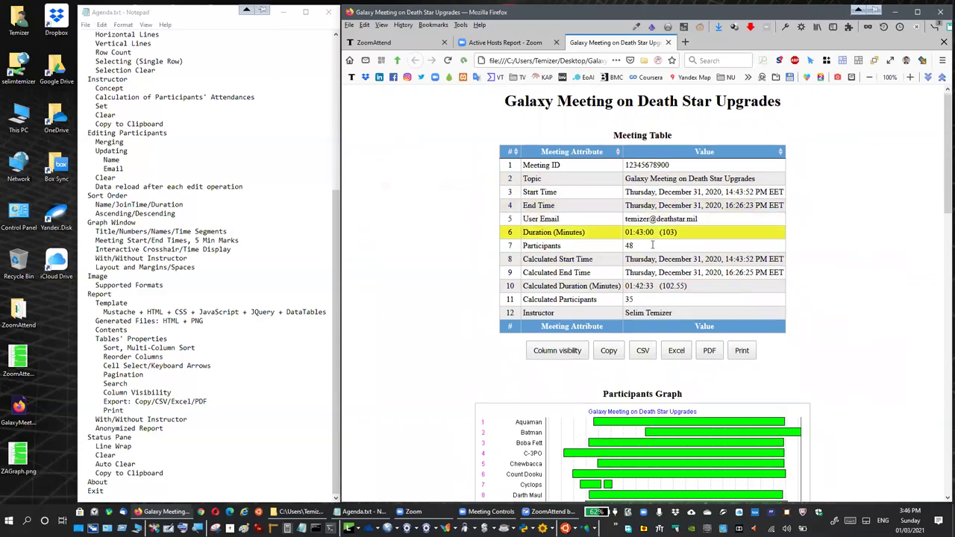
pyautogui.scroll(-5, 648, 291)
pyautogui.scroll(-3, 647, 291)
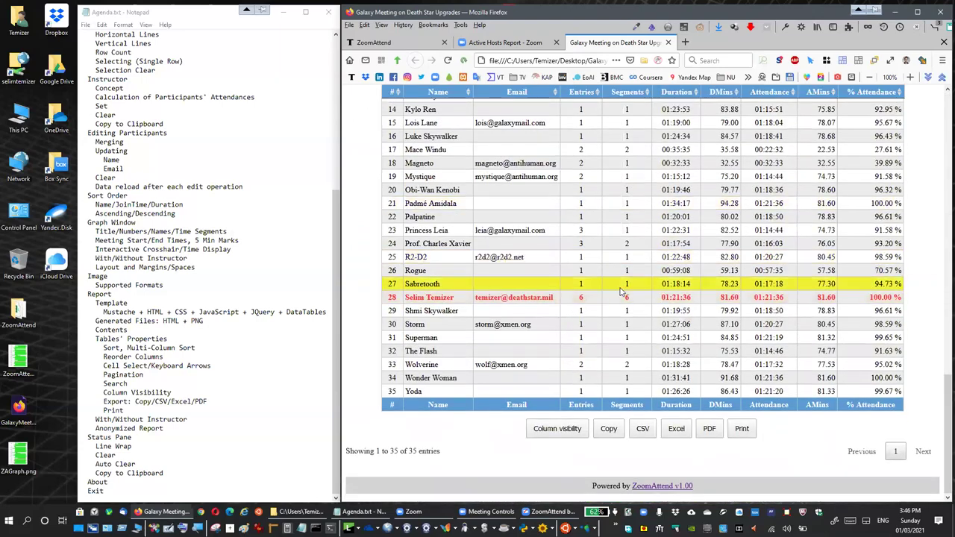
pyautogui.scroll(1, 619, 292)
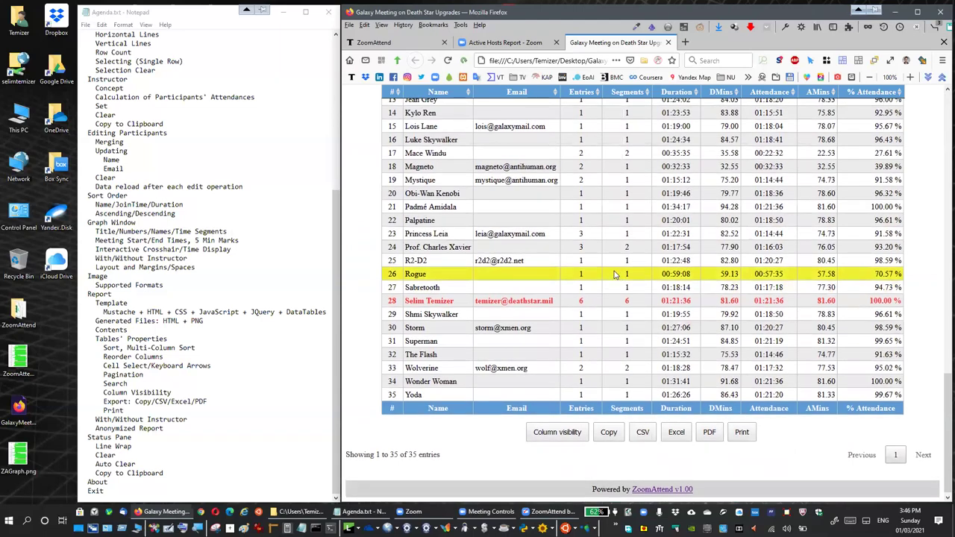
# Step: Sort the Participants Table by the # column in descending order and back to ascending order
pyautogui.scroll(5, 613, 274)
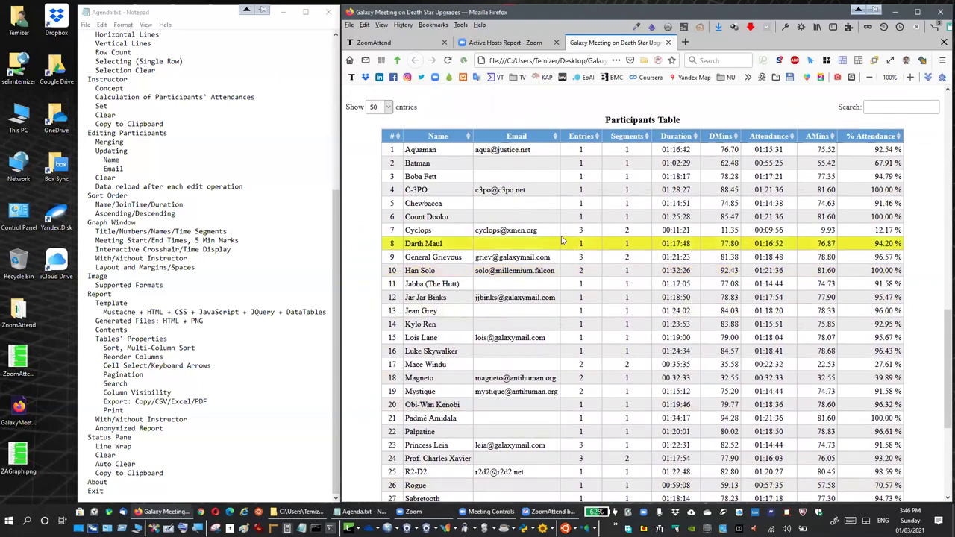
pyautogui.click(390, 137)
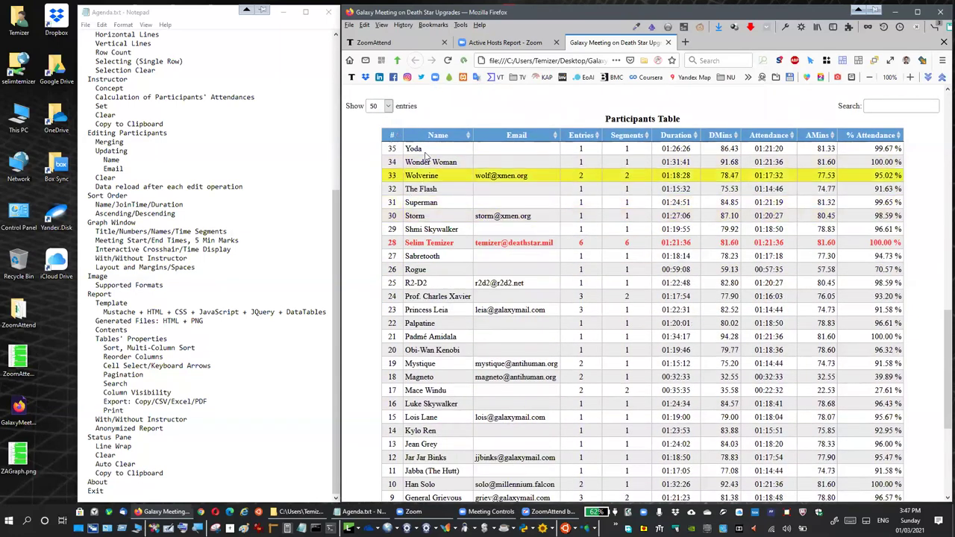
pyautogui.click(389, 137)
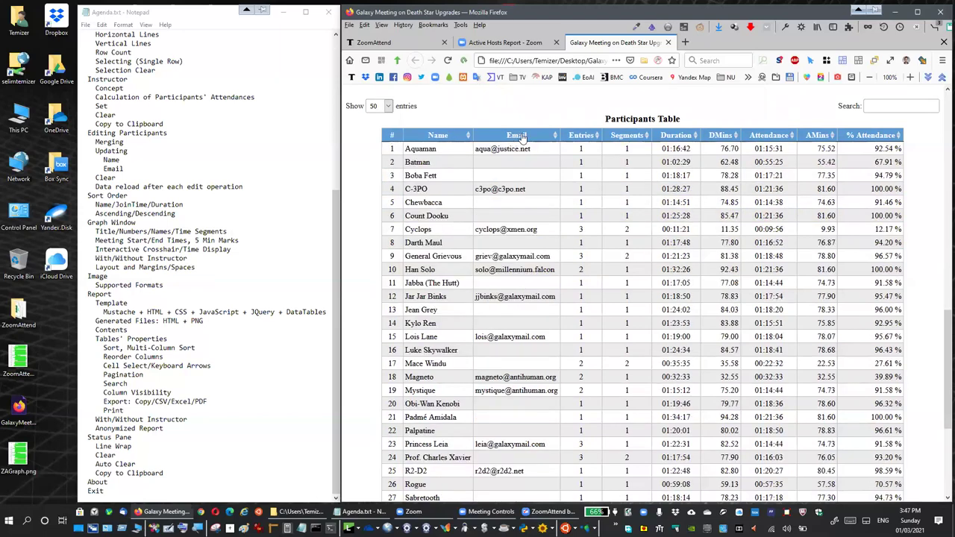
# Step: Sort the Participants Table by Email ascending, and sort the Meeting Table by Meeting Attribute and back by #
pyautogui.click(517, 137)
pyautogui.scroll(15, 552, 276)
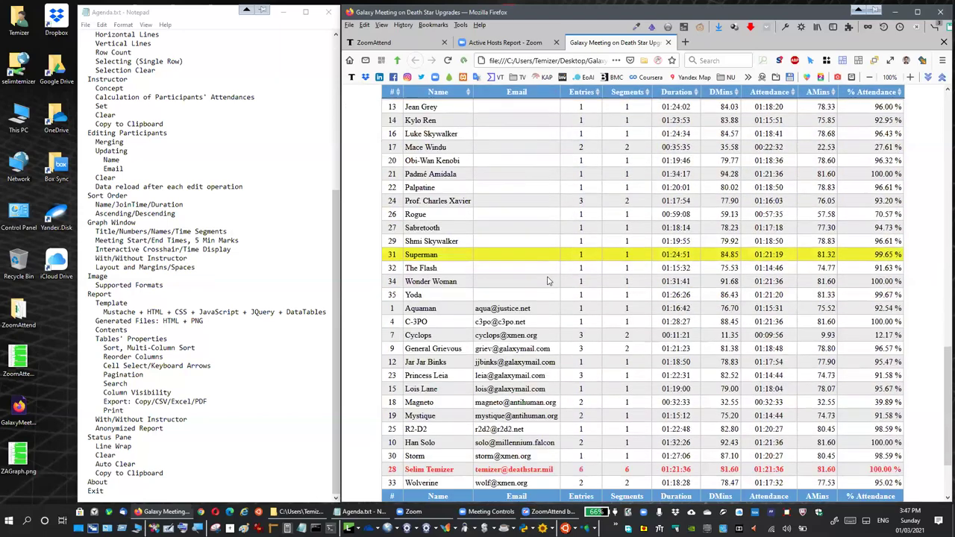
pyautogui.click(578, 155)
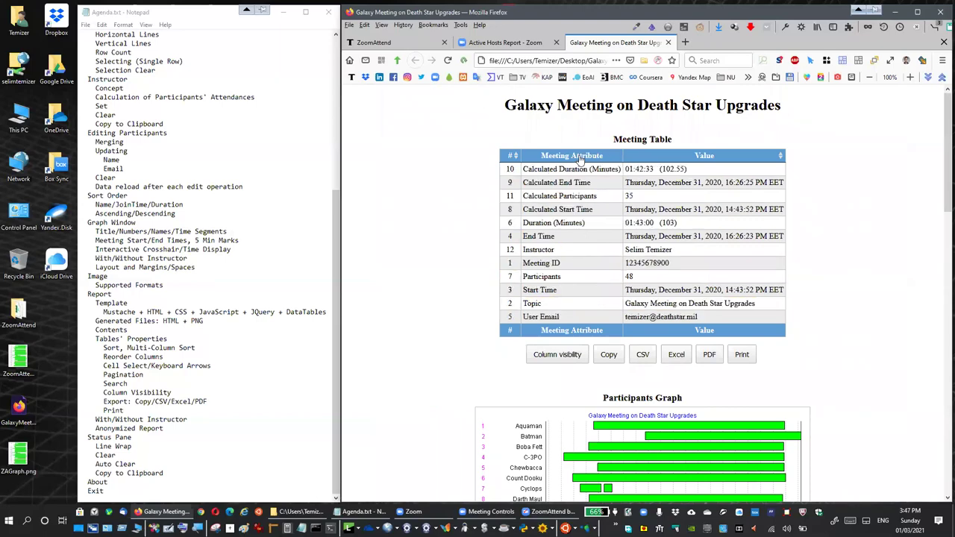
pyautogui.click(524, 155)
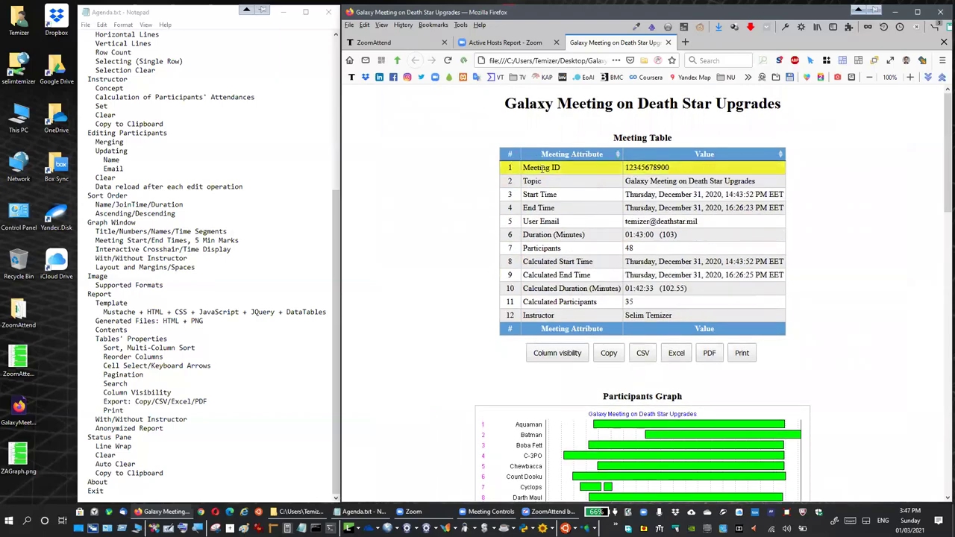
# Step: Sort the Participants Table by Name in descending order and return it to ascending # order
pyautogui.scroll(-12, 524, 252)
pyautogui.scroll(-4, 524, 252)
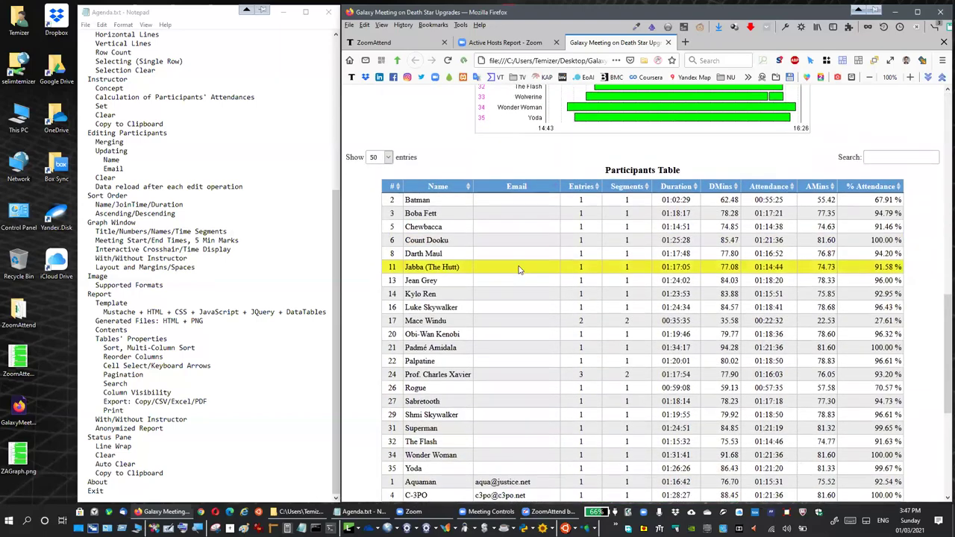
pyautogui.scroll(-1, 517, 267)
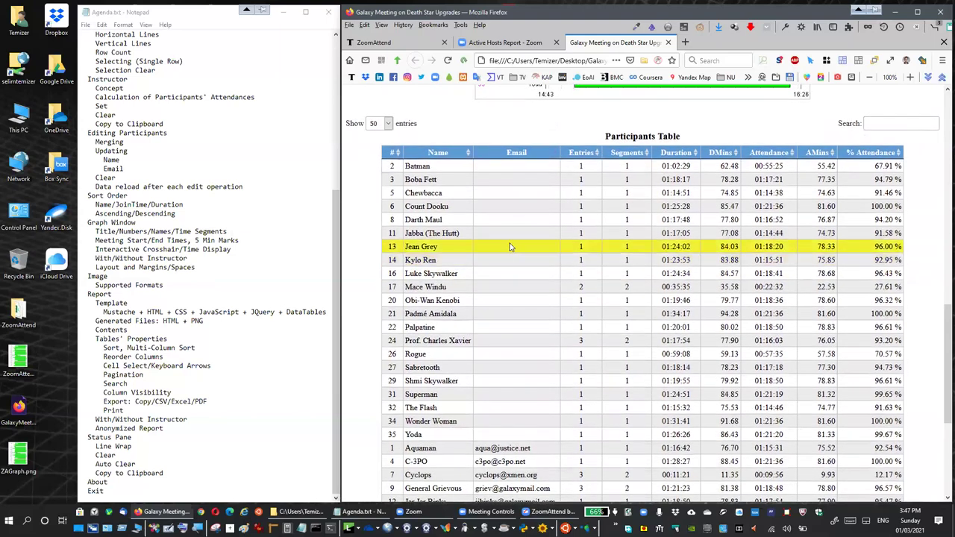
pyautogui.click(439, 153)
pyautogui.click(439, 153)
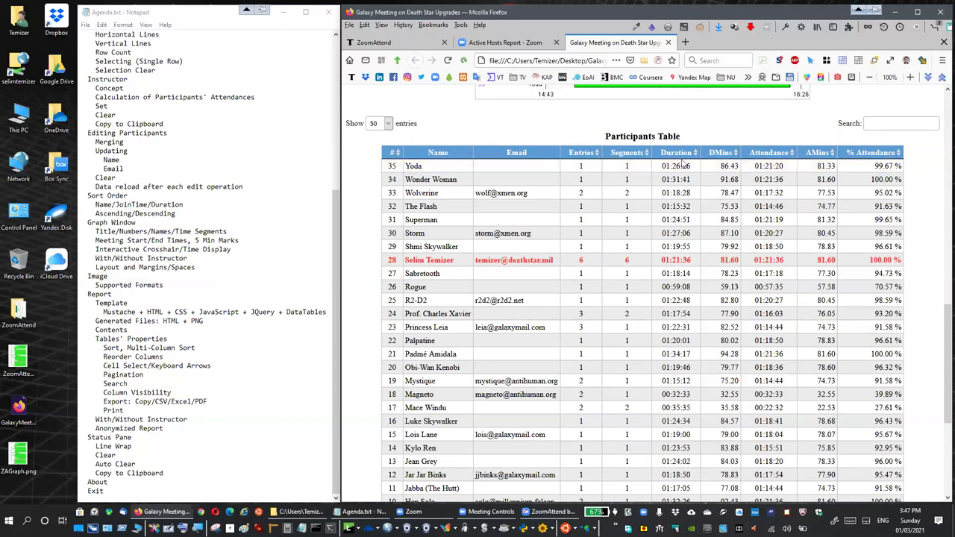
pyautogui.click(392, 153)
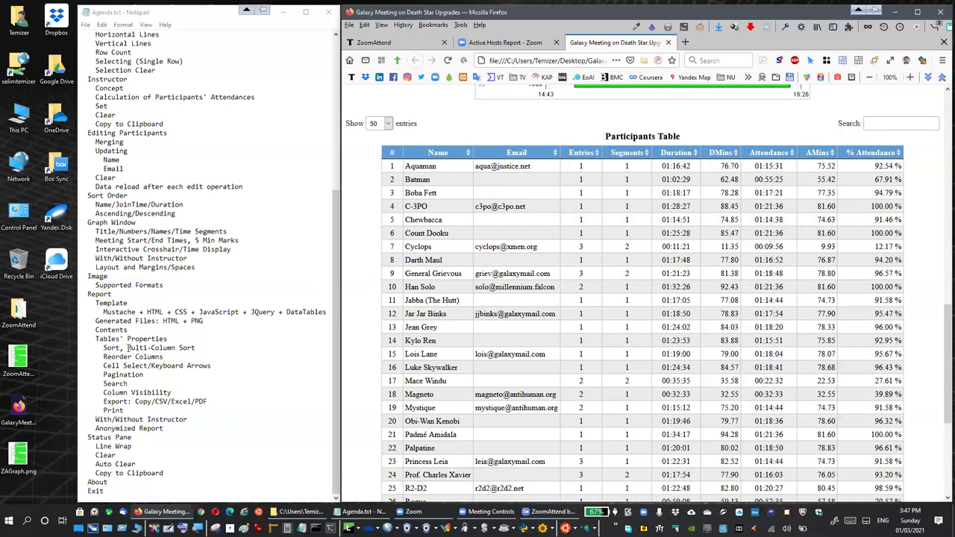
# Step: Highlight Multi-Column Sort in the agenda notes and sort the Participants Table by Email in ascending order
pyautogui.moveTo(127, 348); pyautogui.dragTo(195, 348)
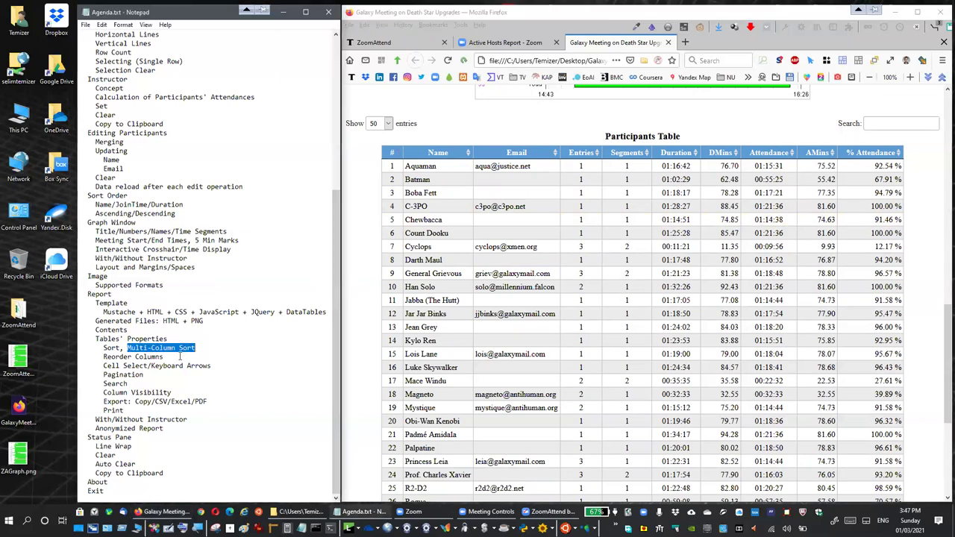
pyautogui.click(515, 153)
# Step: Try reordering the Email and Name columns of the Participants Table, and sort it by # in ascending order
pyautogui.moveTo(506, 155); pyautogui.dragTo(439, 157)
pyautogui.moveTo(524, 152); pyautogui.dragTo(443, 157)
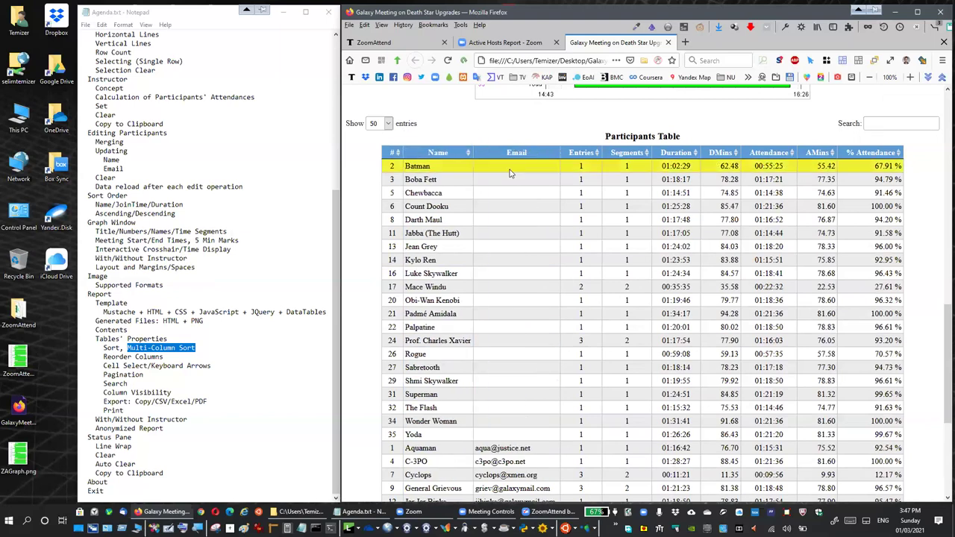
pyautogui.click(391, 153)
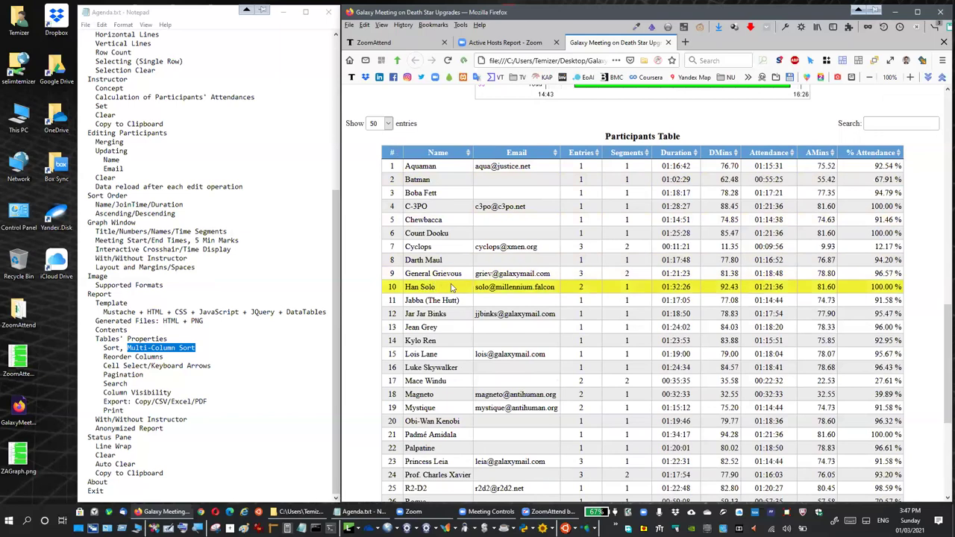
# Step: Select the C-3PO name cell in the Participants Table and move the selection cell by cell, ending on the Jabba (The Hutt) name cell
pyautogui.click(440, 206)
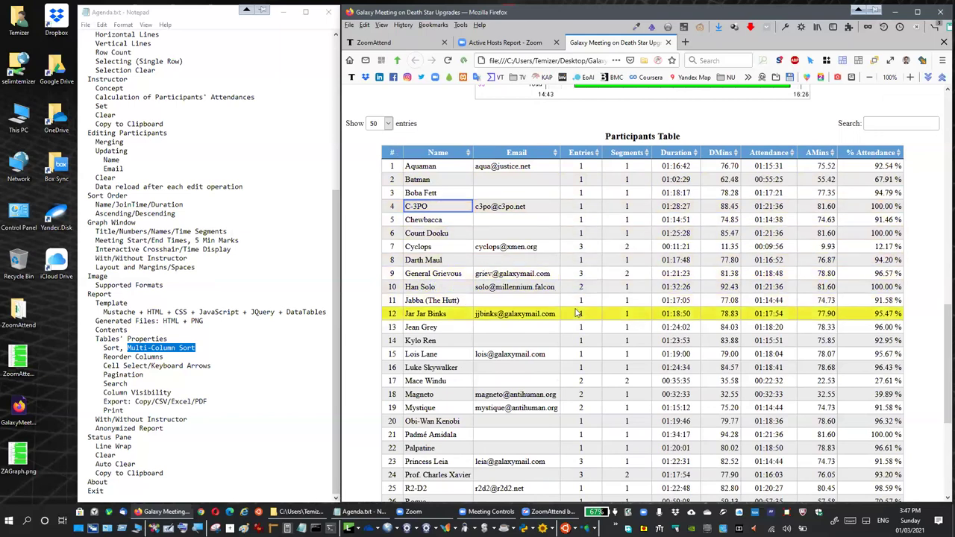
pyautogui.press('Right')
pyautogui.press('Right')
pyautogui.press('Down')
pyautogui.press('Down')
pyautogui.press('Down')
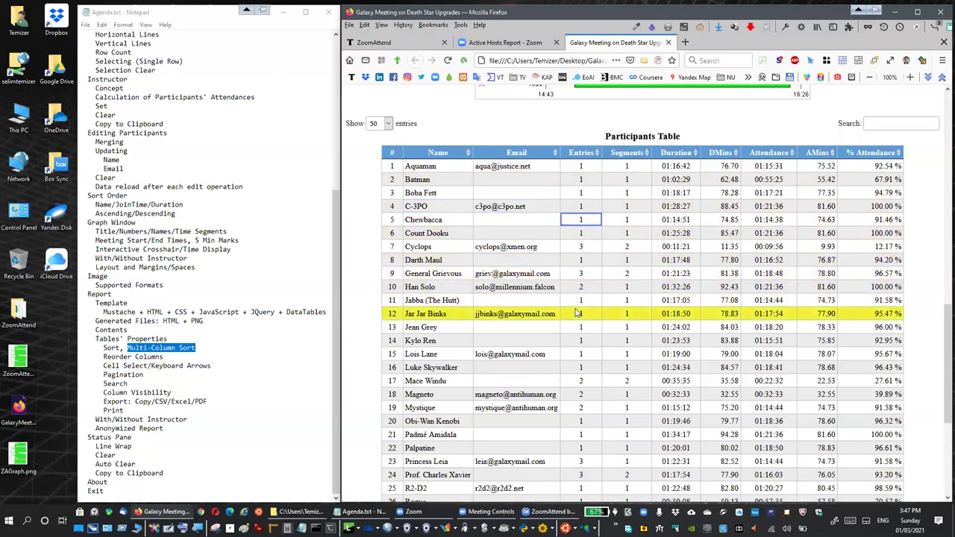
pyautogui.press('Right')
pyautogui.press('Right')
pyautogui.press('Right')
pyautogui.press('Left')
pyautogui.press('Left')
pyautogui.press('Up')
pyautogui.press('Up')
pyautogui.press('Right')
pyautogui.press('Right')
pyautogui.press('Right')
pyautogui.press('Right')
pyautogui.press('Right')
pyautogui.press('Left')
pyautogui.press('Left')
pyautogui.press('Left')
pyautogui.press('Up')
pyautogui.press('Left')
pyautogui.press('Left')
pyautogui.press('Left')
pyautogui.press('Left')
pyautogui.press('Left')
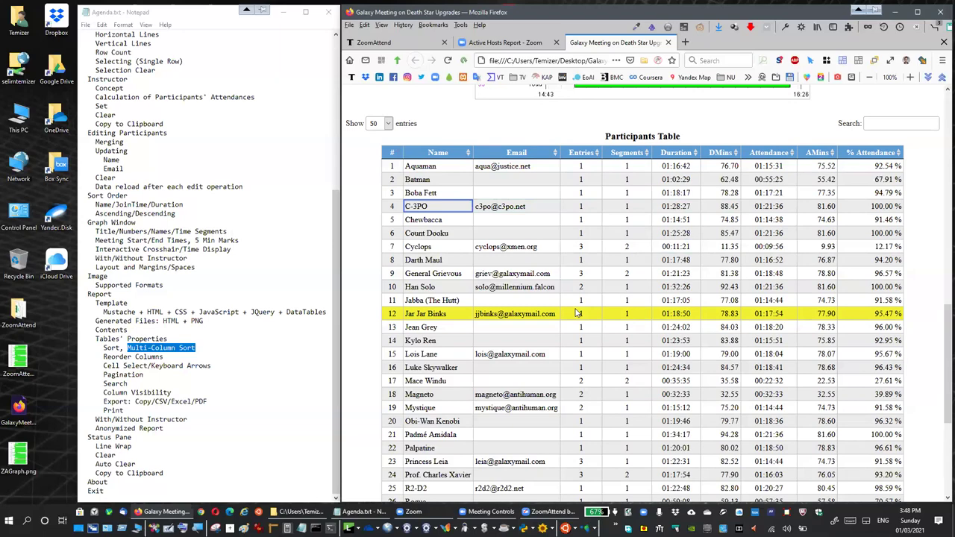
pyautogui.press('Down')
pyautogui.press('Down')
pyautogui.press('Down')
pyautogui.press('Down')
pyautogui.press('Down')
pyautogui.press('Down')
pyautogui.press('Down')
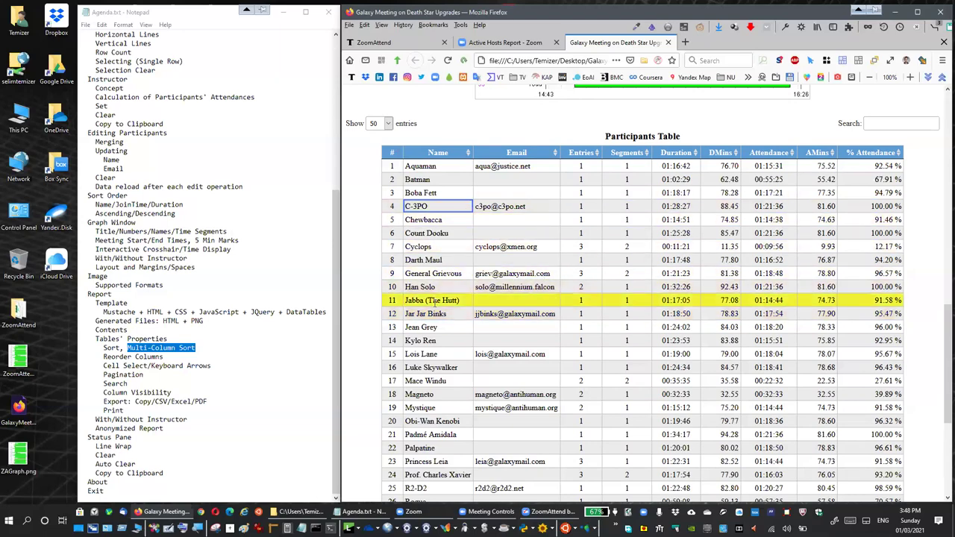
pyautogui.click(462, 367)
# Step: Set the Participants Table to show 25 entries per page
pyautogui.scroll(-2, 515, 373)
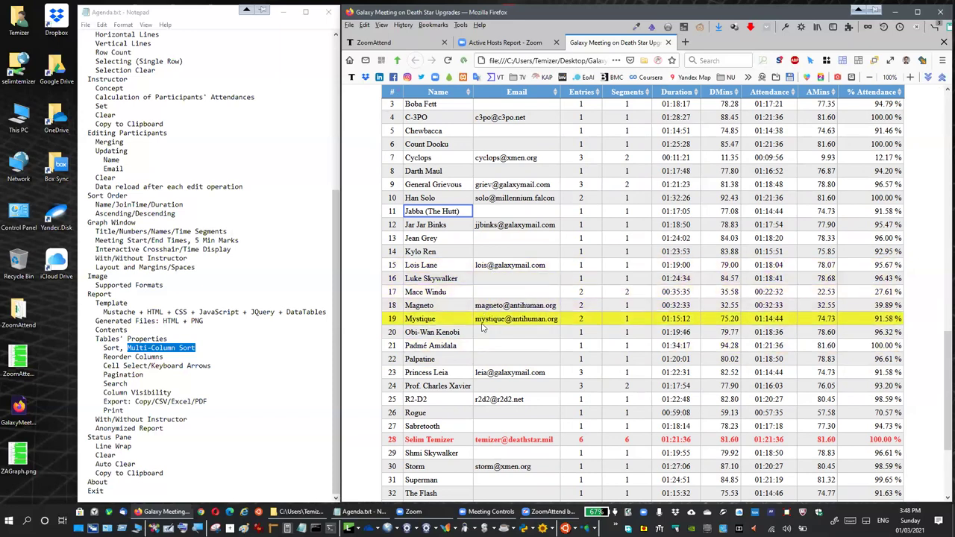
pyautogui.scroll(-3, 492, 283)
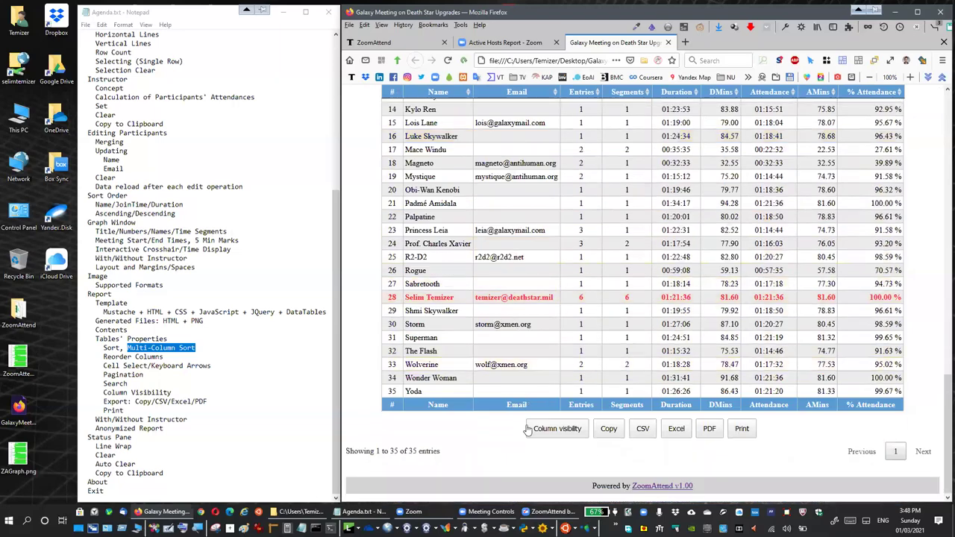
pyautogui.scroll(5, 612, 287)
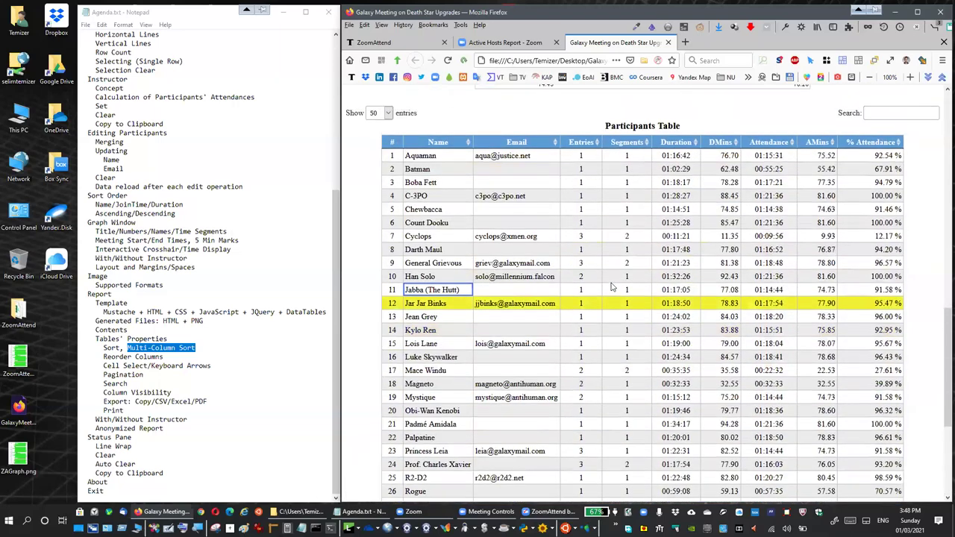
pyautogui.scroll(2, 611, 287)
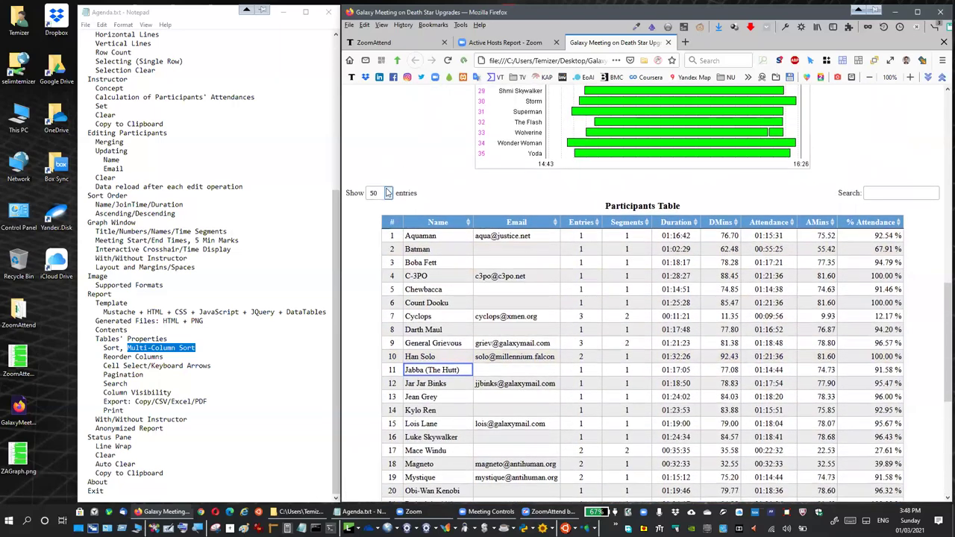
pyautogui.click(379, 192)
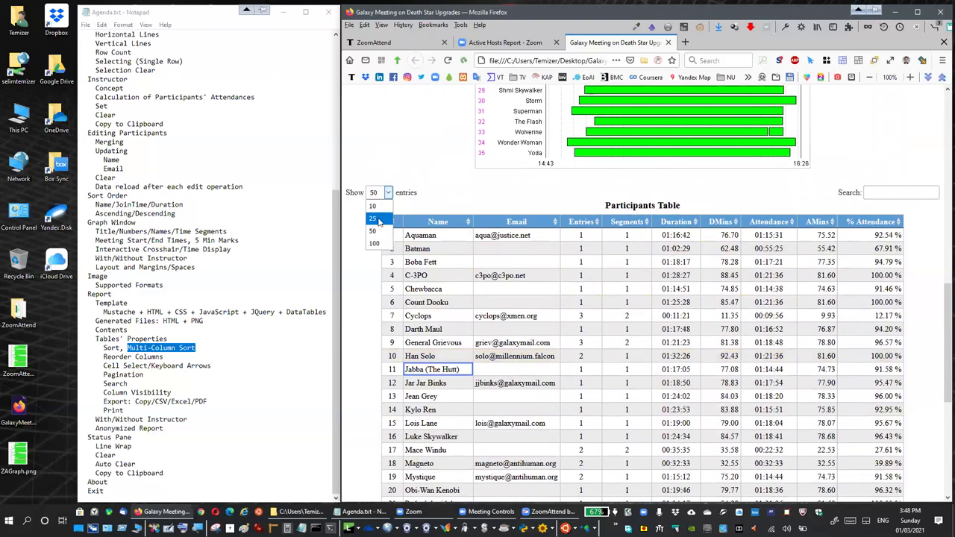
pyautogui.click(377, 218)
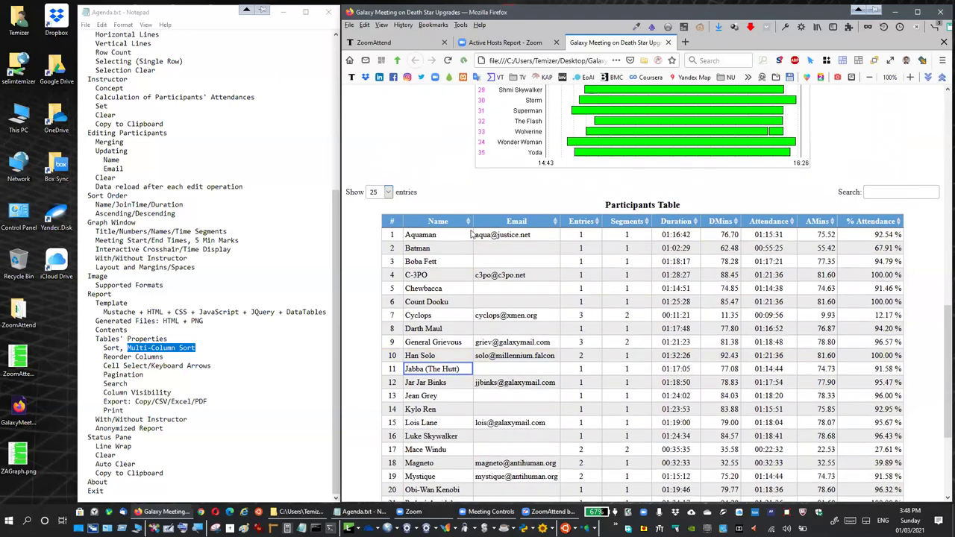
# Step: View page 2 of the Participants Table and go back to its first page
pyautogui.scroll(-5, 542, 257)
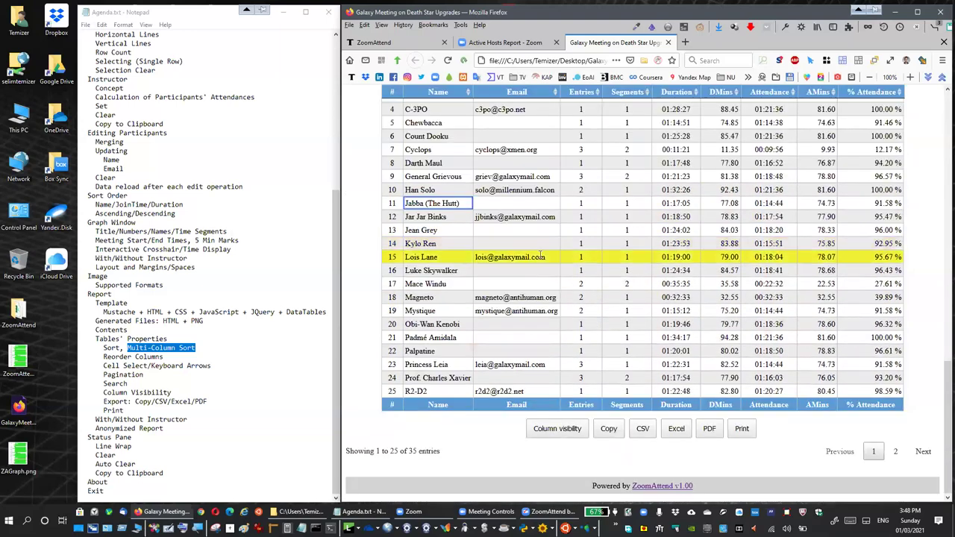
pyautogui.click(895, 452)
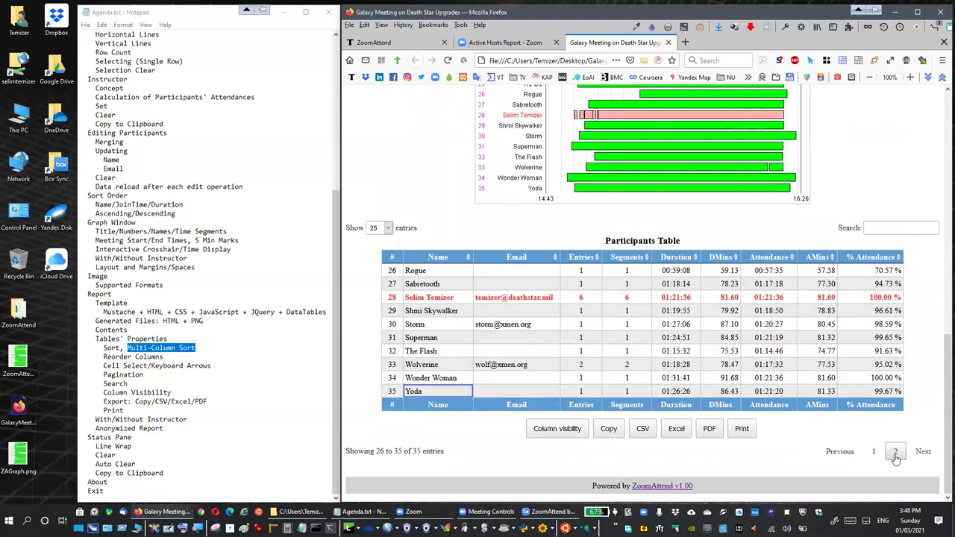
pyautogui.click(840, 452)
pyautogui.scroll(-5, 517, 284)
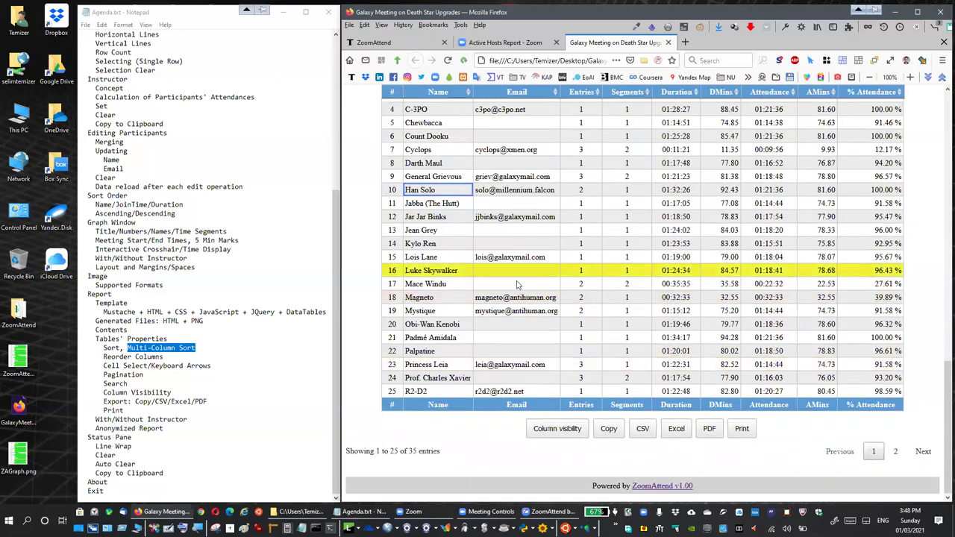
# Step: Set the Participants Table to show 10 entries per page
pyautogui.scroll(3, 517, 285)
pyautogui.click(388, 185)
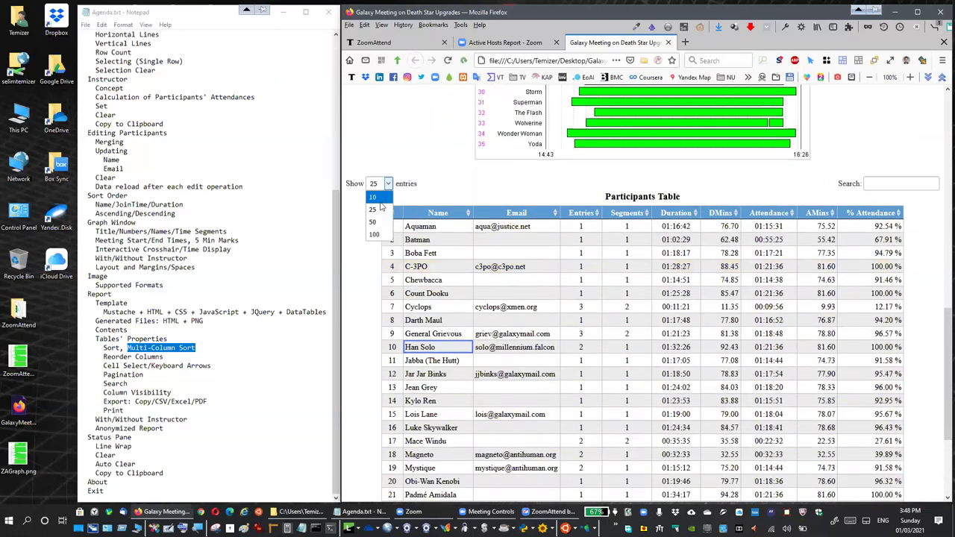
pyautogui.click(381, 199)
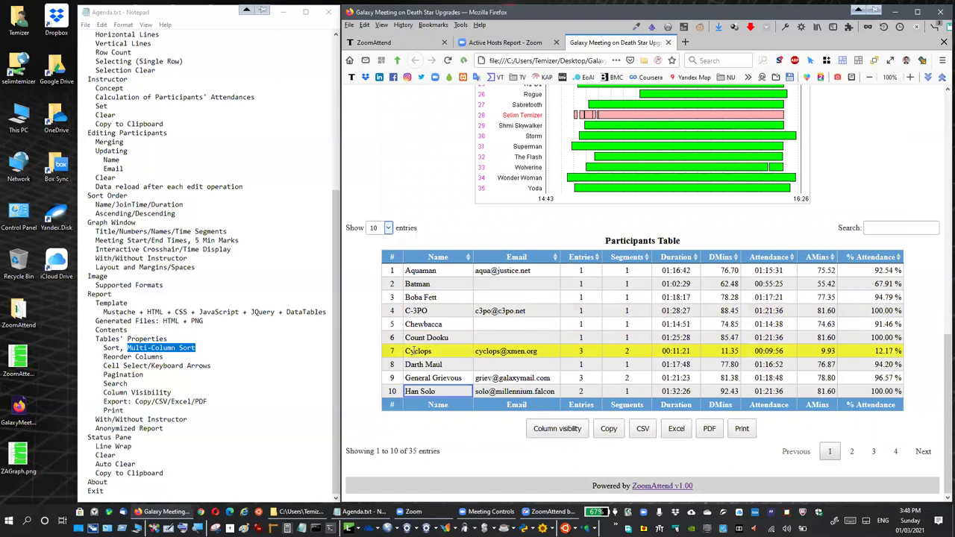
# Step: Search the Participants Table for the instructor's first name, and clear the search
pyautogui.click(874, 228)
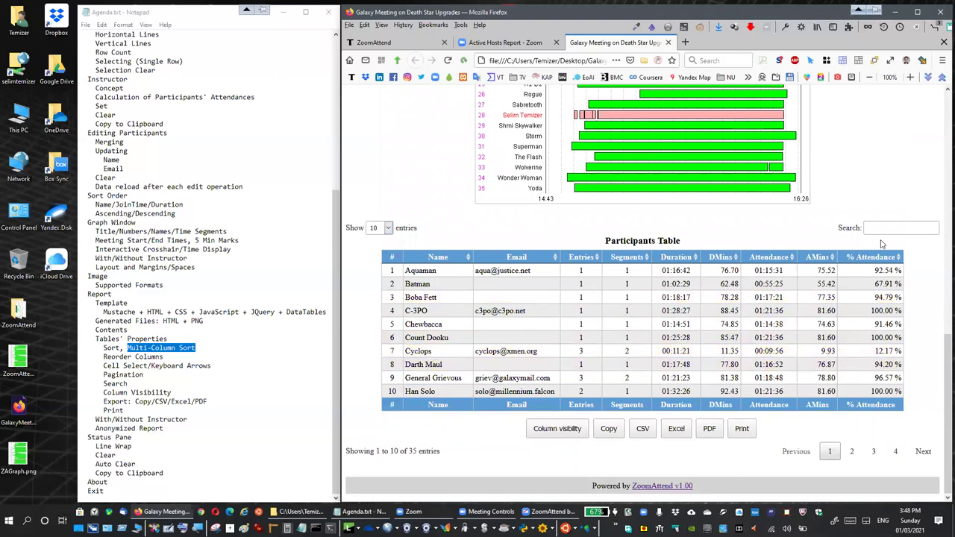
pyautogui.write('Selim')
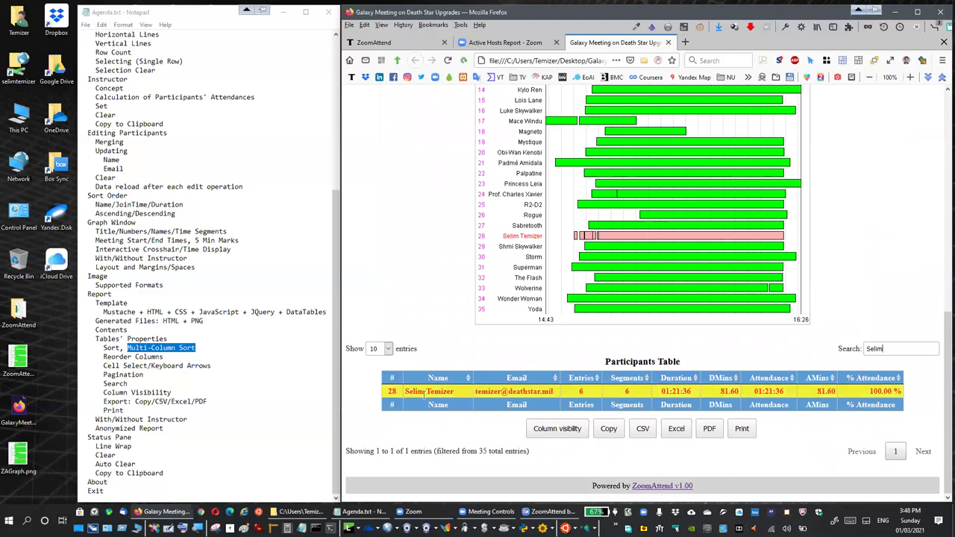
pyautogui.doubleClick(875, 349)
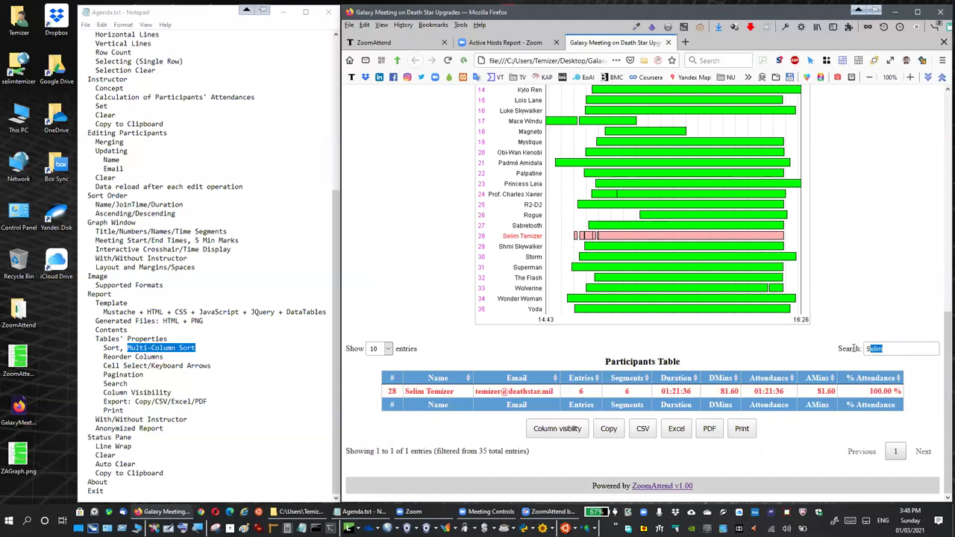
pyautogui.press('BackSpace')
# Step: Set the Participants Table to show 50 entries per page
pyautogui.click(378, 348)
pyautogui.click(373, 387)
pyautogui.scroll(-6, 385, 395)
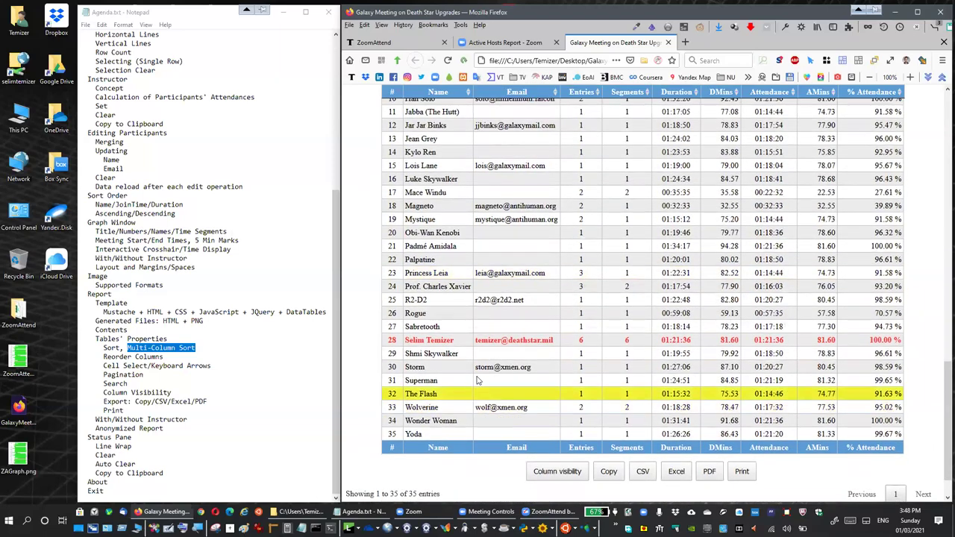
# Step: Hide the Email and Duration columns of the Participants Table through its column visibility options
pyautogui.scroll(-1, 480, 388)
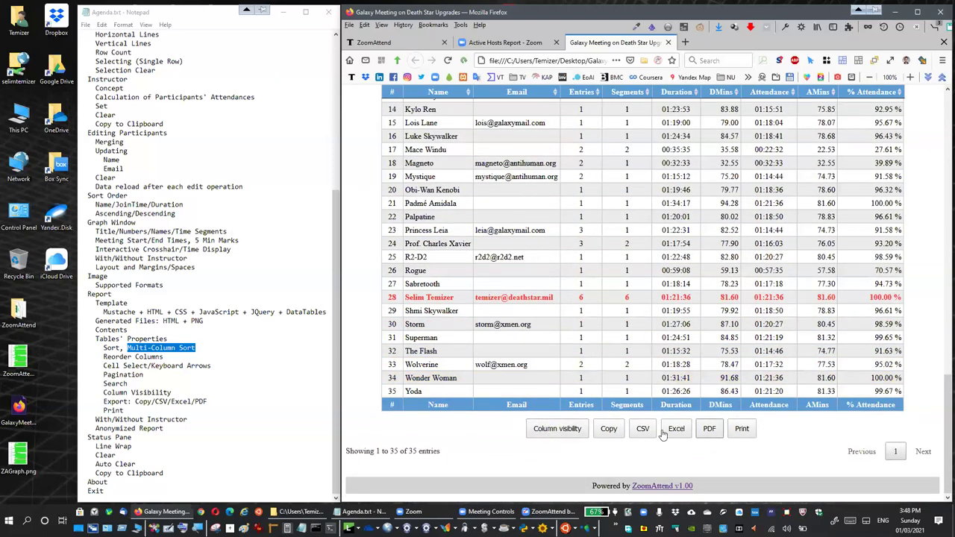
pyautogui.click(557, 429)
pyautogui.scroll(-2, 649, 416)
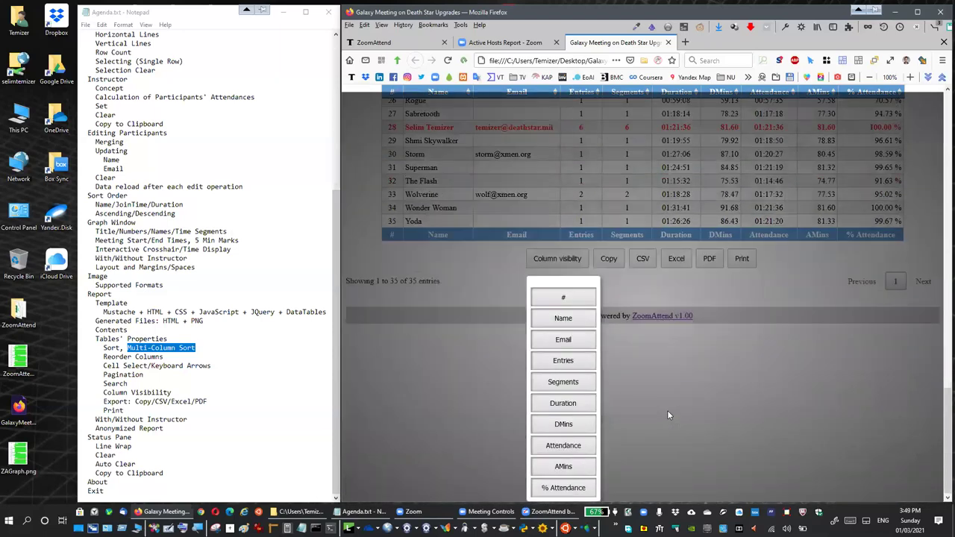
pyautogui.click(565, 340)
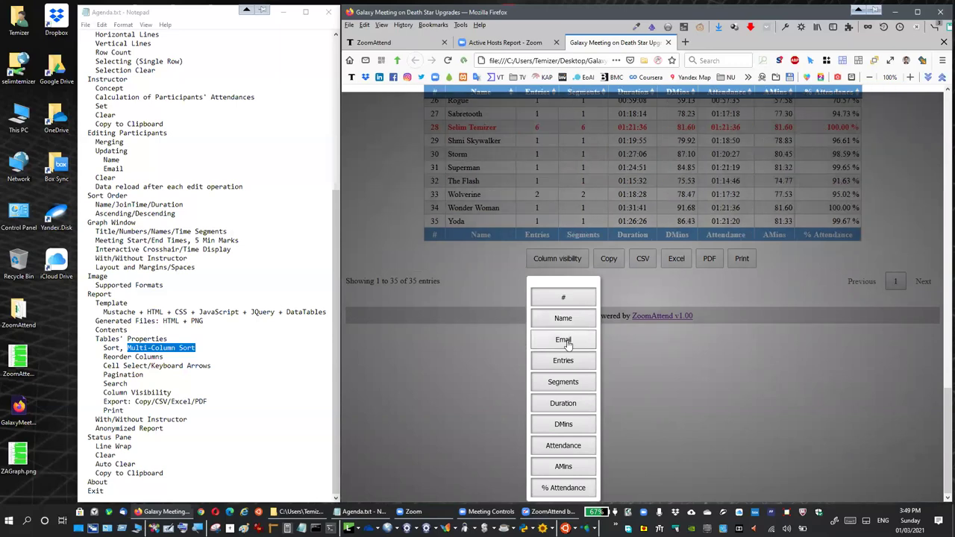
pyautogui.click(563, 403)
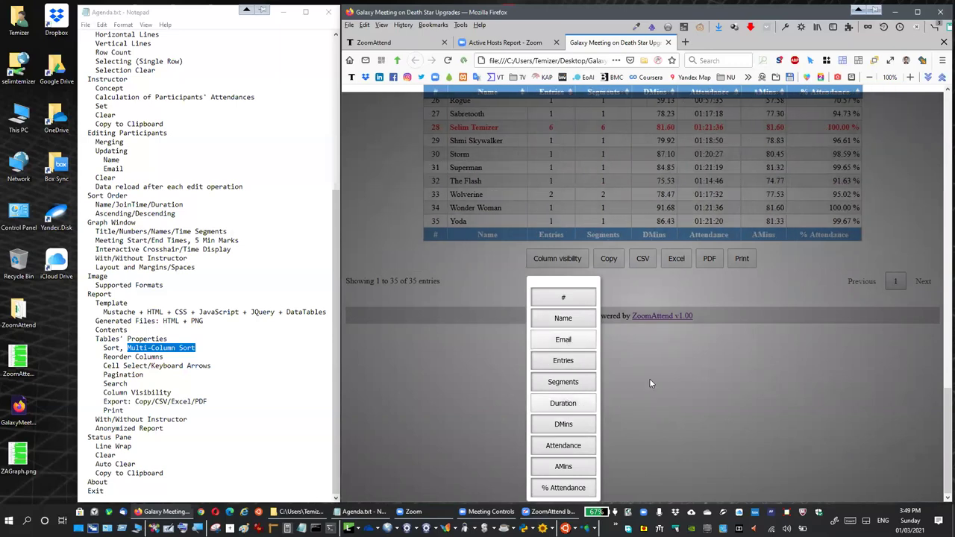
pyautogui.click(649, 383)
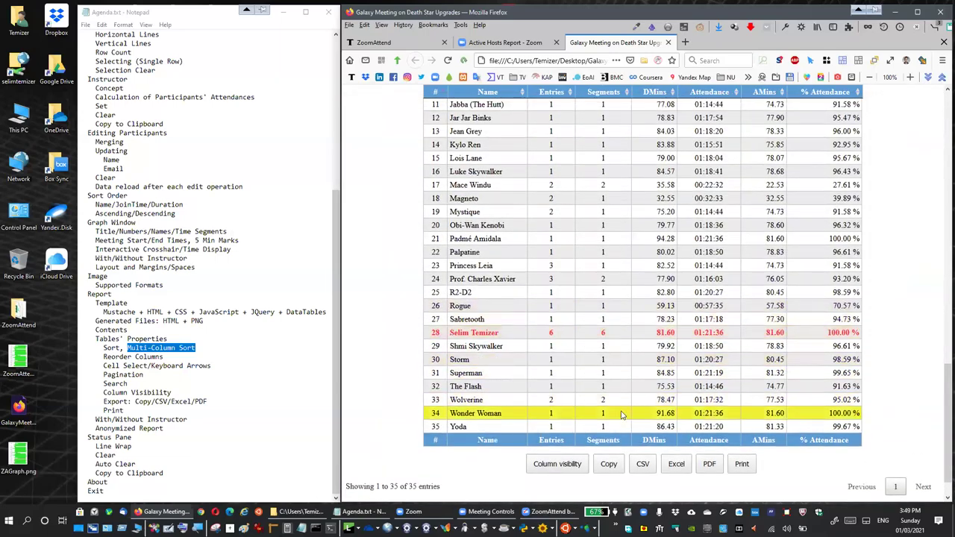
# Step: Show the Duration and Email columns of the Participants Table again through its column visibility options
pyautogui.scroll(-1, 656, 358)
pyautogui.click(565, 428)
pyautogui.scroll(-2, 565, 426)
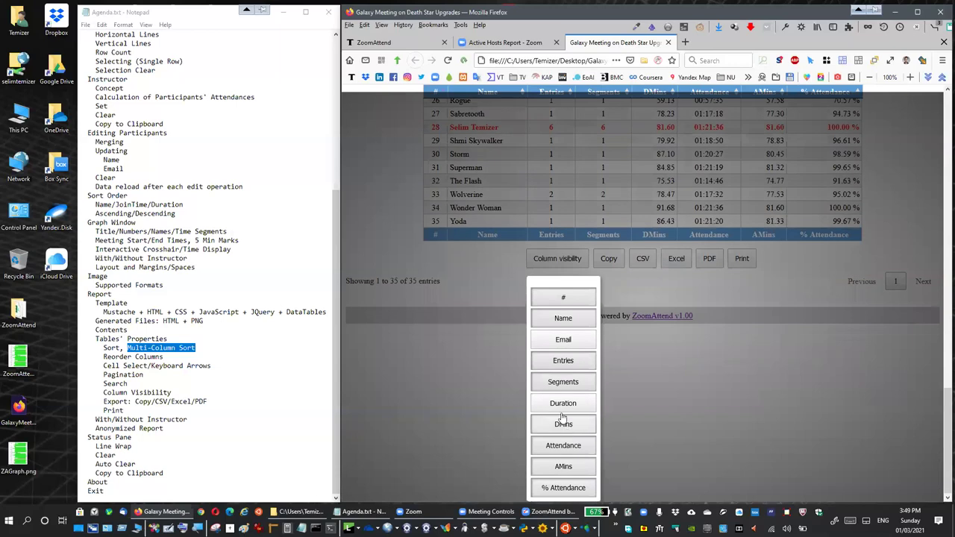
pyautogui.click(563, 403)
pyautogui.click(563, 340)
pyautogui.click(686, 363)
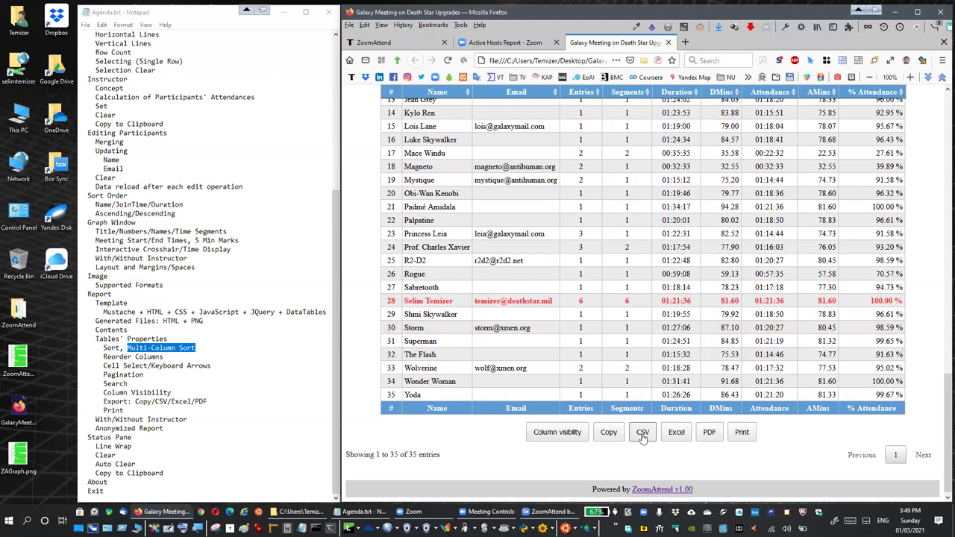
# Step: Export the Participants Table as a PDF, look through the opened document, and close it
pyautogui.click(708, 432)
pyautogui.click(769, 273)
pyautogui.click(880, 312)
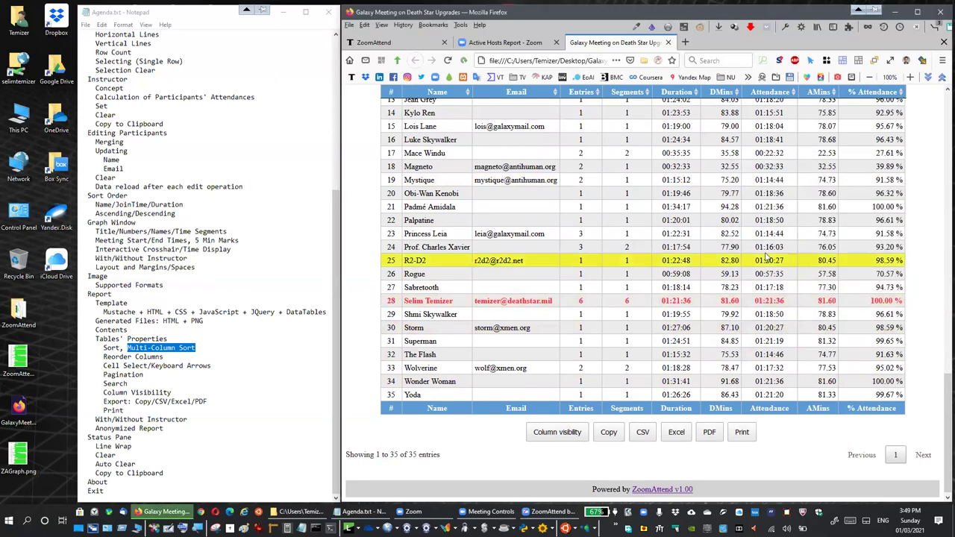
pyautogui.scroll(-1, 627, 246)
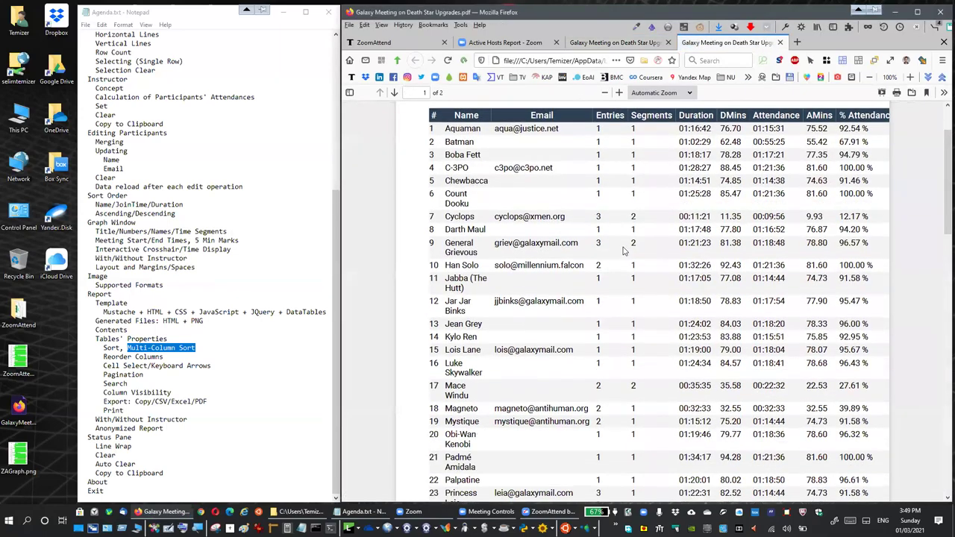
pyautogui.scroll(-6, 624, 252)
pyautogui.scroll(8, 610, 332)
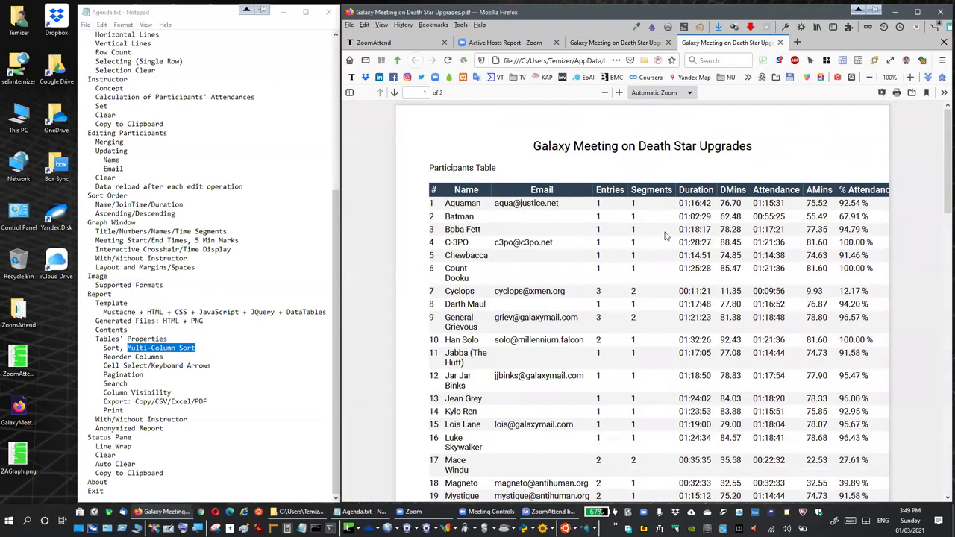
pyautogui.click(779, 42)
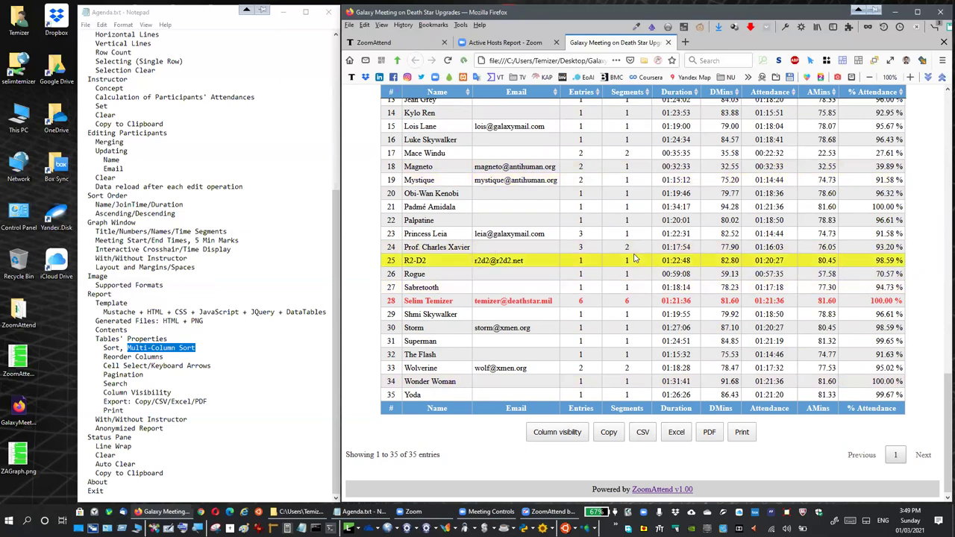
# Step: Look over the export and print options beneath both the Meeting Table and the Participants Table
pyautogui.press('Up')
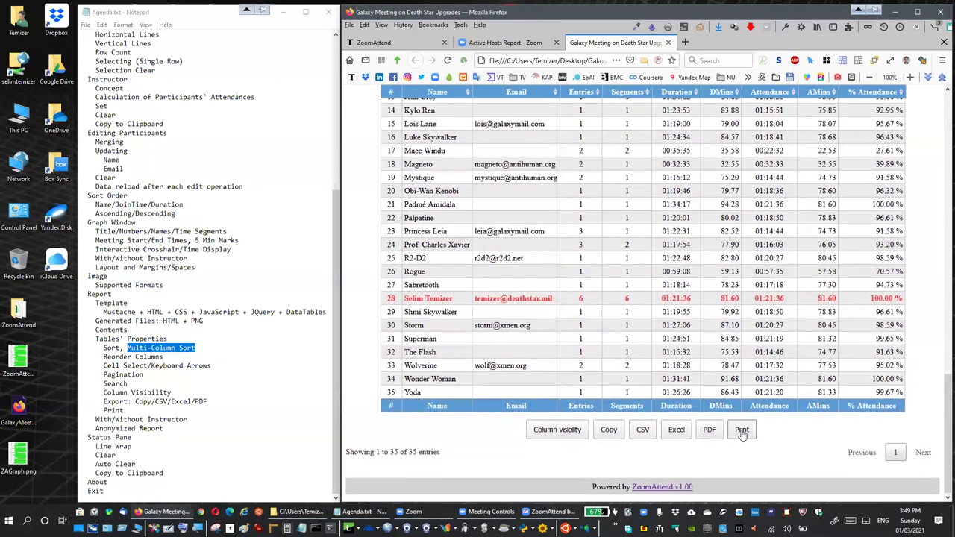
pyautogui.scroll(5, 489, 173)
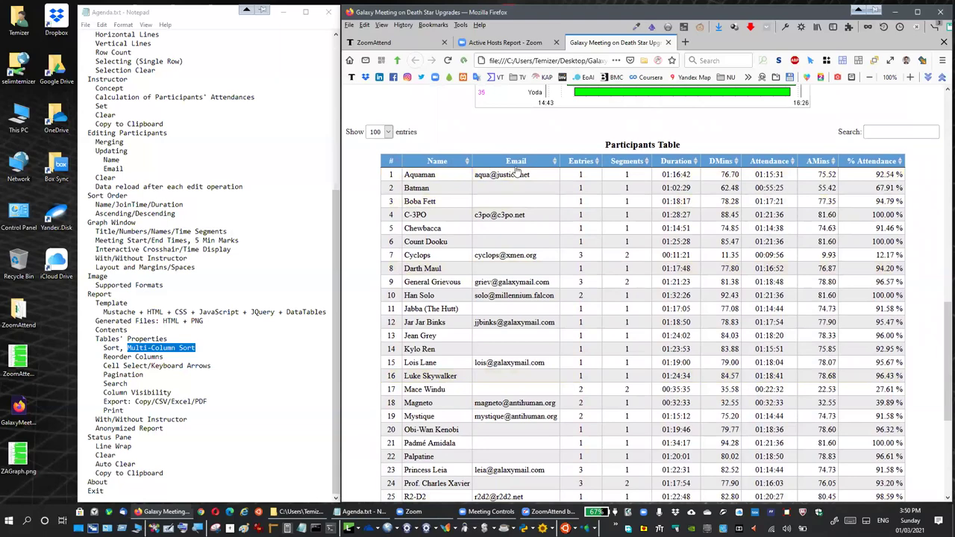
pyautogui.scroll(8, 606, 179)
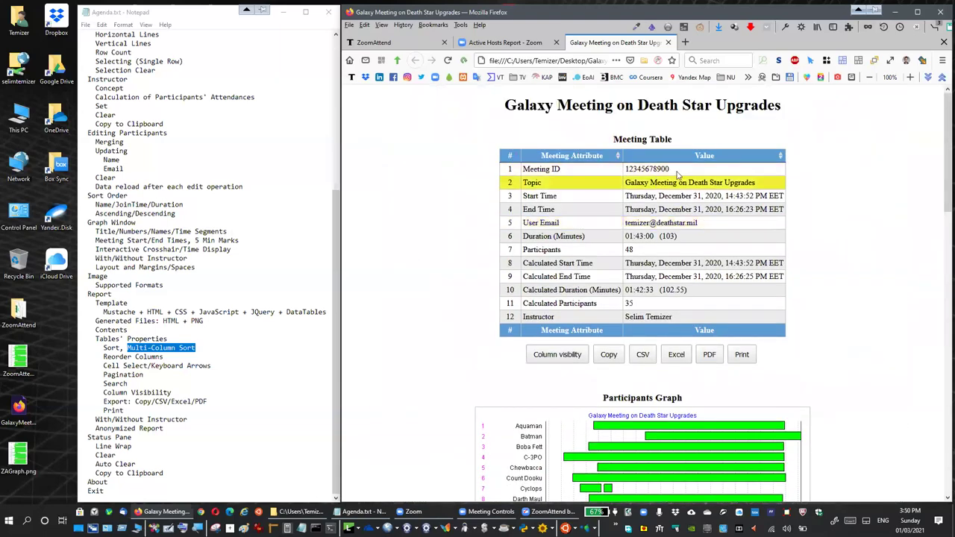
pyautogui.scroll(-7, 608, 176)
pyautogui.scroll(-5, 610, 218)
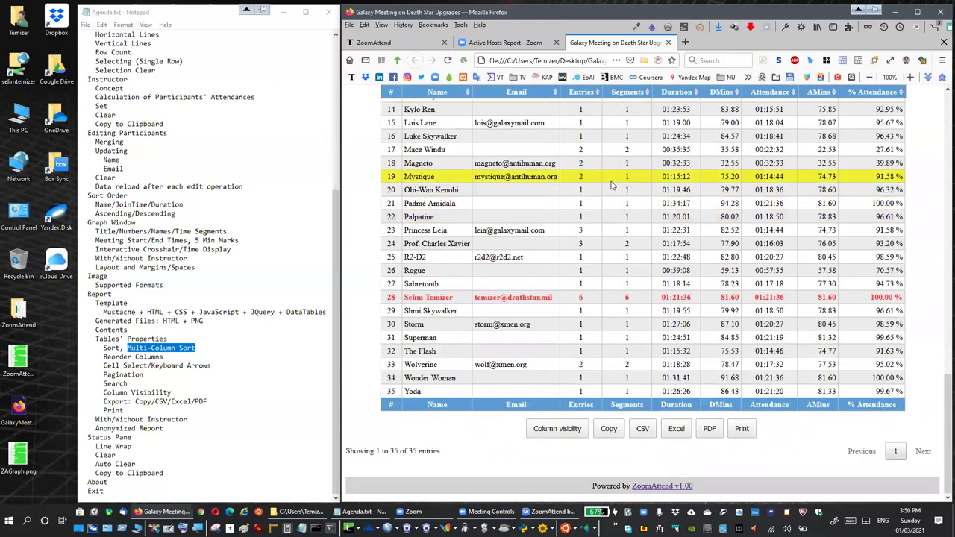
pyautogui.scroll(3, 589, 190)
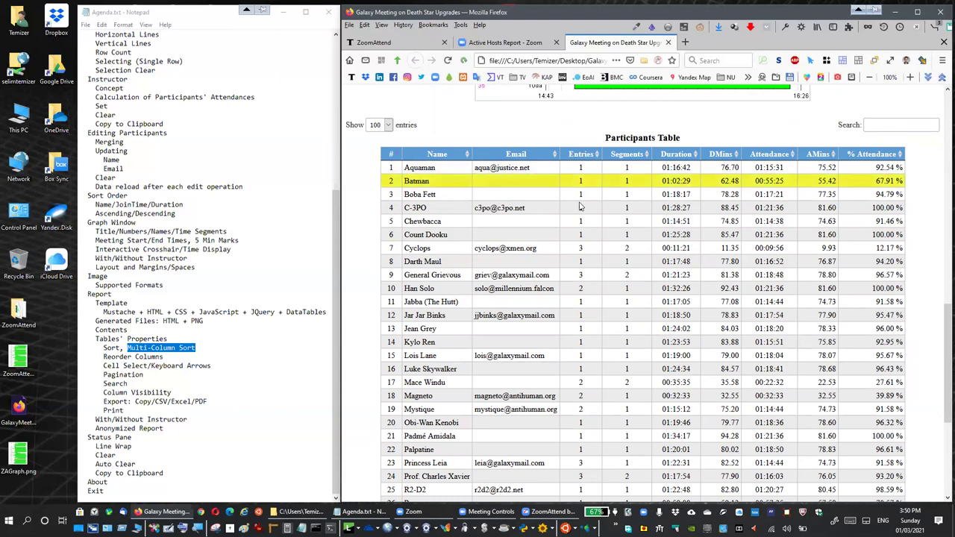
# Step: Compare the Entries and Segments cells of Cyclops in the Participants Table with that participant's bars in the Participants Graph
pyautogui.click(585, 249)
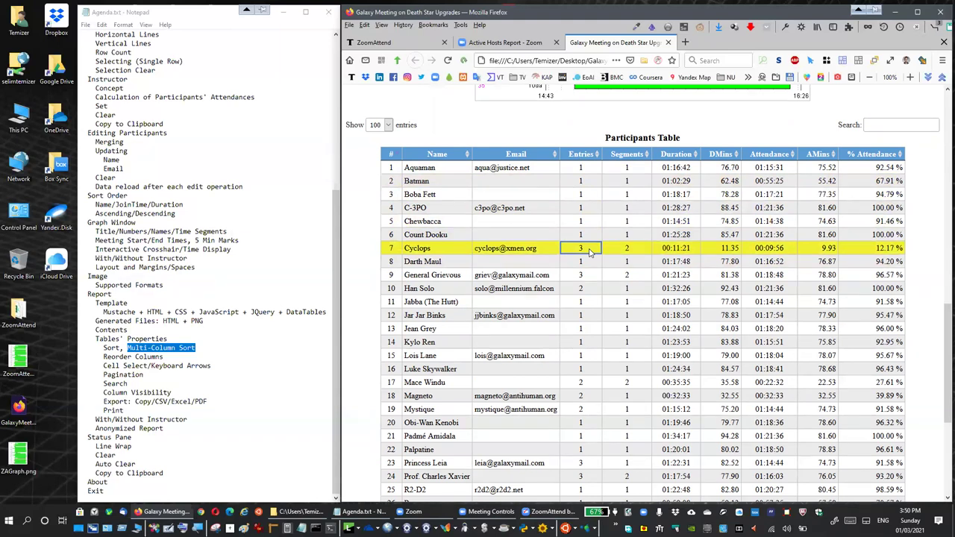
pyautogui.click(628, 250)
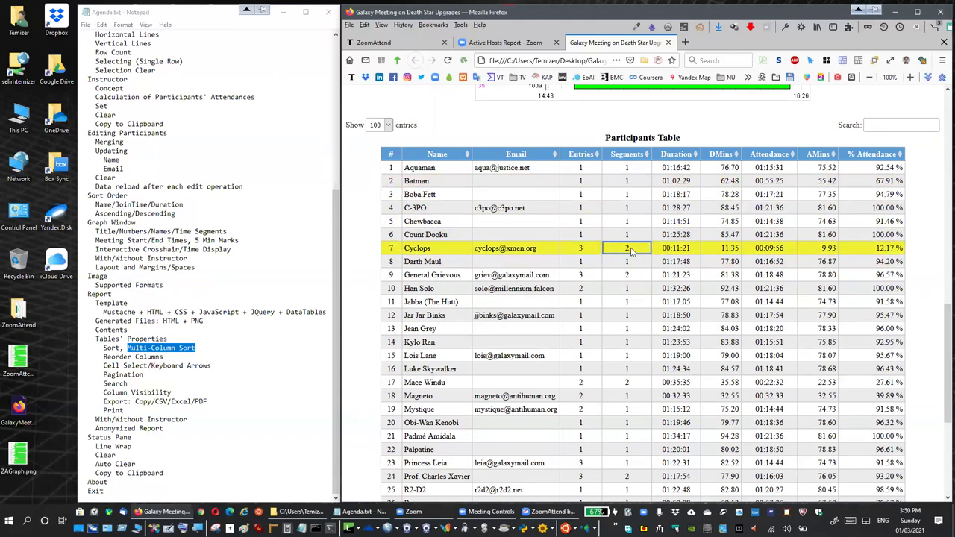
pyautogui.scroll(10, 590, 242)
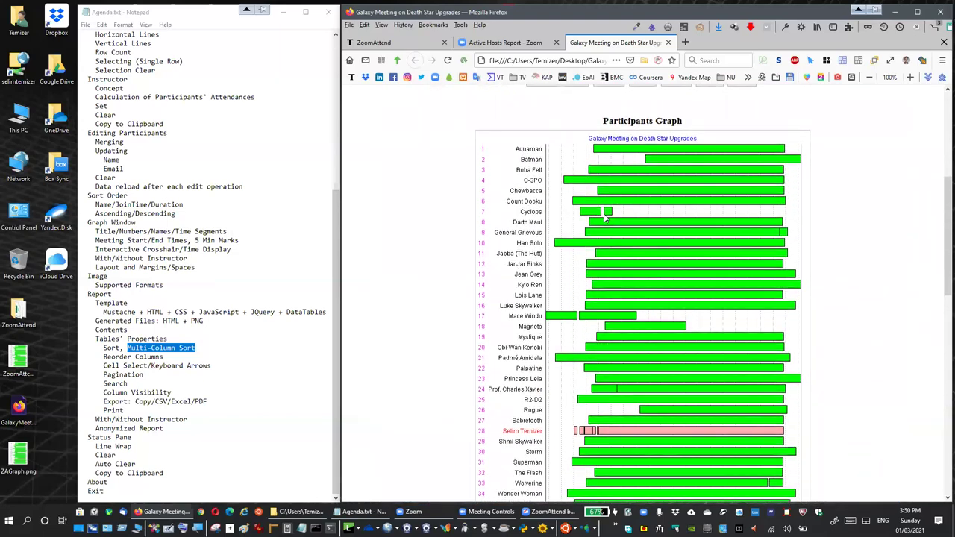
pyautogui.scroll(-5, 605, 218)
pyautogui.scroll(-4, 606, 217)
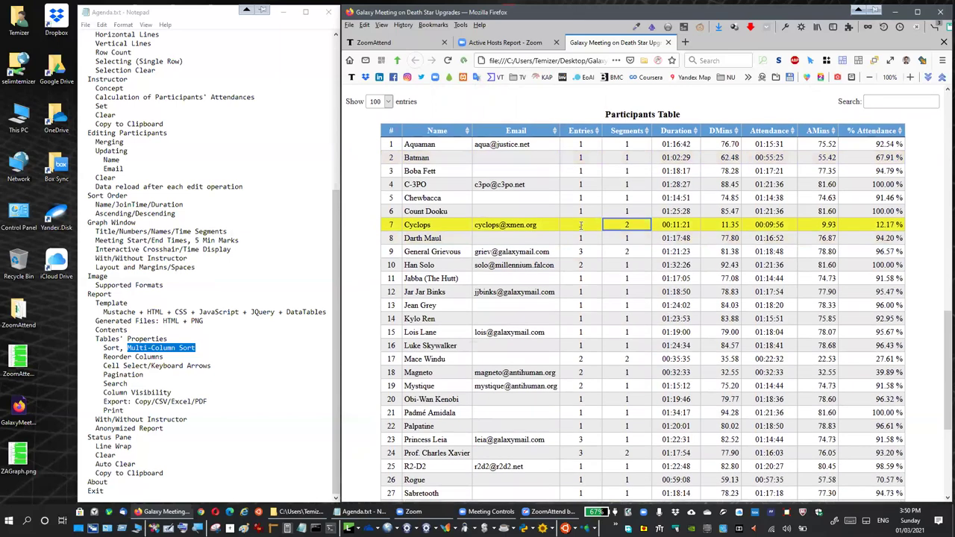
pyautogui.click(586, 227)
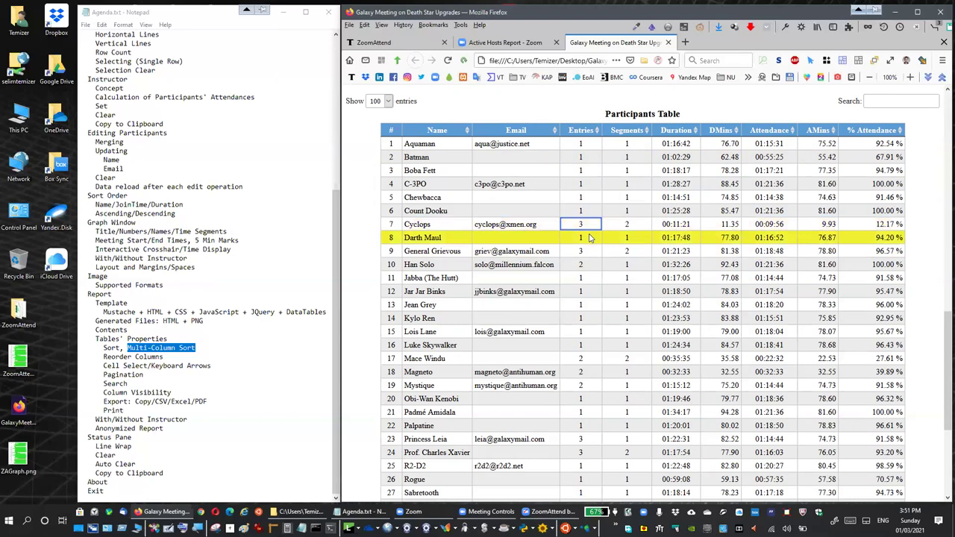
pyautogui.scroll(10, 590, 237)
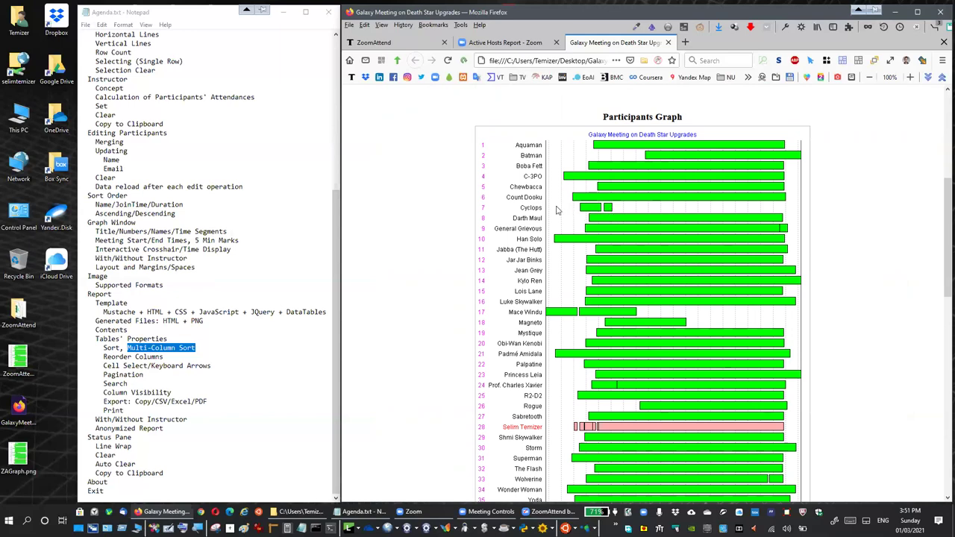
pyautogui.click(611, 214)
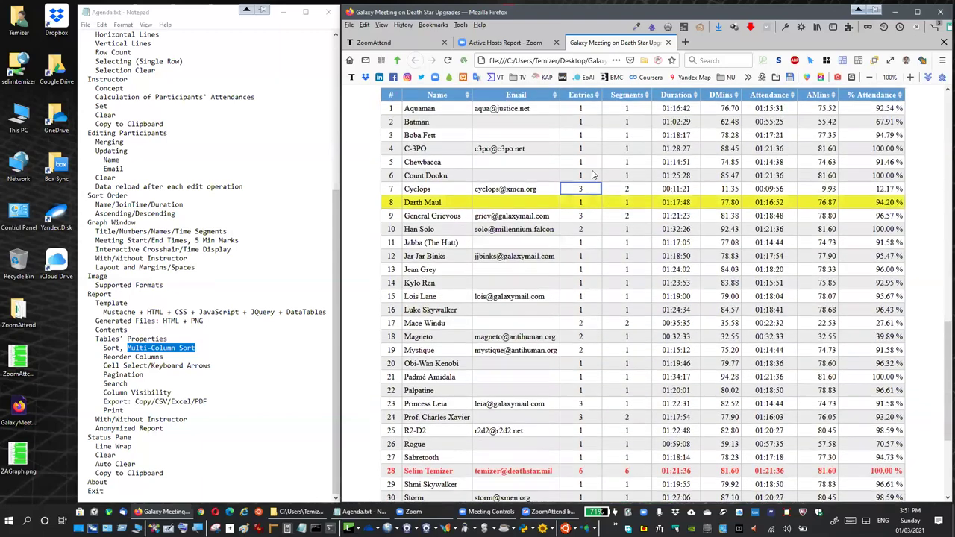
# Step: Sort the Participants Table by Entries in descending order and examine its duration and attendance columns
pyautogui.click(581, 94)
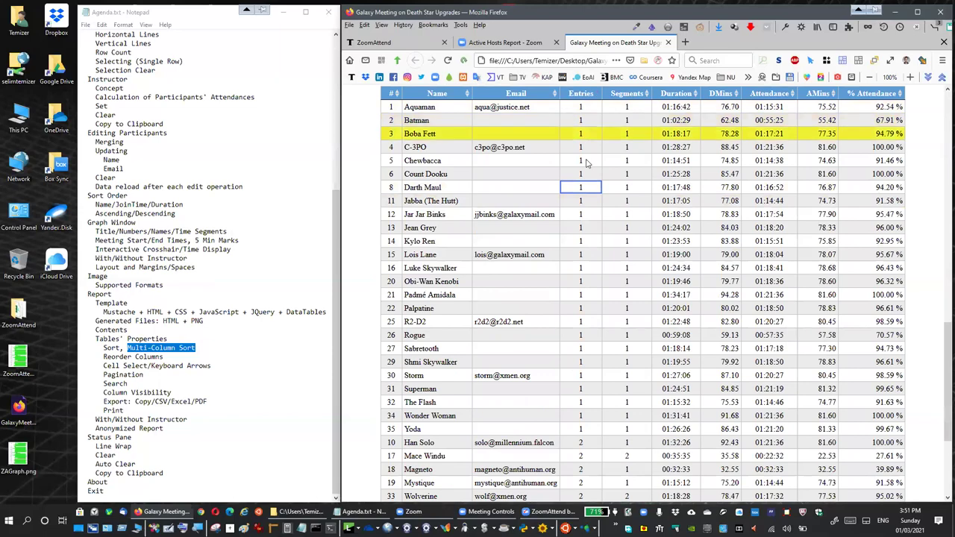
pyautogui.scroll(-1, 586, 192)
pyautogui.click(580, 93)
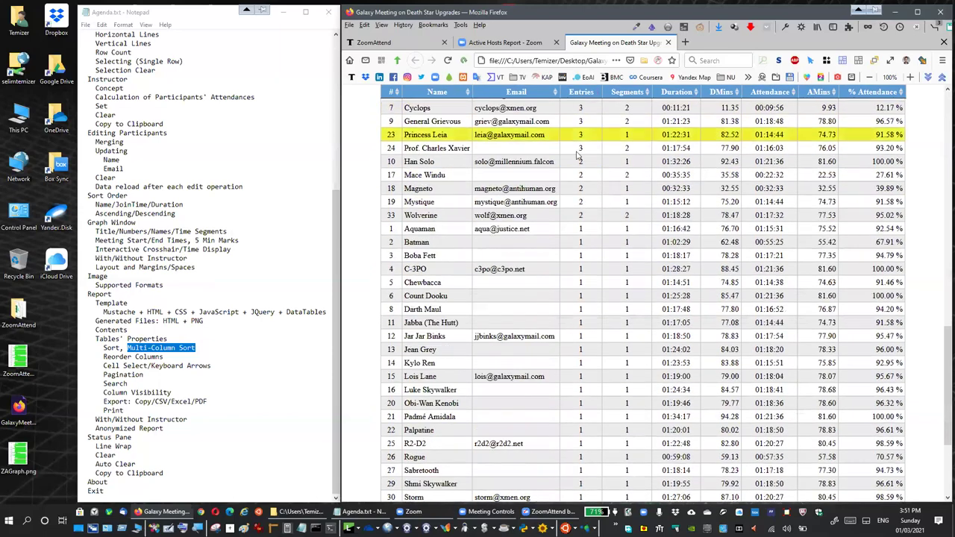
pyautogui.scroll(3, 627, 214)
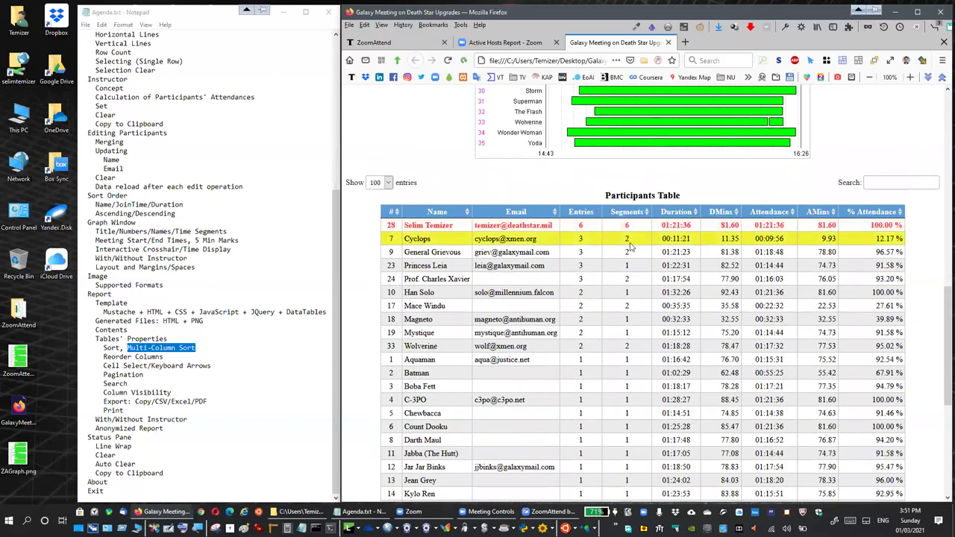
pyautogui.scroll(-1, 629, 224)
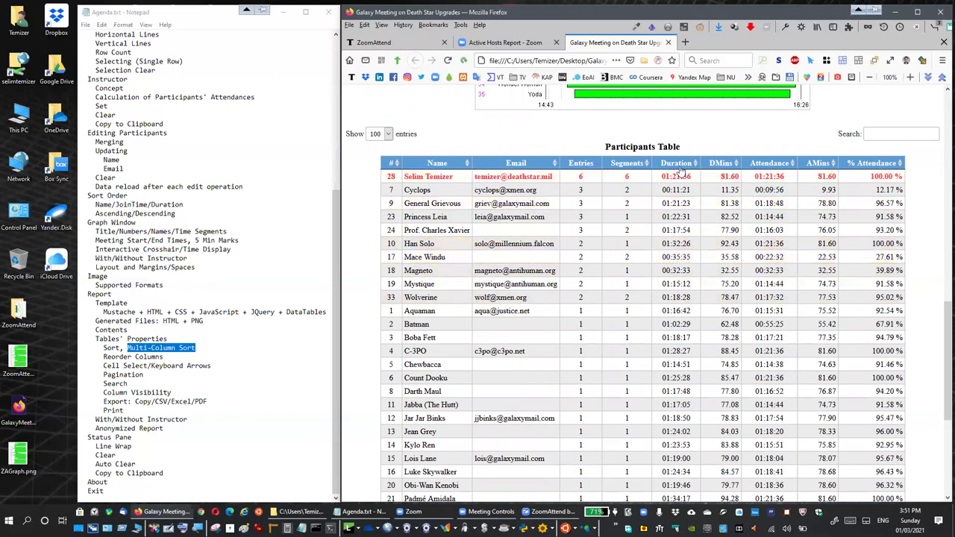
pyautogui.scroll(-1, 677, 163)
pyautogui.scroll(-1, 675, 160)
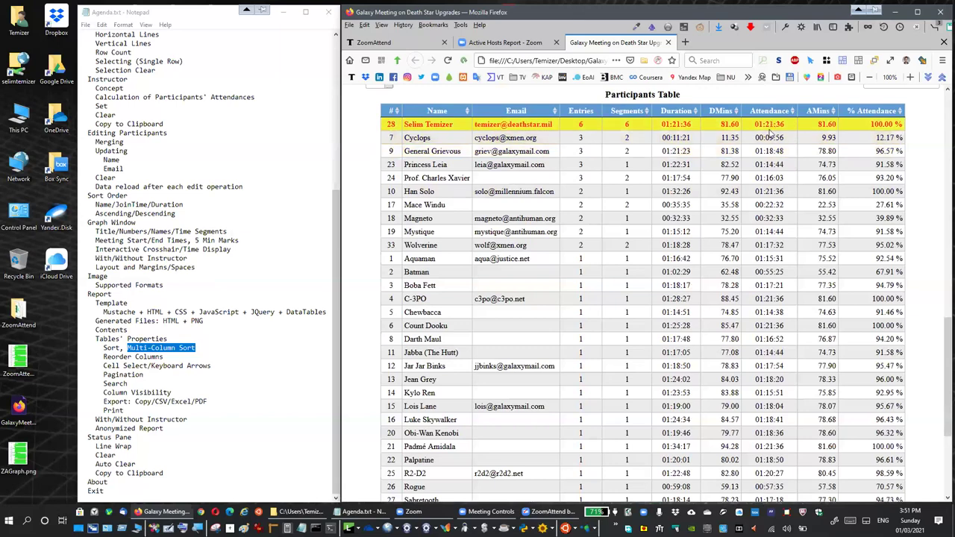
# Step: Sort the Participants Table by % Attendance in descending order and compare it with the Participants Graph
pyautogui.scroll(1, 762, 148)
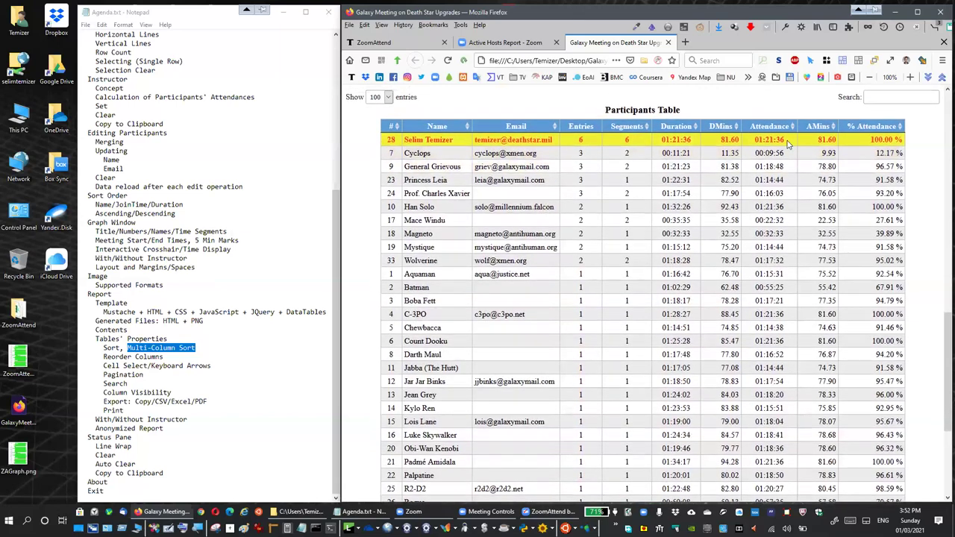
pyautogui.click(872, 131)
pyautogui.click(873, 131)
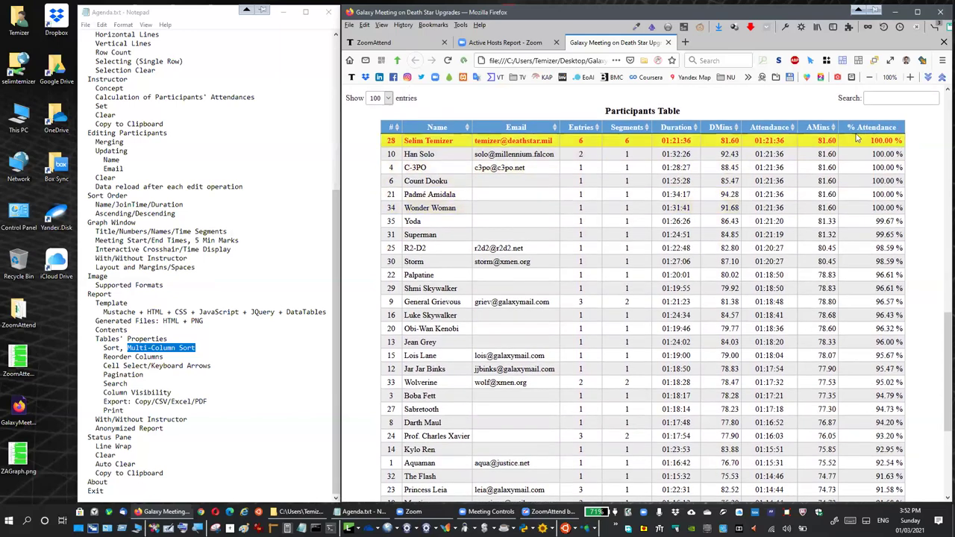
pyautogui.scroll(7, 774, 202)
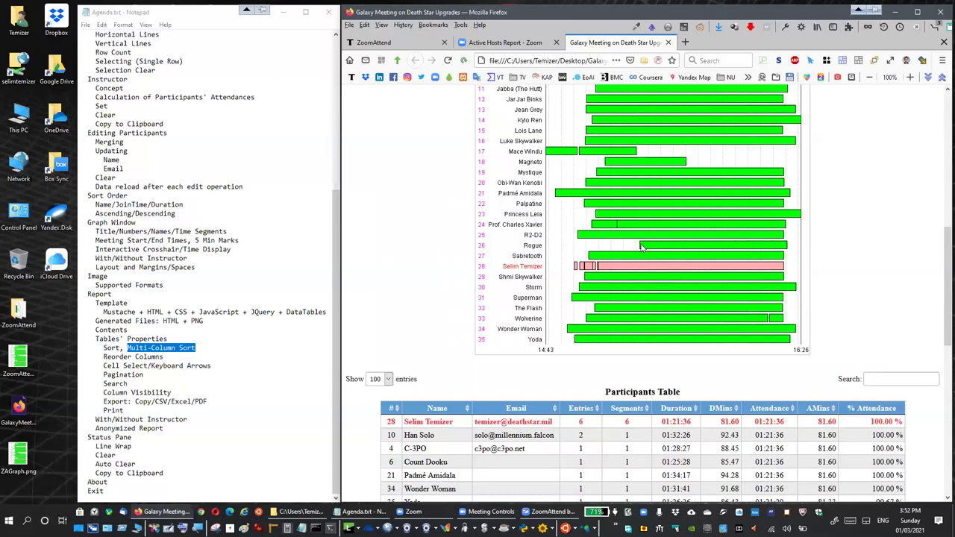
pyautogui.scroll(-1, 646, 267)
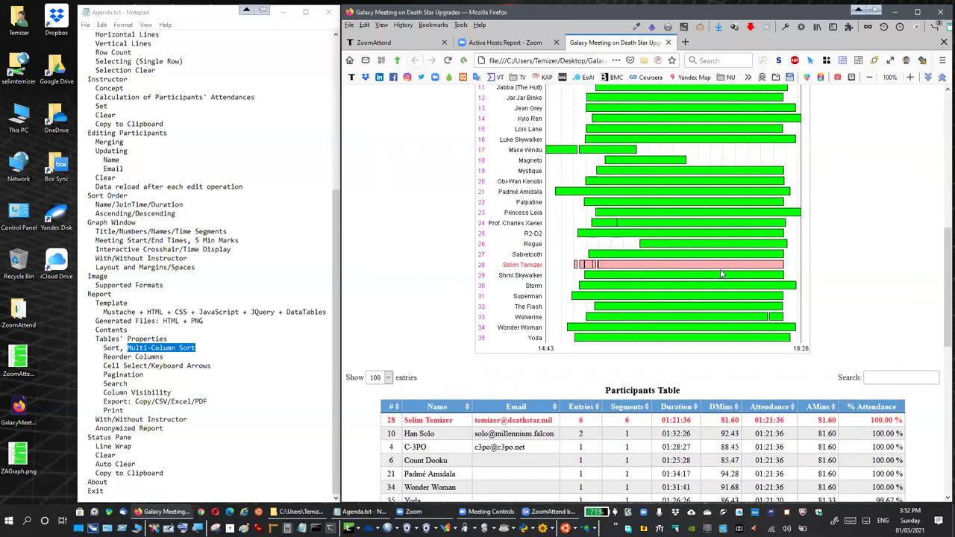
pyautogui.scroll(-1, 721, 274)
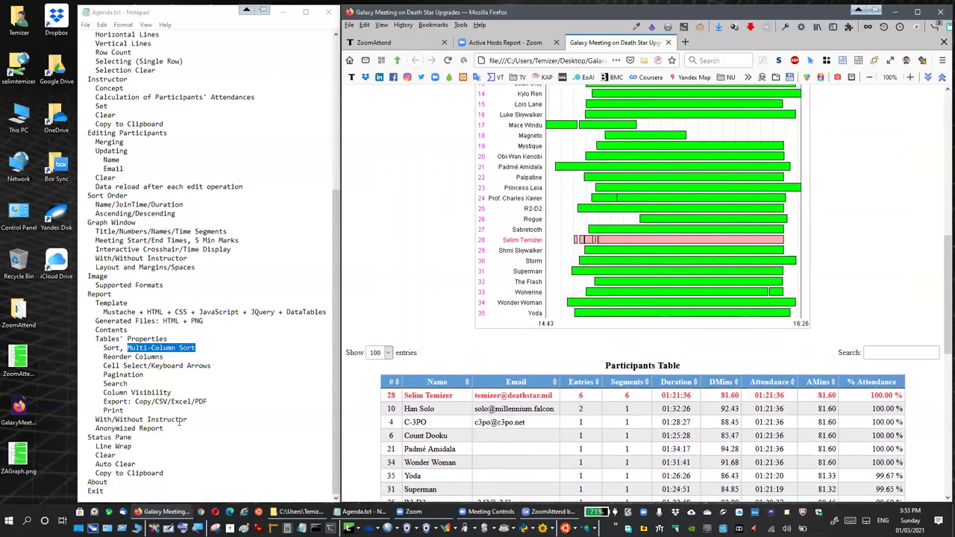
# Step: Switch to ZoomAttend and clear the instructor of the Death Star meeting
pyautogui.press('F5')
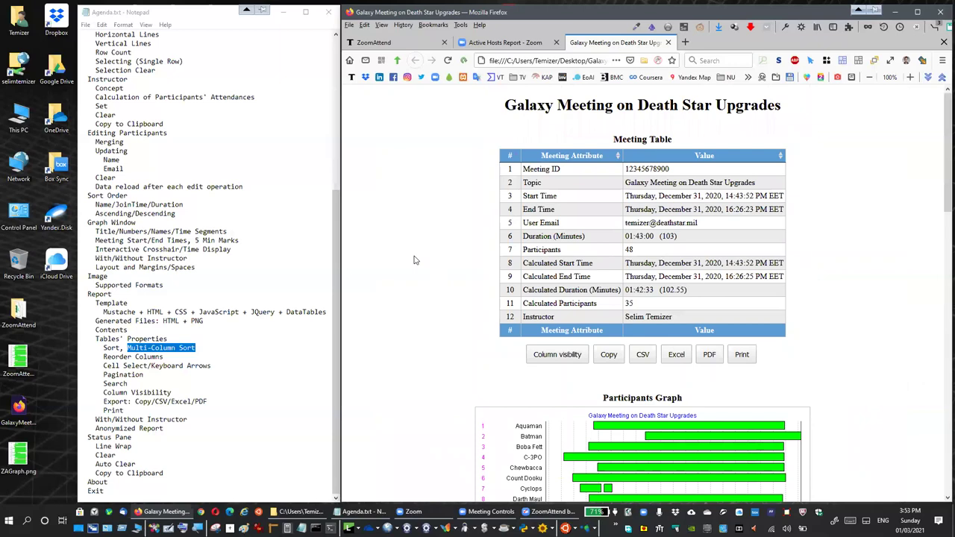
pyautogui.scroll(-2, 466, 349)
pyautogui.click(552, 511)
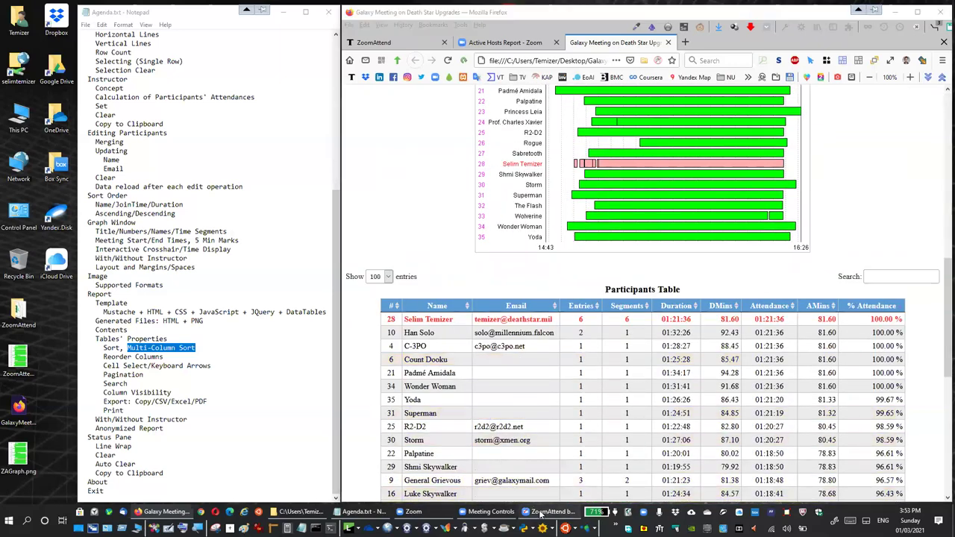
pyautogui.moveTo(677, 70); pyautogui.dragTo(617, 59)
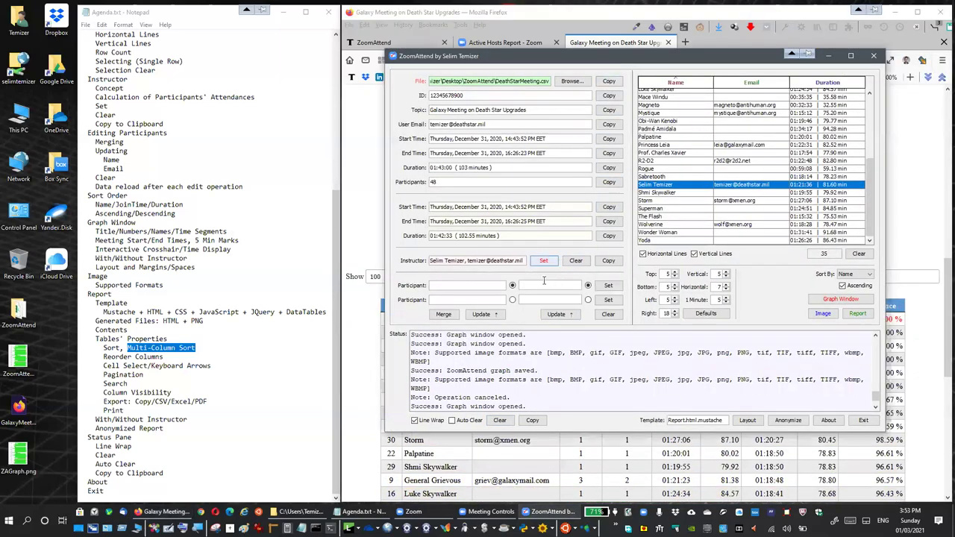
pyautogui.click(575, 261)
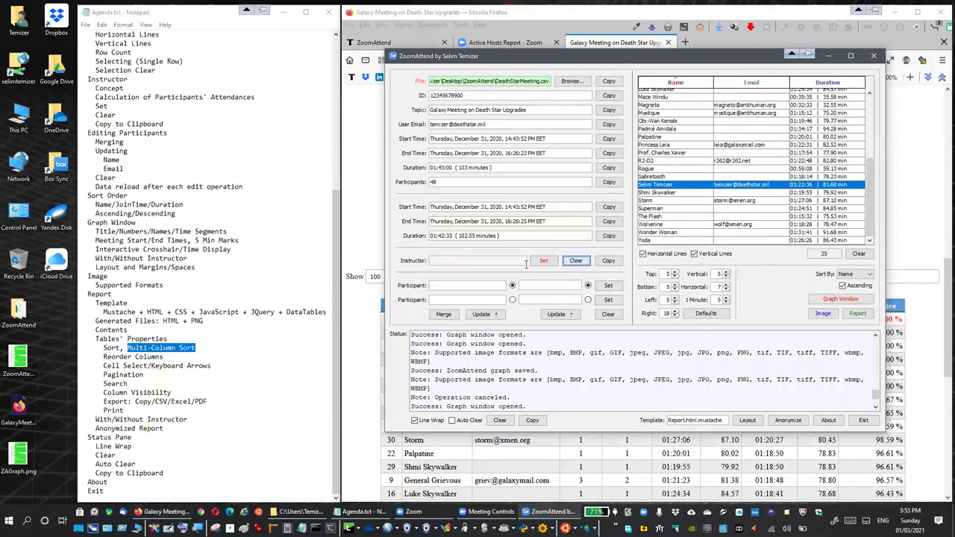
# Step: Save the report without an instructor as GalaxyMeeting.html on the Desktop, replacing the existing file, and reload it in Firefox
pyautogui.click(857, 313)
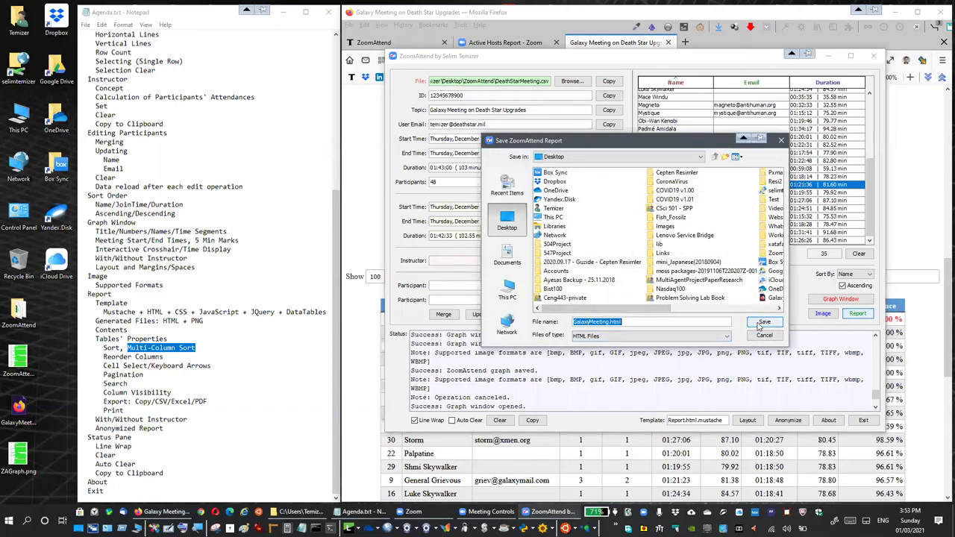
pyautogui.click(763, 322)
pyautogui.click(616, 260)
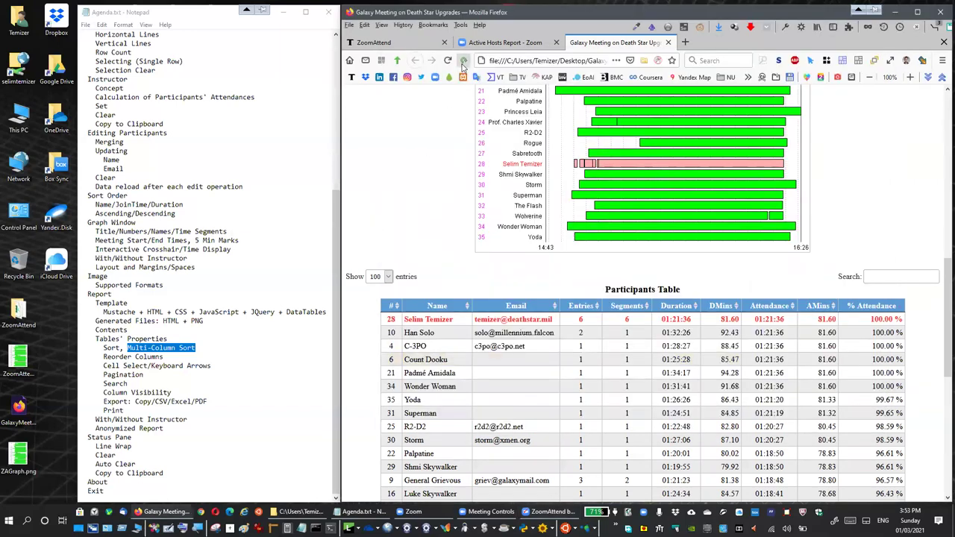
pyautogui.scroll(-10, 654, 273)
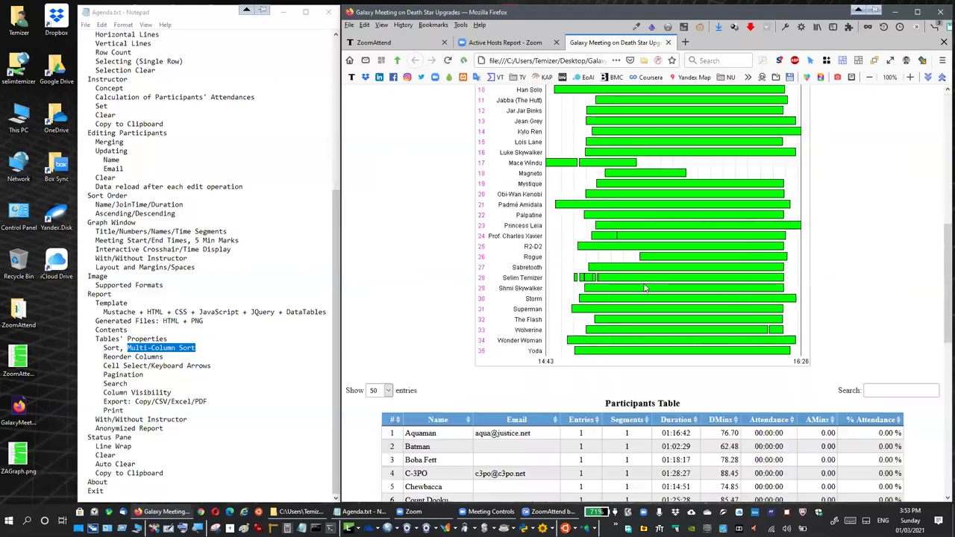
# Step: Examine the Participants Graph, attendance columns and Meeting Table of the report generated without an instructor
pyautogui.scroll(5, 673, 320)
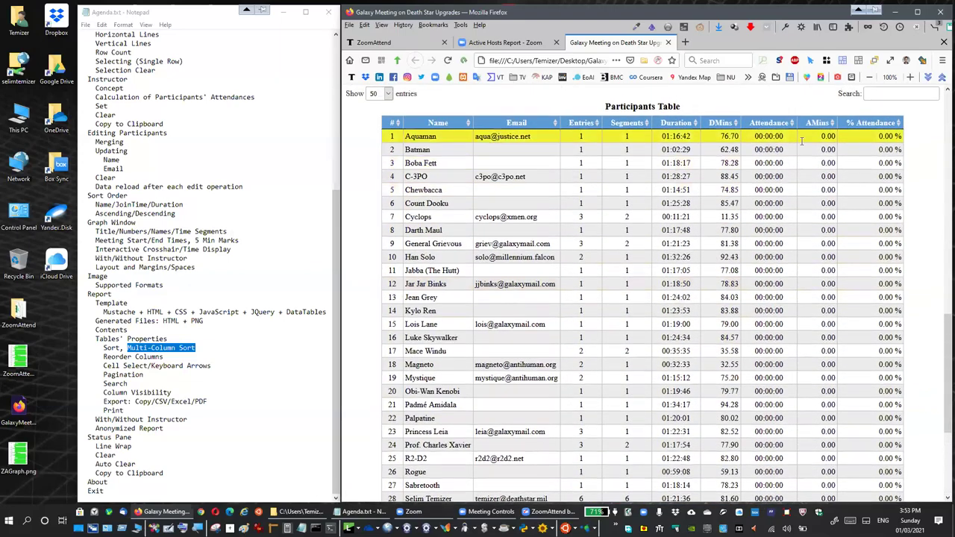
pyautogui.scroll(5, 746, 190)
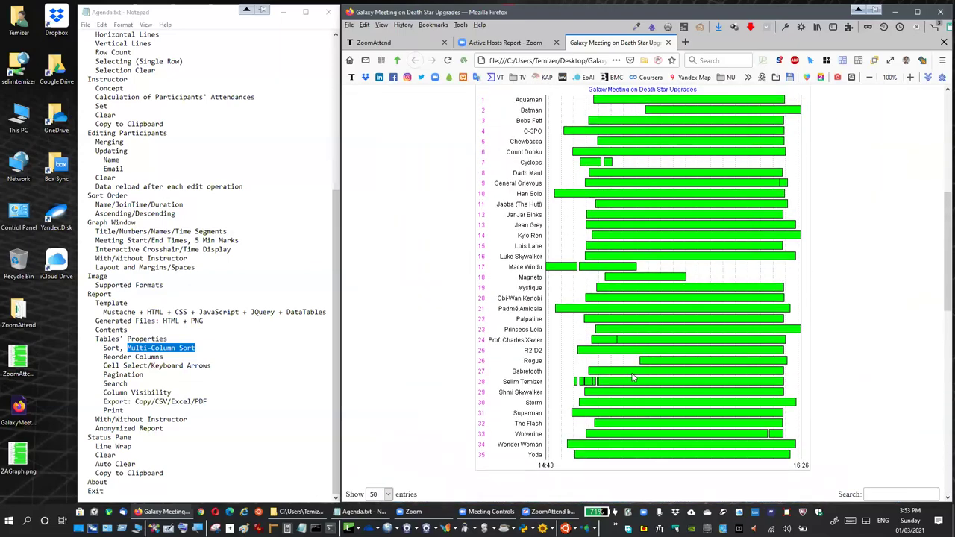
pyautogui.scroll(-5, 716, 298)
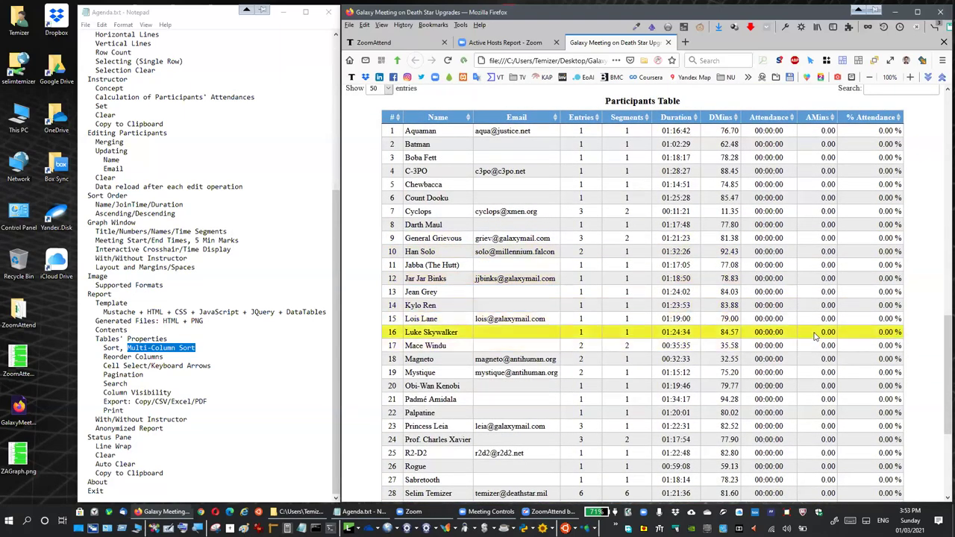
pyautogui.scroll(-2, 815, 335)
pyautogui.scroll(-3, 858, 326)
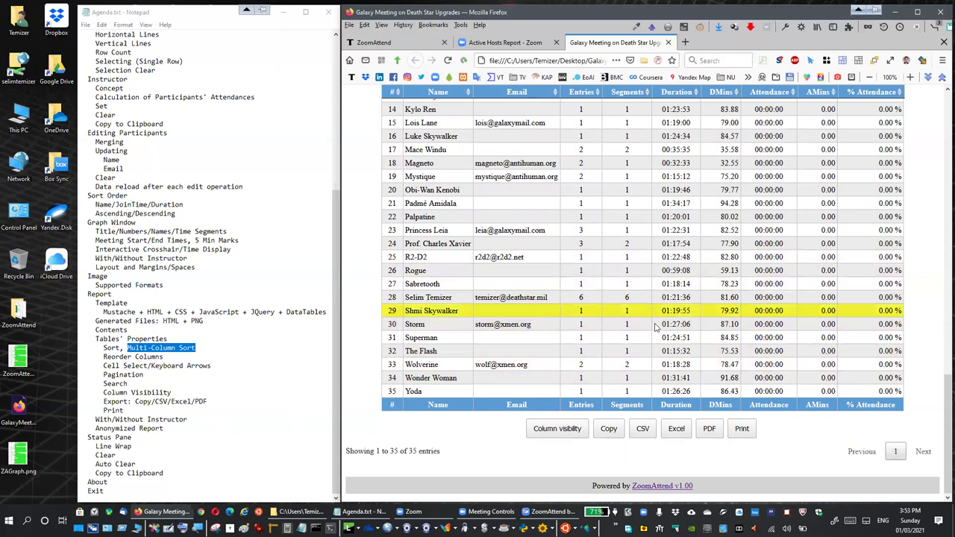
pyautogui.scroll(1, 649, 328)
pyautogui.scroll(-1, 619, 340)
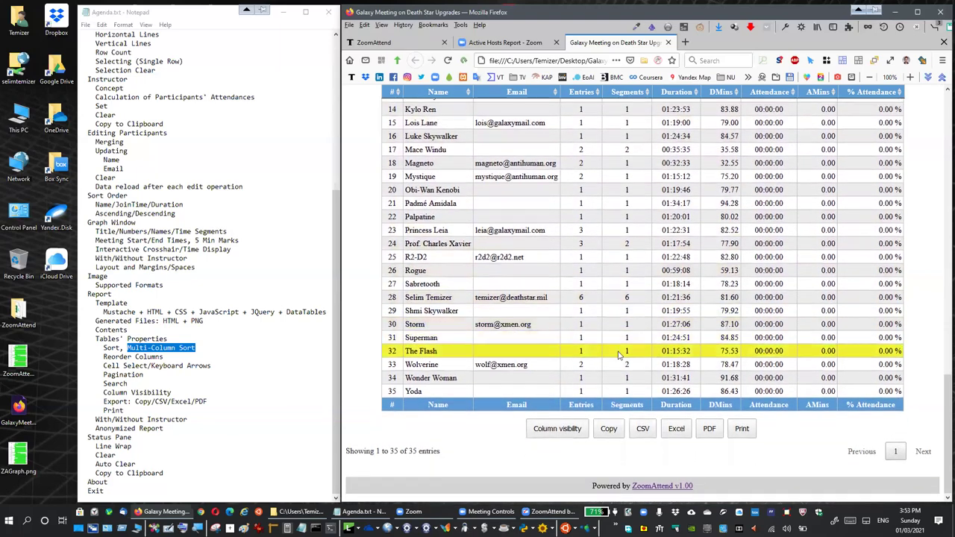
pyautogui.scroll(15, 620, 350)
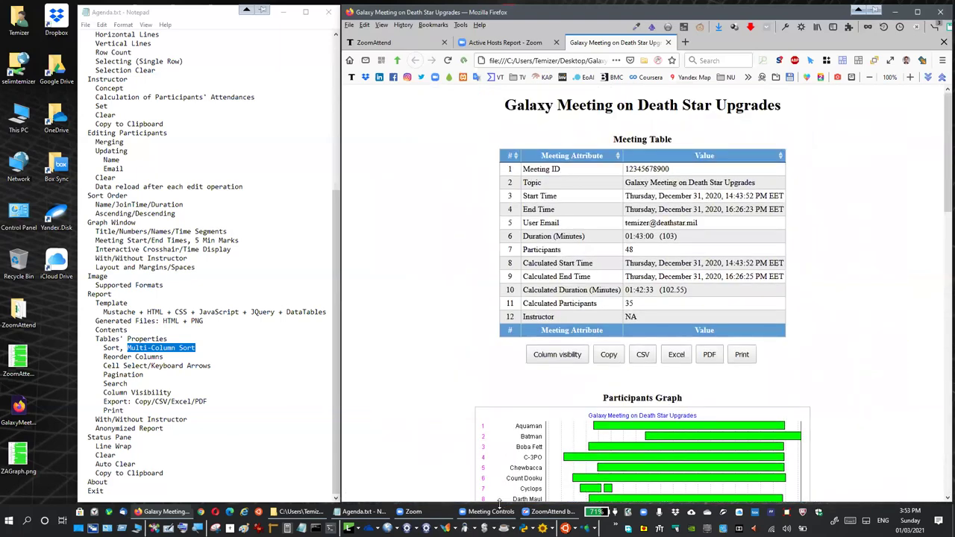
pyautogui.click(552, 512)
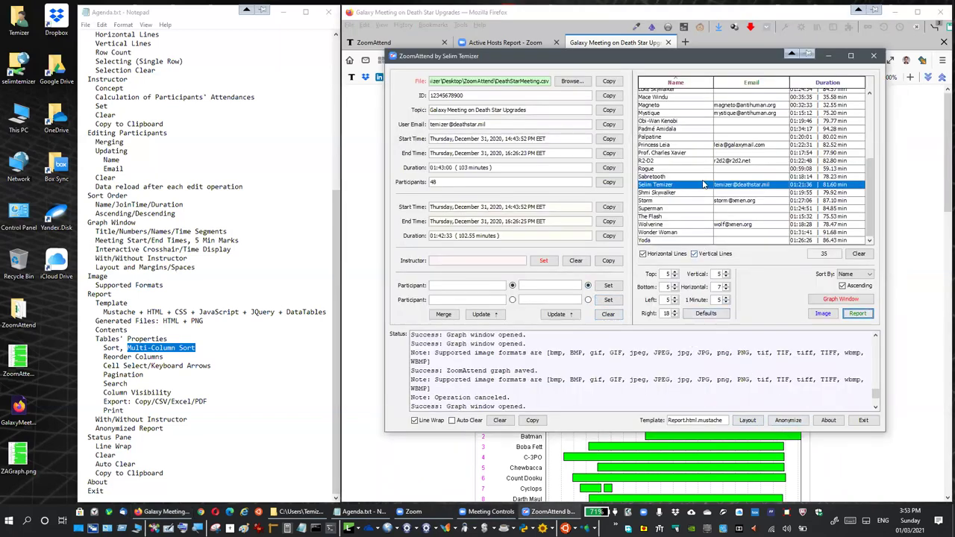
pyautogui.hotkey('alt', 'Tab')
pyautogui.scroll(-7, 501, 348)
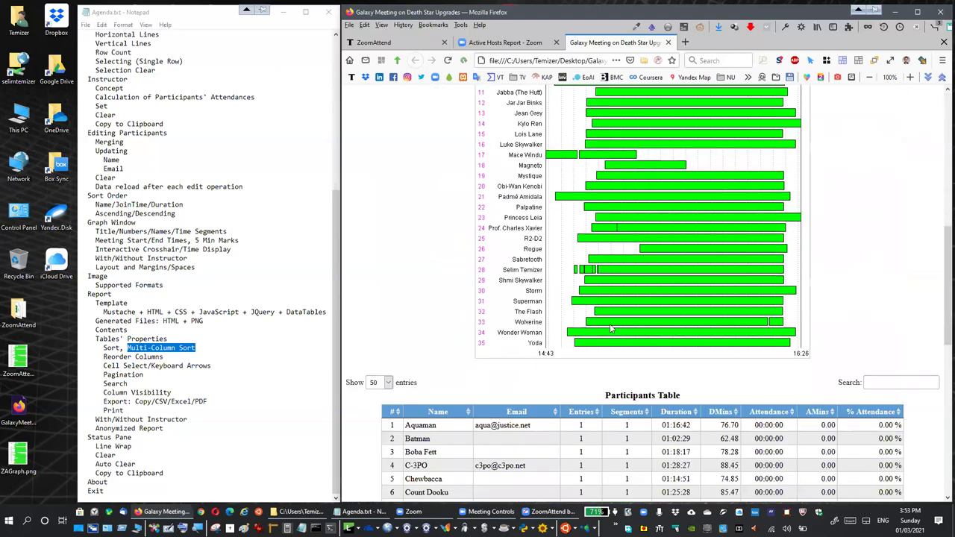
pyautogui.scroll(2, 535, 288)
pyautogui.scroll(1, 536, 288)
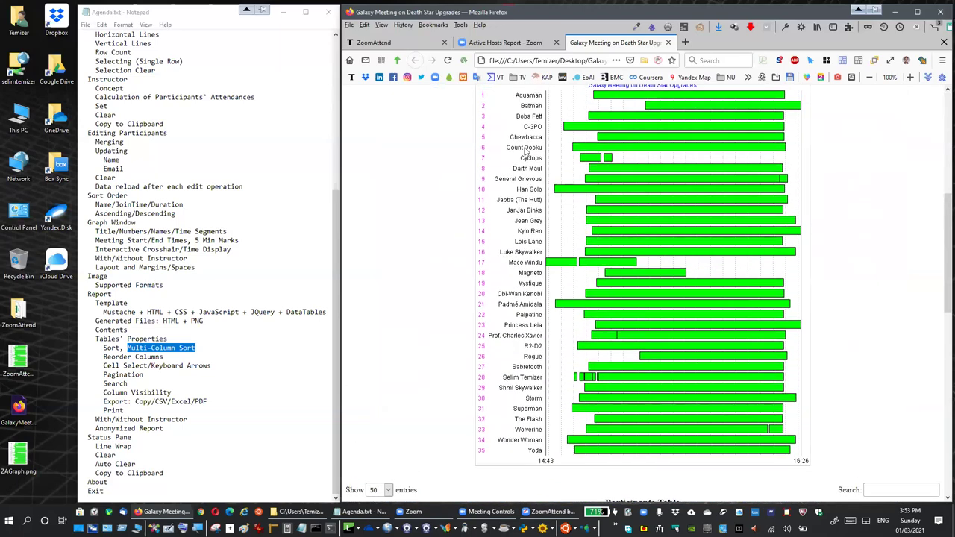
pyautogui.scroll(-3, 526, 331)
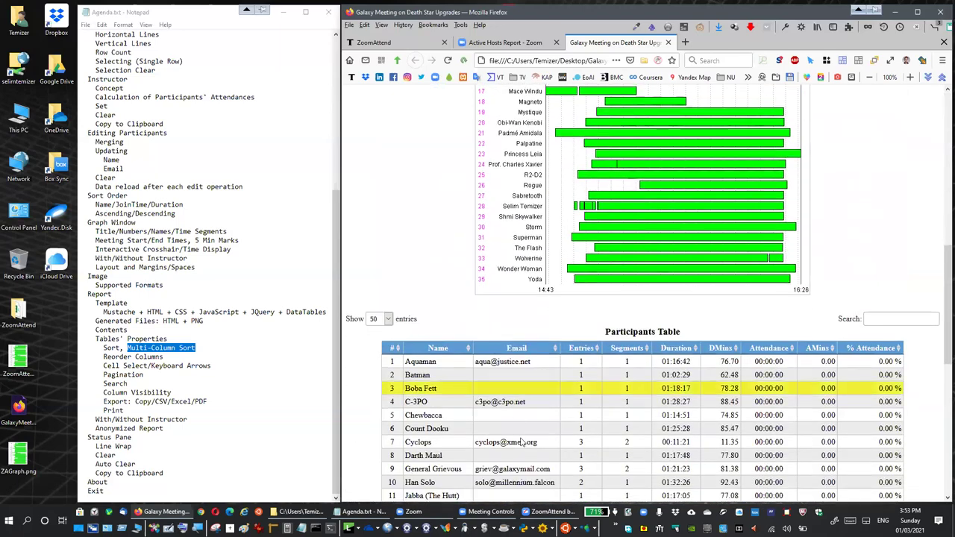
pyautogui.scroll(3, 507, 397)
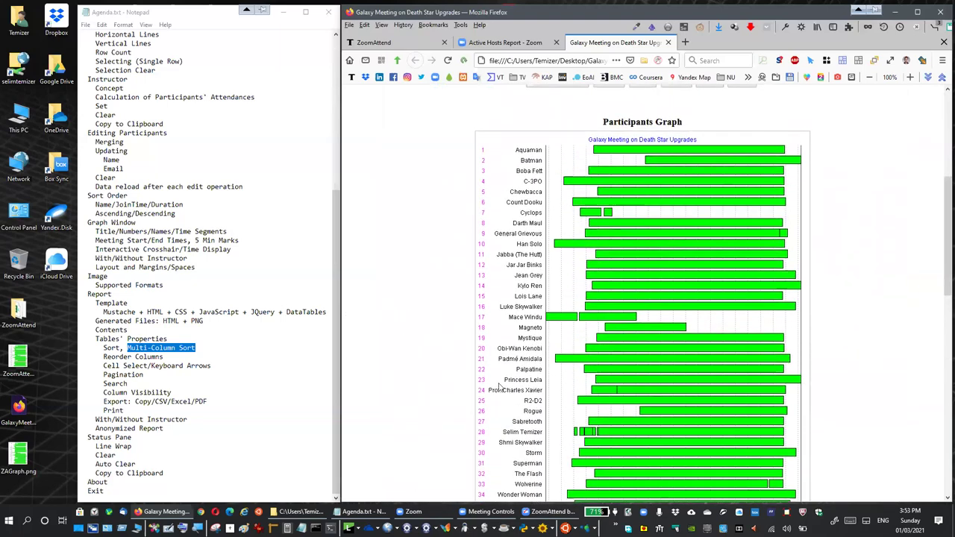
# Step: Switch to ZoomAttend and set the participant whose email matches the meeting's User Email as the instructor
pyautogui.hotkey('alt', 'Tab')
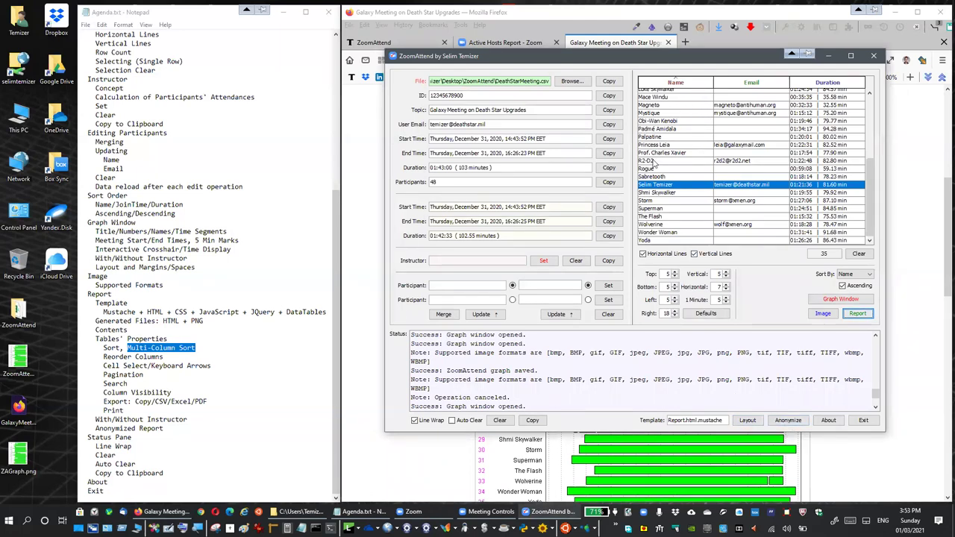
pyautogui.click(675, 122)
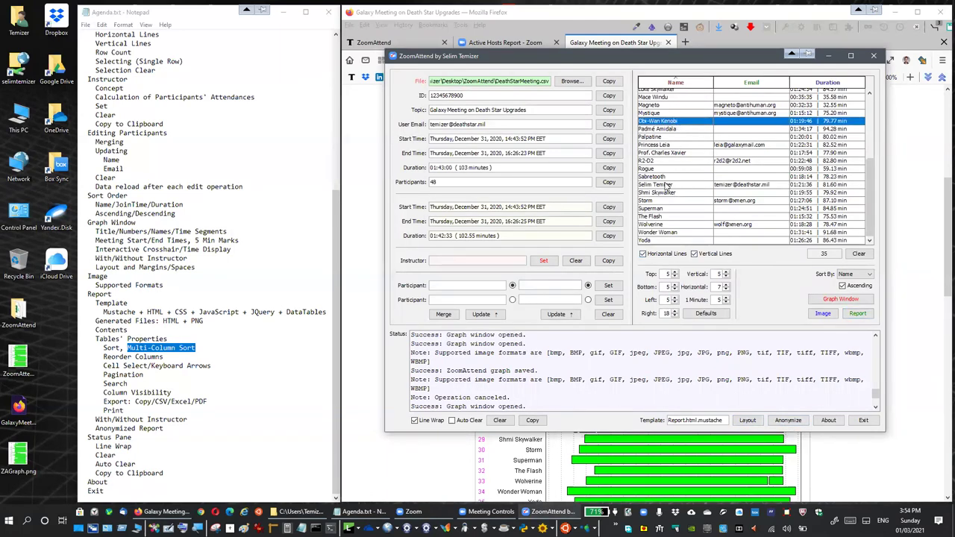
pyautogui.click(667, 186)
pyautogui.click(543, 260)
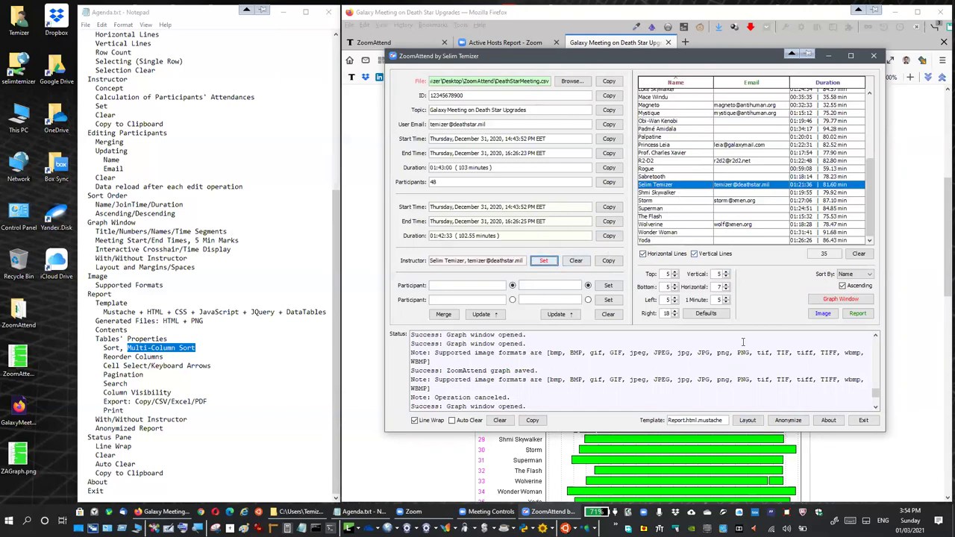
# Step: Anonymize the meeting data and check the replaced names and emails throughout the participant list
pyautogui.click(788, 421)
pyautogui.scroll(5, 675, 164)
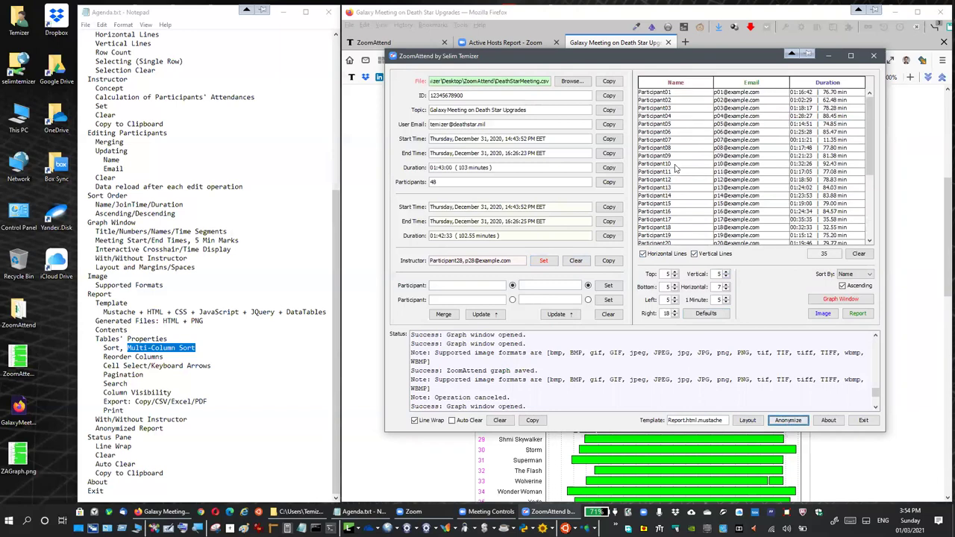
pyautogui.scroll(-5, 667, 112)
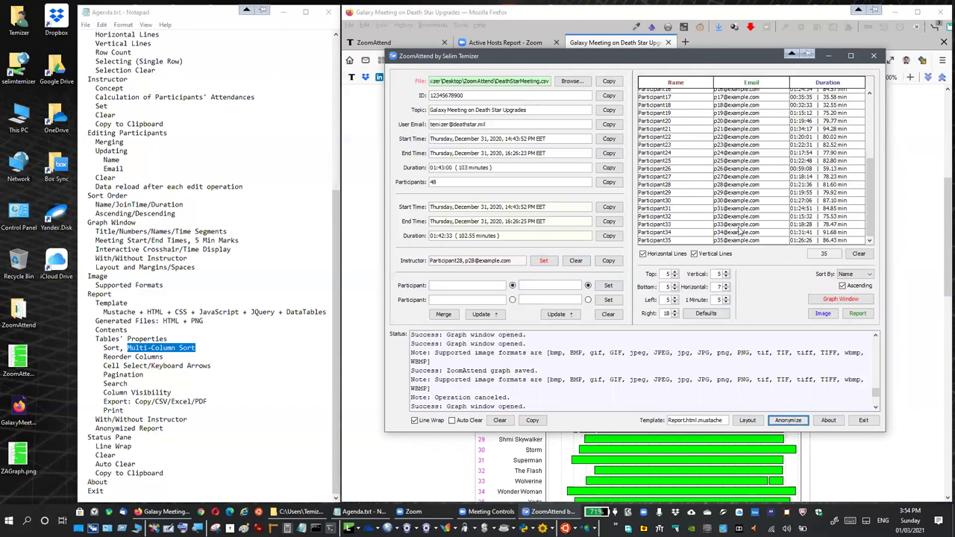
# Step: Preview the anonymized meeting graph in its own window, and open the graph image saving dialog without saving
pyautogui.click(813, 299)
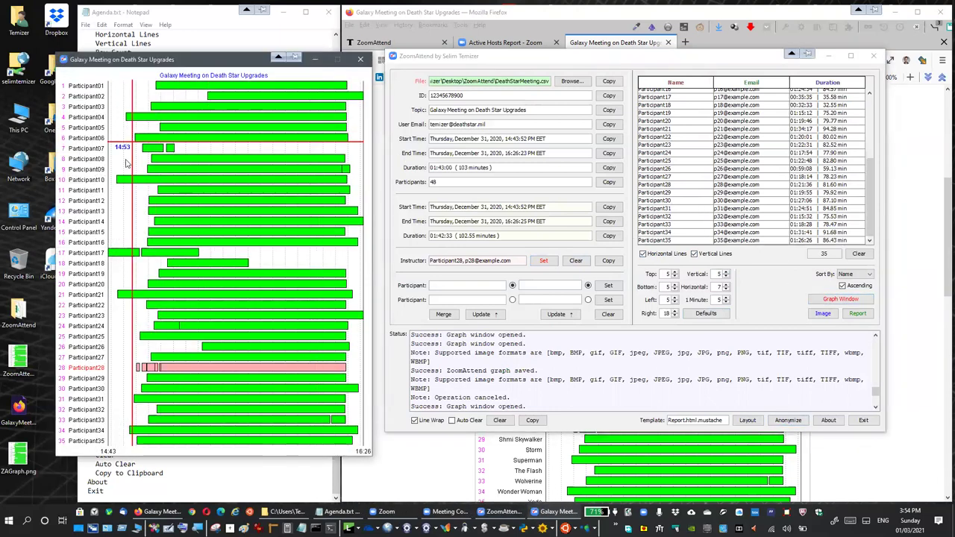
pyautogui.click(360, 61)
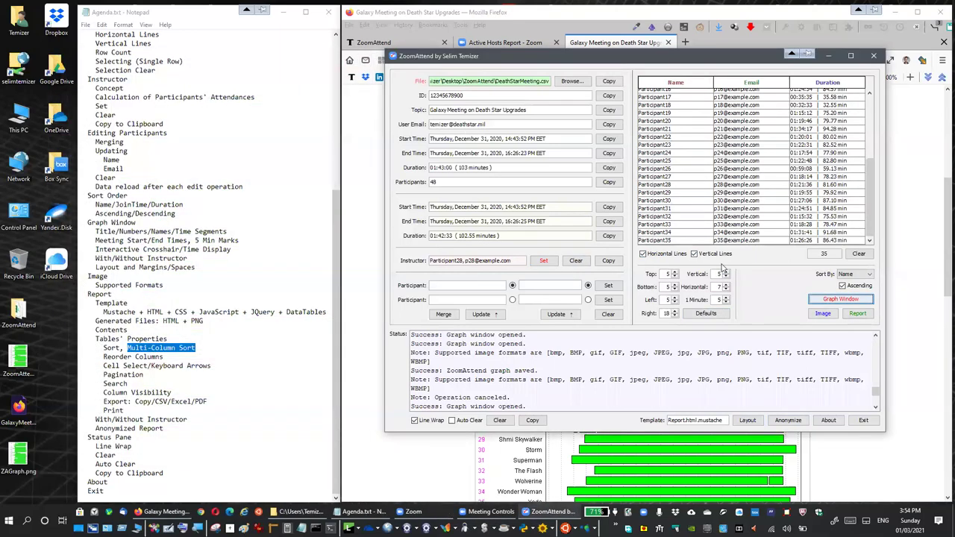
pyautogui.click(822, 313)
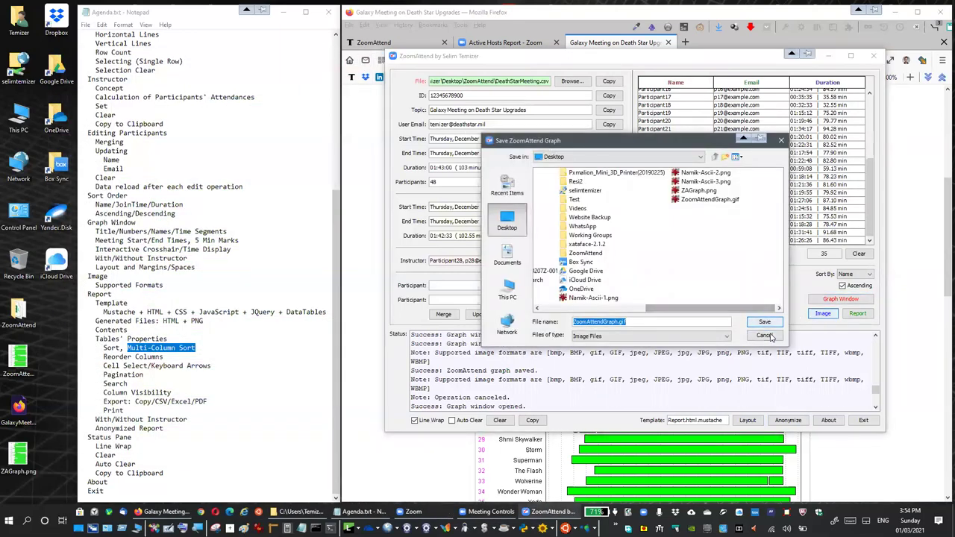
pyautogui.click(764, 335)
# Step: Save the anonymized report as GalaxyMeeting.html on the Desktop, replacing the existing file, and reload it in Firefox
pyautogui.click(857, 313)
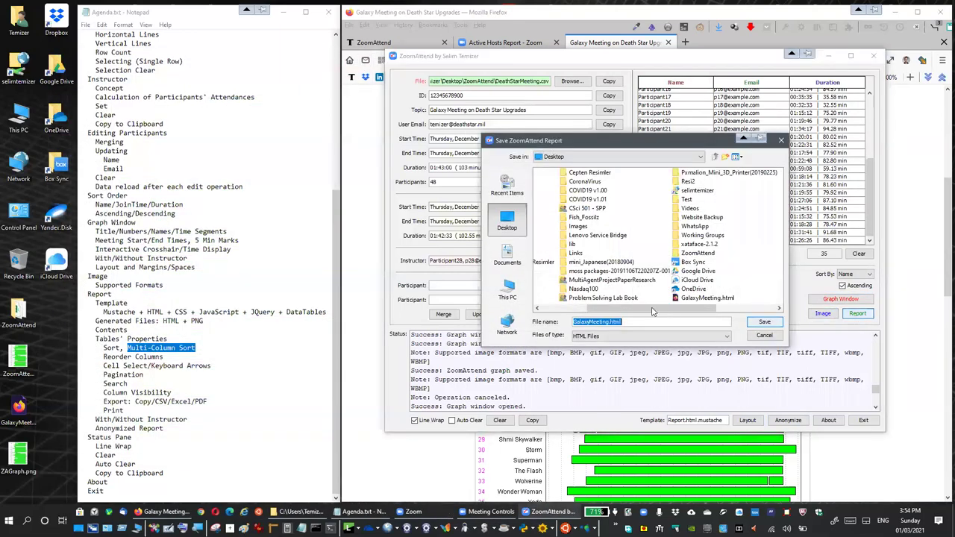
pyautogui.click(762, 323)
pyautogui.click(614, 259)
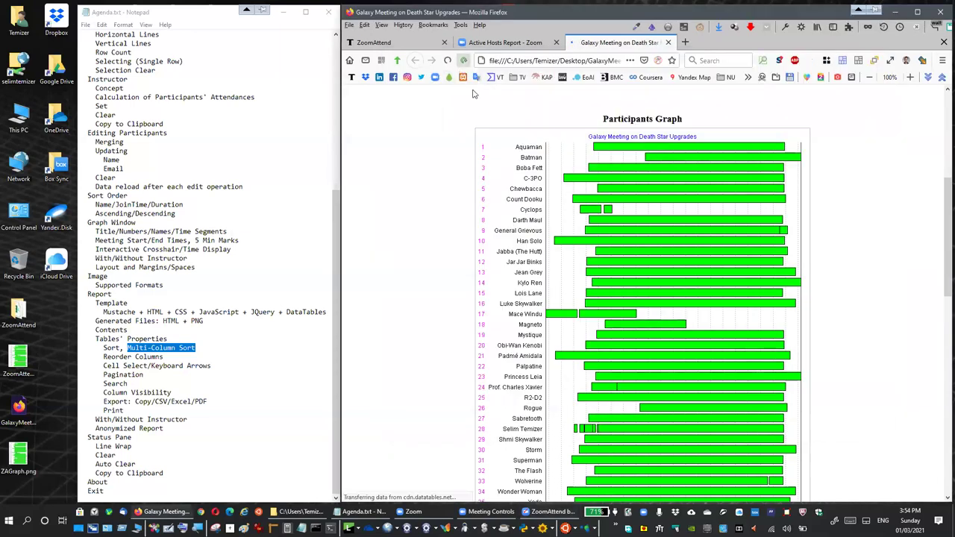
pyautogui.click(462, 62)
# Step: Examine the anonymized names, emails and attendance values row by row in the Participants Table
pyautogui.scroll(-15, 456, 225)
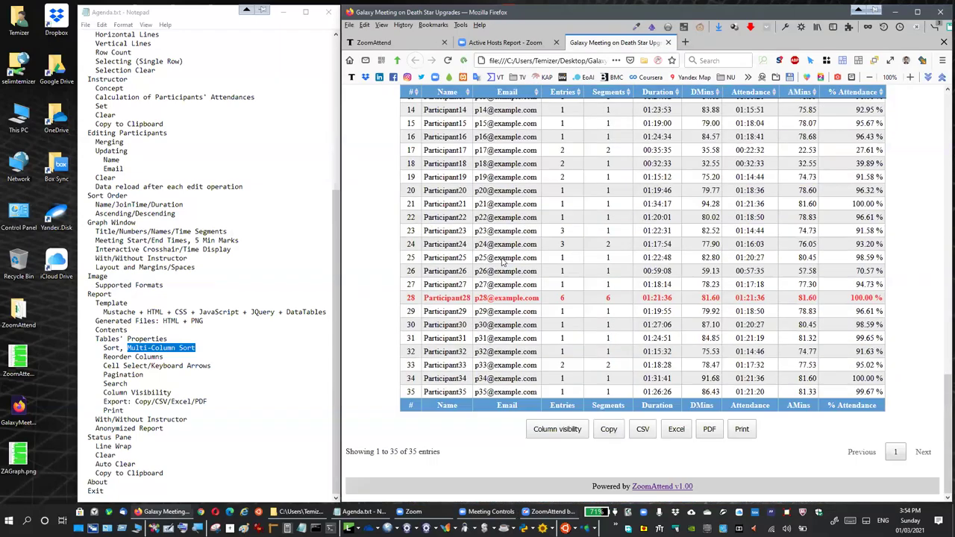
pyautogui.click(502, 259)
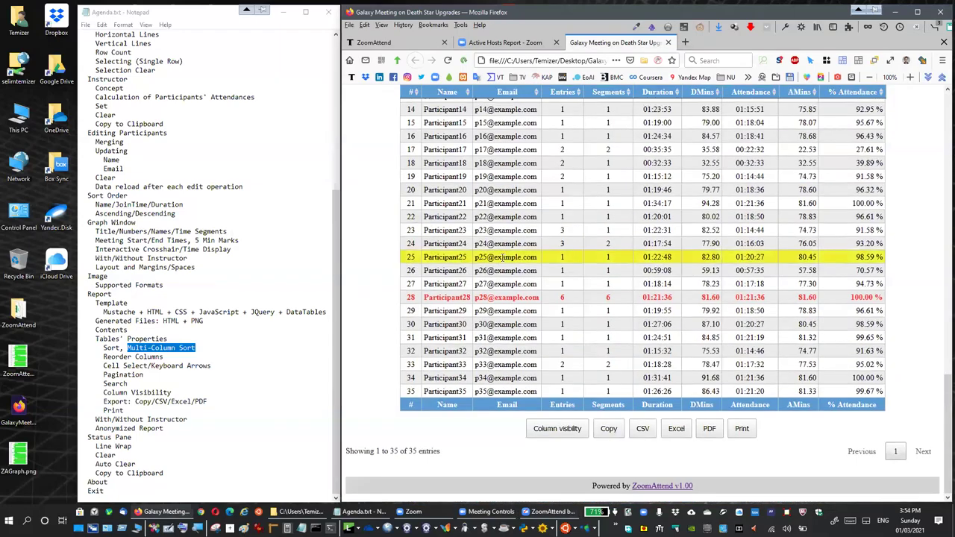
pyautogui.press('Up')
pyautogui.press('Up')
pyautogui.press('Up')
pyautogui.press('Up')
pyautogui.press('Up')
pyautogui.press('Up')
pyautogui.press('Up')
pyautogui.press('Up')
pyautogui.press('Up')
pyautogui.press('Up')
pyautogui.press('Up')
pyautogui.press('Up')
pyautogui.press('Up')
pyautogui.press('Up')
pyautogui.press('Up')
pyautogui.press('Up')
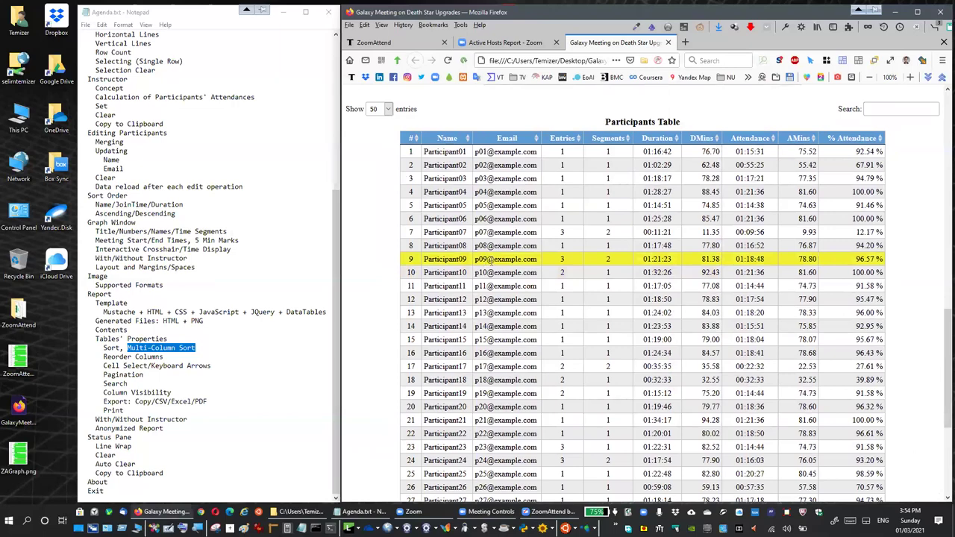
pyautogui.press('Down')
pyautogui.press('Down')
pyautogui.press('Down')
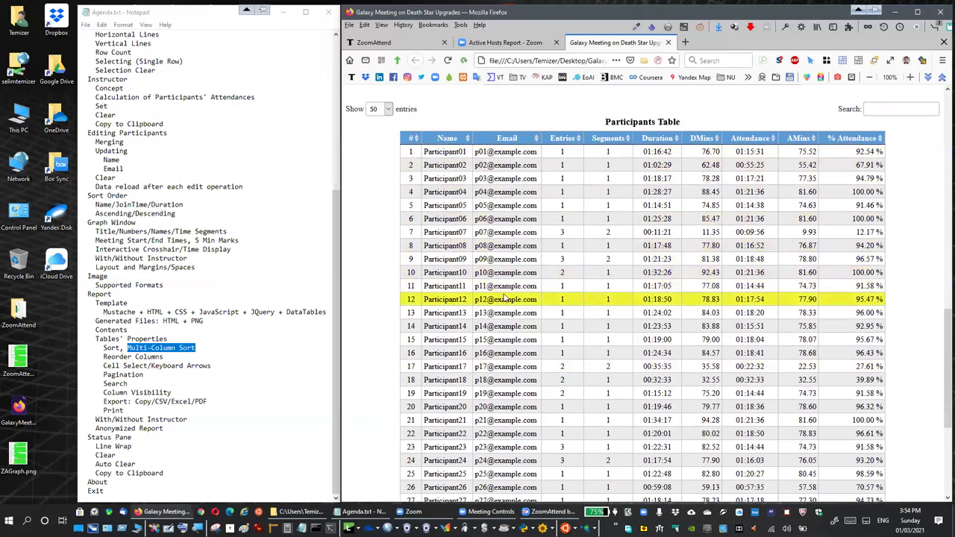
pyautogui.press('Down')
pyautogui.press('Down')
pyautogui.press('Down')
pyautogui.press('Down')
pyautogui.press('Down')
pyautogui.press('Down')
pyautogui.press('Down')
pyautogui.press('Down')
pyautogui.press('Down')
pyautogui.press('Down')
pyautogui.press('Down')
pyautogui.press('Down')
pyautogui.press('Down')
pyautogui.press('Down')
pyautogui.press('Down')
pyautogui.press('Down')
pyautogui.press('Down')
pyautogui.press('Down')
pyautogui.press('Down')
pyautogui.press('Down')
# Step: Compare the anonymized Participants Graph with the table, and check the instructor entry in the Meeting Table
pyautogui.scroll(-5, 569, 383)
pyautogui.scroll(4, 569, 382)
pyautogui.scroll(-5, 619, 299)
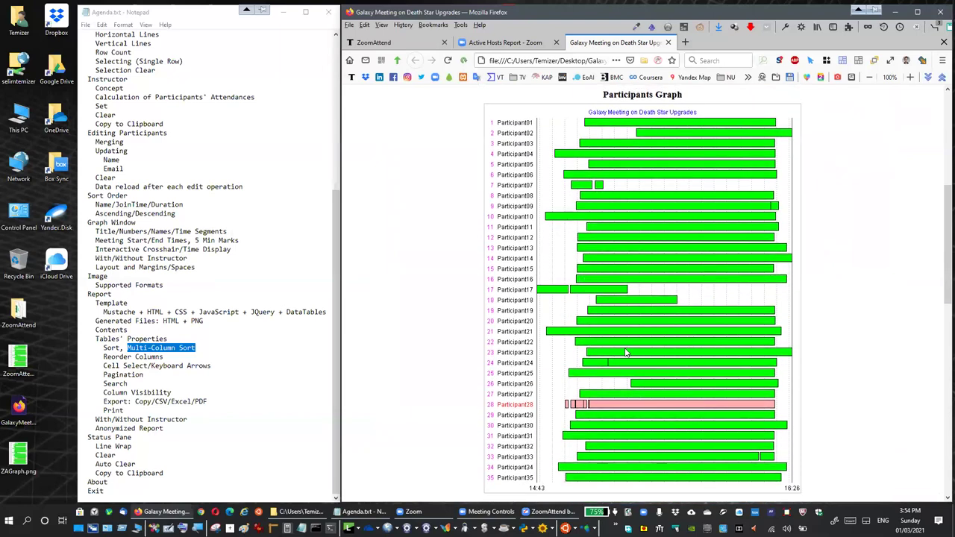
pyautogui.scroll(4, 748, 293)
pyautogui.scroll(-12, 714, 347)
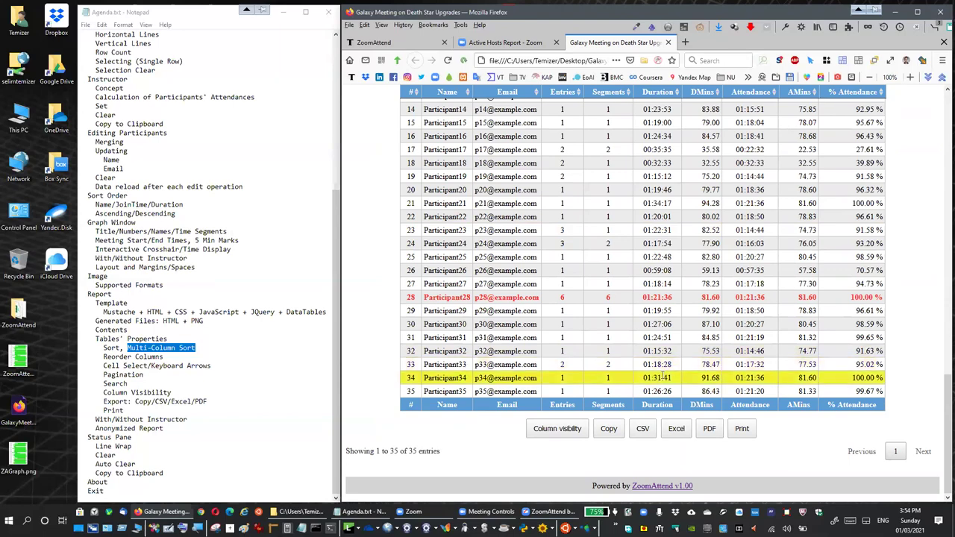
pyautogui.scroll(5, 637, 364)
pyautogui.scroll(8, 567, 357)
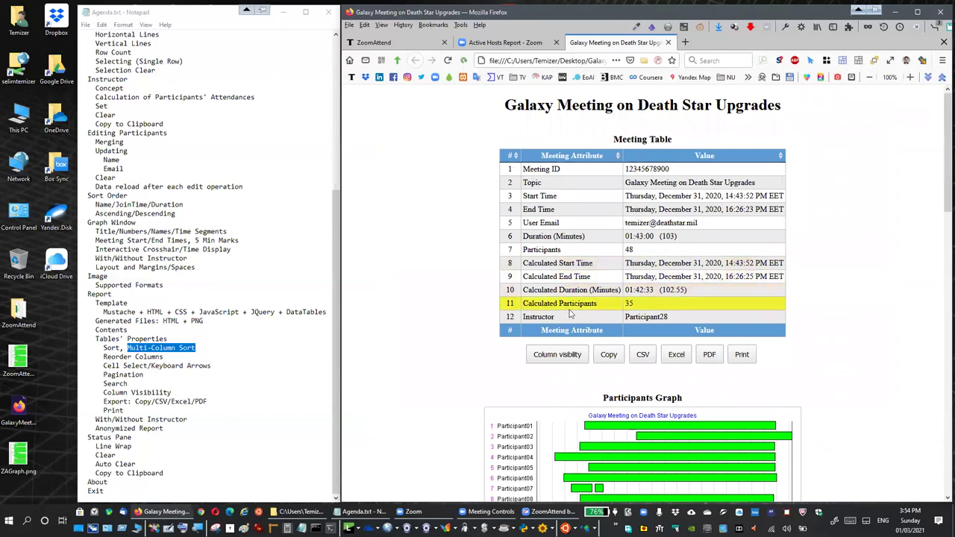
pyautogui.scroll(-1, 409, 422)
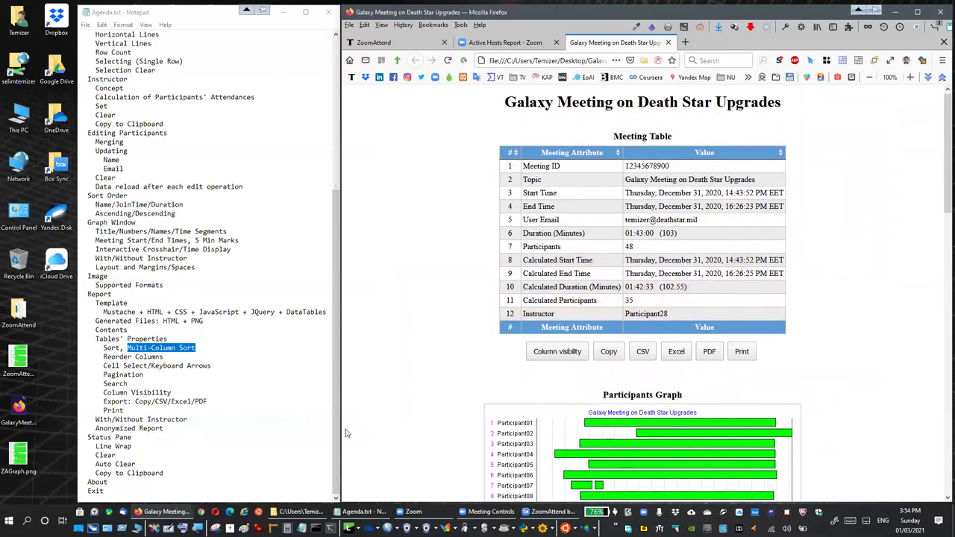
# Step: Switch to ZoomAttend, shift its window slightly, and review the logged operations in the Status pane
pyautogui.click(552, 511)
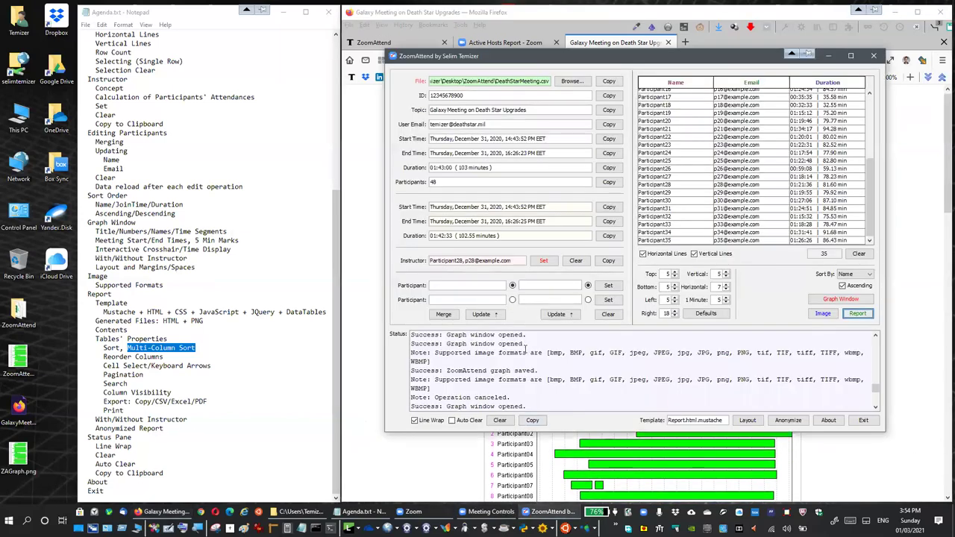
pyautogui.scroll(-1, 525, 356)
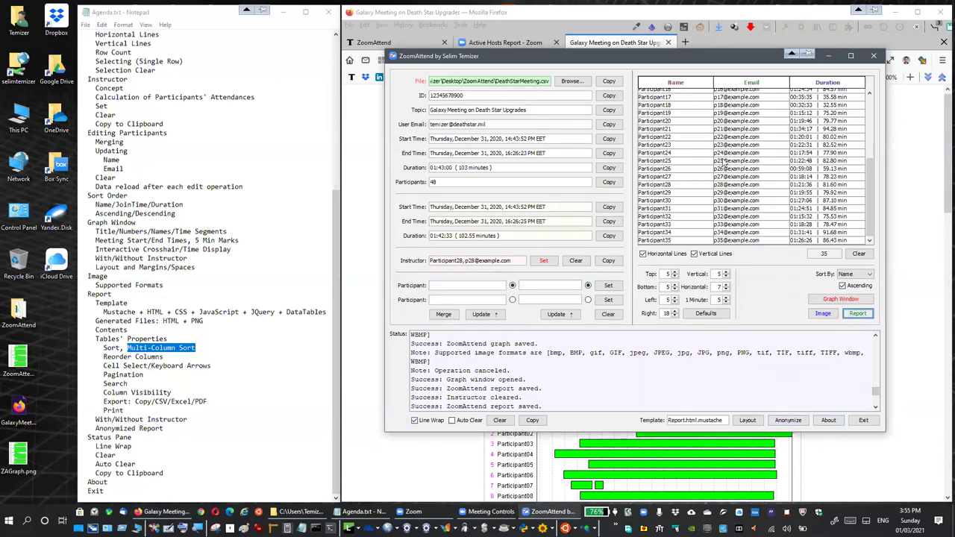
pyautogui.moveTo(688, 59); pyautogui.dragTo(675, 53)
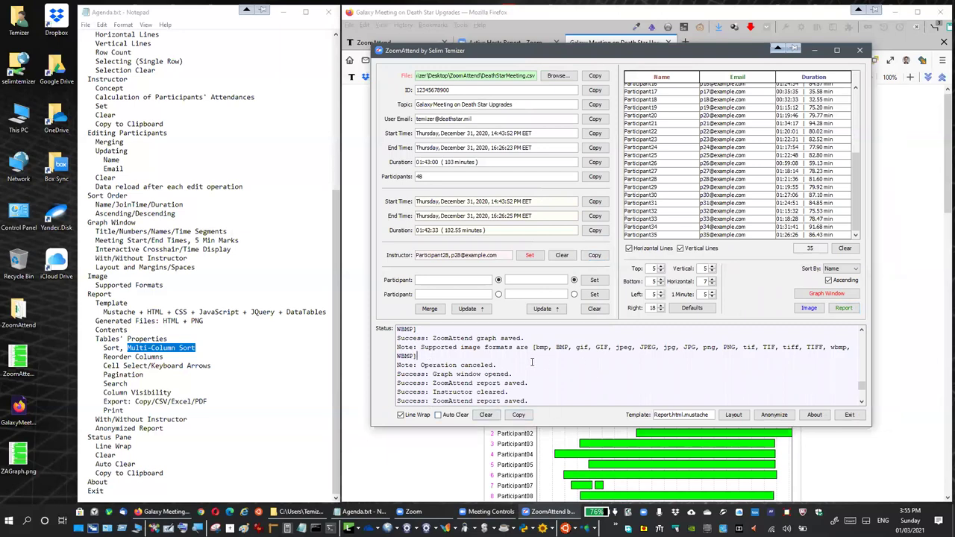
pyautogui.scroll(-3, 522, 362)
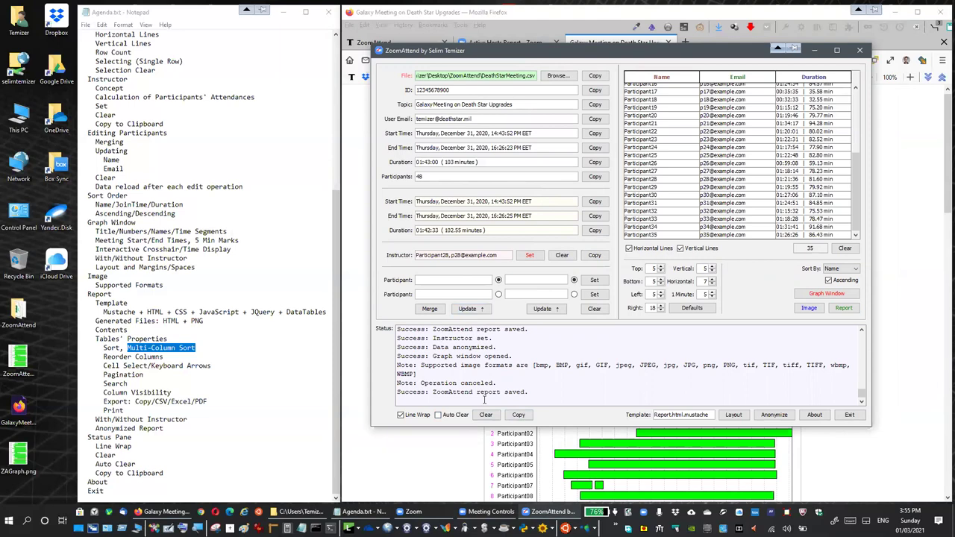
pyautogui.scroll(-2, 549, 365)
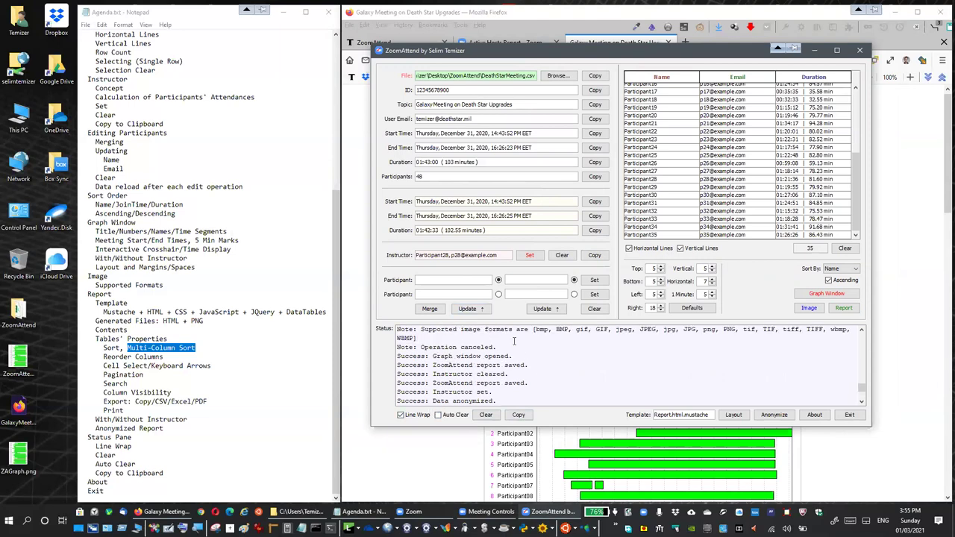
pyautogui.scroll(1, 549, 342)
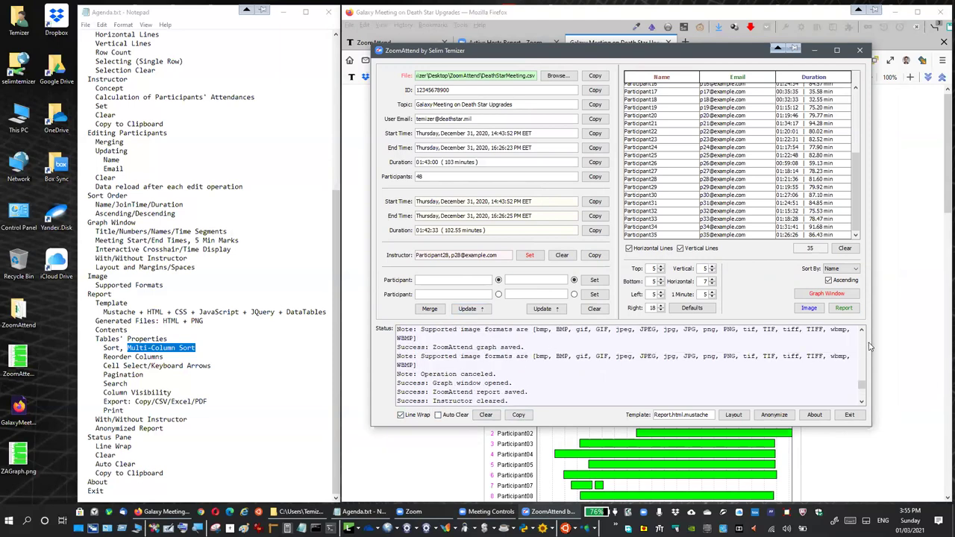
# Step: Narrow the ZoomAttend window and toggle the Status pane's line wrapping off and back on
pyautogui.moveTo(870, 341); pyautogui.dragTo(832, 341)
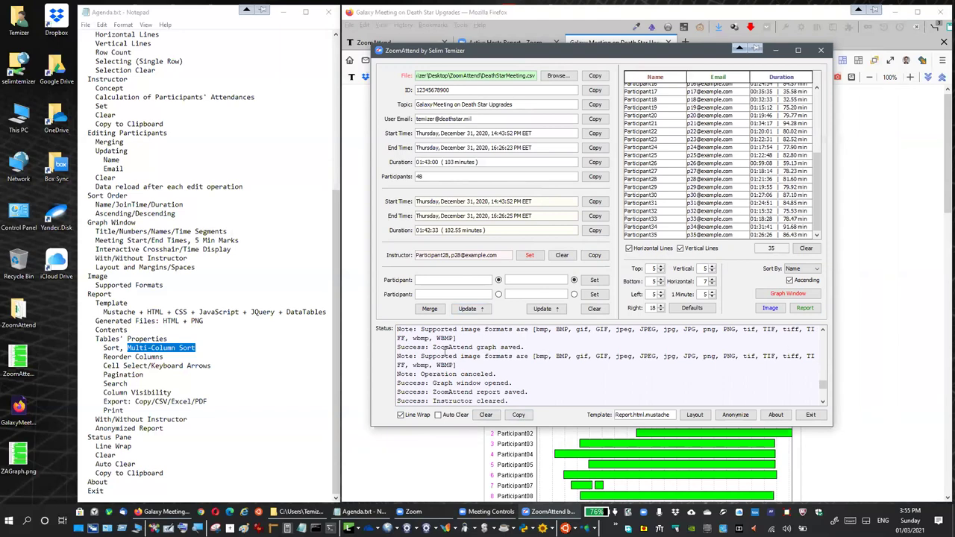
pyautogui.click(416, 416)
pyautogui.click(414, 415)
pyautogui.scroll(-1, 464, 378)
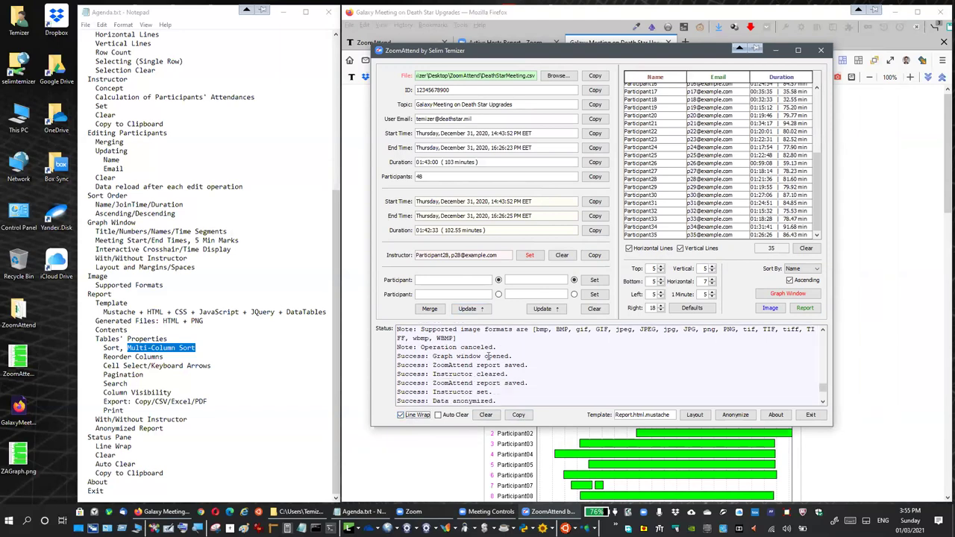
# Step: Copy the Status pane's log to the clipboard and clear the pane
pyautogui.click(519, 415)
pyautogui.click(485, 414)
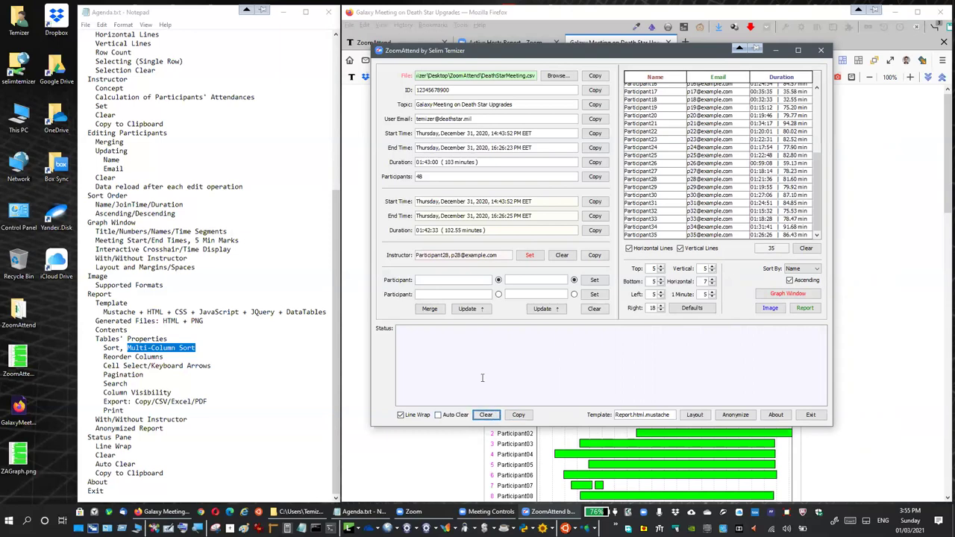
# Step: Clear the current instructor and set Participant25 from the participants list as the new instructor
pyautogui.click(562, 255)
pyautogui.click(654, 155)
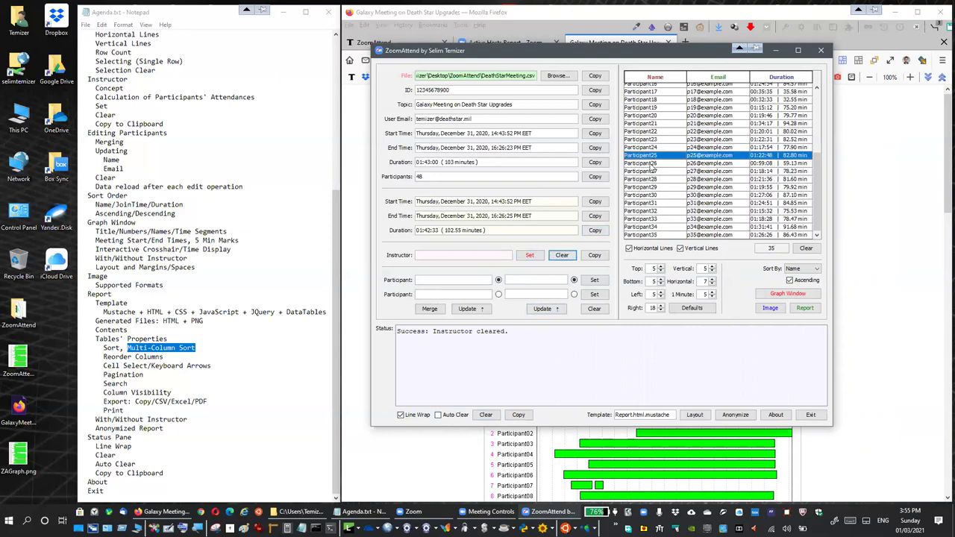
pyautogui.click(529, 255)
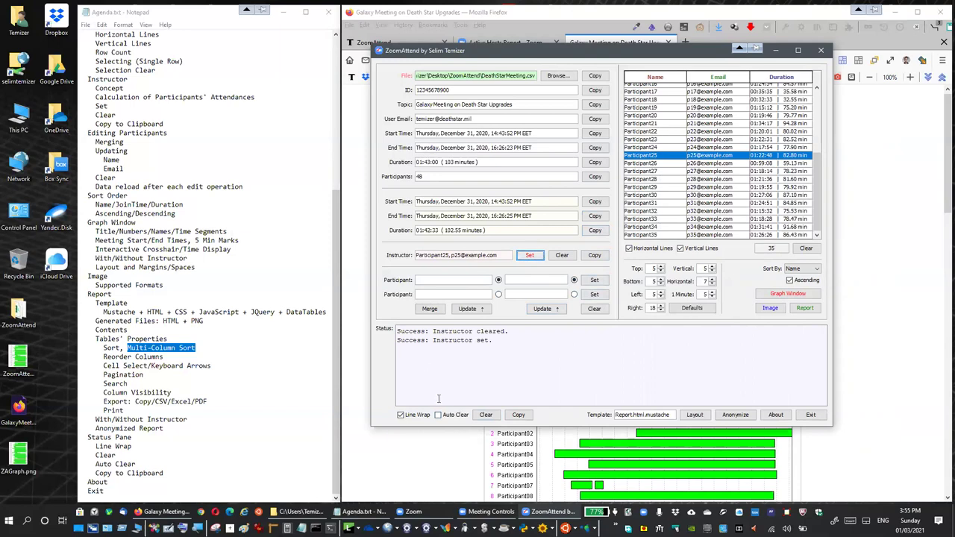
# Step: Enable Auto Clear for the Status pane and copy the calculated start and end times
pyautogui.click(450, 418)
pyautogui.click(595, 202)
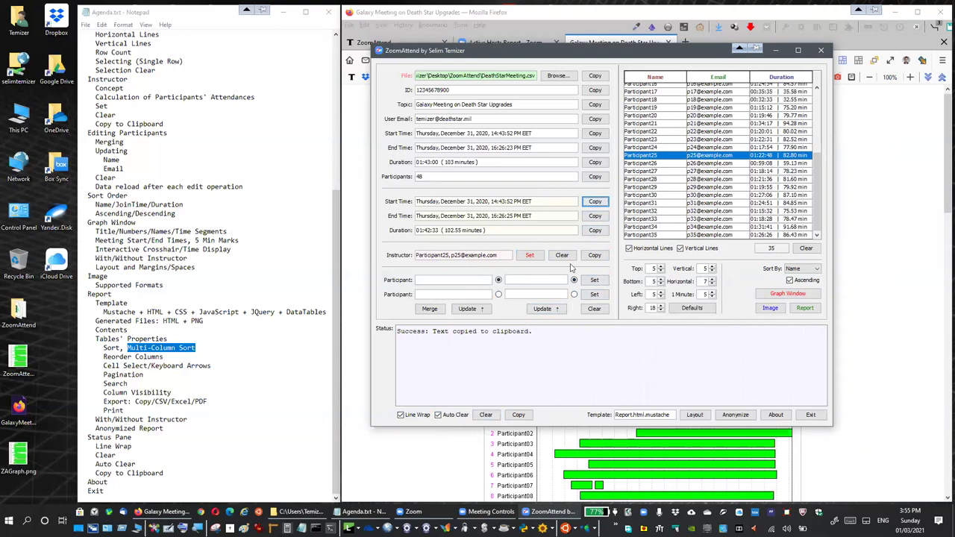
pyautogui.click(595, 216)
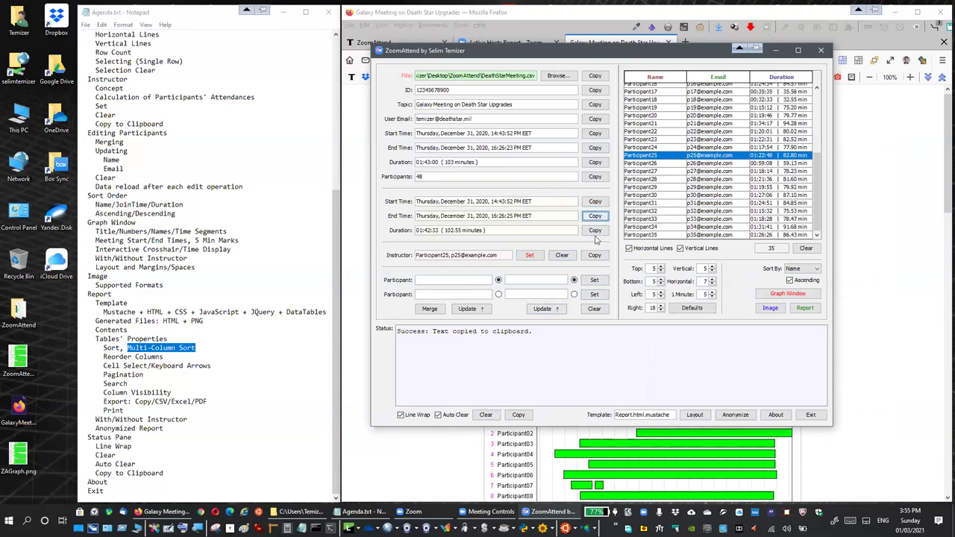
# Step: Clear the instructor, set Participant25 again, and clear it once more with Auto Clear enabled
pyautogui.click(562, 255)
pyautogui.click(531, 256)
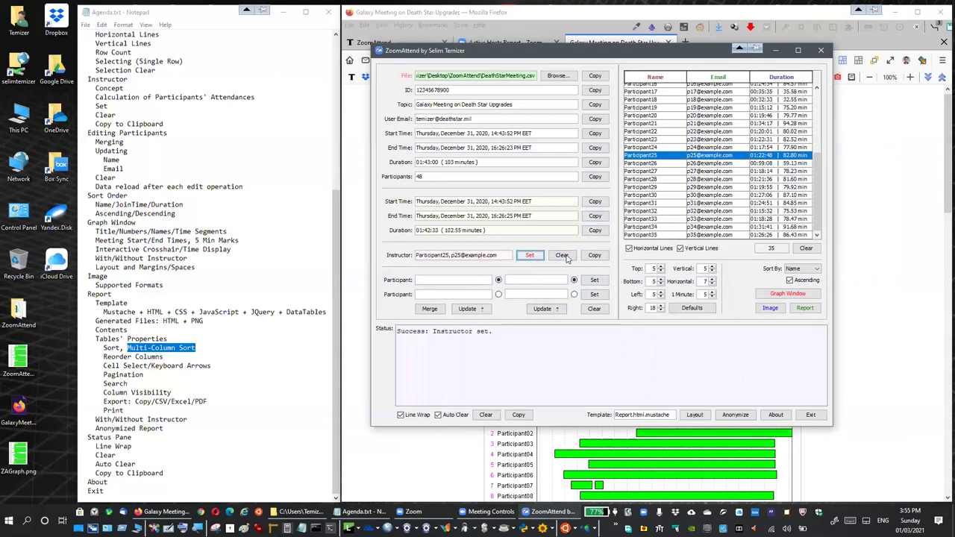
pyautogui.click(562, 255)
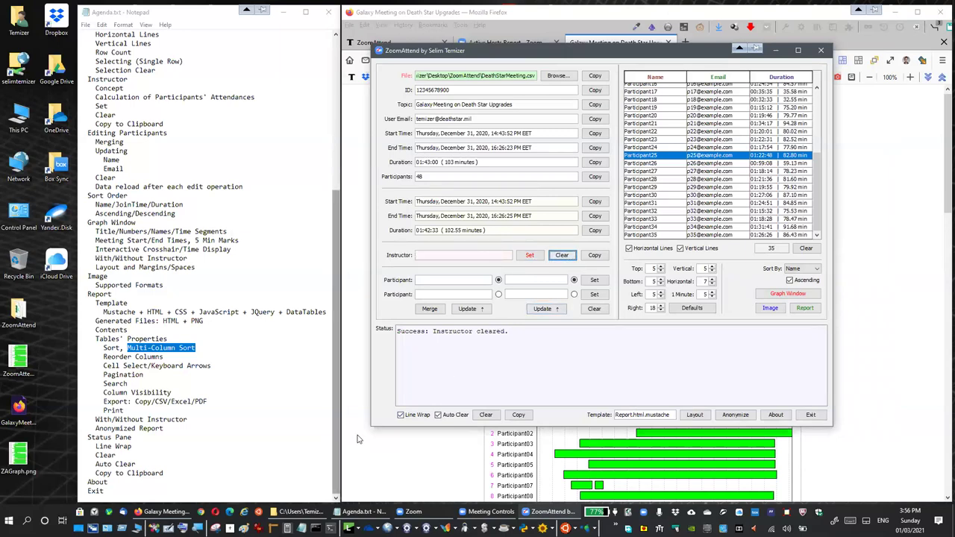
# Step: Display the program's About information in the Status pane, and highlight its version and copyright text
pyautogui.click(558, 366)
pyautogui.click(496, 417)
pyautogui.click(770, 417)
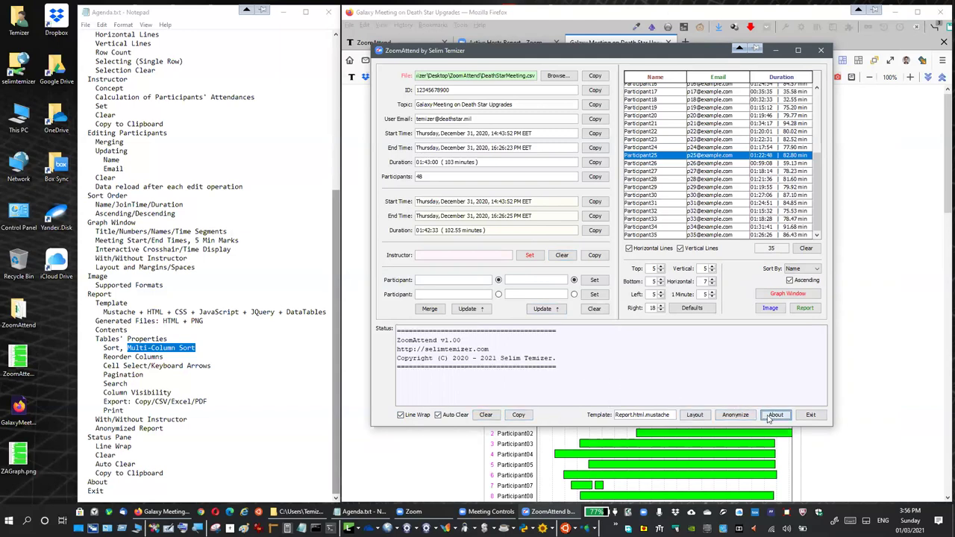
pyautogui.moveTo(556, 367); pyautogui.dragTo(403, 324)
pyautogui.click(422, 394)
# Step: Shift the ZoomAttend window slightly and exit the program
pyautogui.moveTo(694, 54); pyautogui.dragTo(675, 56)
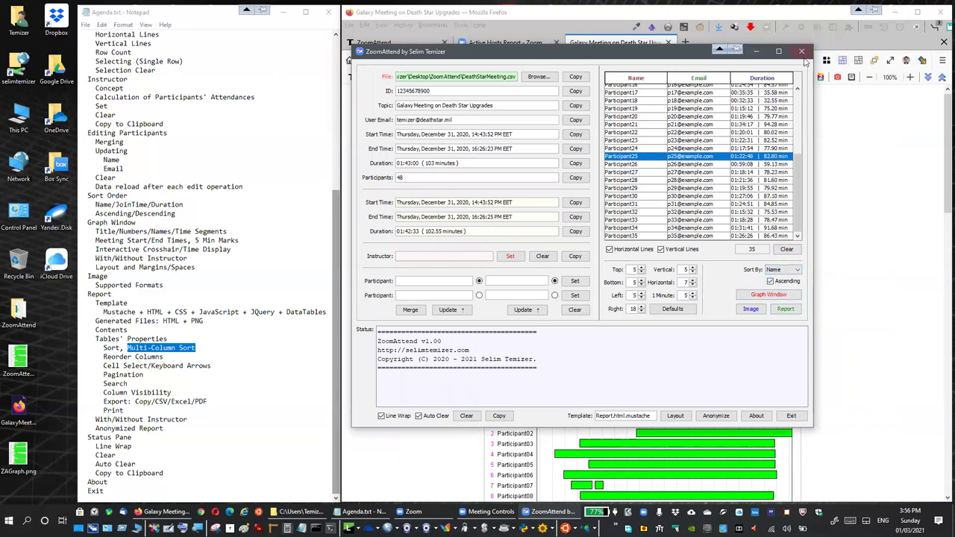
pyautogui.click(792, 416)
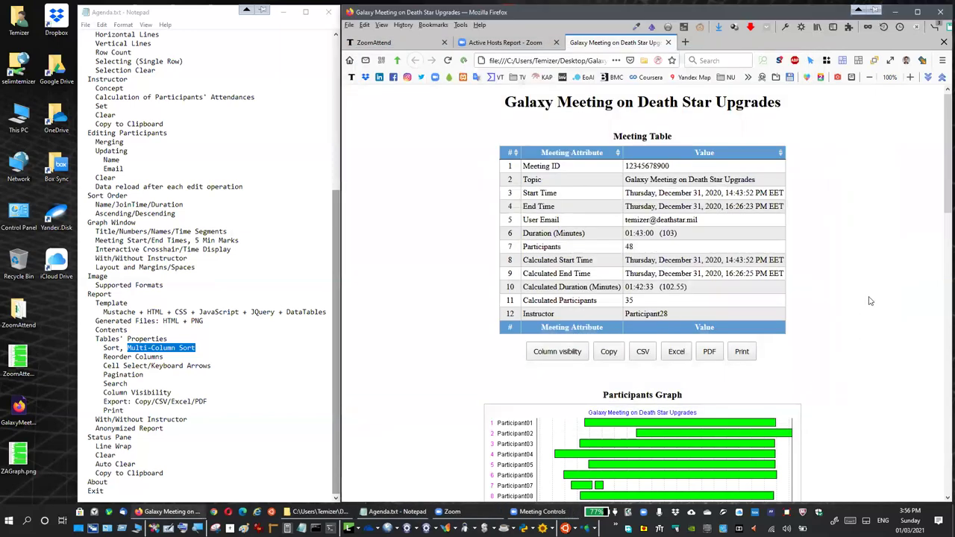